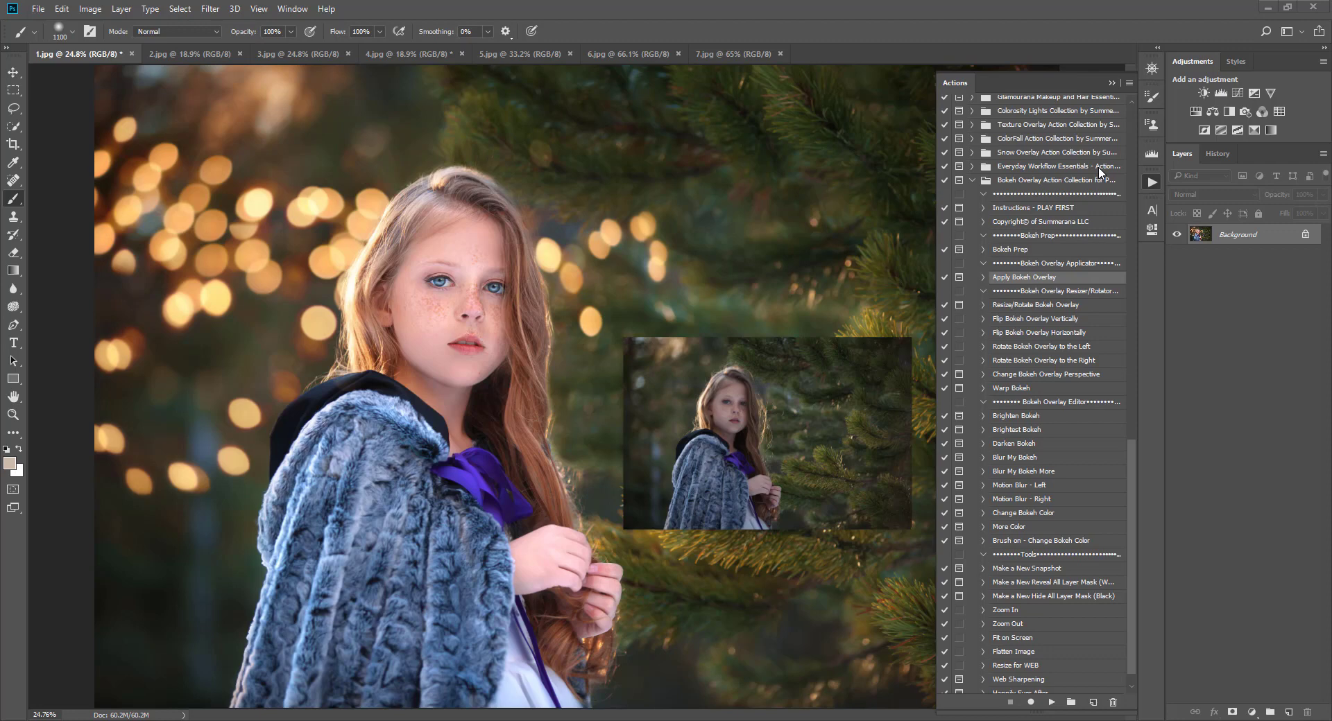
# - Compare the finished bokeh examples in 1.jpg and 2.jpg and select the Bokeh Overlay Action Collection
pyautogui.click(10, 75)
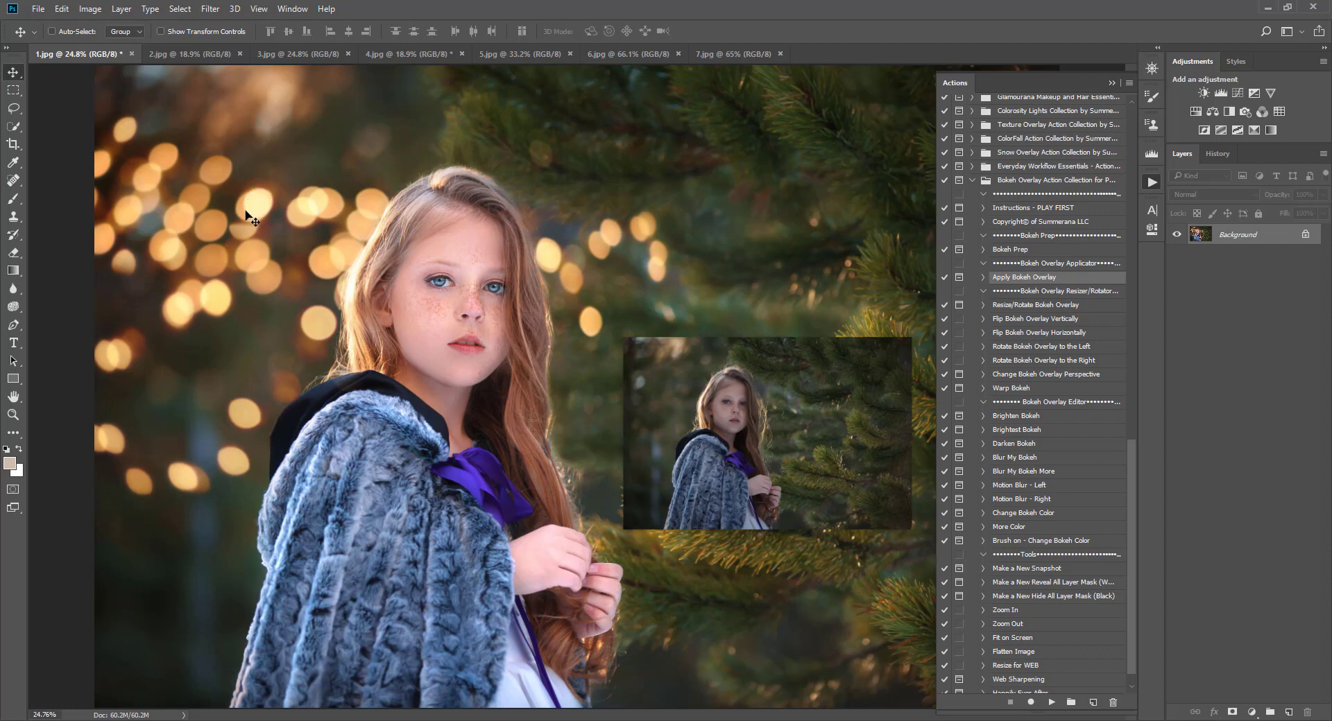
pyautogui.click(161, 55)
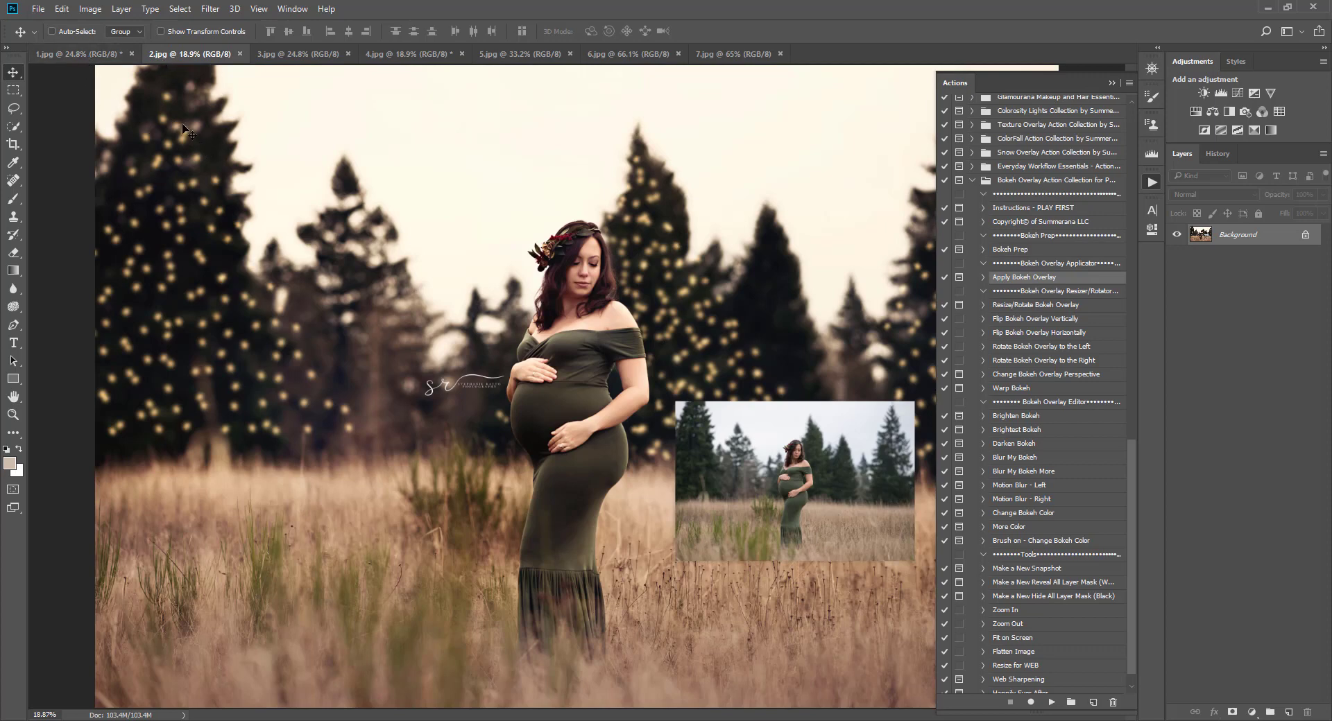
pyautogui.click(94, 59)
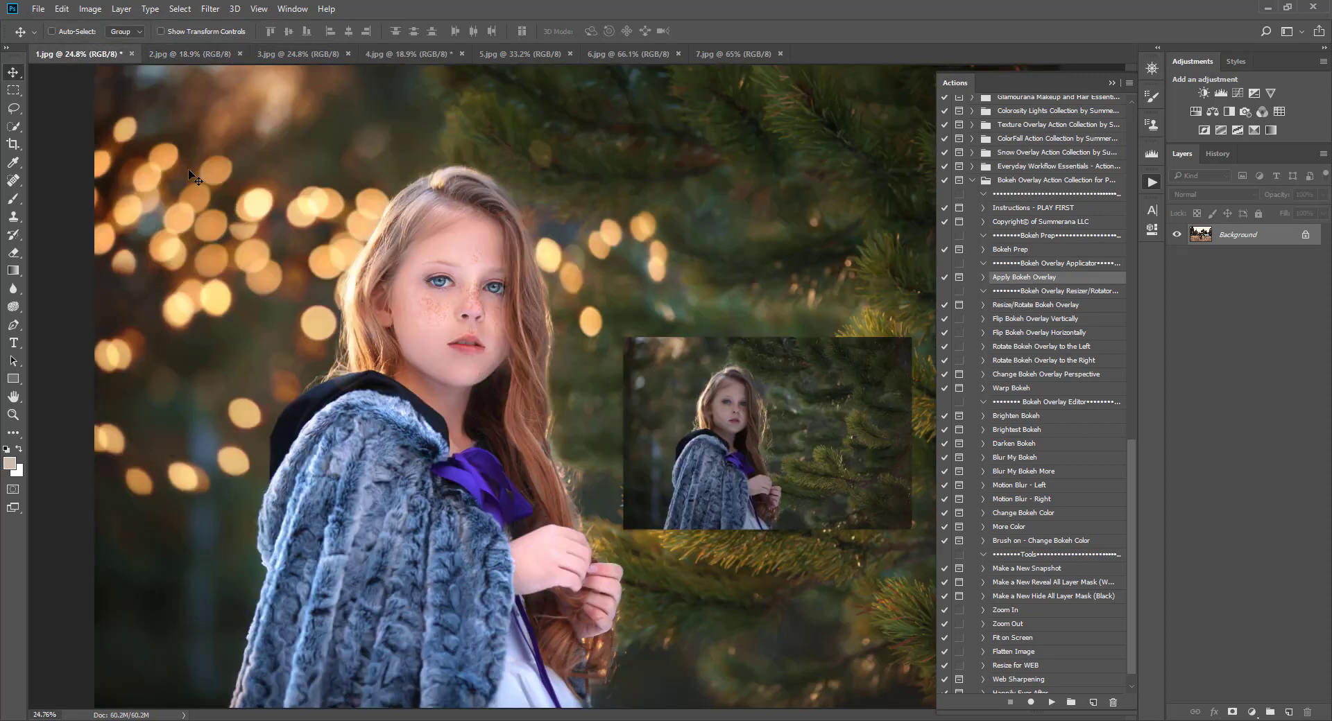
pyautogui.click(211, 61)
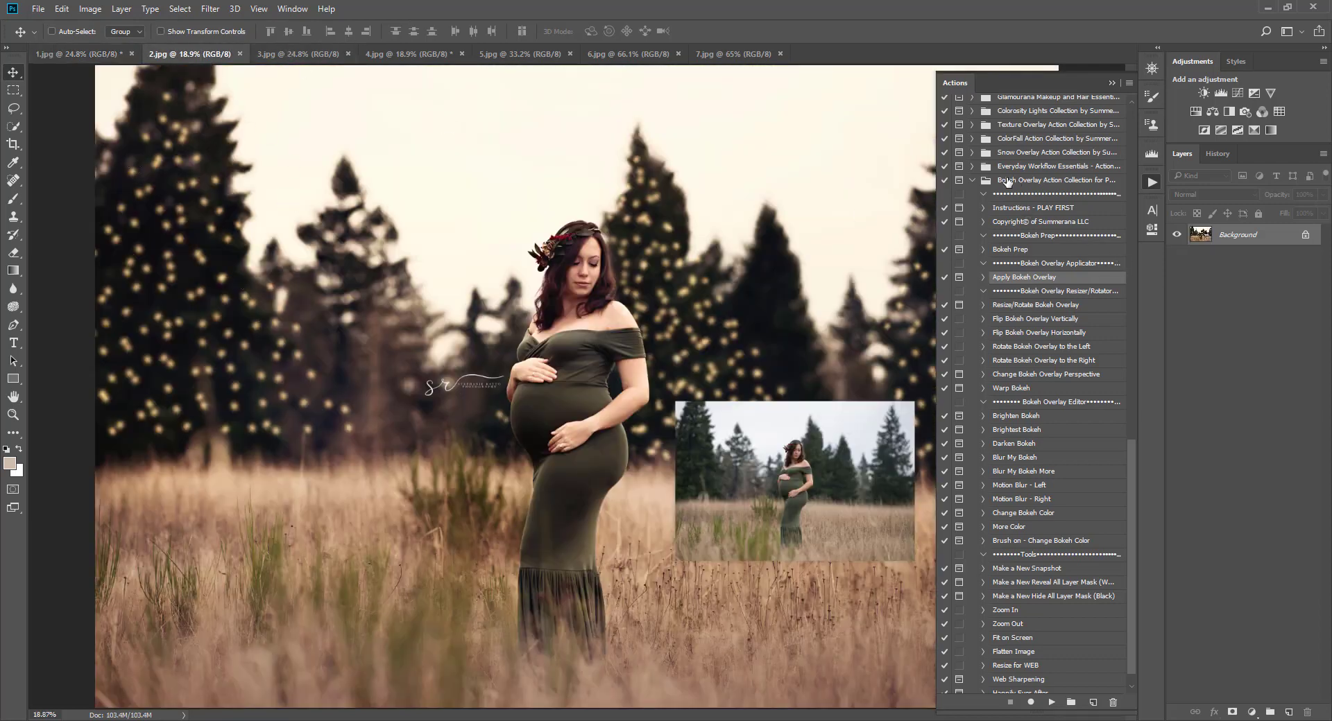
pyautogui.click(1006, 182)
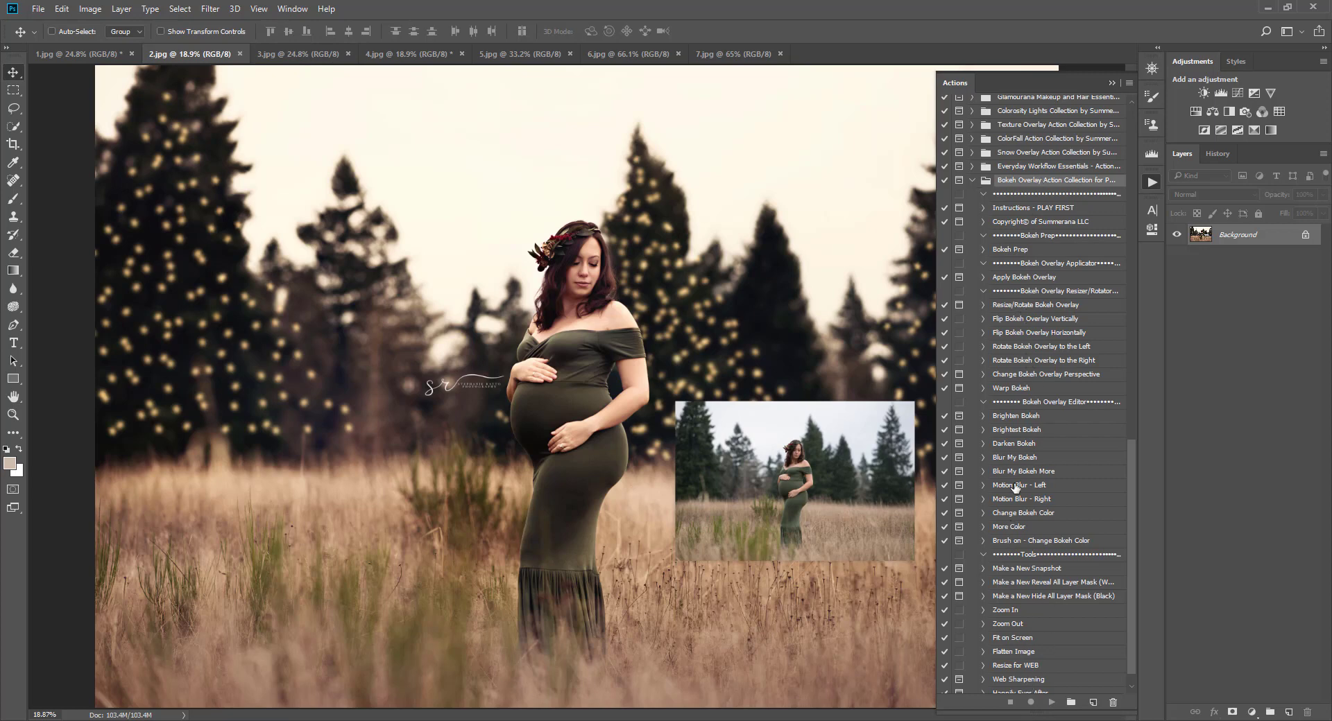
# - Run the Apply Bokeh Overlay action on 3.jpg and continue to the choice of overlay file
pyautogui.click(306, 53)
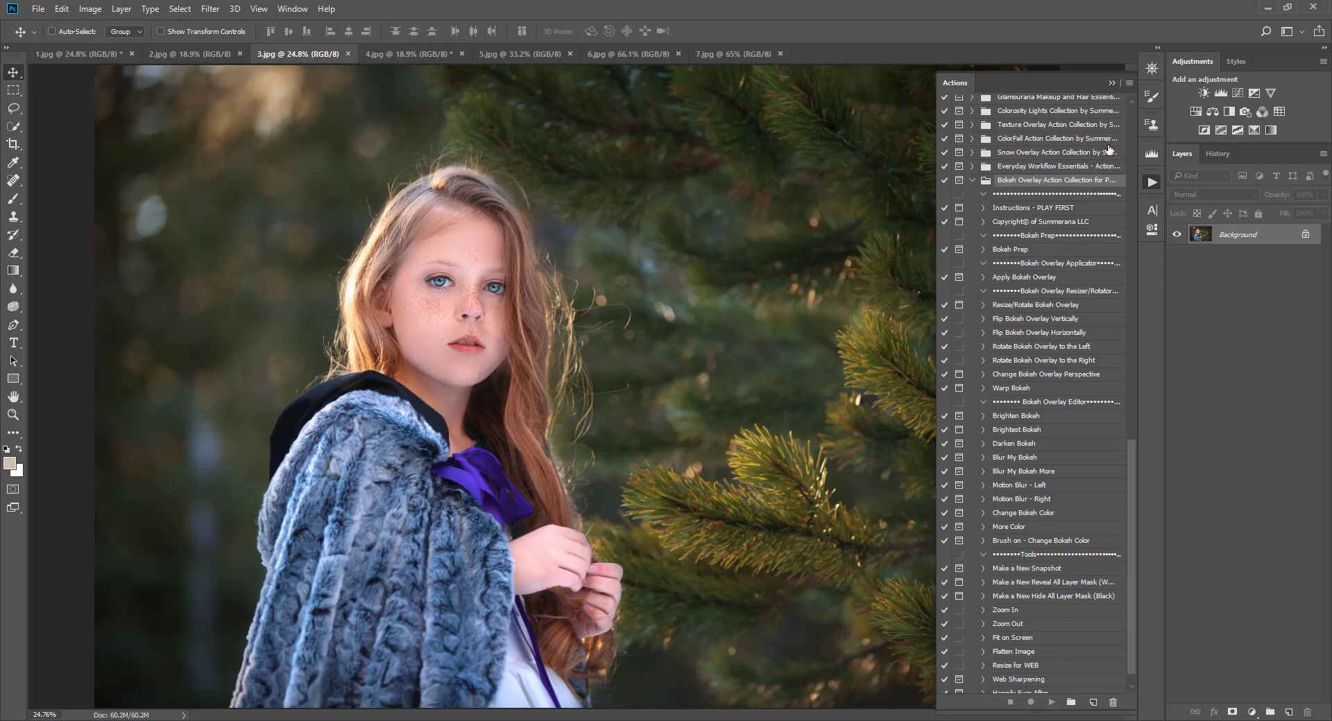
pyautogui.click(1023, 278)
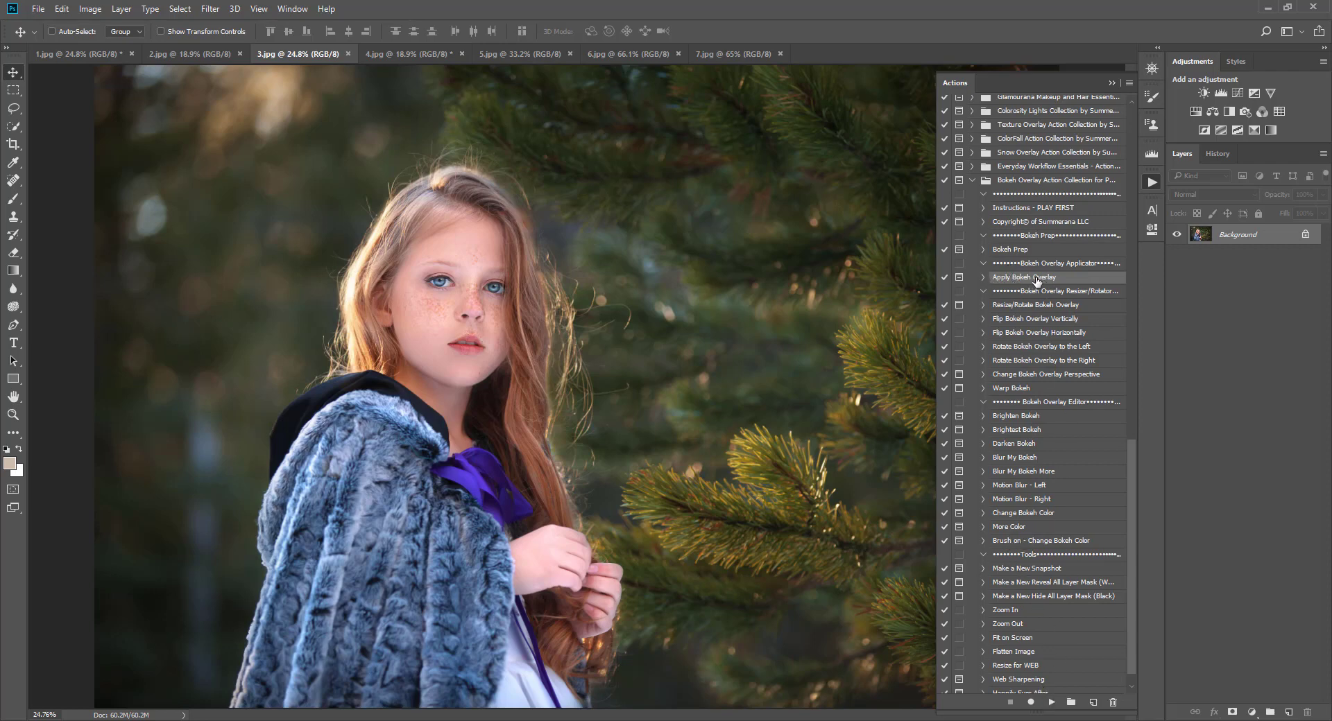
pyautogui.click(1050, 702)
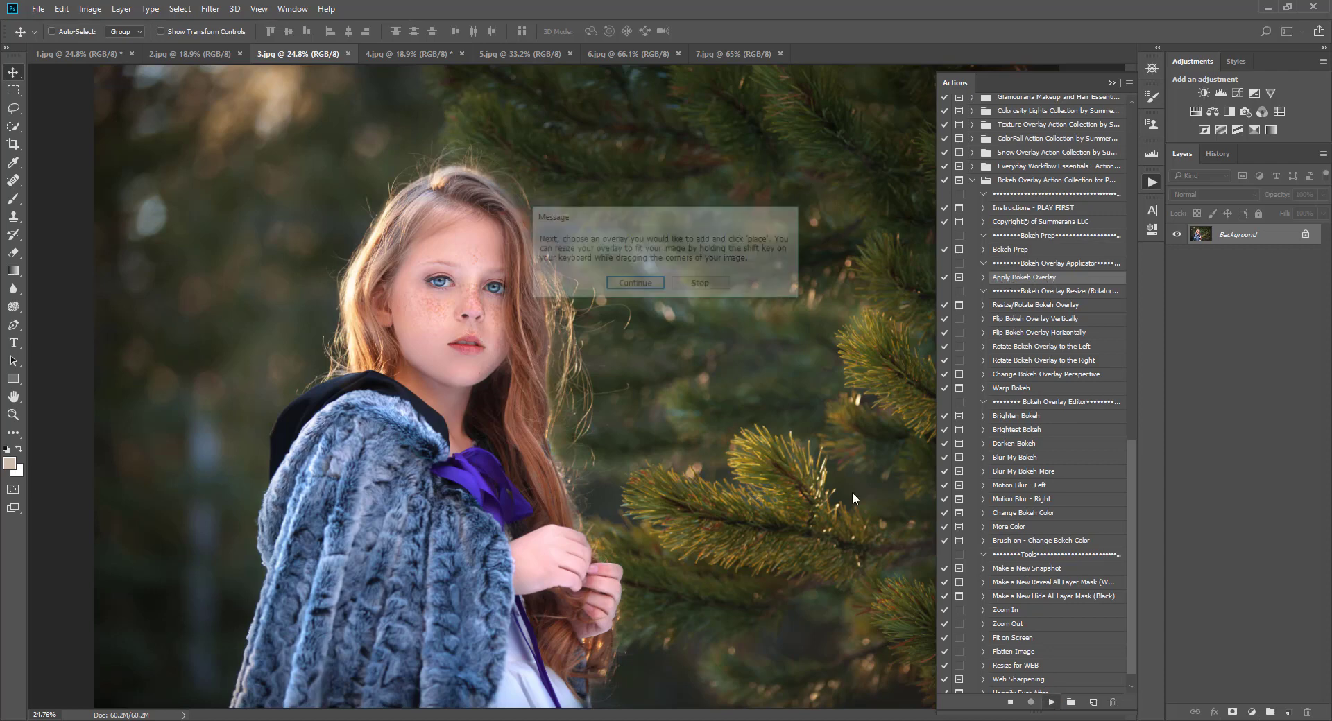
pyautogui.click(623, 285)
pyautogui.moveTo(560, 60); pyautogui.dragTo(570, 109)
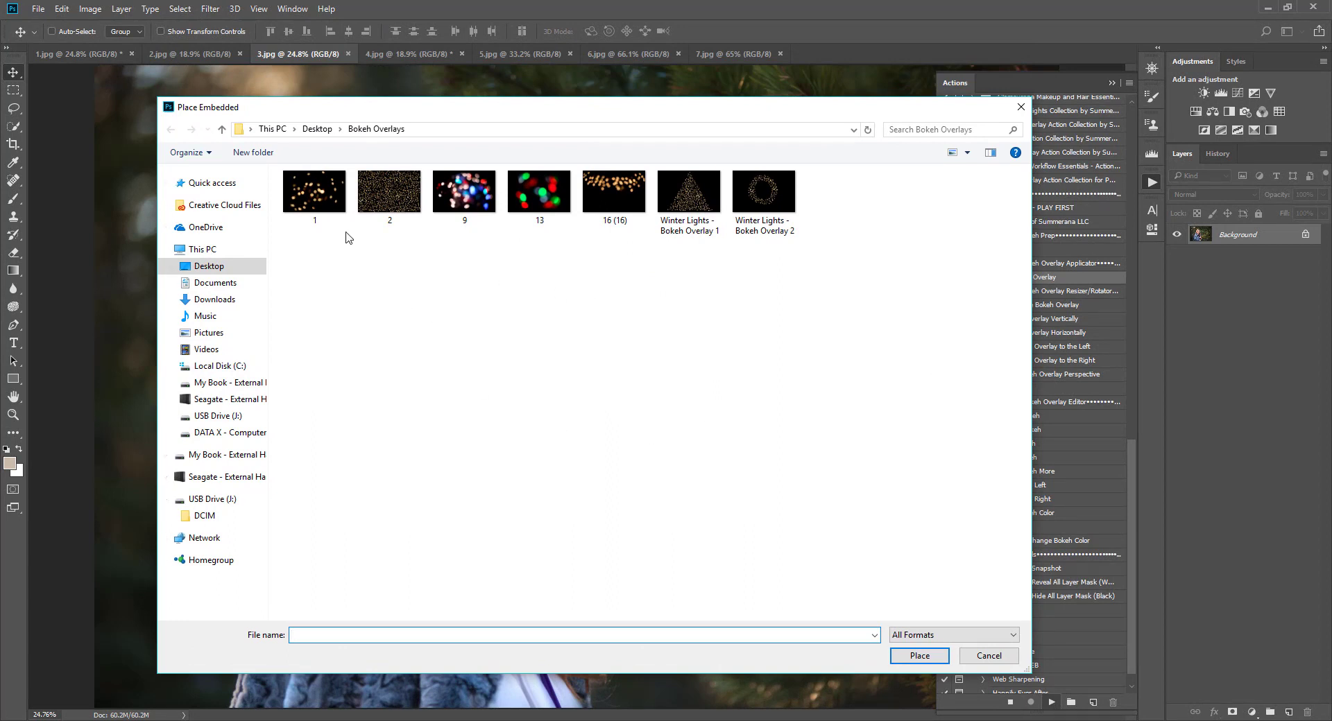
# - Place the overlay file 16 (16) from the Bokeh Overlays folder into the photo
pyautogui.click(463, 194)
pyautogui.click(605, 196)
pyautogui.click(689, 194)
pyautogui.click(763, 194)
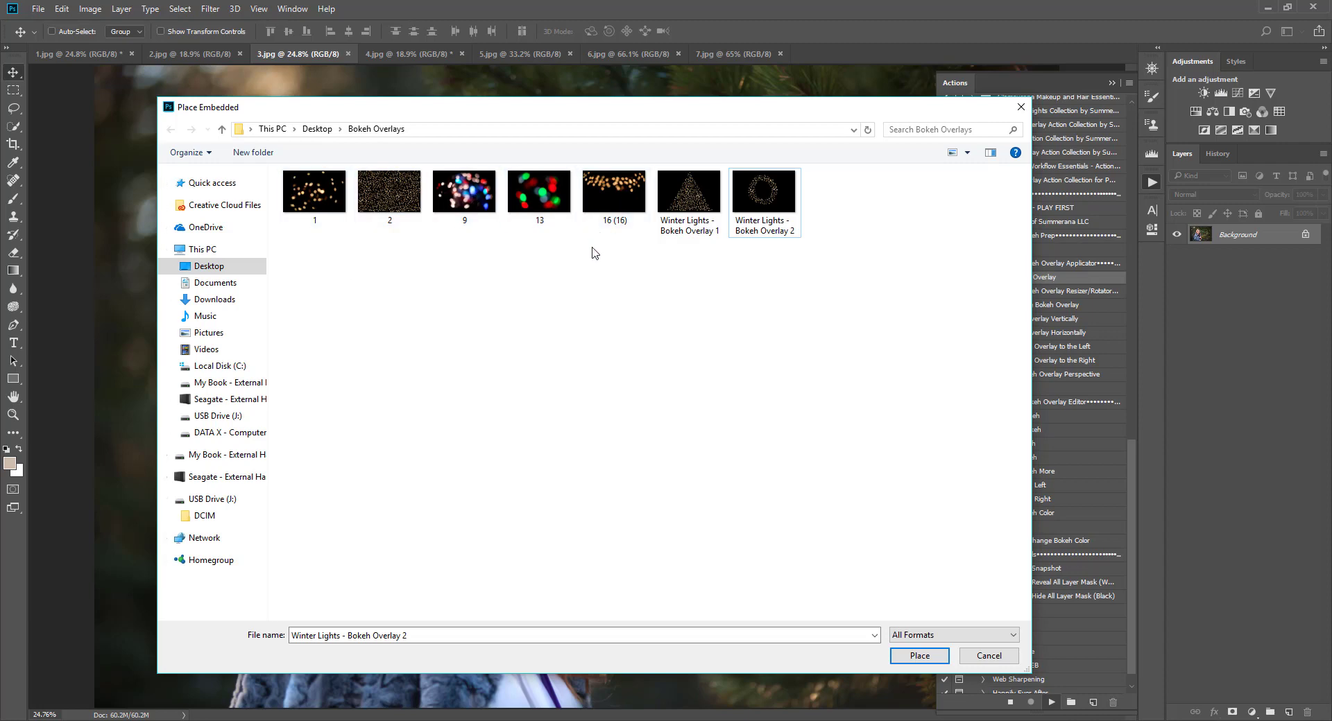
pyautogui.click(617, 194)
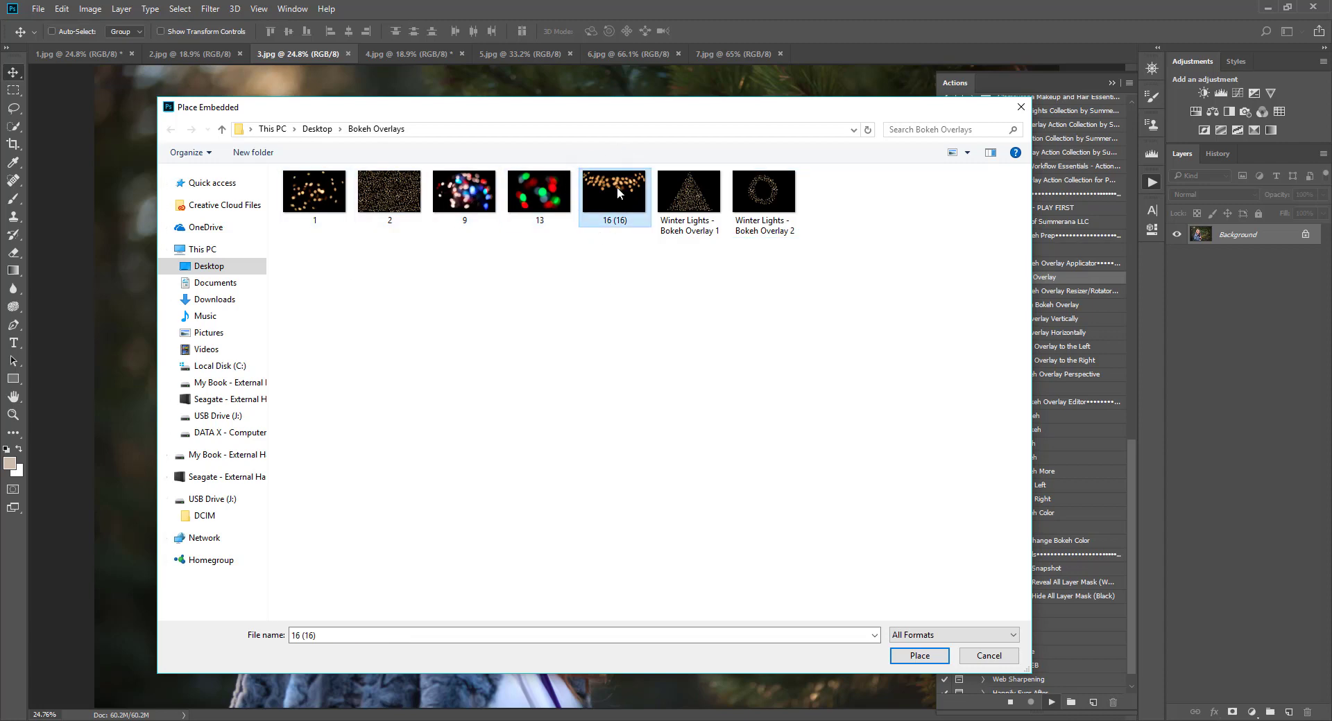
pyautogui.click(917, 654)
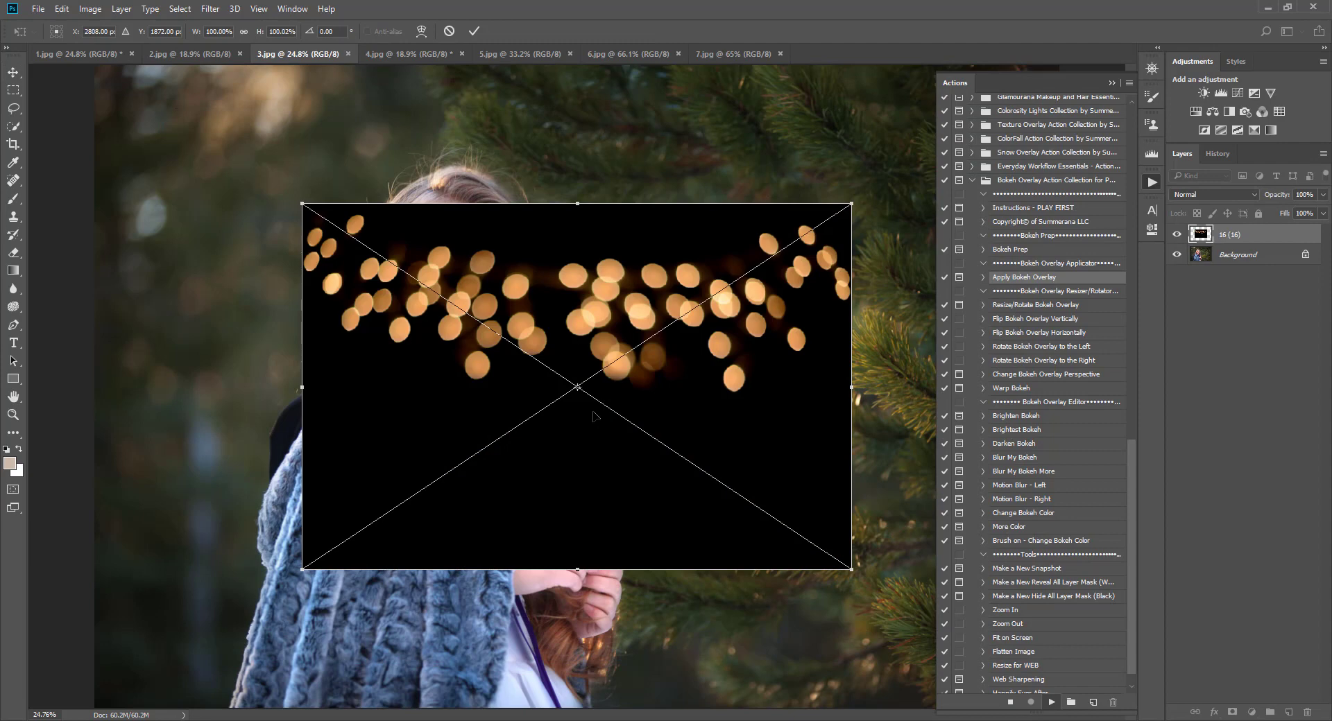
# - Position the bokeh overlay over the upper-left part of the photo and scale it proportionally to 123%
pyautogui.moveTo(592, 414); pyautogui.dragTo(364, 328)
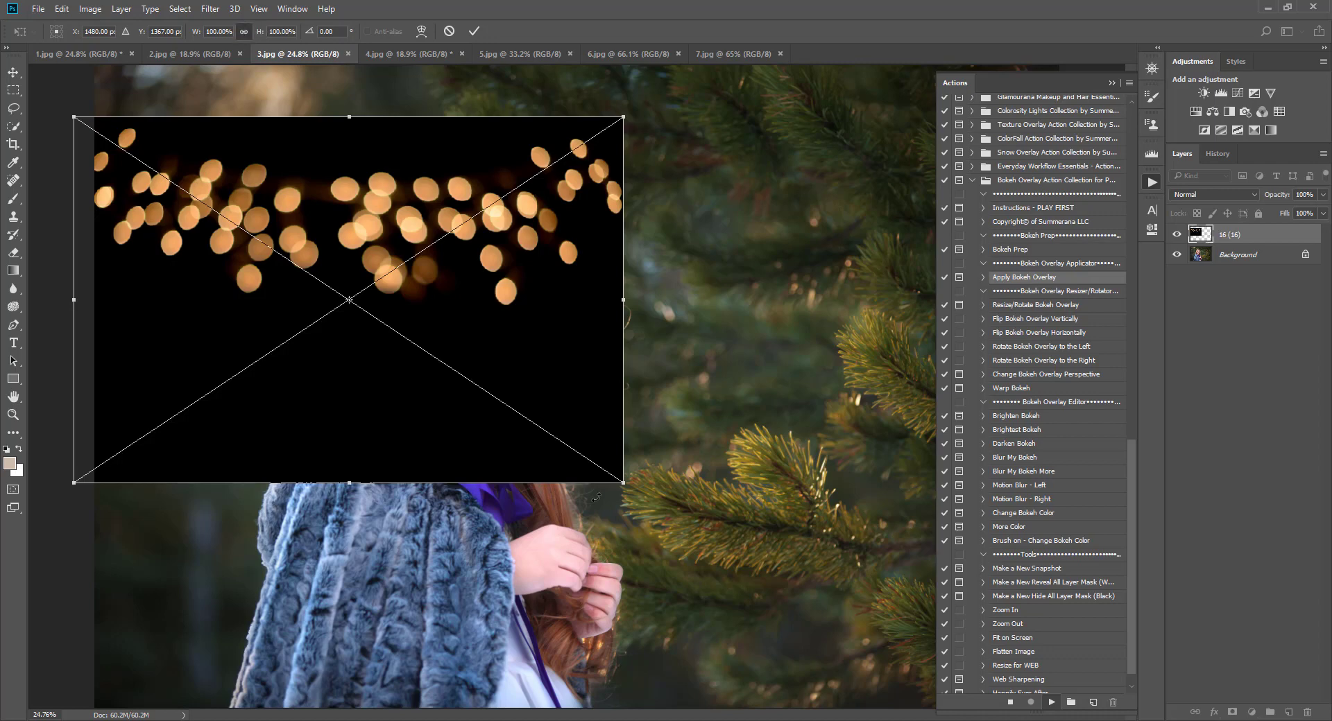
pyautogui.moveTo(621, 481); pyautogui.dragTo(762, 555)
pyautogui.moveTo(495, 433)
pyautogui.mouseDown()
pyautogui.moveTo(498, 462)
pyautogui.moveTo(475, 458)
pyautogui.moveTo(466, 439)
pyautogui.moveTo(478, 438)
pyautogui.mouseUp()
pyautogui.moveTo(690, 161); pyautogui.dragTo(717, 172)
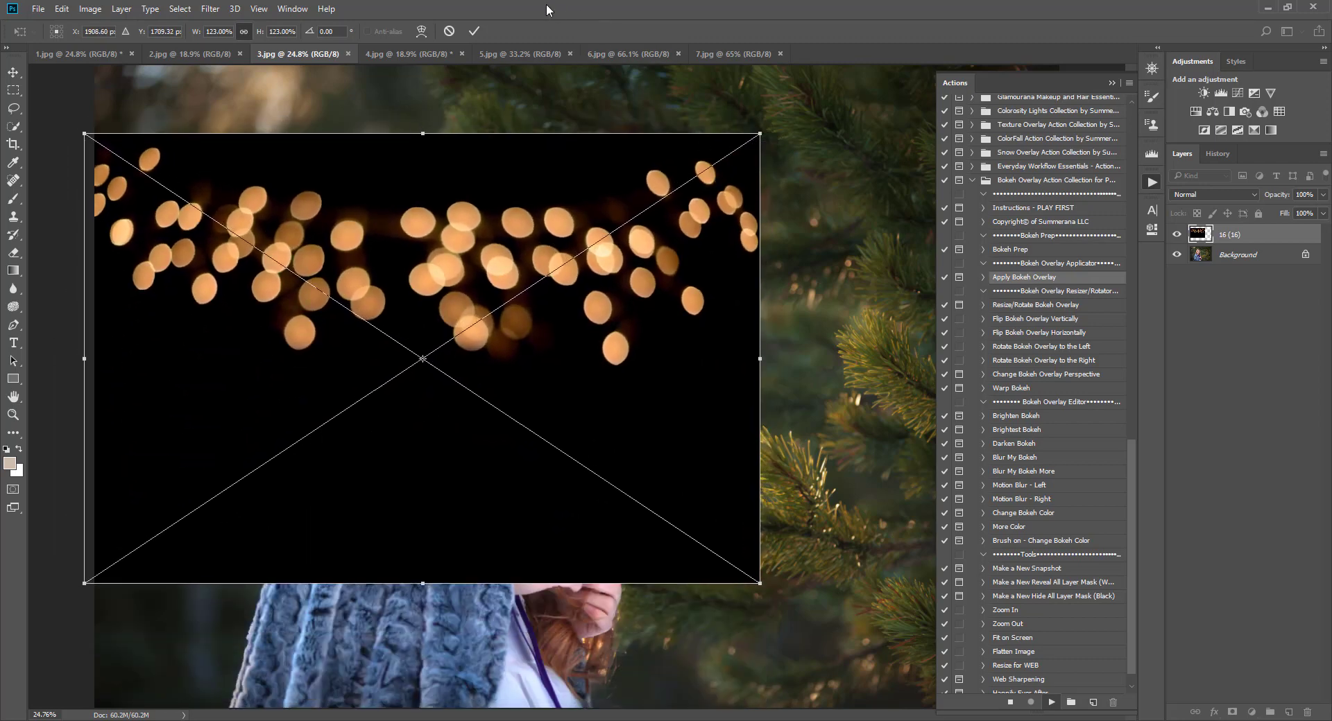
pyautogui.click(474, 31)
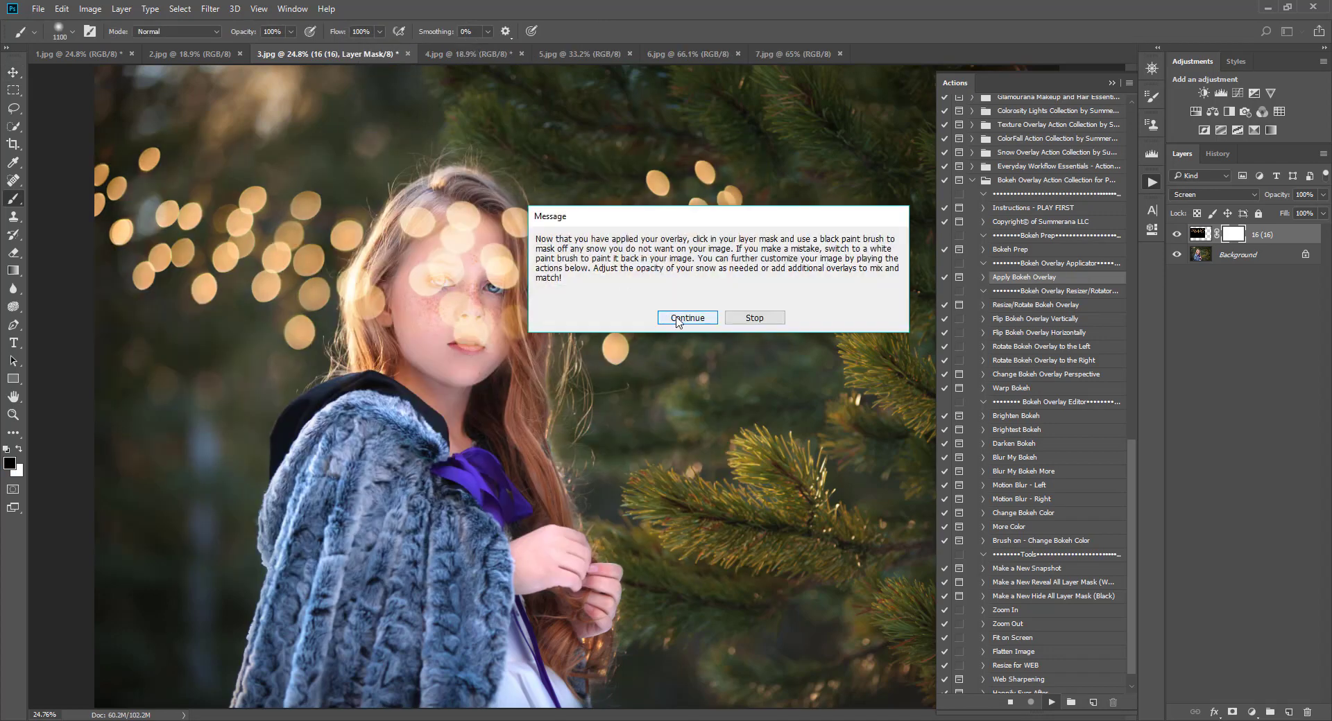
# - Finish the overlay action and choose the Soft Round brush preset with 0% hardness
pyautogui.click(687, 318)
pyautogui.click(73, 31)
pyautogui.click(50, 135)
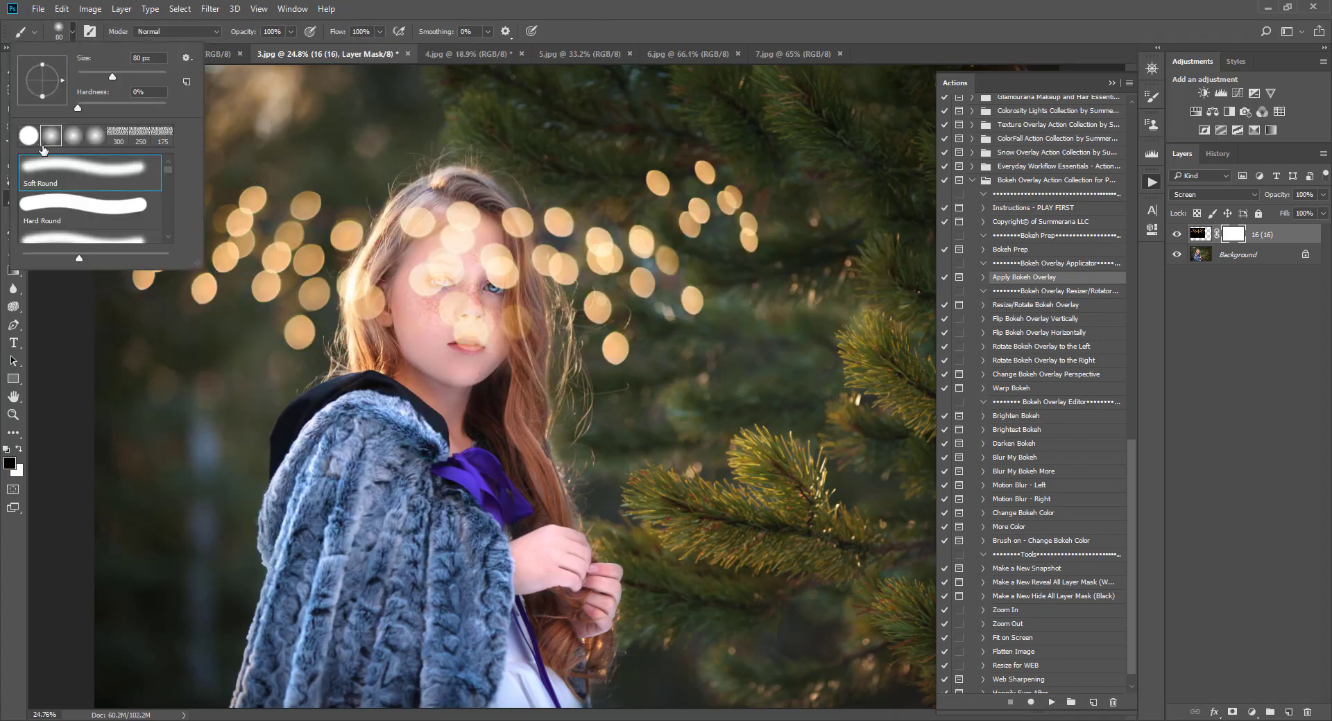
pyautogui.click(27, 135)
pyautogui.click(43, 138)
pyautogui.click(387, 46)
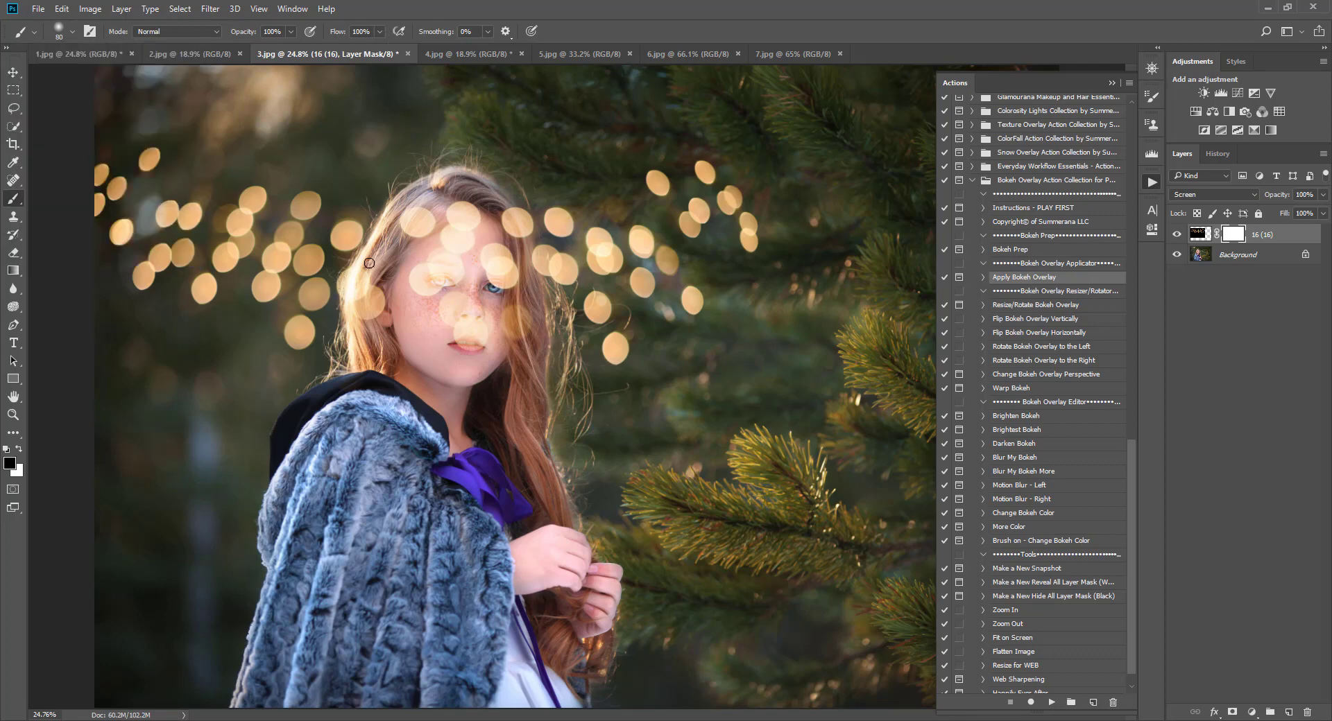
# - Enlarge the brush and paint black on the overlay's layer mask to remove the bokeh from the girl's face
pyautogui.press(']')
pyautogui.press(']')
pyautogui.press(']')
pyautogui.press(']')
pyautogui.press(']')
pyautogui.press(']')
pyautogui.press(']')
pyautogui.press(']')
pyautogui.moveTo(419, 231)
pyautogui.mouseDown()
pyautogui.moveTo(448, 191)
pyautogui.moveTo(466, 231)
pyautogui.moveTo(427, 279)
pyautogui.moveTo(457, 292)
pyautogui.moveTo(471, 375)
pyautogui.moveTo(474, 275)
pyautogui.moveTo(510, 327)
pyautogui.mouseUp()
# - Reduce the brush to 175 px and mask the remaining bokeh off the girl's hair on both sides of her face
pyautogui.press('[')
pyautogui.press('[')
pyautogui.press('[')
pyautogui.moveTo(508, 239)
pyautogui.mouseDown()
pyautogui.moveTo(508, 214)
pyautogui.moveTo(510, 229)
pyautogui.moveTo(526, 219)
pyautogui.moveTo(517, 258)
pyautogui.moveTo(550, 255)
pyautogui.moveTo(564, 285)
pyautogui.mouseUp()
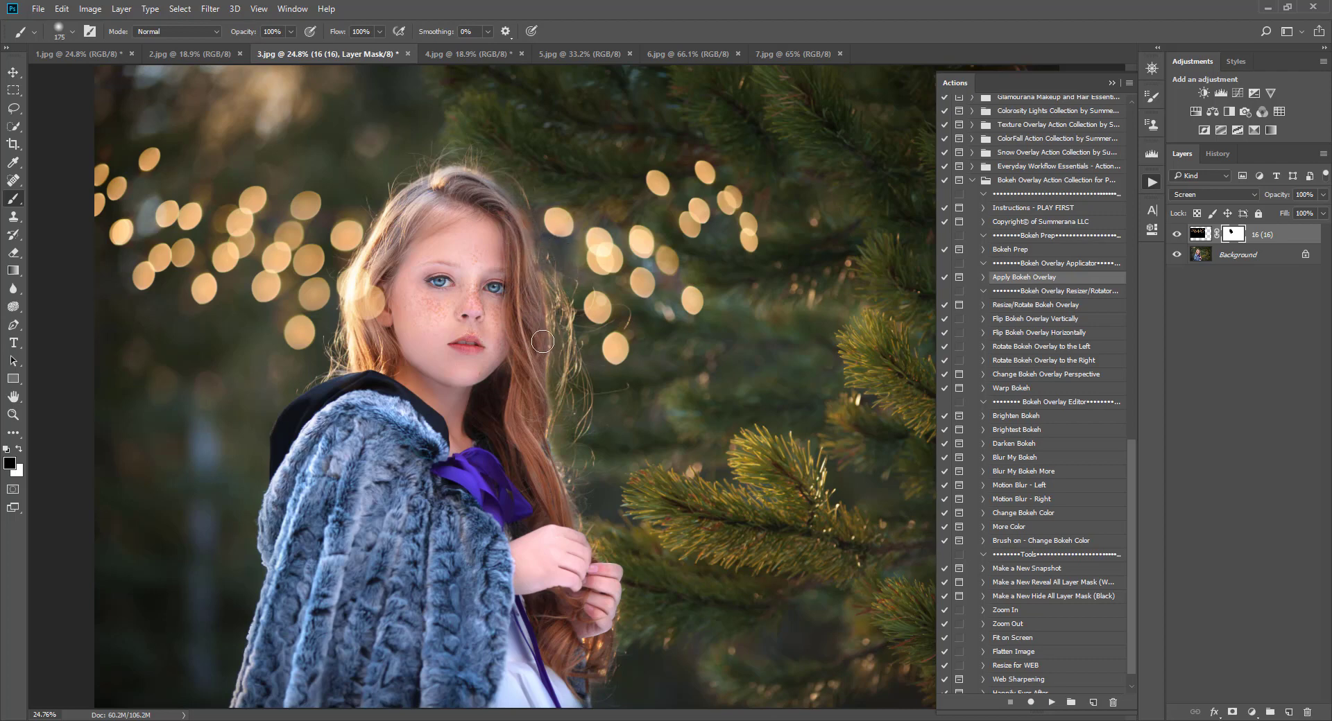
pyautogui.moveTo(408, 302)
pyautogui.mouseDown()
pyautogui.moveTo(378, 305)
pyautogui.moveTo(361, 277)
pyautogui.moveTo(364, 290)
pyautogui.mouseUp()
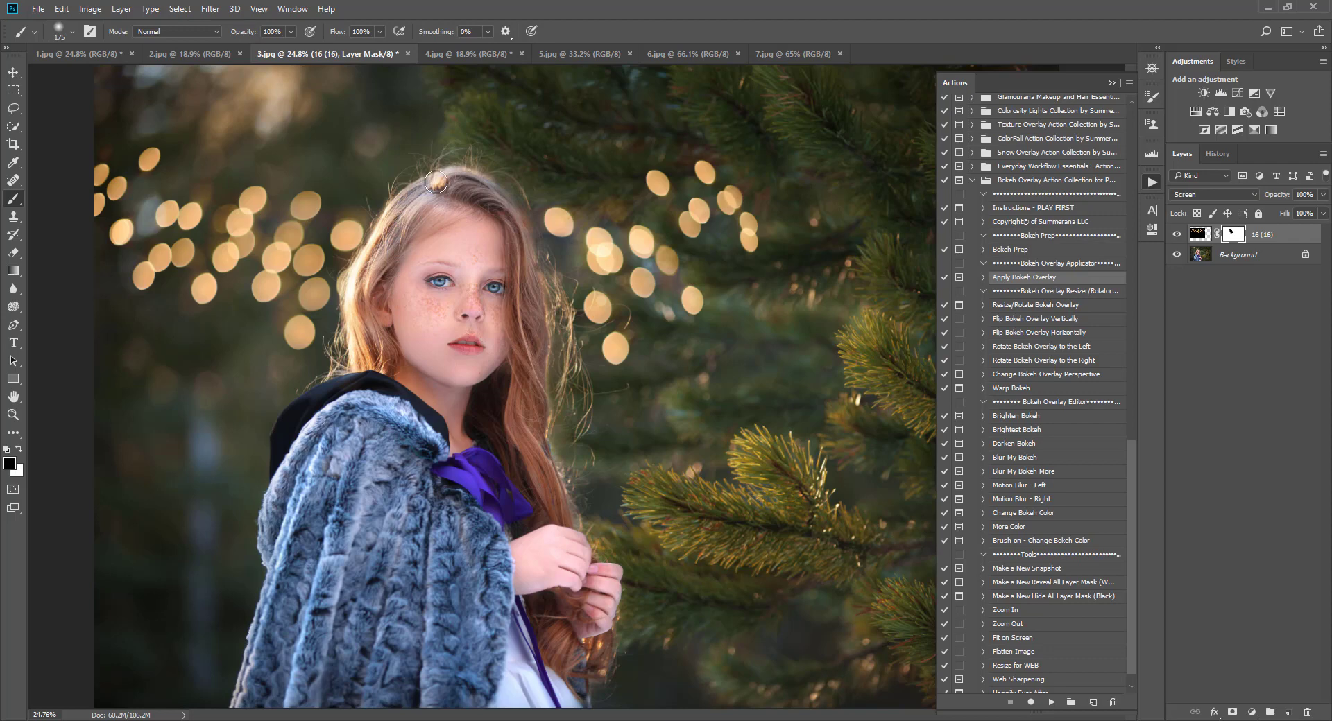
# - Switch to the Move tool and make the overlay image of layer 16 (16) active instead of its mask
pyautogui.click(12, 74)
pyautogui.hotkey('ctrl', '-')
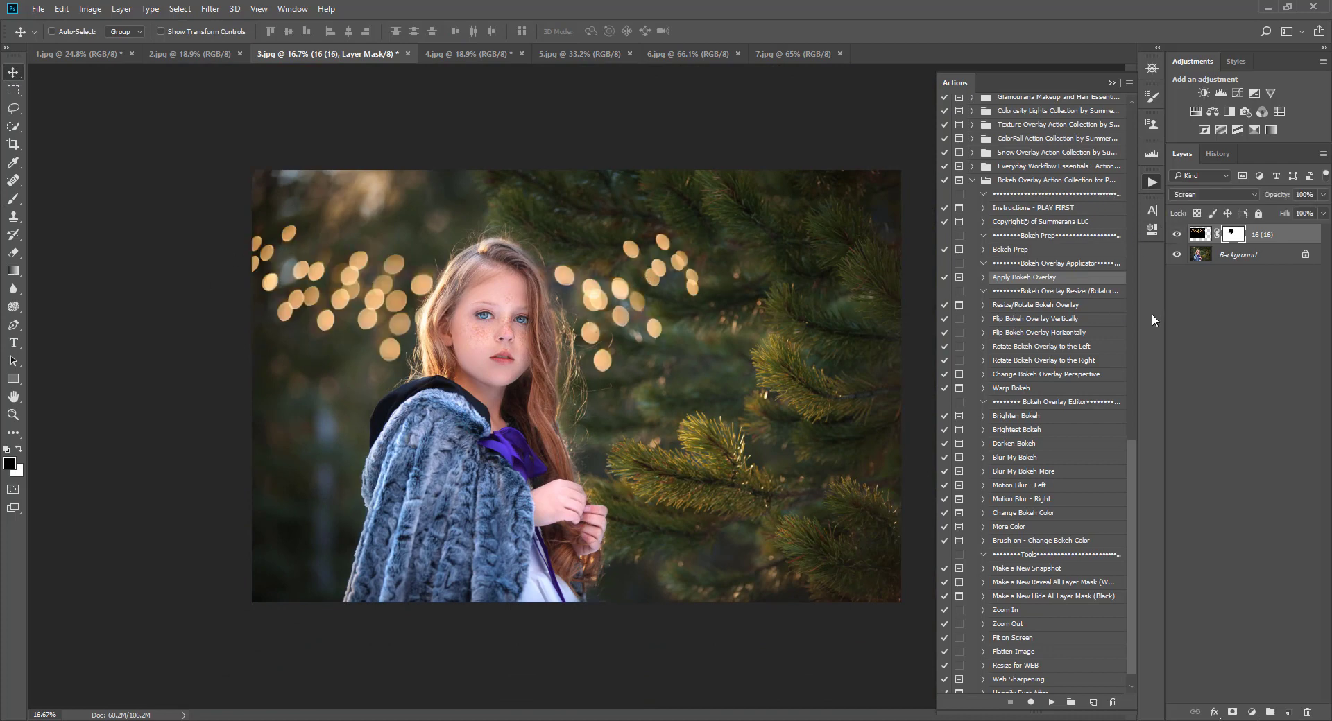
pyautogui.click(1202, 235)
pyautogui.click(1021, 182)
pyautogui.click(1034, 284)
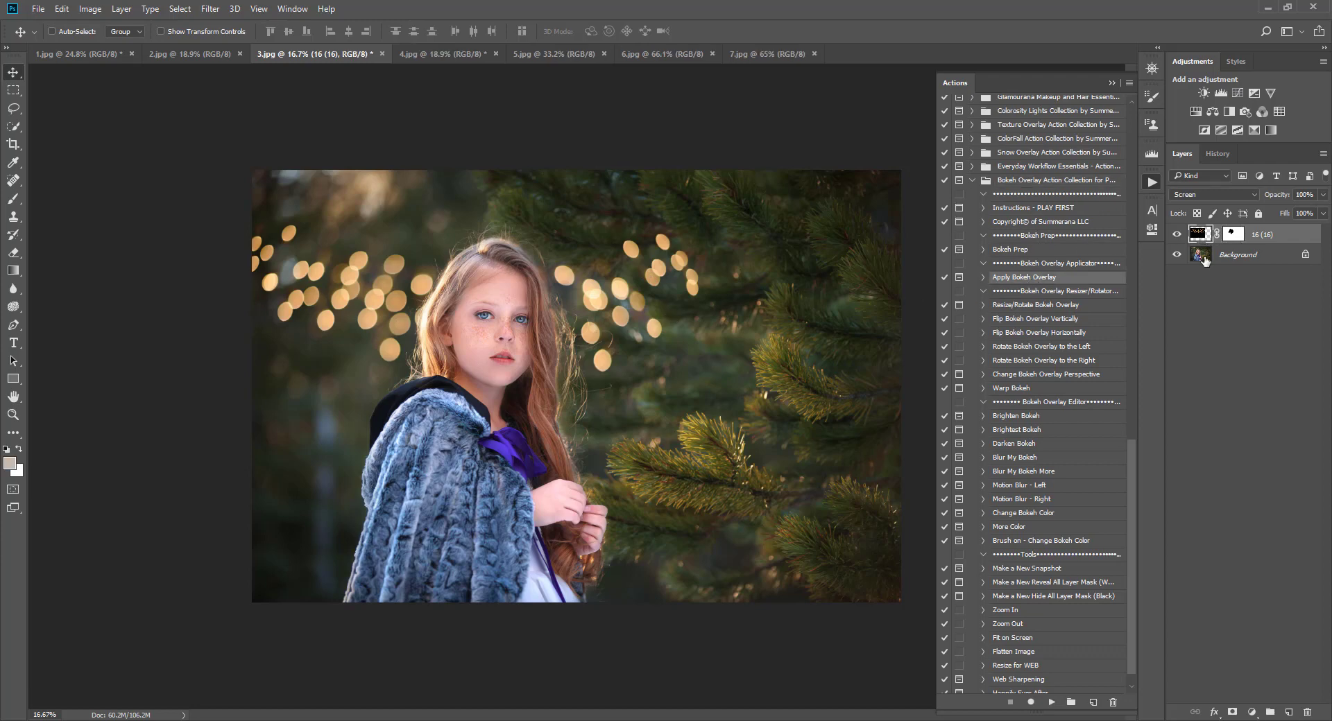
# - Switch the overlay layer's blend mode to Normal for comparison and return it to Screen
pyautogui.click(1205, 198)
pyautogui.click(1179, 204)
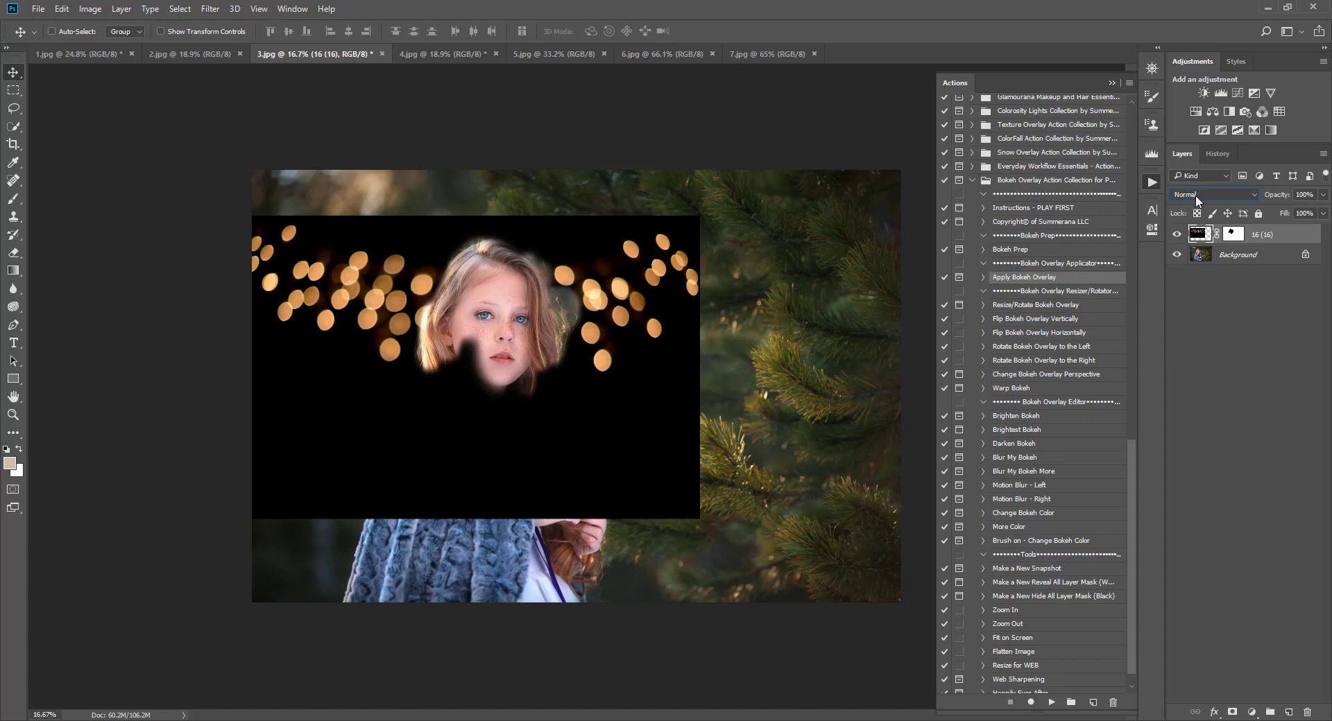
pyautogui.click(1232, 198)
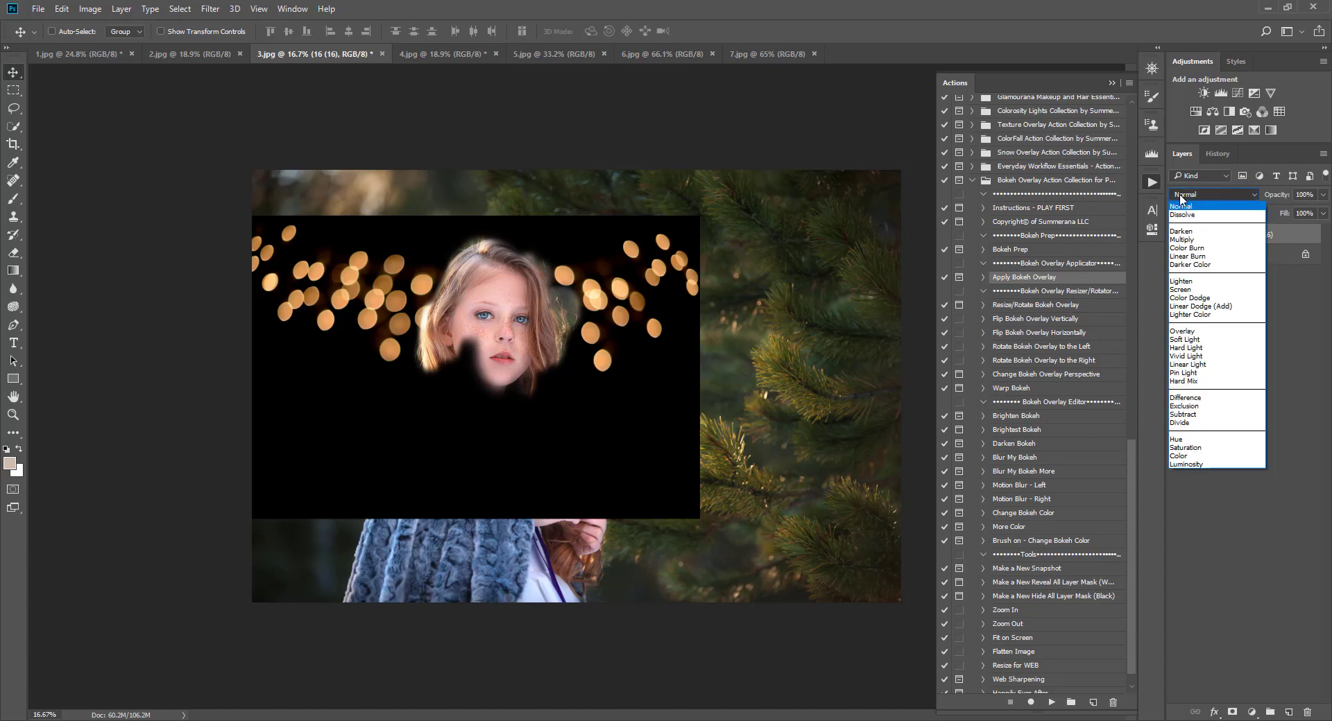
pyautogui.click(1196, 289)
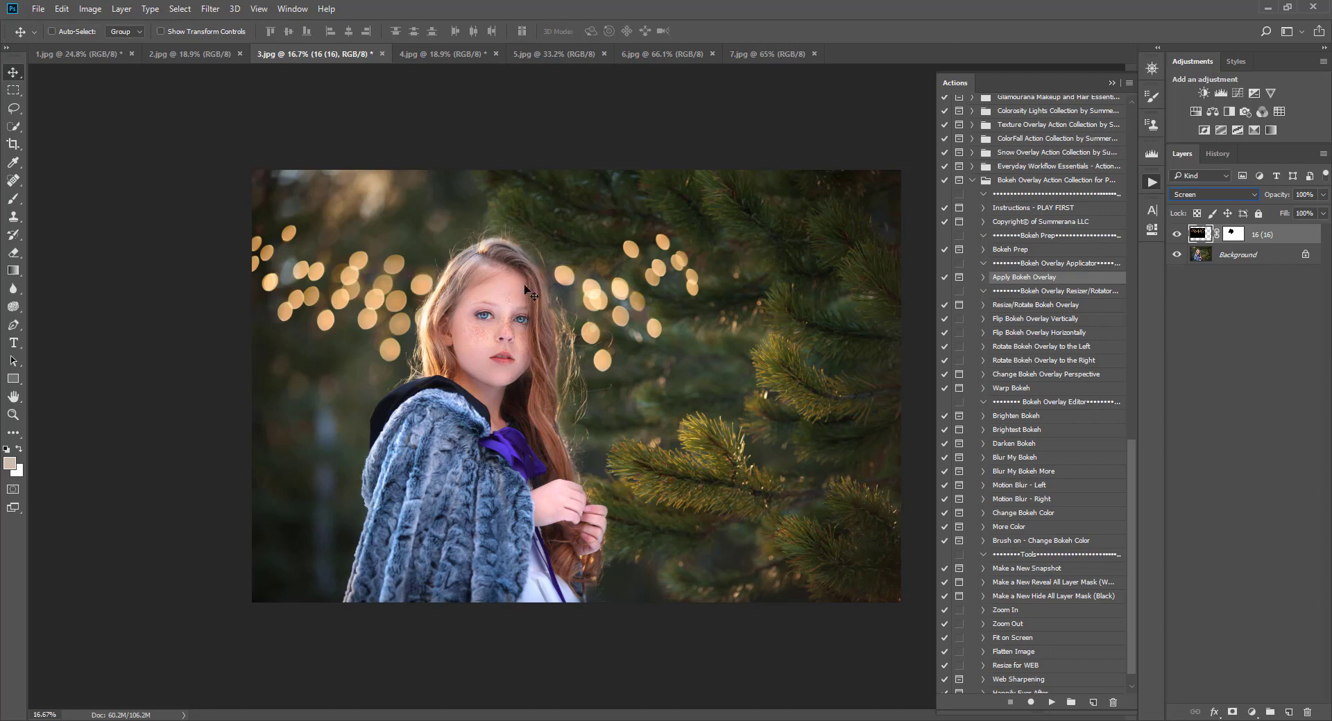
# - Look through the bokeh overlay resize, flip, rotate and perspective actions in the collection
pyautogui.click(1013, 305)
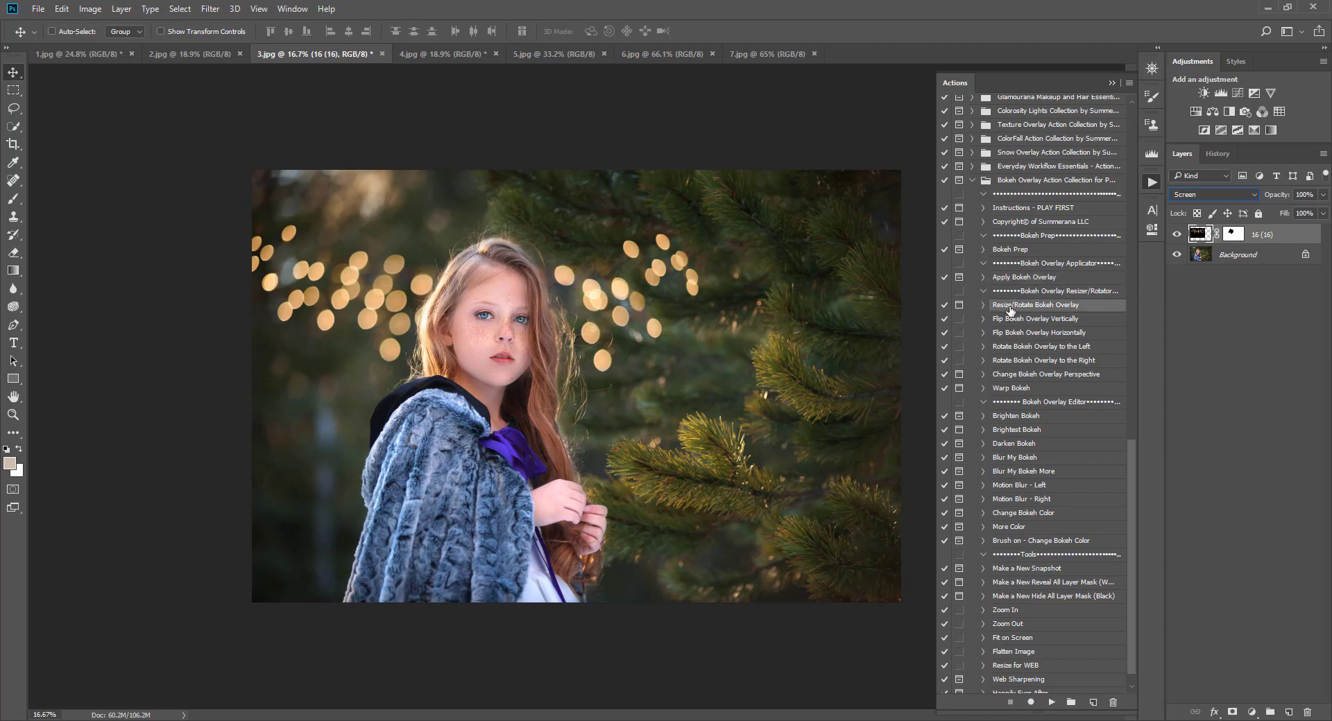
pyautogui.click(1008, 320)
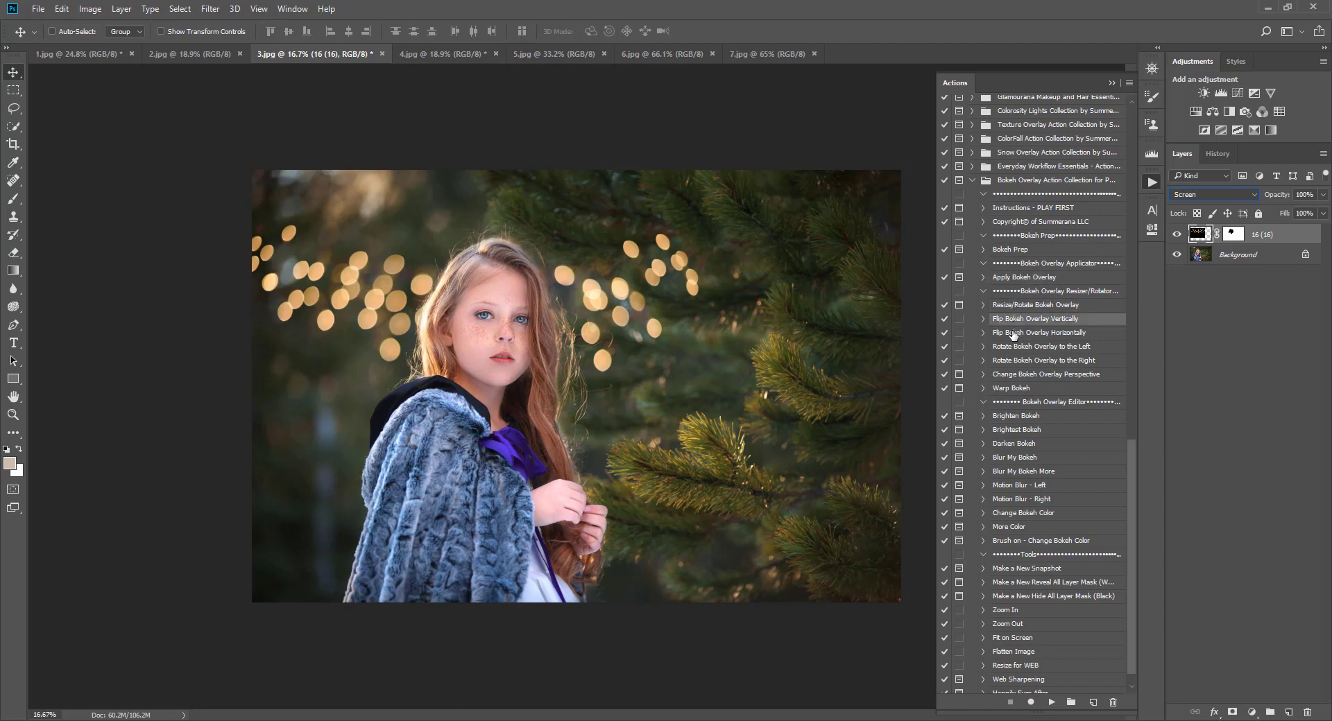
pyautogui.click(1013, 334)
pyautogui.click(1007, 346)
pyautogui.click(1007, 360)
pyautogui.click(1009, 374)
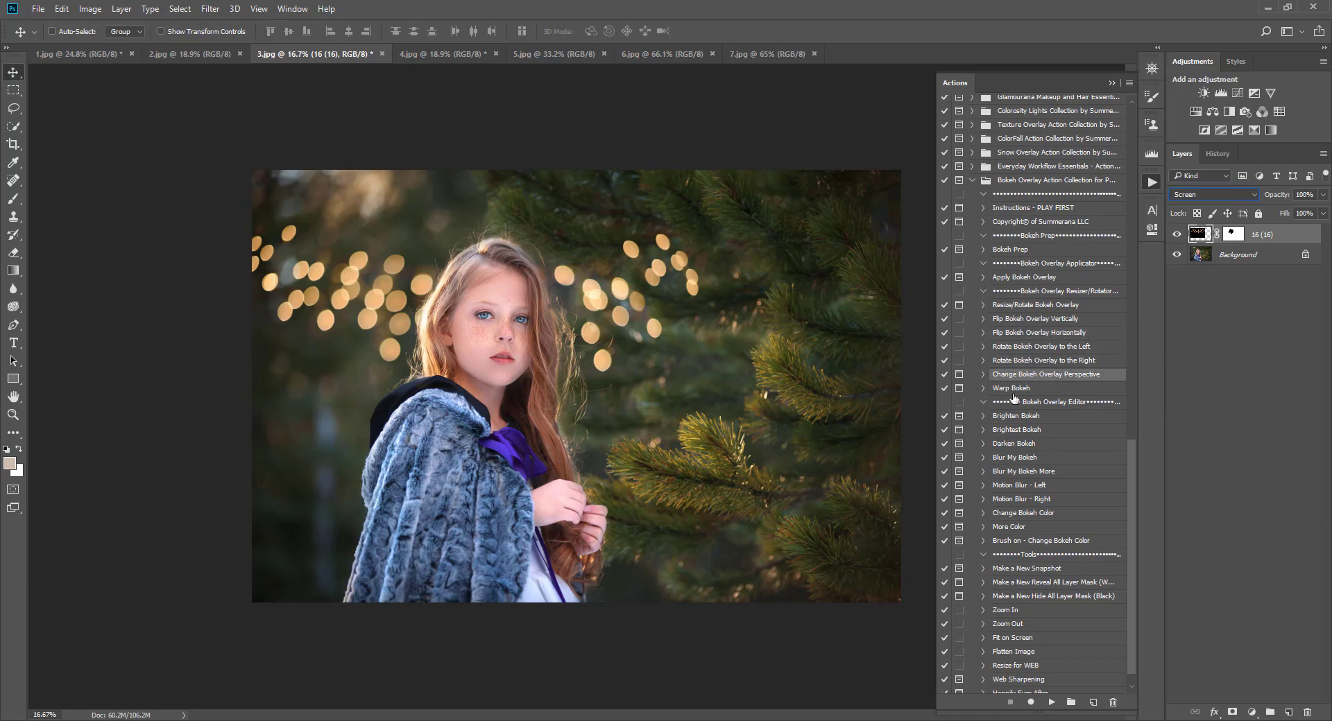
# - Run the Warp Bokeh action on layer 16 (16), stretching its upper-left area outward and pulling its right edge slightly inward
pyautogui.click(1010, 388)
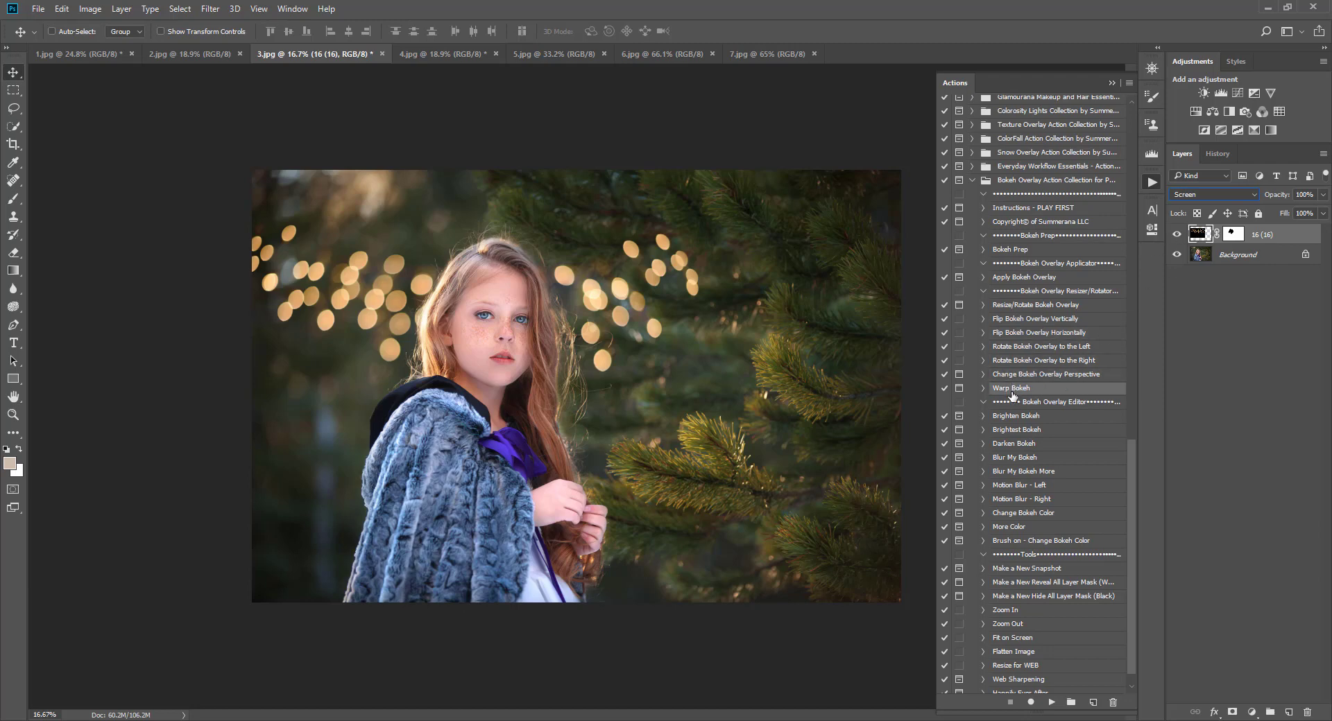
pyautogui.click(1053, 703)
pyautogui.click(598, 270)
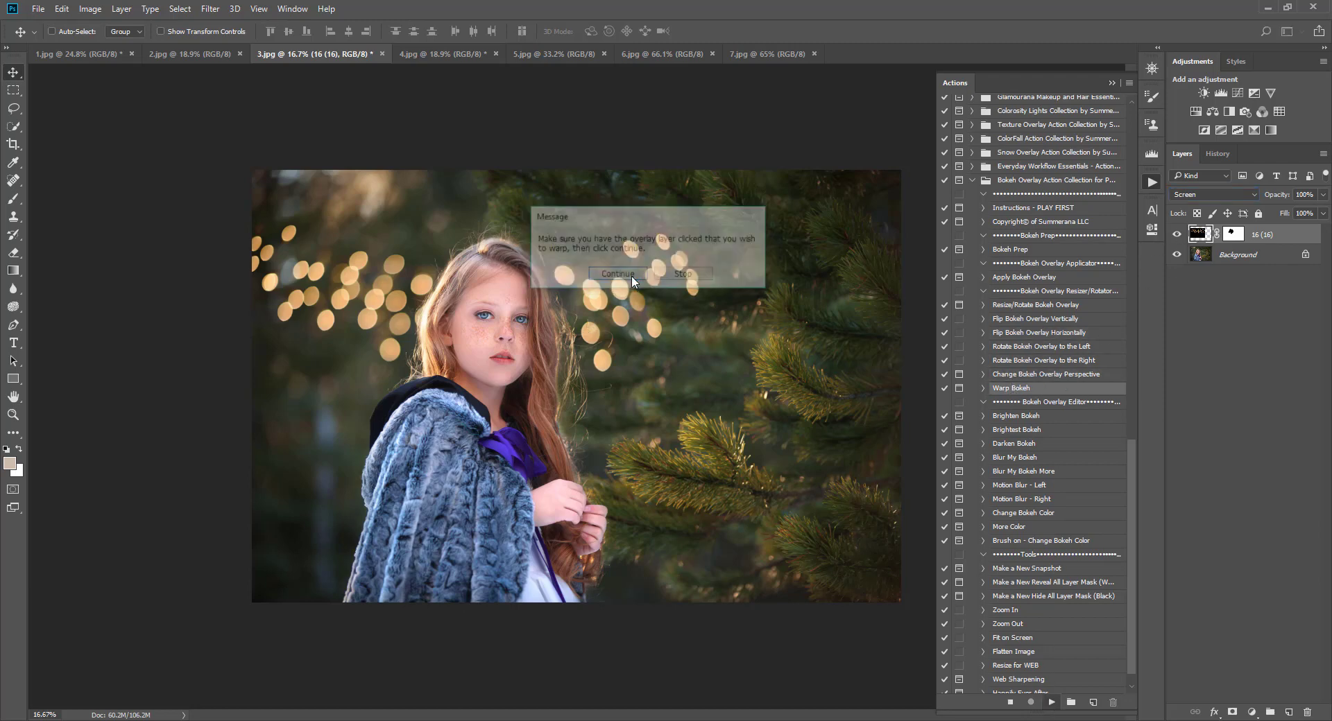
pyautogui.click(642, 301)
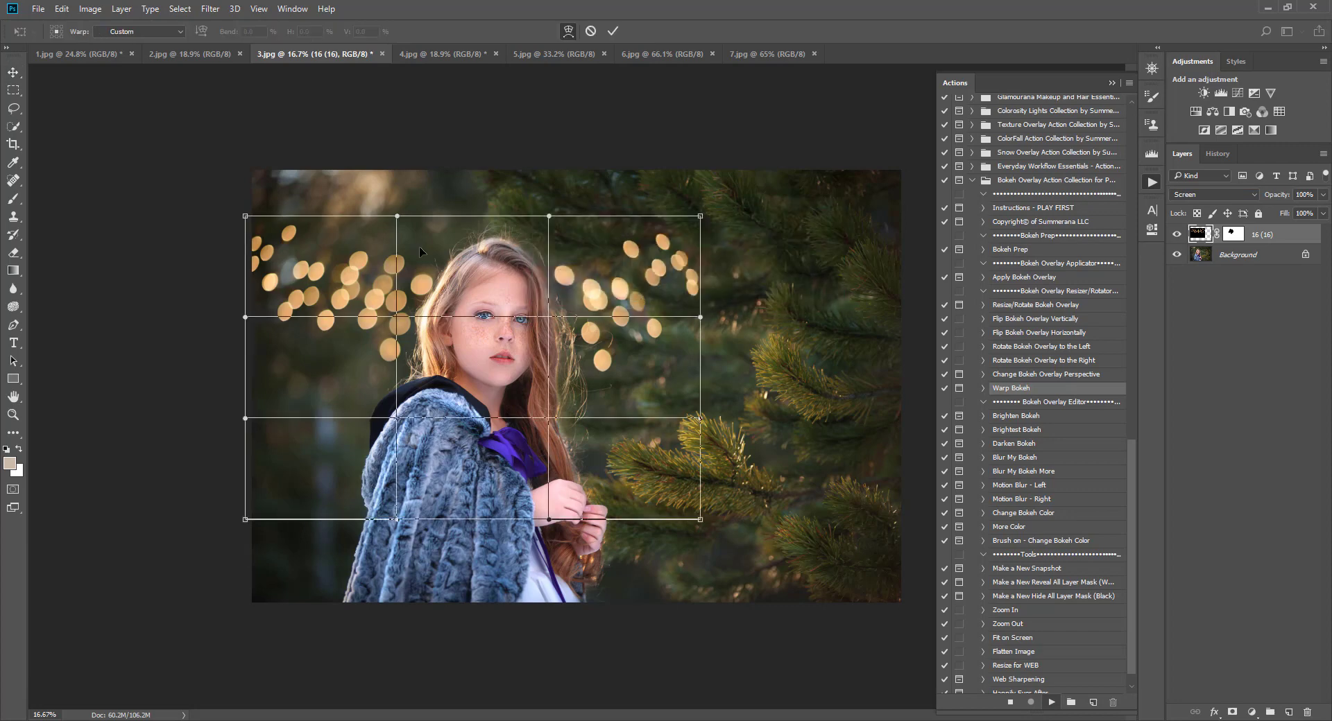
pyautogui.moveTo(245, 217); pyautogui.dragTo(241, 199)
pyautogui.moveTo(397, 216); pyautogui.dragTo(392, 205)
pyautogui.moveTo(309, 411); pyautogui.dragTo(304, 423)
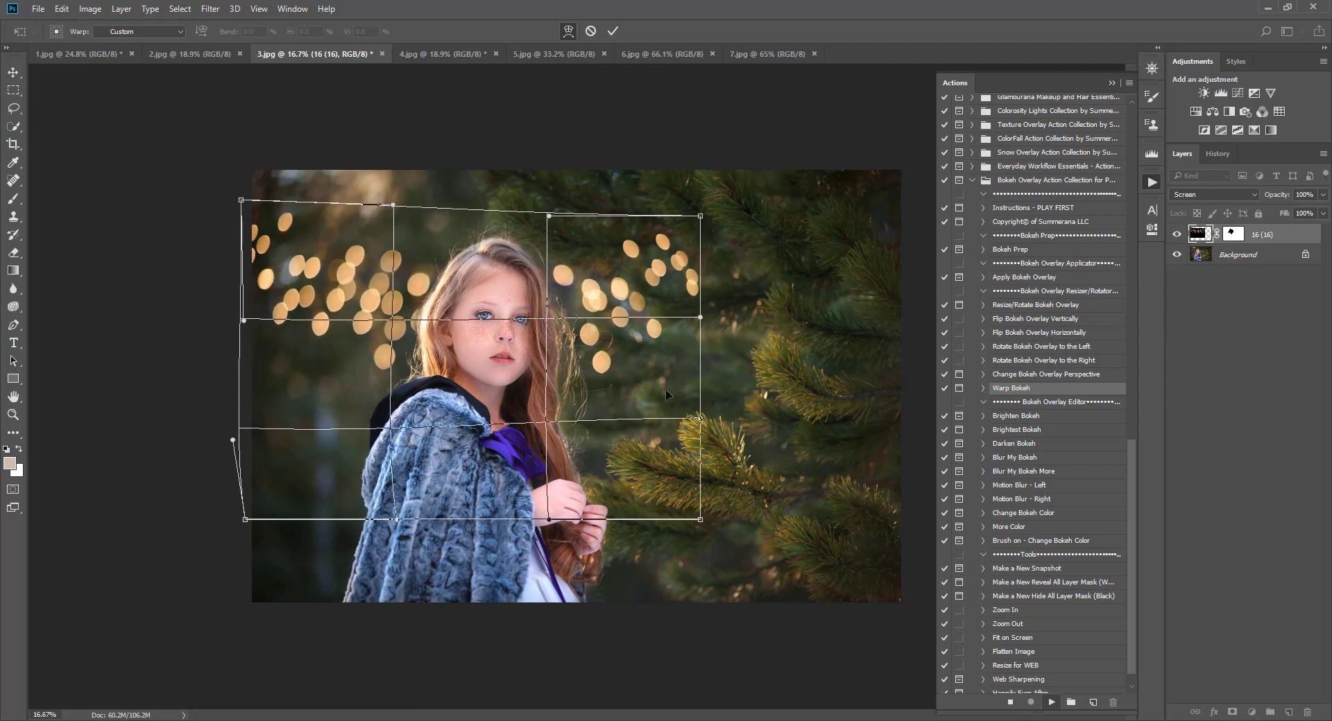
pyautogui.moveTo(699, 379)
pyautogui.mouseDown()
pyautogui.moveTo(672, 379)
pyautogui.moveTo(684, 378)
pyautogui.mouseUp()
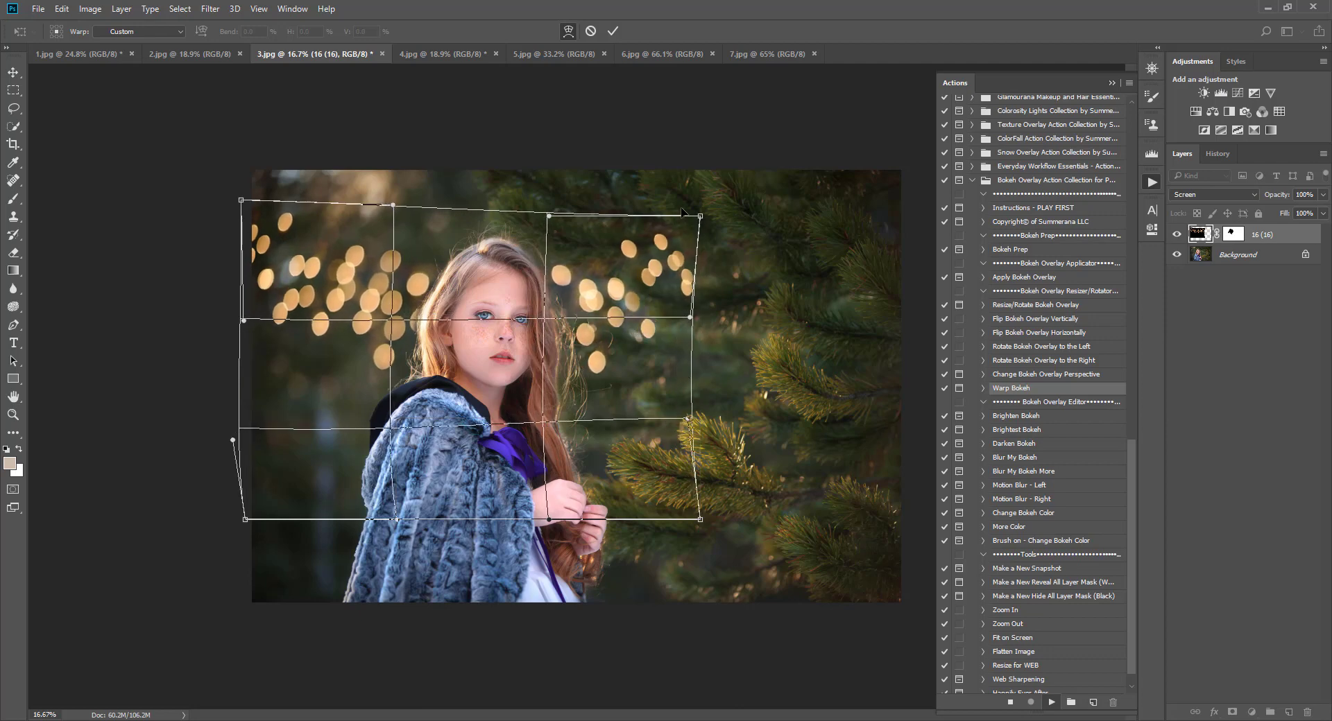
pyautogui.click(612, 30)
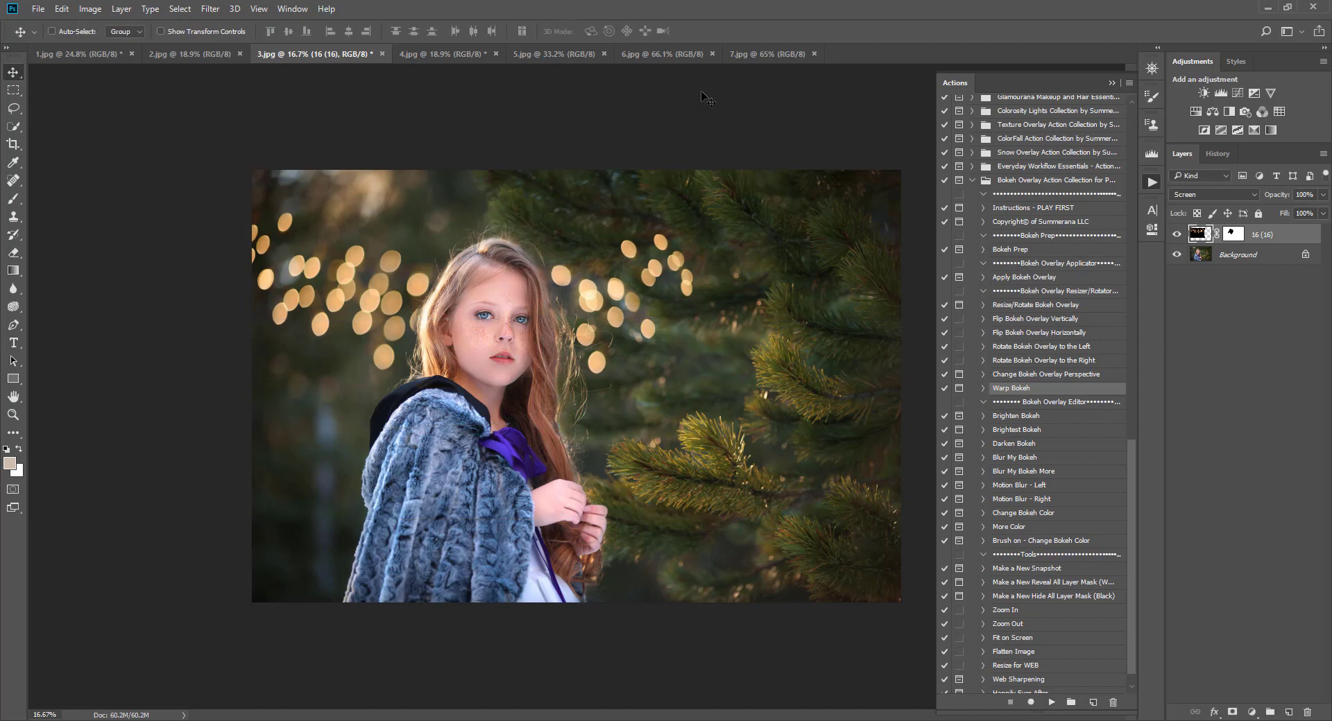
# - Run the Brighten Bokeh action on the warped bokeh overlay
pyautogui.click(1017, 420)
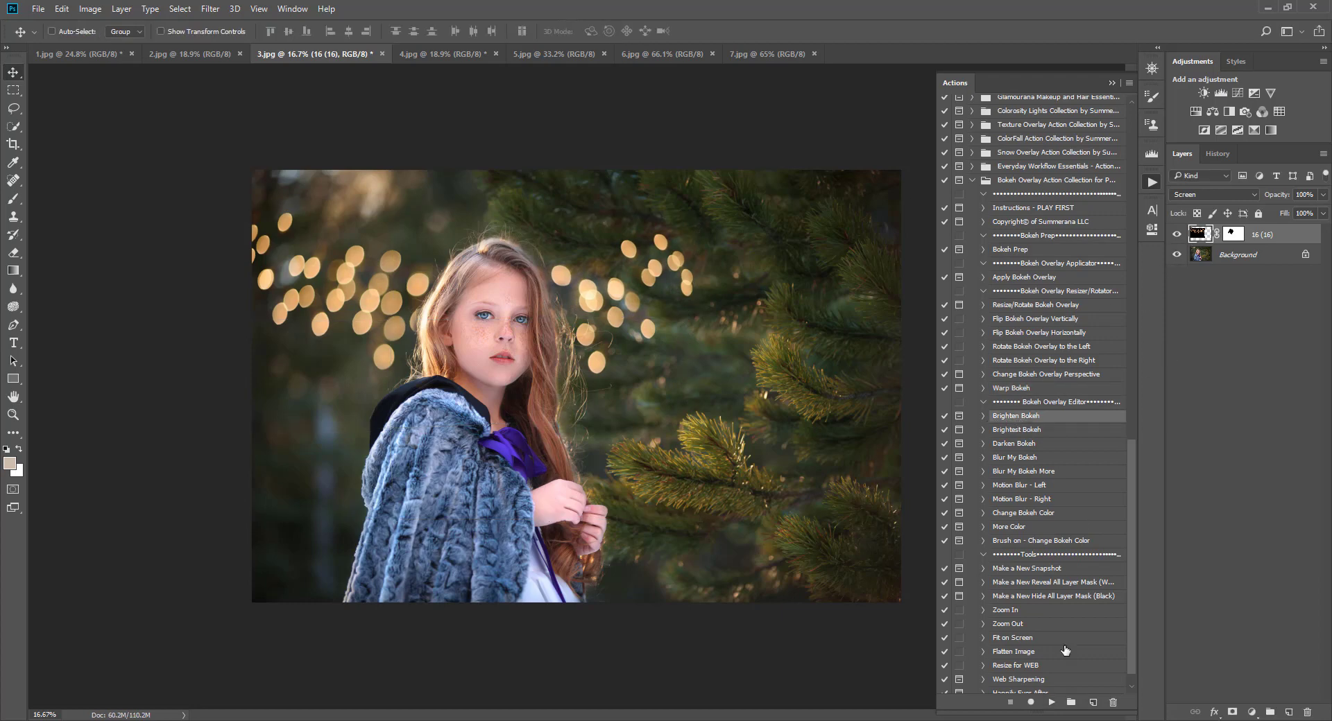
pyautogui.click(1052, 703)
pyautogui.click(623, 276)
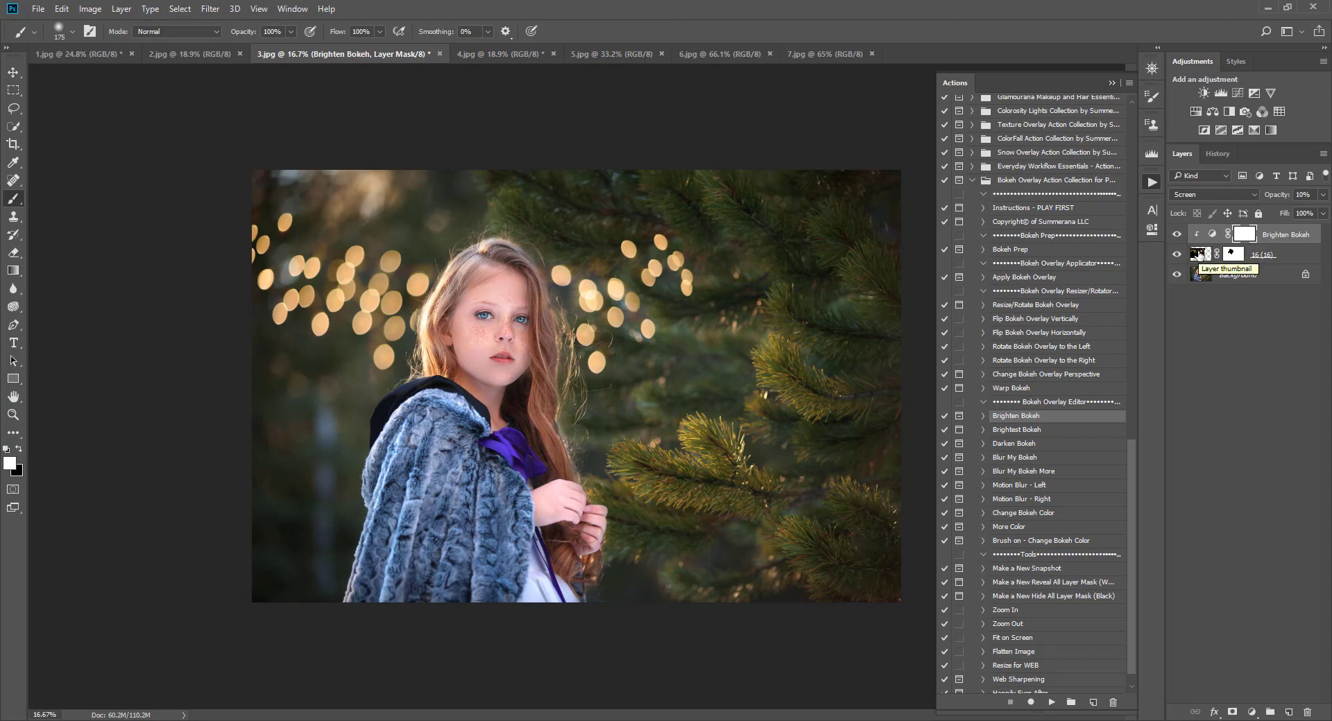
# - Set the Brighten Bokeh layer's opacity to 11% and delete that layer
pyautogui.click(1323, 197)
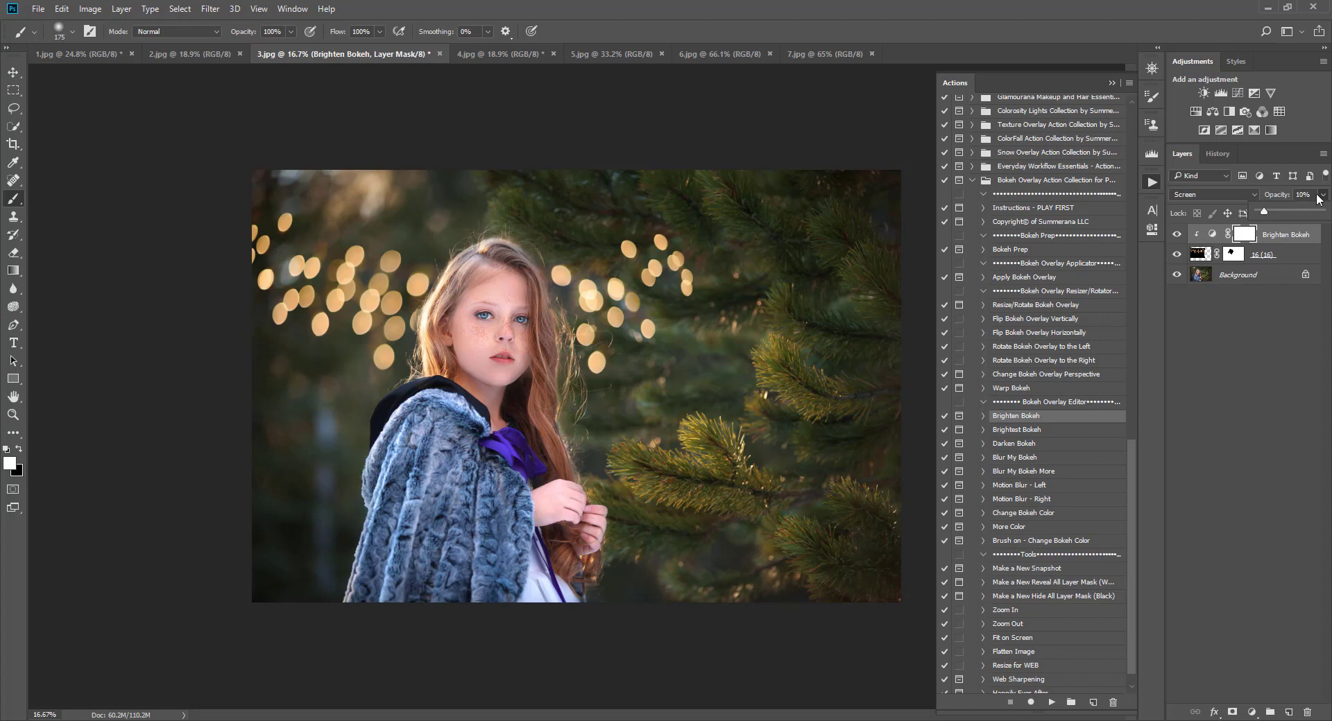
pyautogui.moveTo(1301, 214); pyautogui.dragTo(1267, 229)
pyautogui.click(1212, 234)
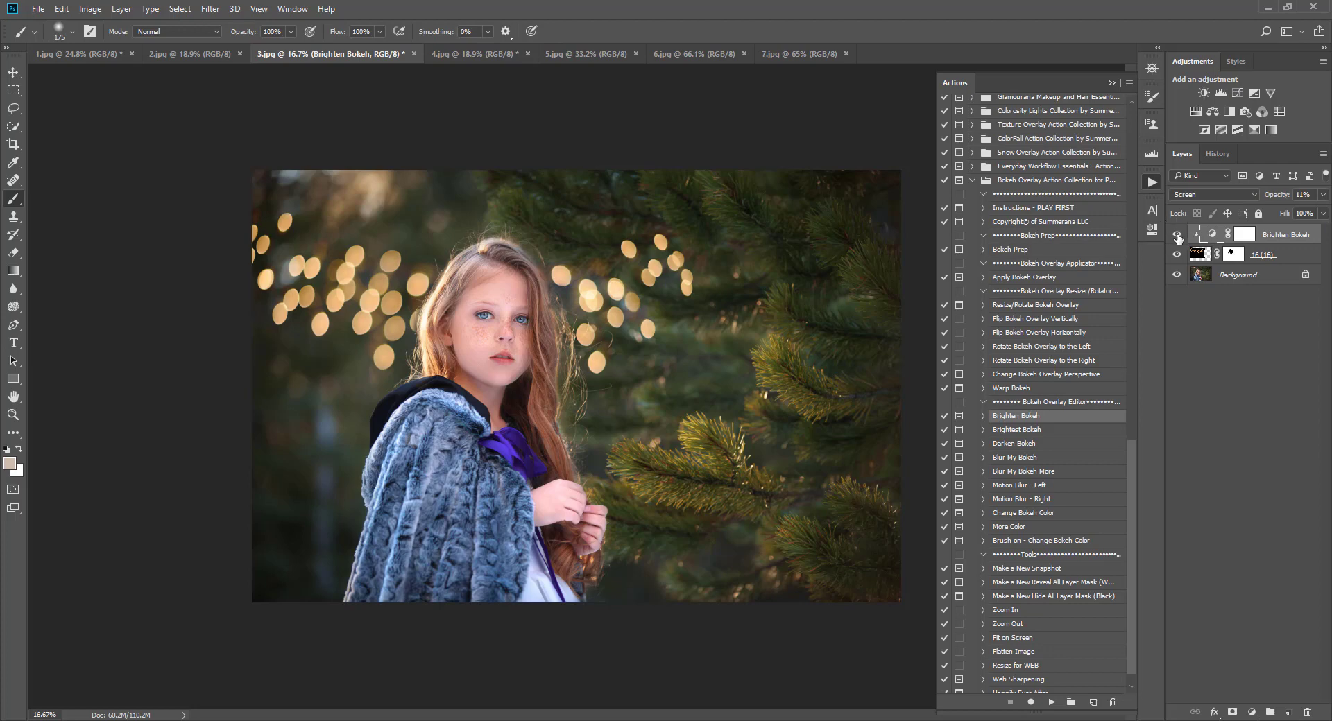
pyautogui.moveTo(1287, 240); pyautogui.dragTo(1307, 712)
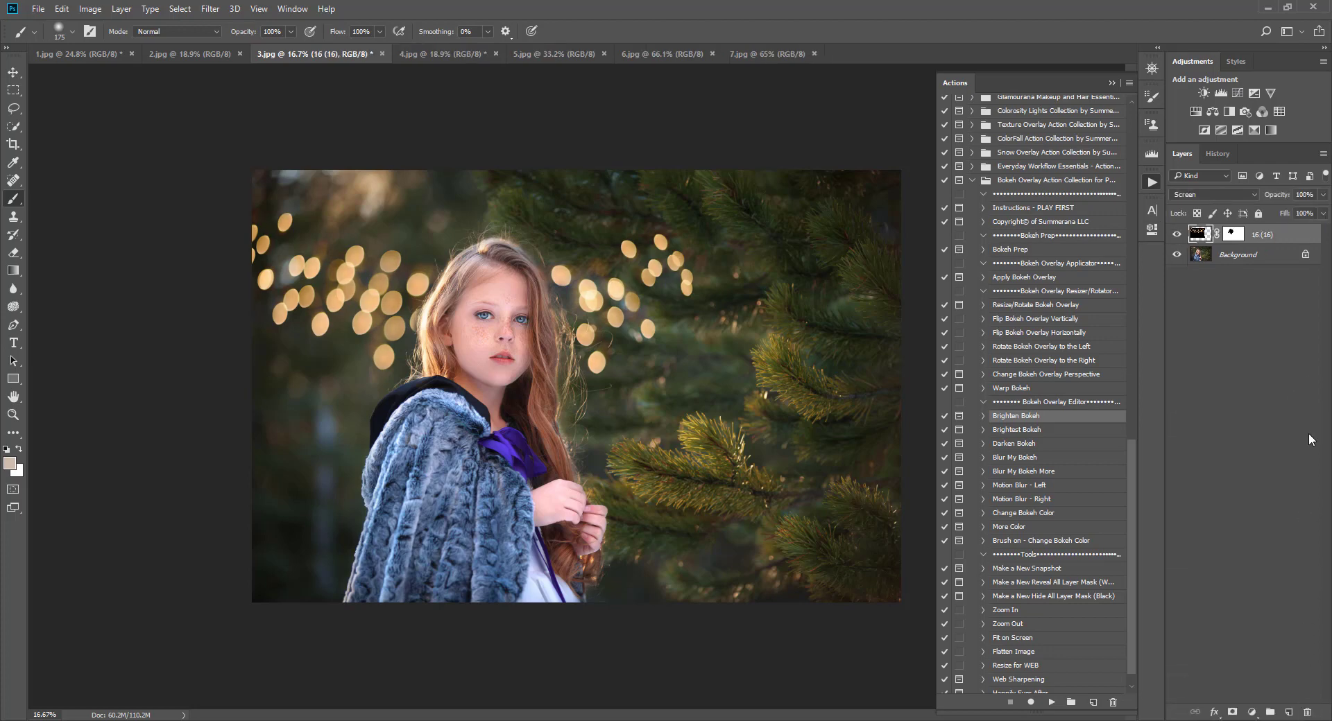
# - Run the Brightest Bokeh action on layer 16 (16) and set the resulting layer's opacity to 38%
pyautogui.click(1020, 430)
pyautogui.click(1052, 703)
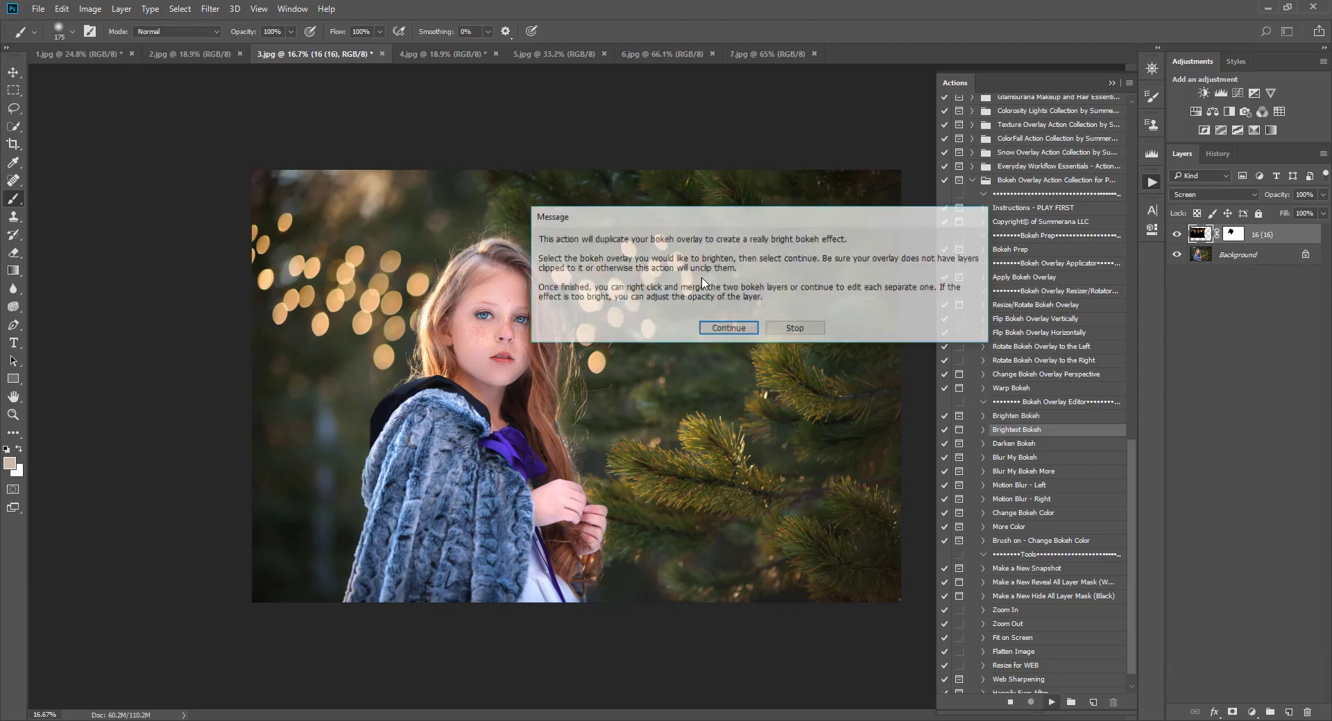
pyautogui.click(722, 330)
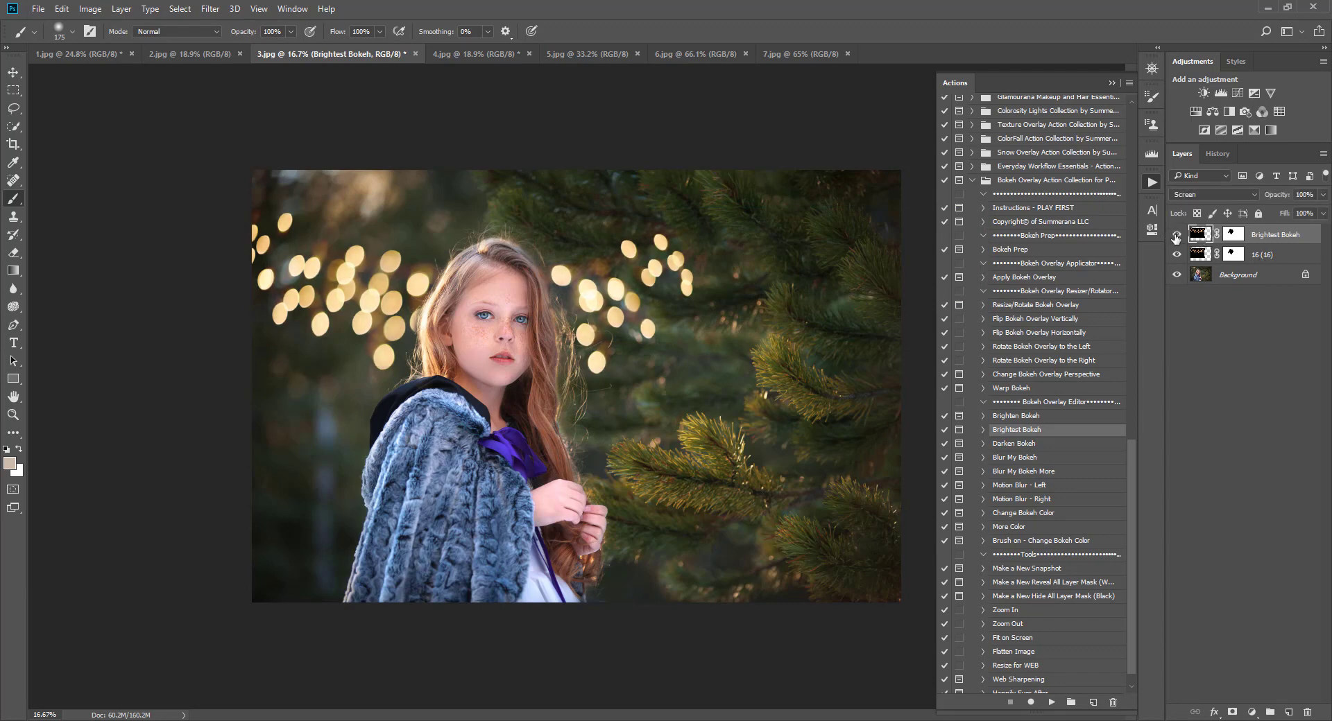
pyautogui.click(1176, 235)
pyautogui.click(1175, 236)
pyautogui.click(1323, 195)
pyautogui.moveTo(1321, 214); pyautogui.dragTo(1282, 215)
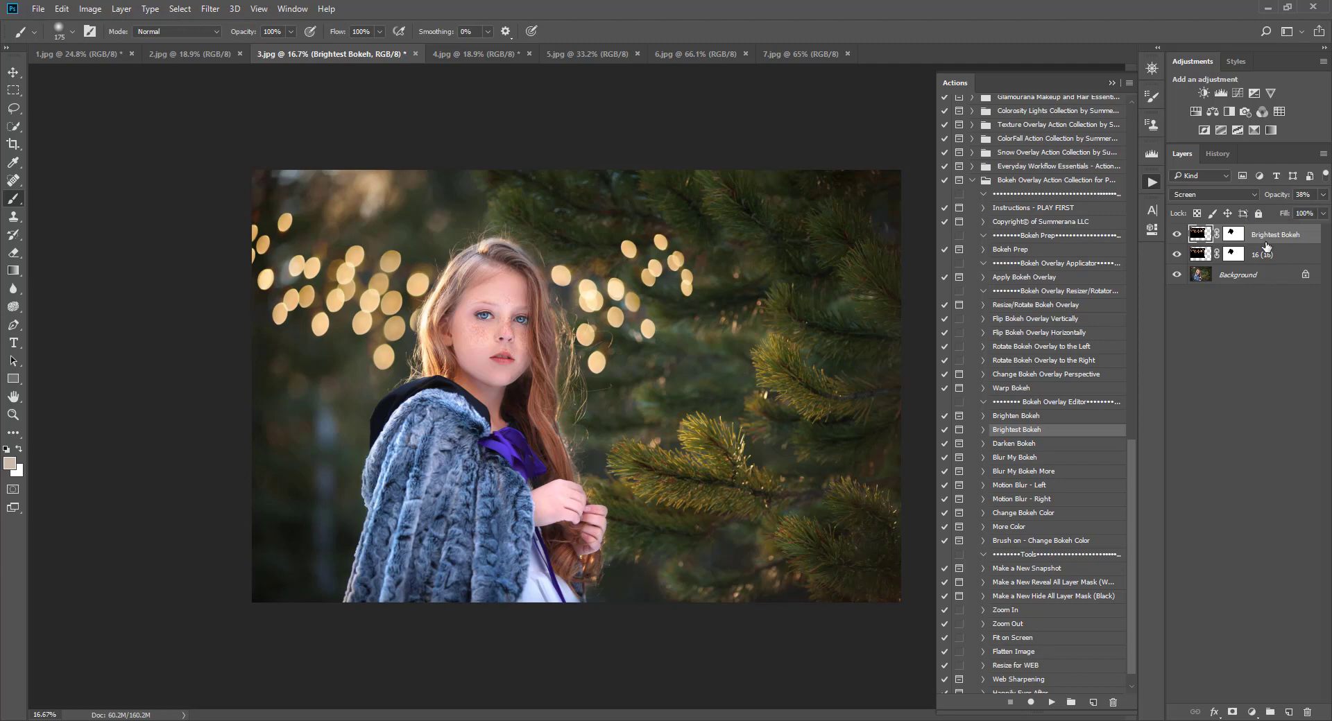
# - Merge the Brightest Bokeh layer down into 16 (16), preserving the layer mask, and target the overlay's image content
pyautogui.rightClick(1274, 235)
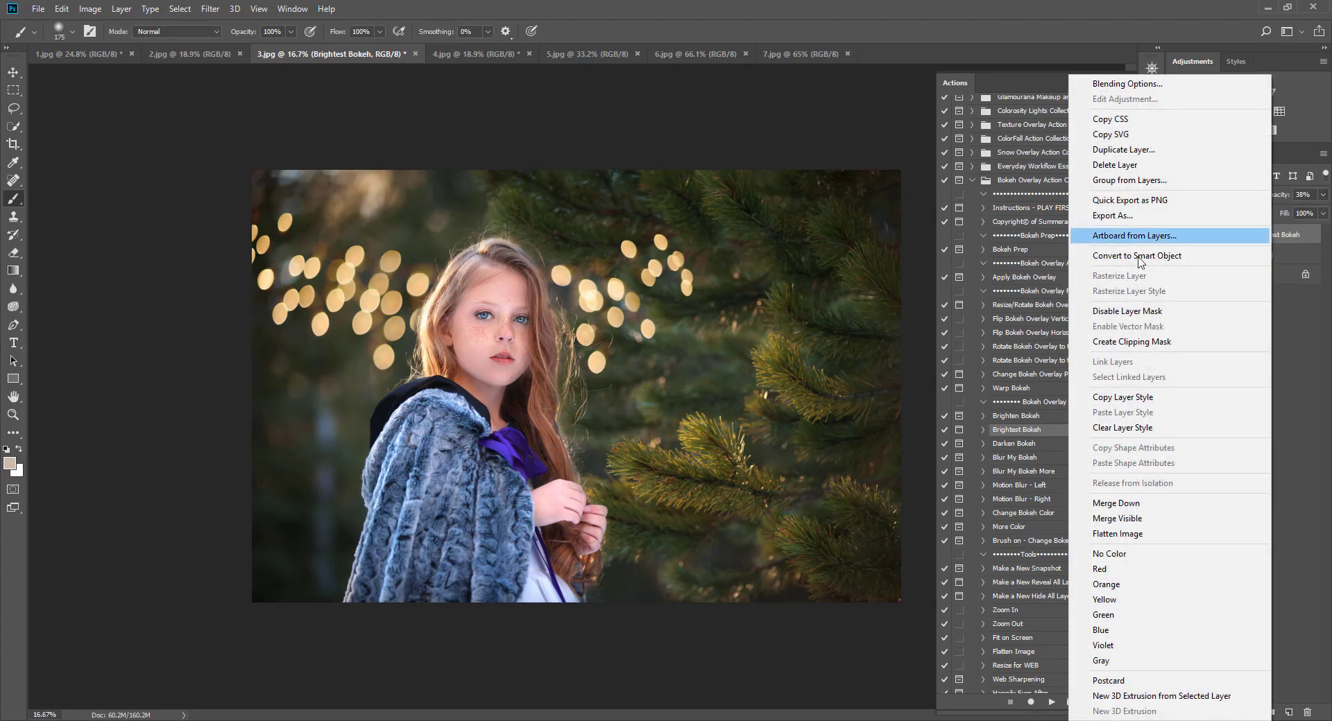
pyautogui.click(1103, 503)
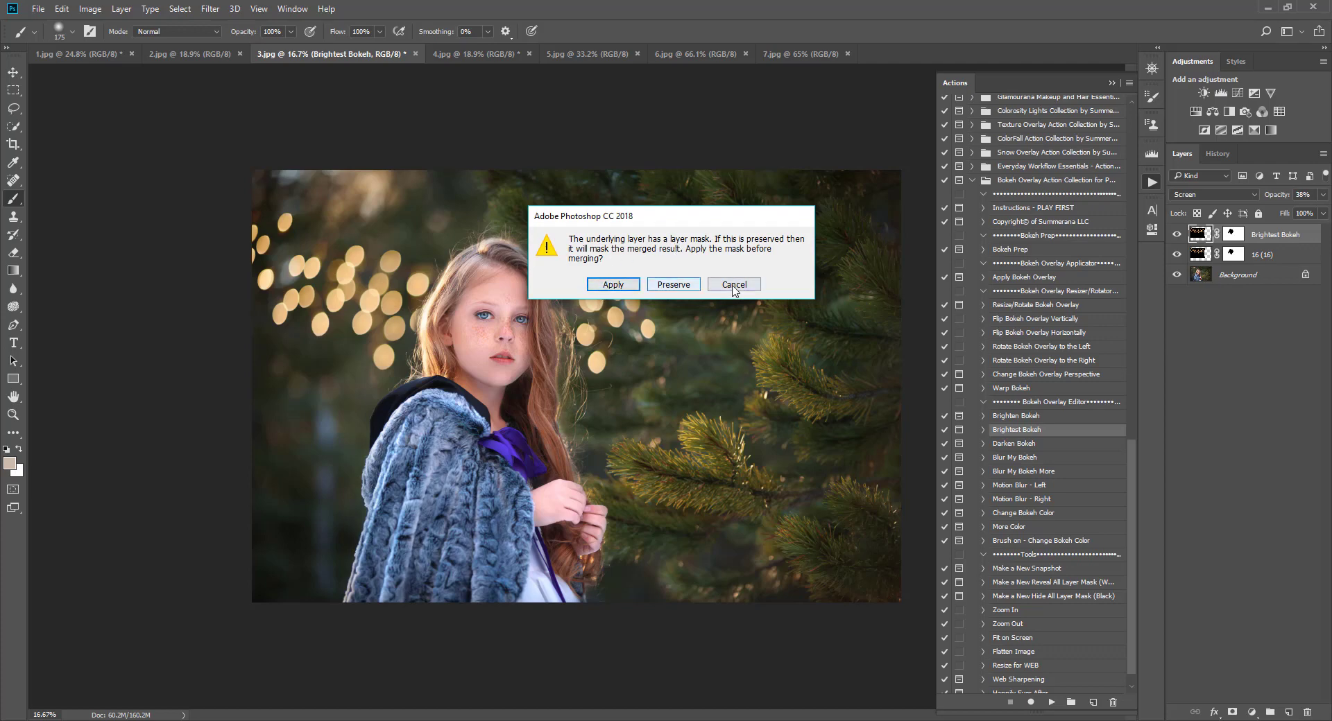
pyautogui.click(669, 291)
pyautogui.click(1232, 239)
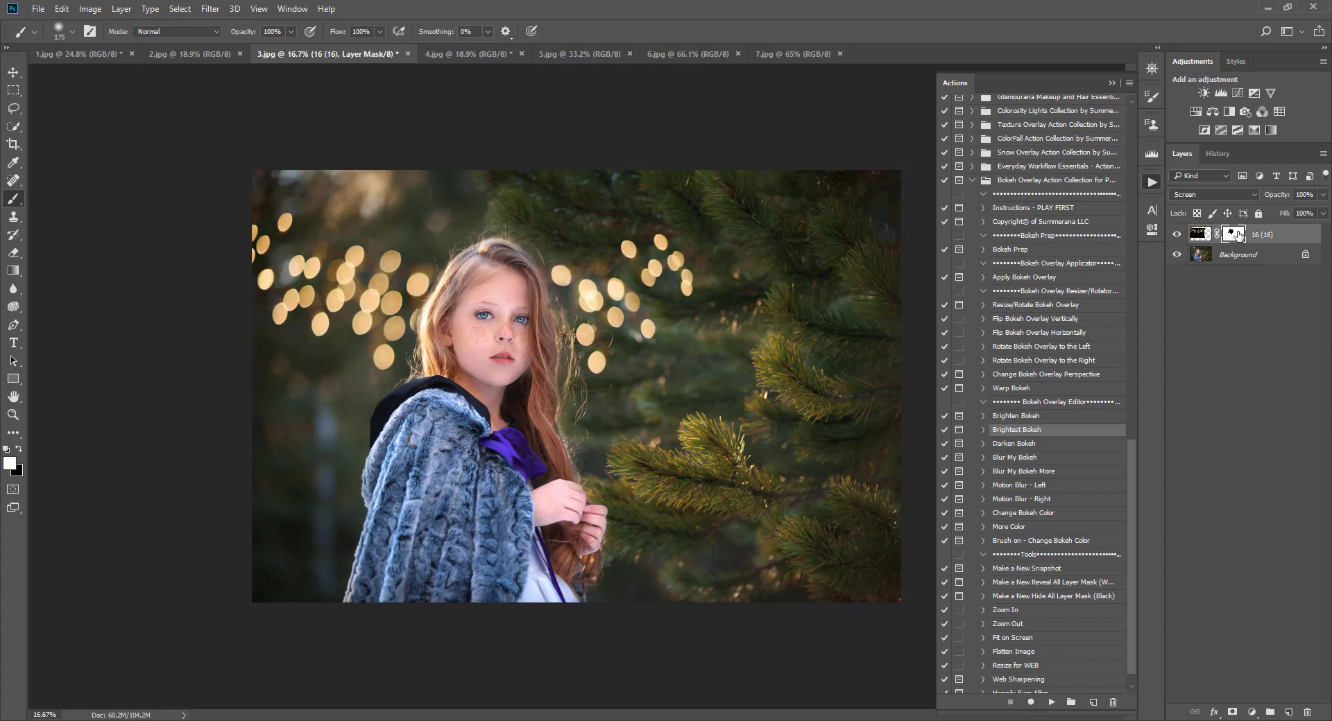
pyautogui.click(1201, 235)
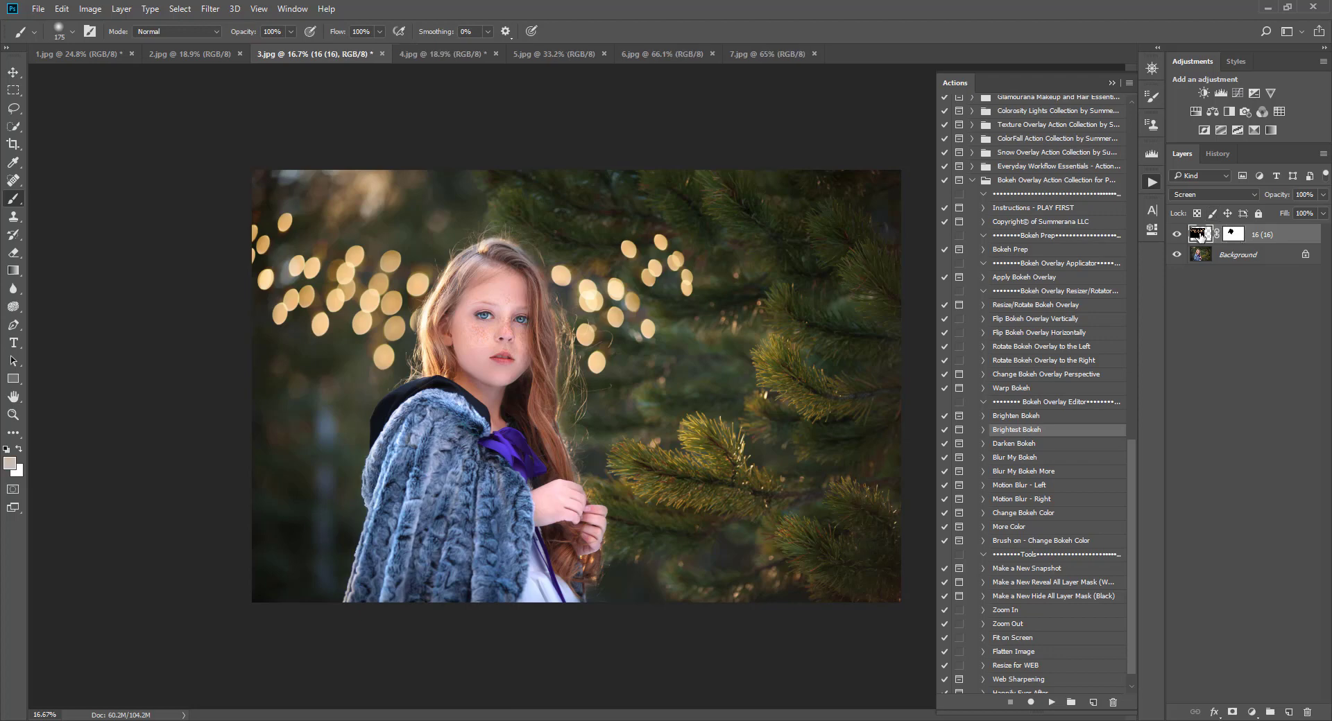
# - Run the Blur My Bokeh and Blur My Bokeh More actions on the 16 (16) overlay
pyautogui.click(1024, 444)
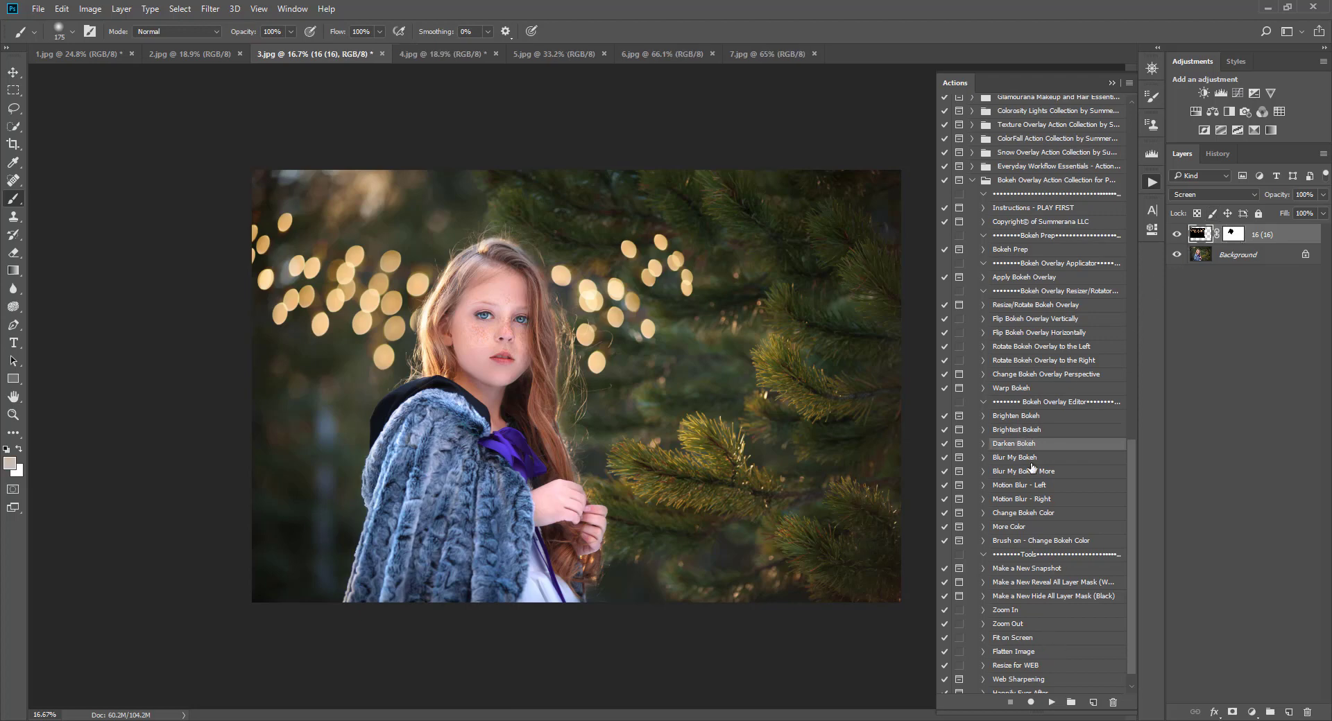
pyautogui.click(1022, 458)
pyautogui.click(1028, 471)
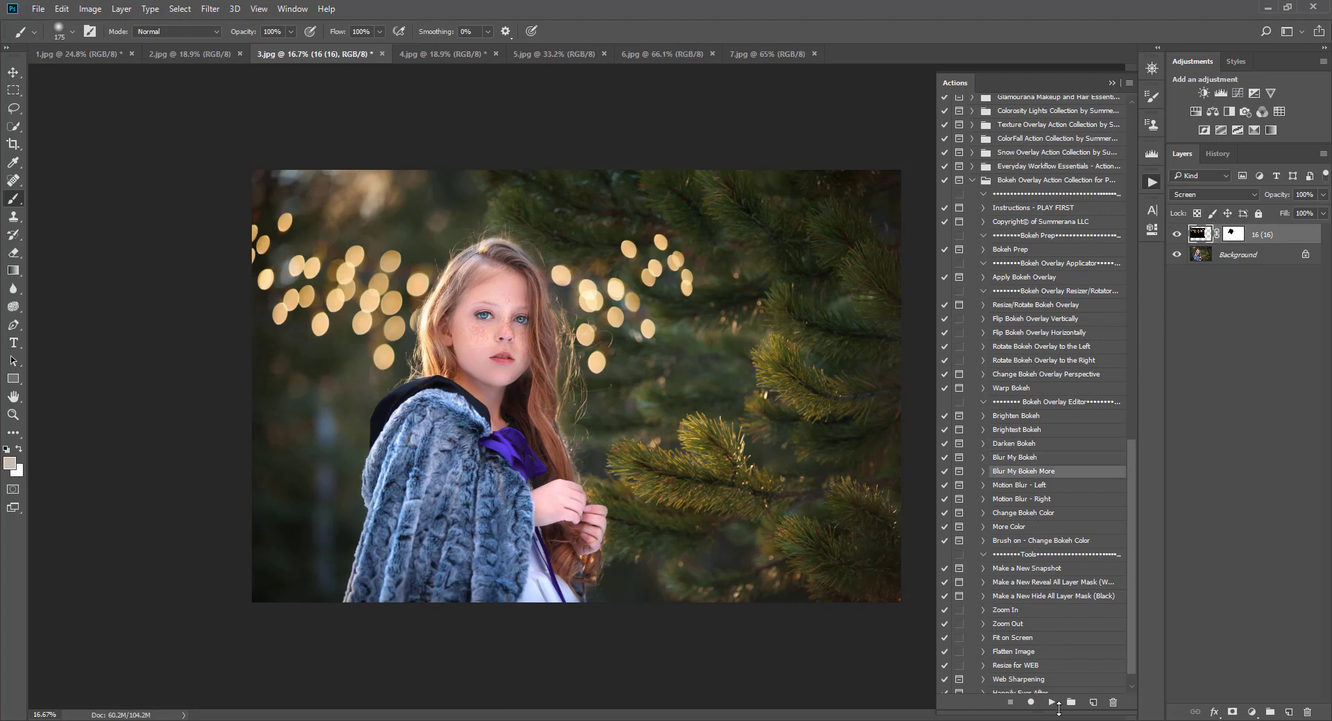
pyautogui.click(1014, 457)
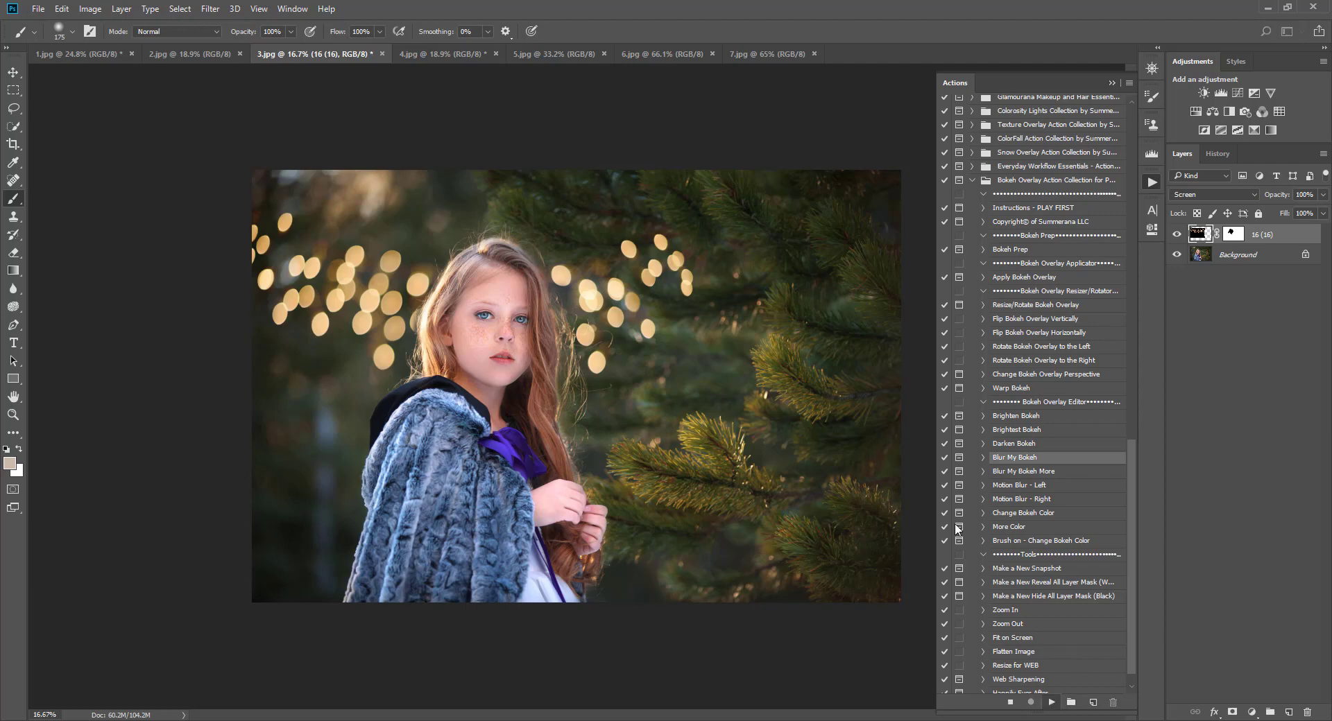
pyautogui.press('Return')
pyautogui.click(1020, 472)
pyautogui.click(1052, 703)
pyautogui.click(587, 272)
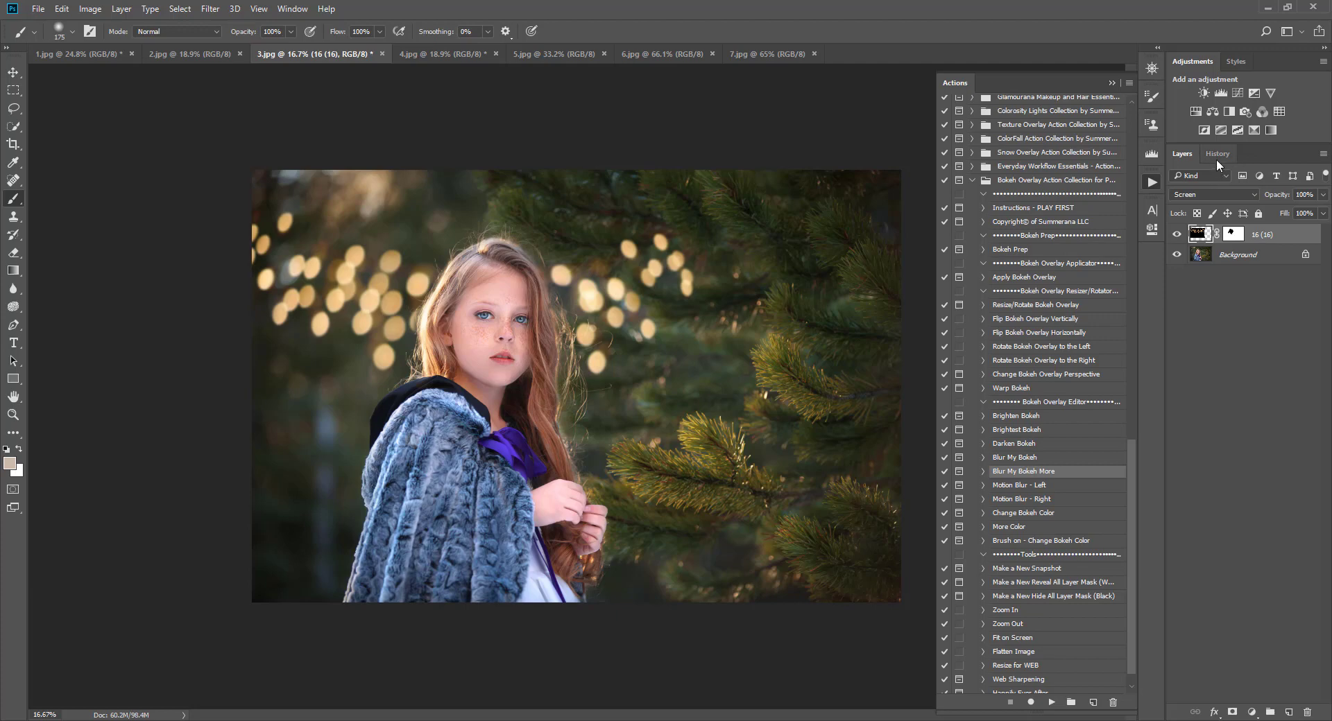
# - Run the Motion Blur - Right action on the 16 (16) overlay
pyautogui.click(1017, 489)
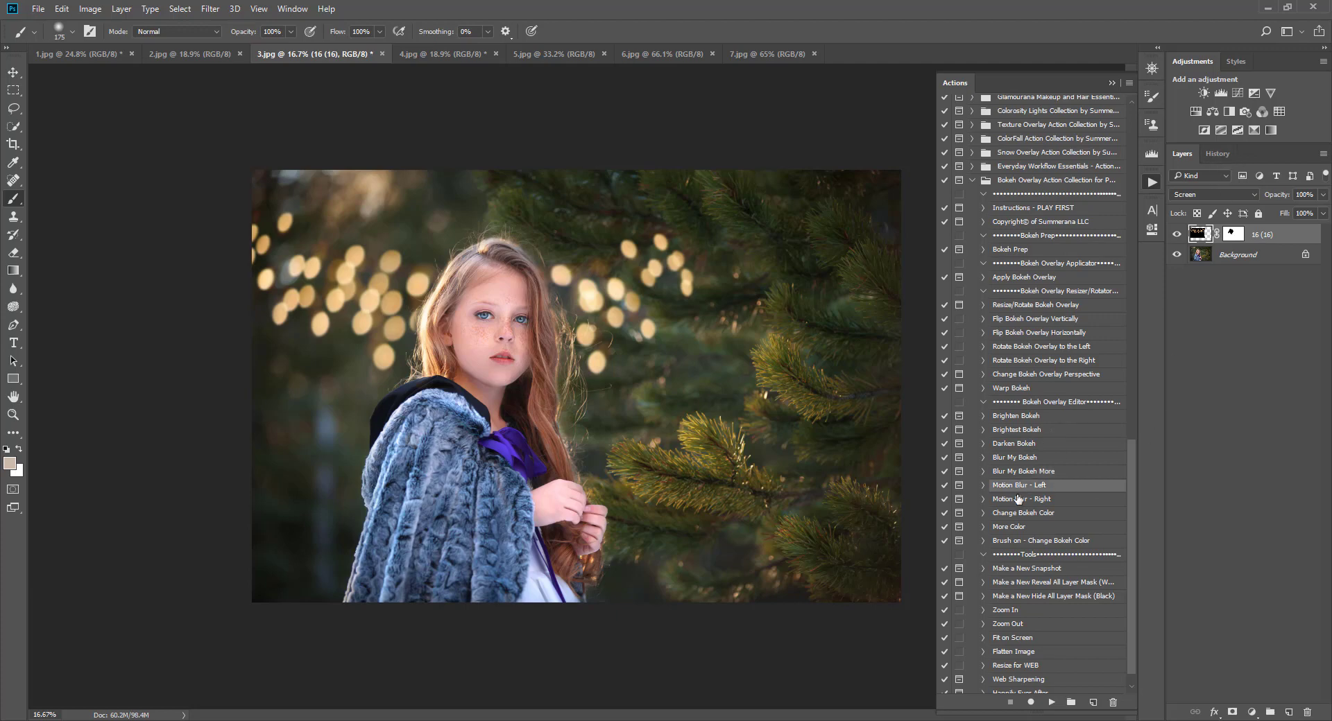
pyautogui.click(1016, 501)
pyautogui.click(1024, 487)
pyautogui.click(1032, 501)
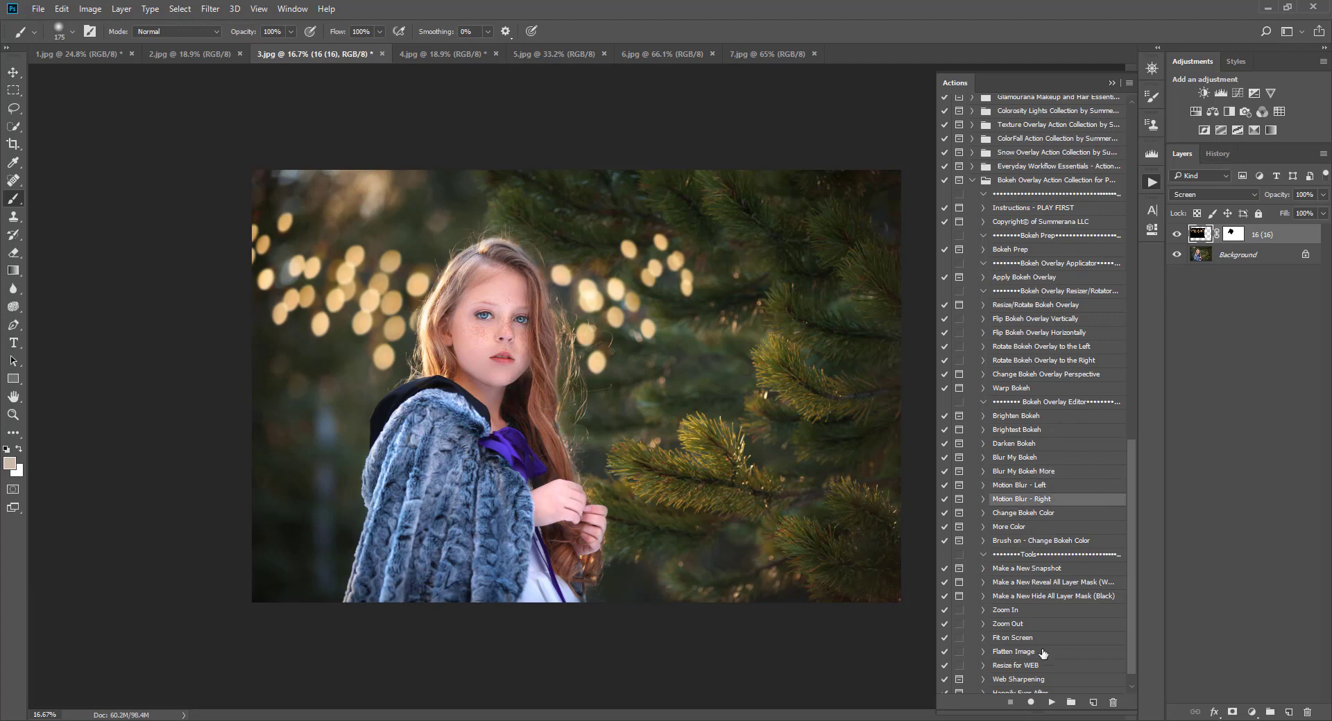
pyautogui.click(1051, 704)
pyautogui.click(601, 275)
# - Run the Change Bokeh Color action with a saturated orange fill and set the color layer's opacity to 79%
pyautogui.click(1024, 519)
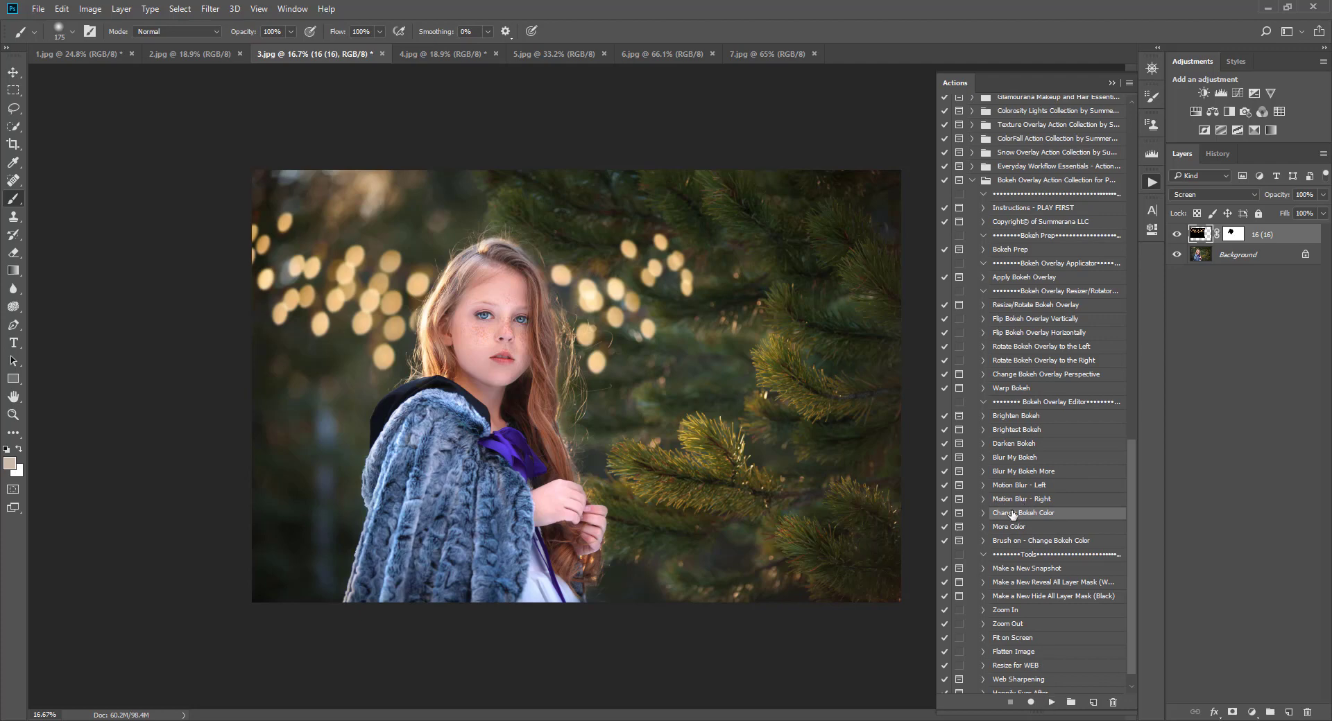
pyautogui.click(1051, 703)
pyautogui.click(633, 281)
pyautogui.click(654, 294)
pyautogui.moveTo(181, 508)
pyautogui.mouseDown()
pyautogui.moveTo(197, 498)
pyautogui.moveTo(158, 494)
pyautogui.mouseUp()
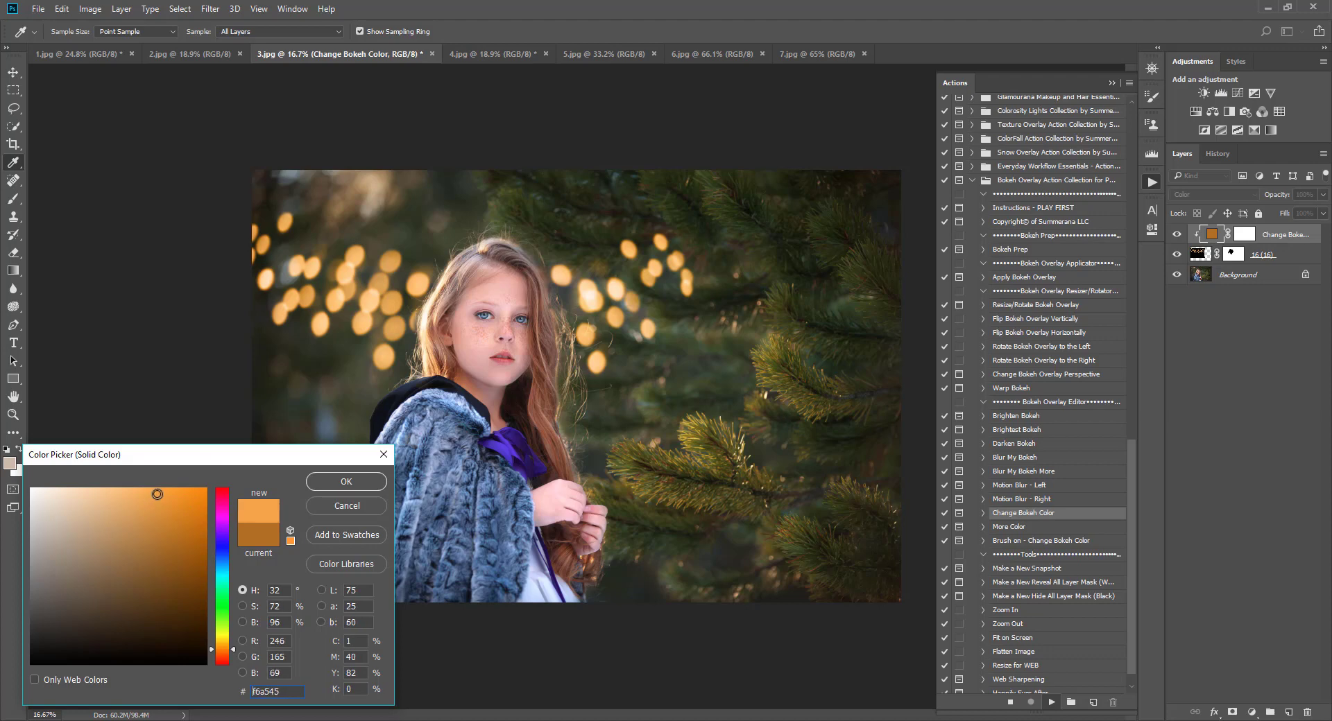
pyautogui.click(200, 523)
pyautogui.click(223, 652)
pyautogui.moveTo(223, 659); pyautogui.dragTo(222, 656)
pyautogui.moveTo(167, 541); pyautogui.dragTo(184, 511)
pyautogui.click(346, 481)
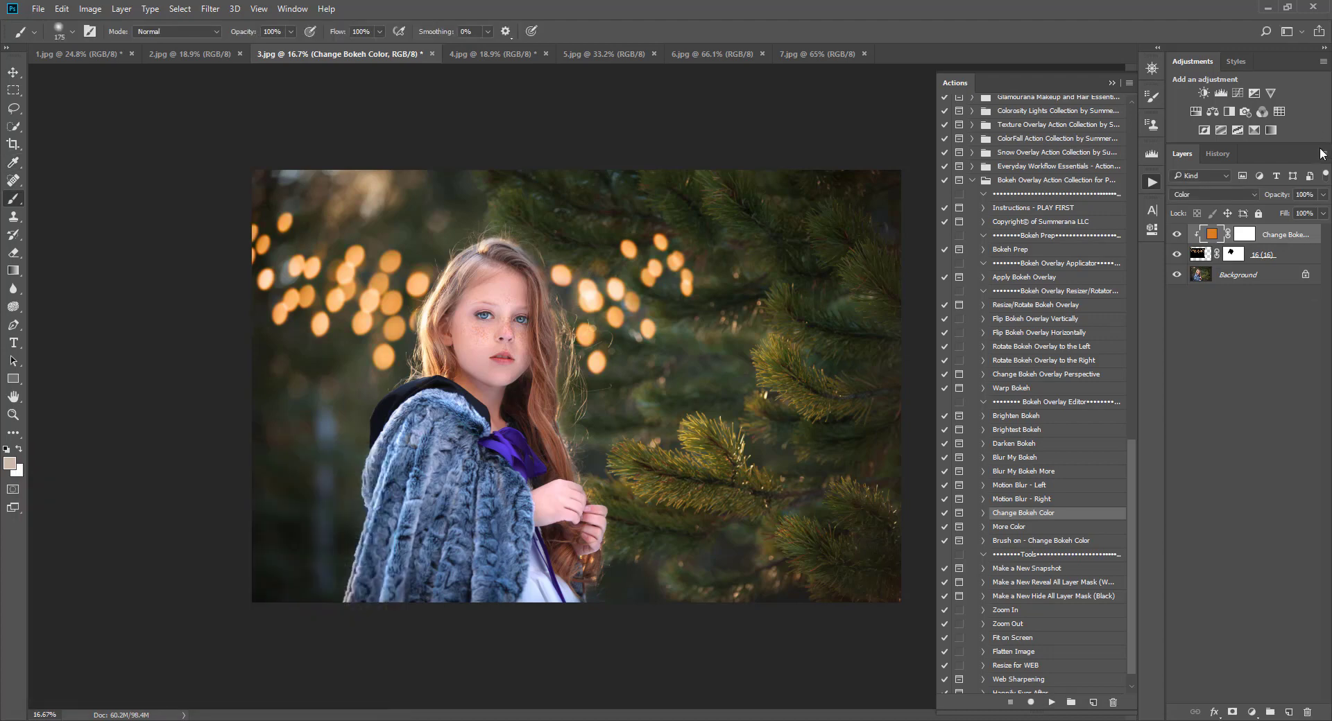
pyautogui.moveTo(1324, 200); pyautogui.dragTo(1312, 226)
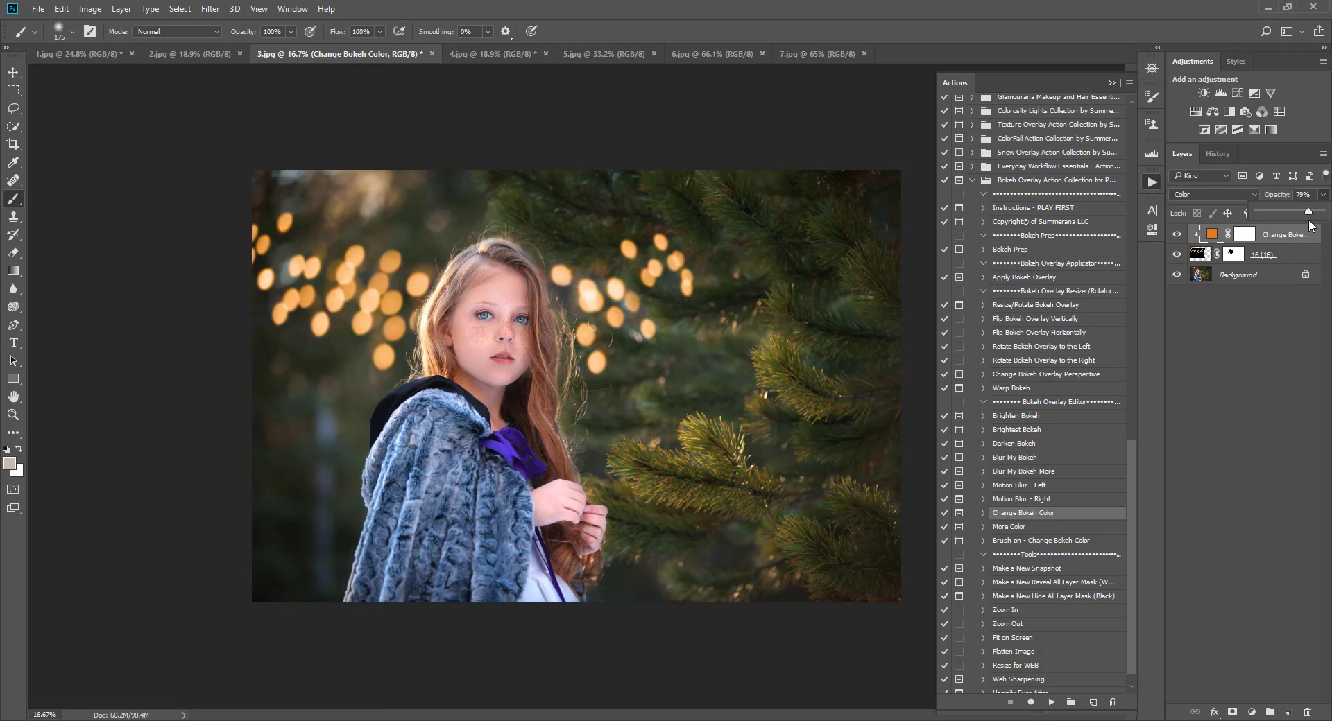
# - Release the clipping mask of the Change Bokeh Color layer and undo the release
pyautogui.click(1009, 528)
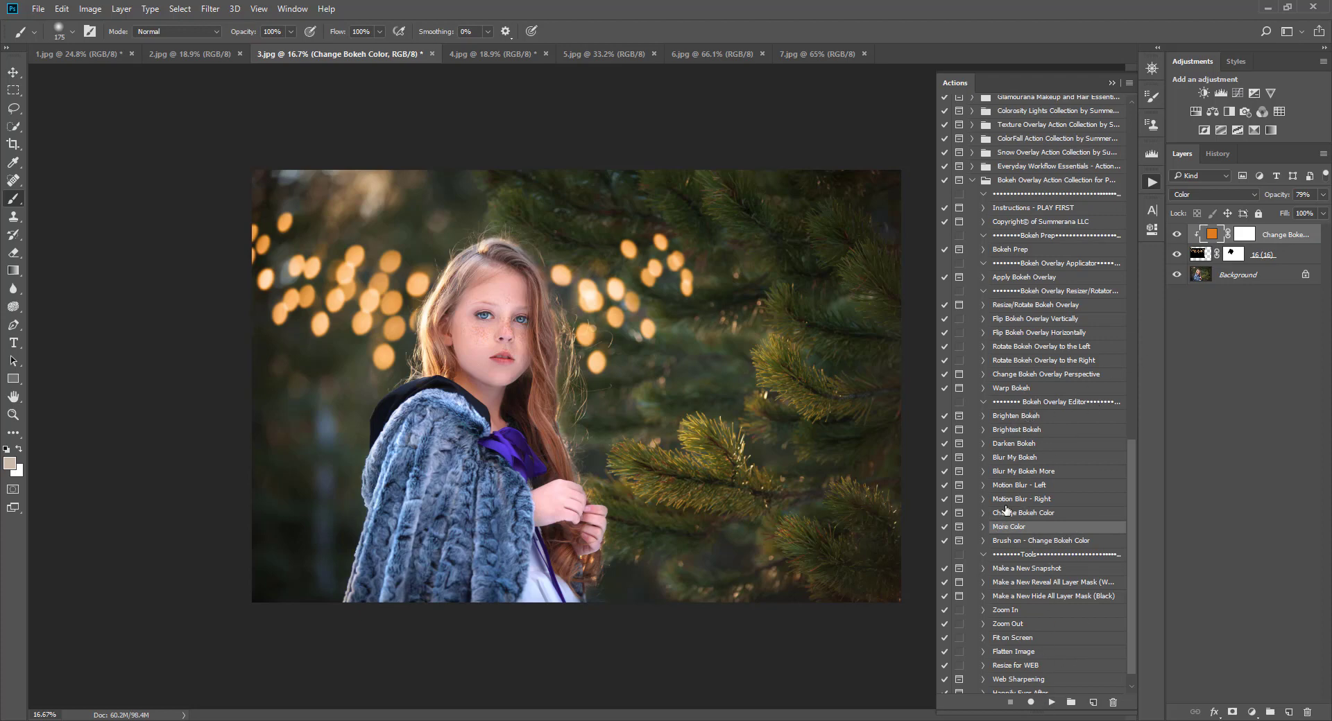
pyautogui.click(1200, 257)
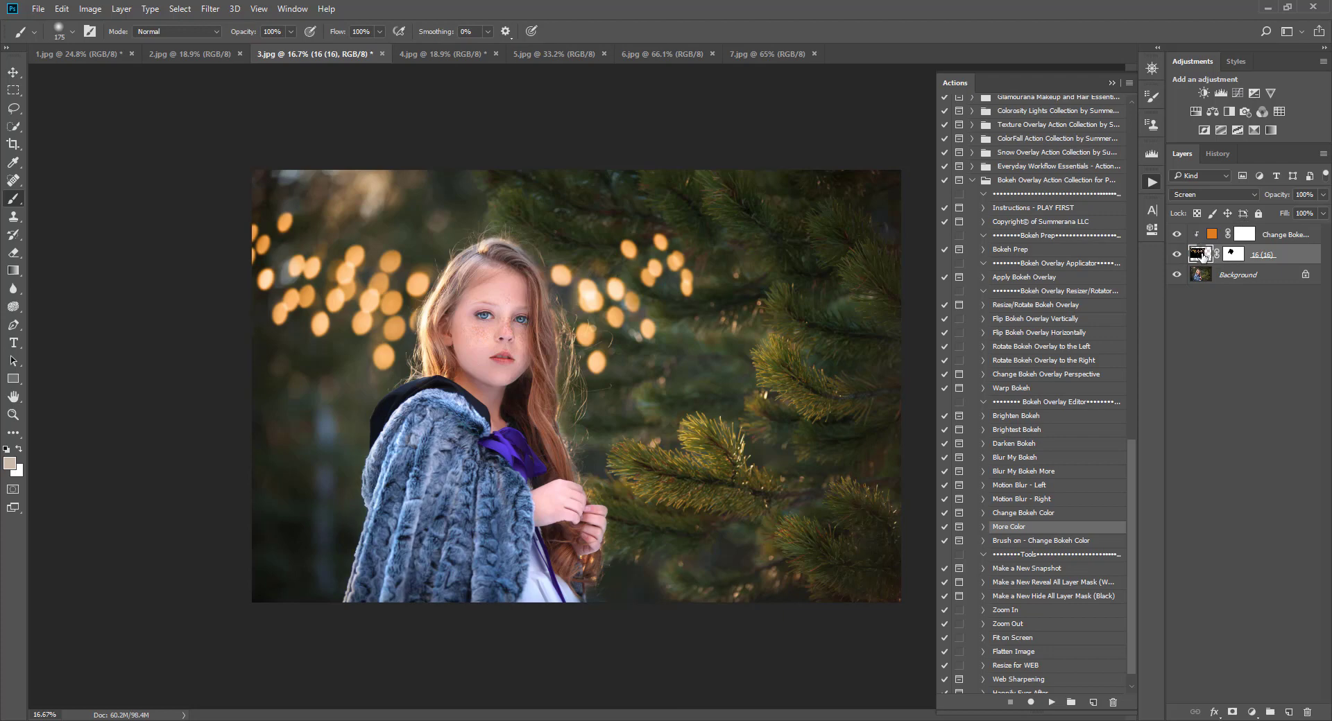
pyautogui.rightClick(1291, 241)
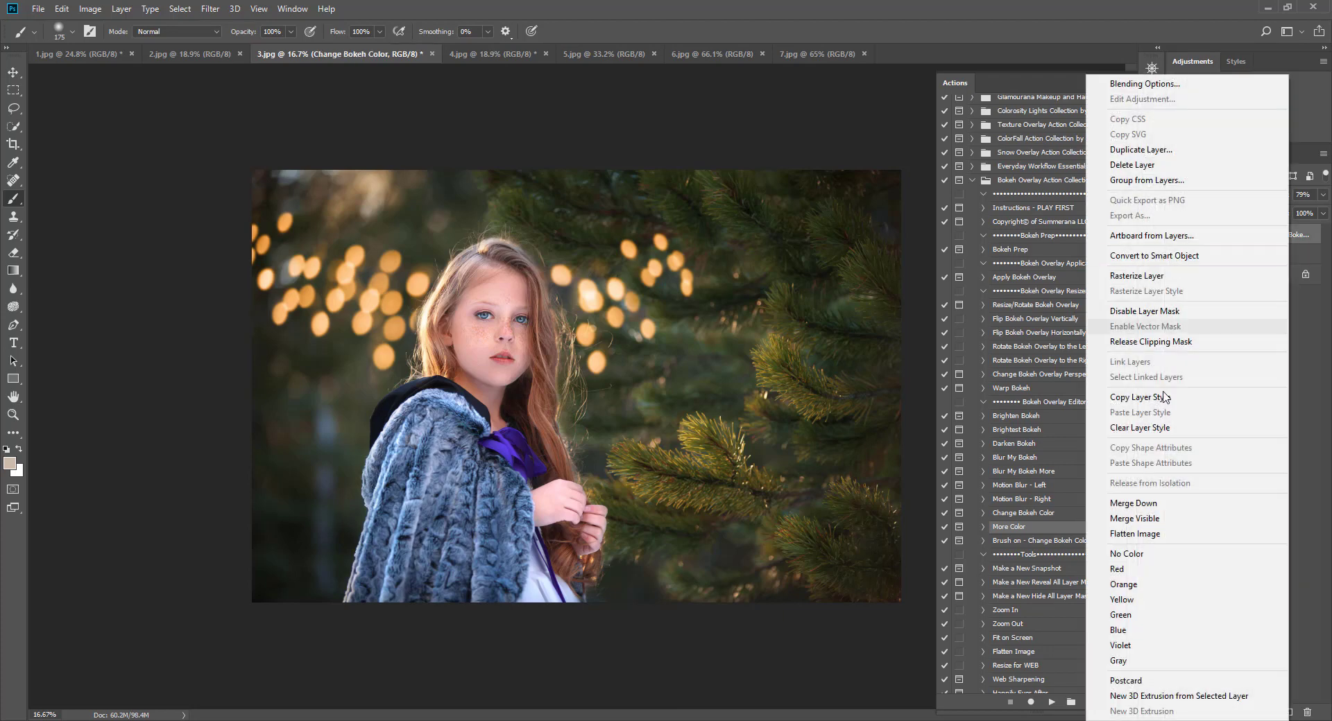
pyautogui.click(1179, 341)
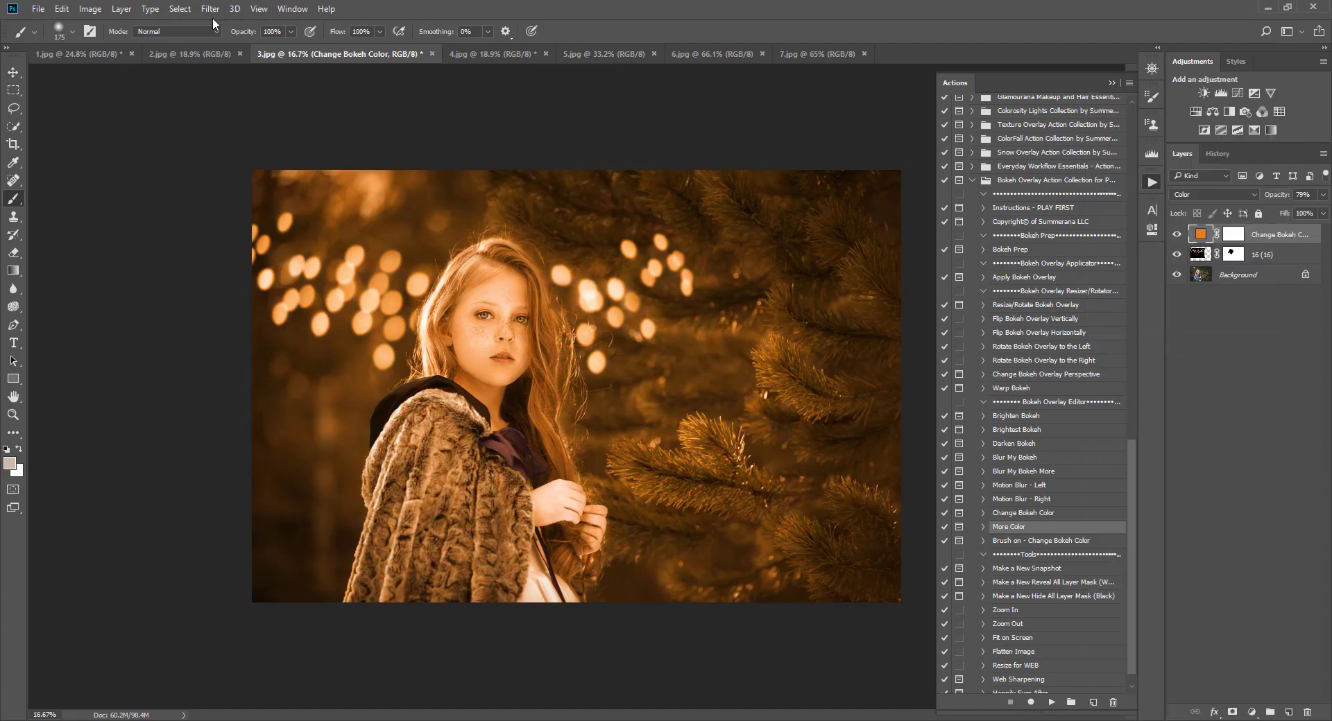
pyautogui.click(61, 8)
pyautogui.click(77, 19)
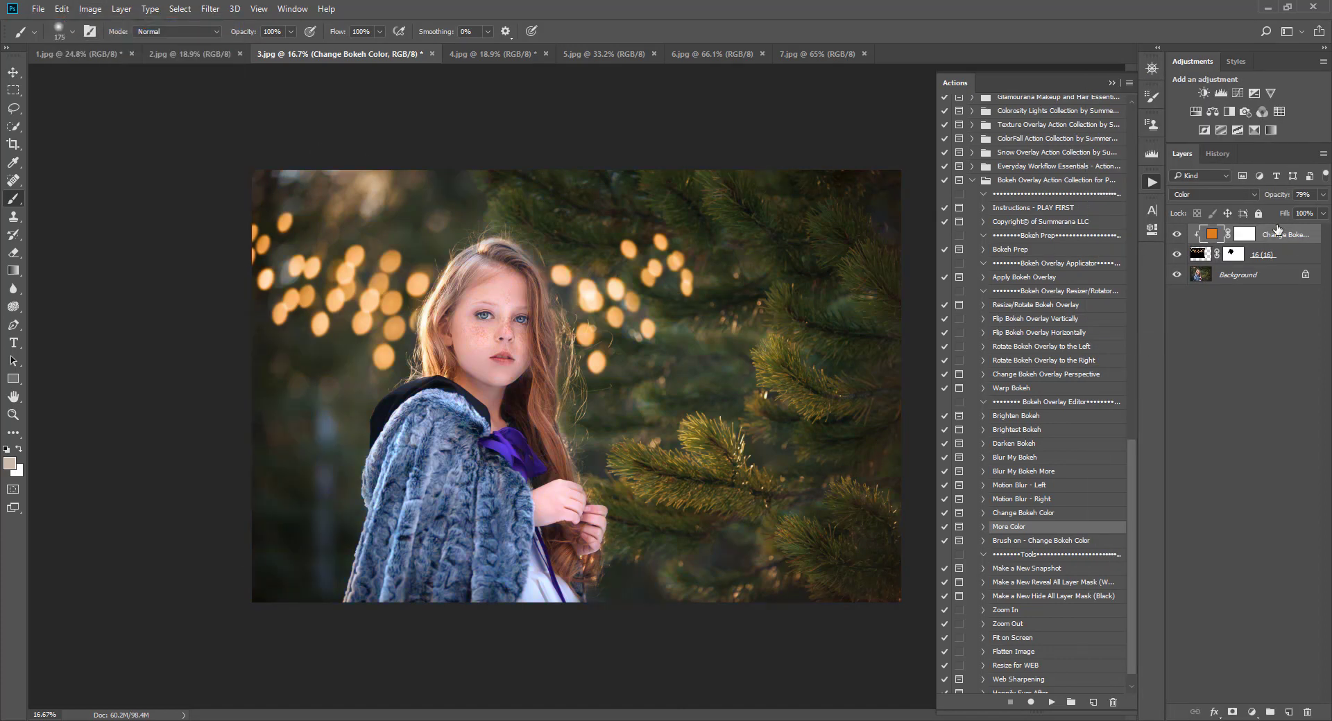
# - Select the 16 (16) overlay layer and toggle its visibility to compare the portrait with and without the bokeh
pyautogui.click(1205, 252)
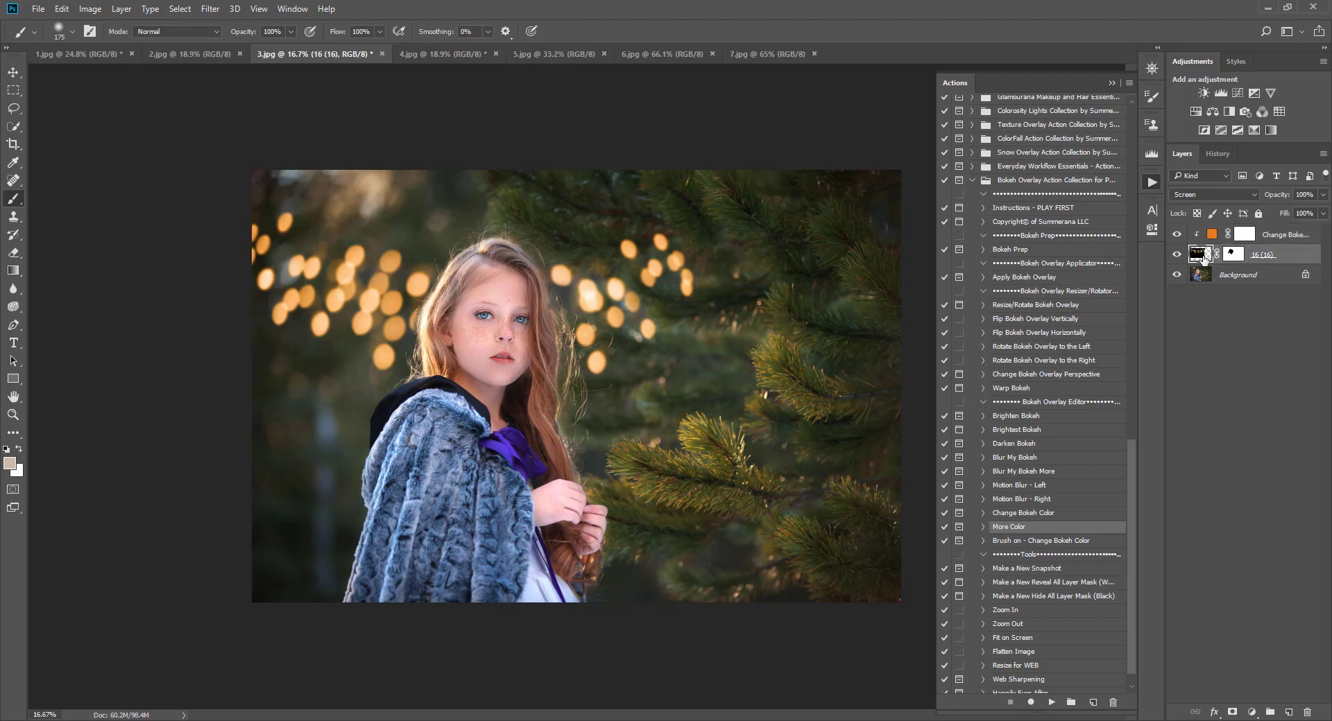
pyautogui.click(1032, 541)
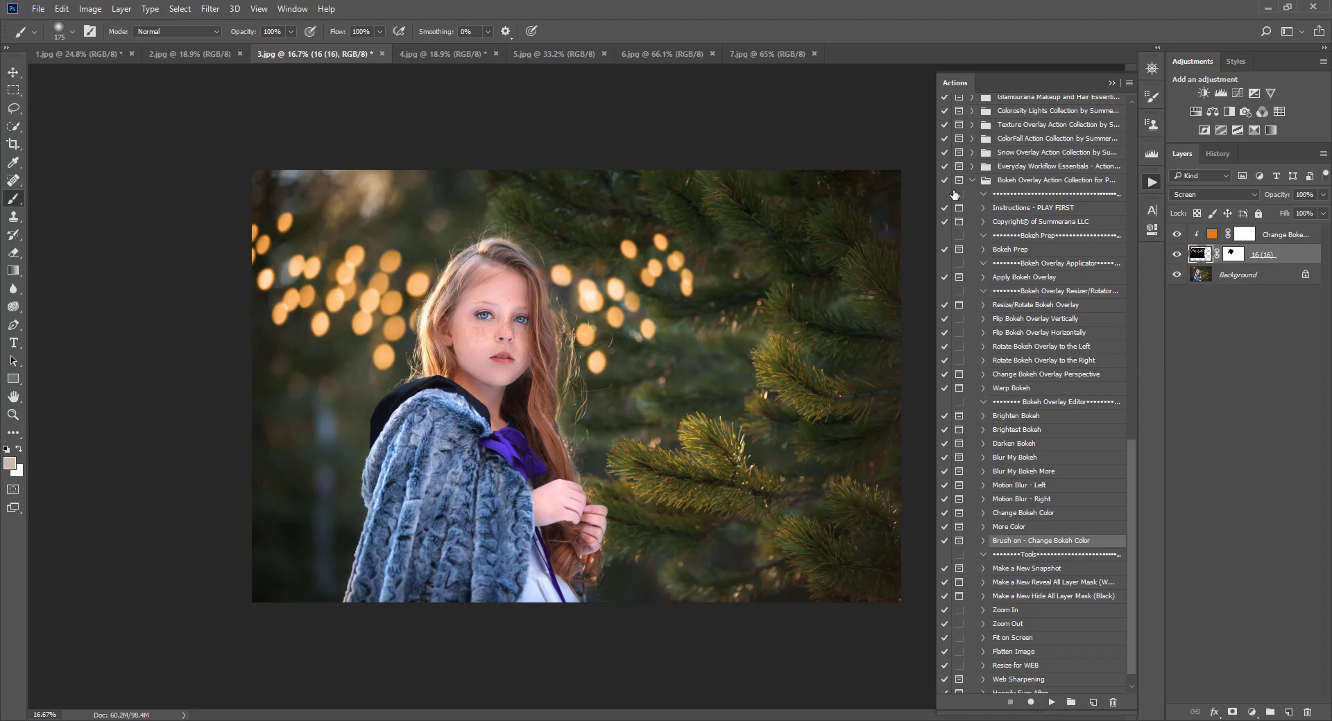
pyautogui.click(1177, 254)
pyautogui.click(1176, 255)
# - Switch to 4.jpg and run the Apply Bokeh Overlay action, placing Winter Lights - Bokeh Overlay 1
pyautogui.click(13, 72)
pyautogui.click(444, 54)
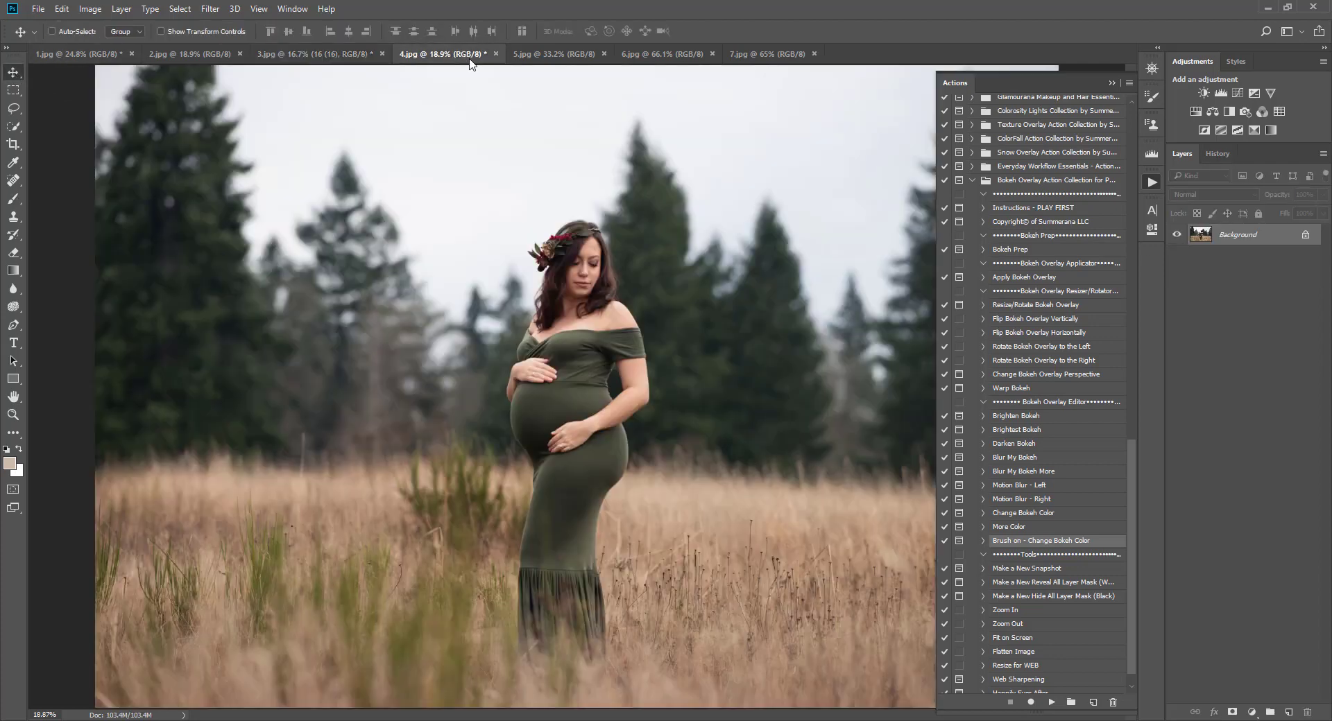
pyautogui.hotkey('ctrl', '-')
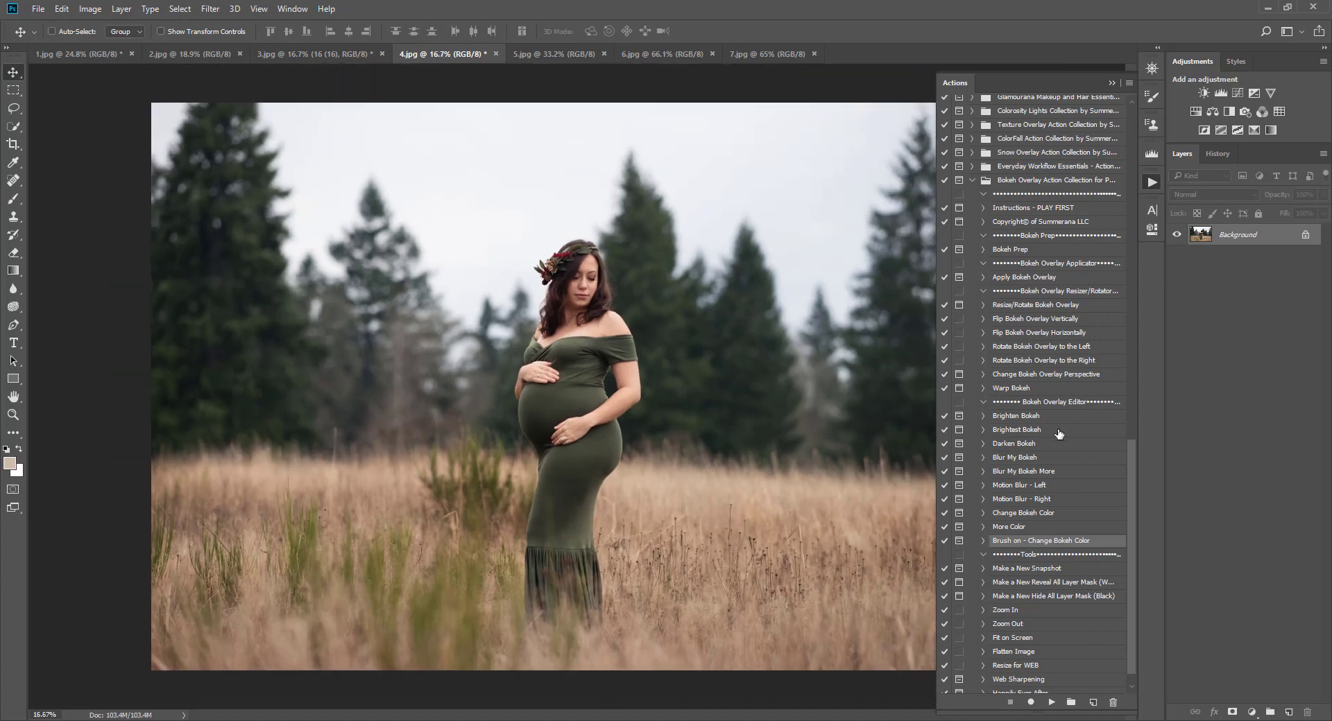
pyautogui.click(1023, 277)
pyautogui.click(1051, 703)
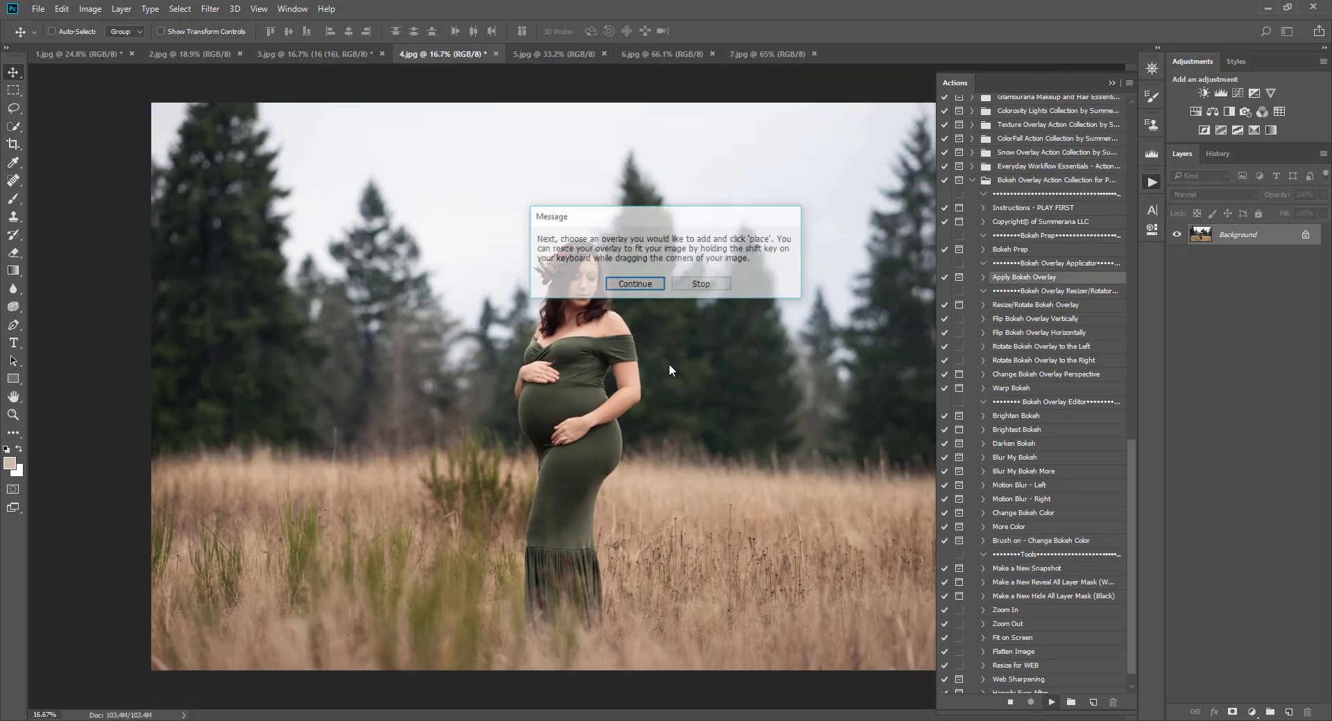
pyautogui.click(635, 283)
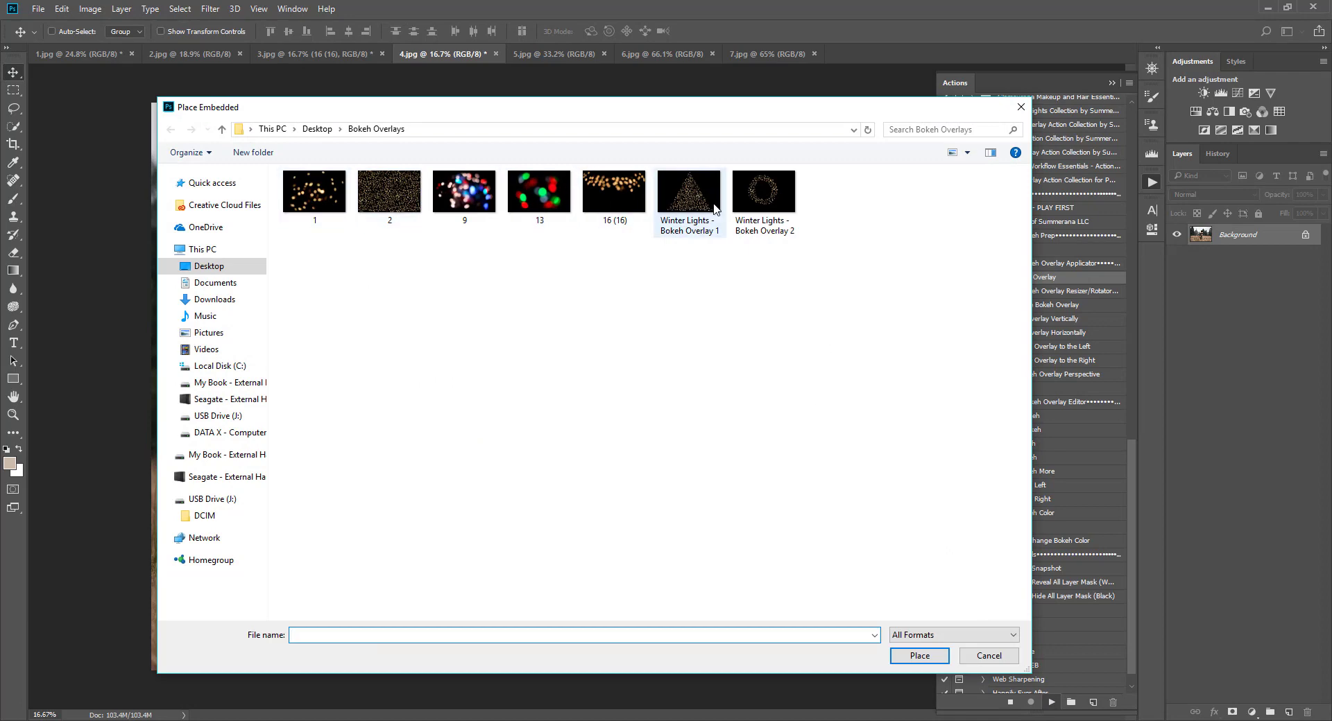
pyautogui.click(699, 220)
pyautogui.click(917, 657)
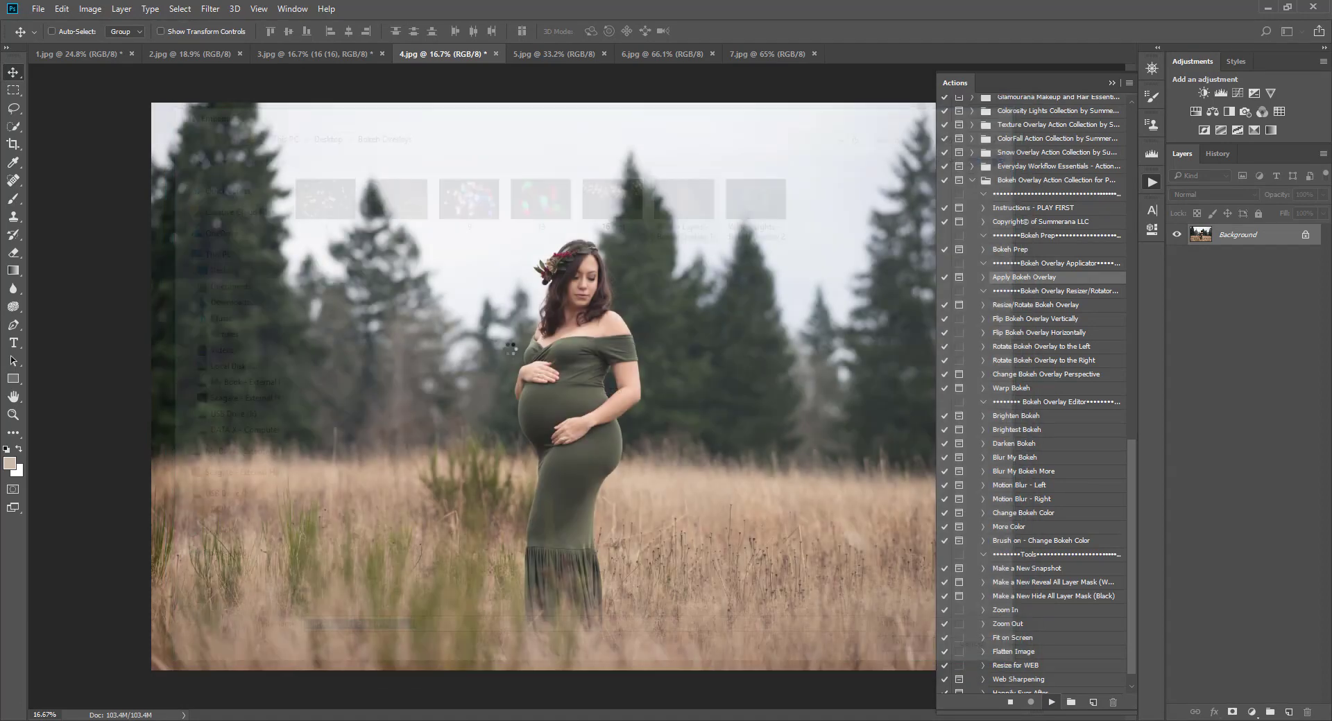
# - Move and enlarge the placed triangular light overlay to cover the large tree at the photo's left edge, and complete the overlay action
pyautogui.moveTo(510, 366); pyautogui.dragTo(153, 212)
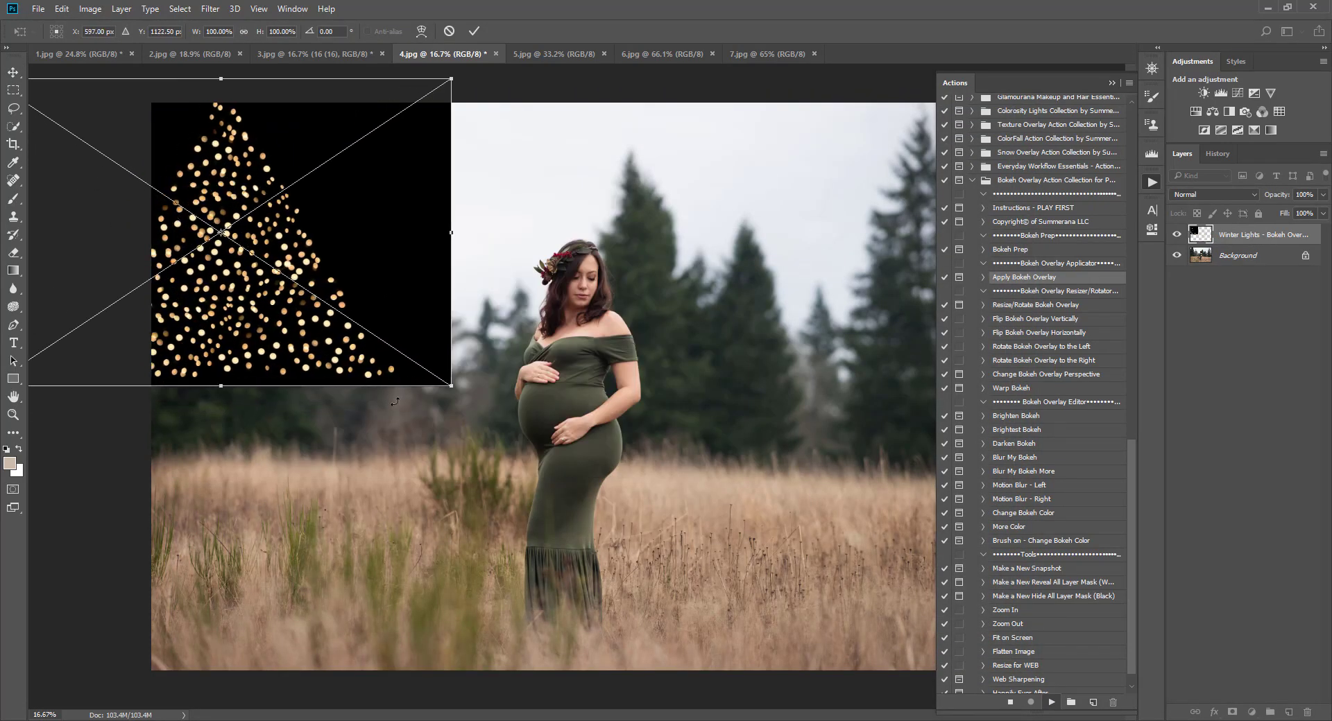
pyautogui.moveTo(452, 381); pyautogui.dragTo(580, 469)
pyautogui.moveTo(444, 416); pyautogui.dragTo(382, 380)
pyautogui.moveTo(507, 472); pyautogui.dragTo(517, 478)
pyautogui.moveTo(348, 321)
pyautogui.mouseDown()
pyautogui.moveTo(425, 665)
pyautogui.moveTo(362, 299)
pyautogui.moveTo(170, 333)
pyautogui.moveTo(347, 326)
pyautogui.moveTo(343, 267)
pyautogui.moveTo(342, 308)
pyautogui.mouseUp()
pyautogui.click(482, 32)
pyautogui.click(711, 317)
# - Choose a brush preset and reduce the brush size for painting on the tree-light overlay's layer mask
pyautogui.click(72, 32)
pyautogui.click(51, 136)
pyautogui.click(656, 108)
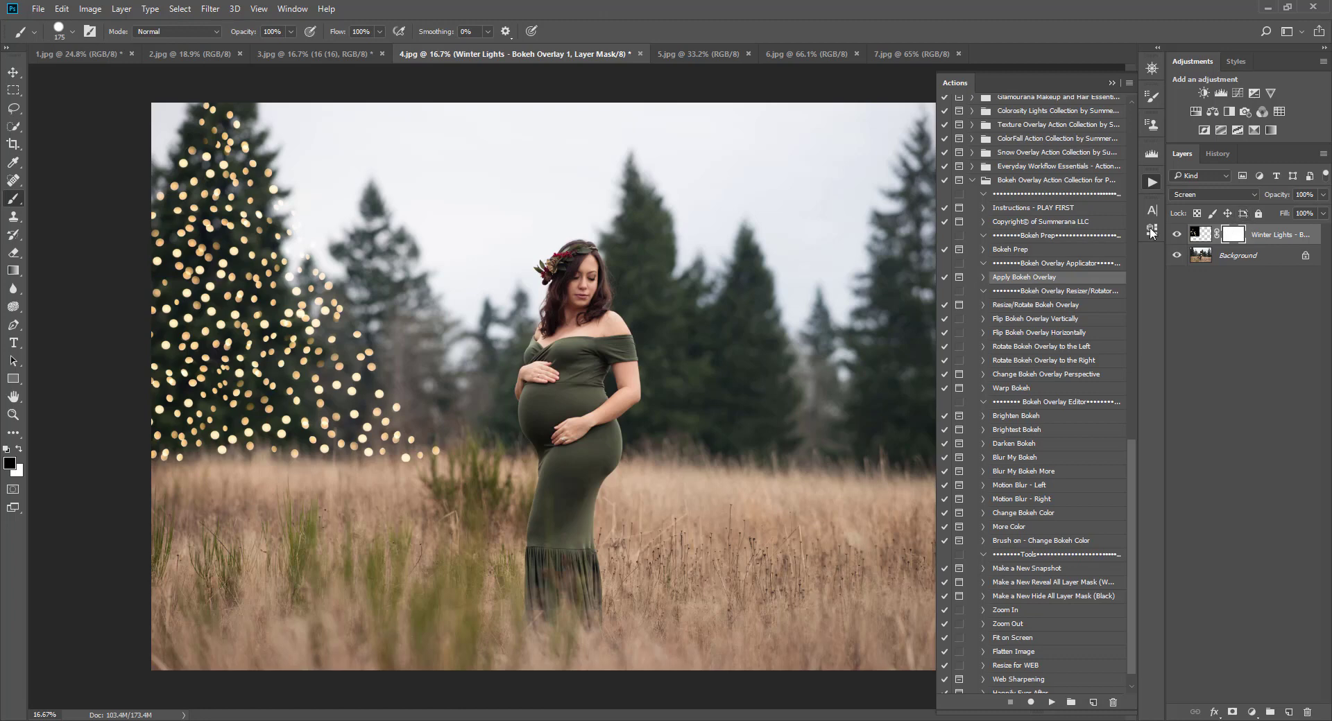
pyautogui.press('[')
pyautogui.press('[')
pyautogui.press('[')
pyautogui.press('[')
# - Compare the photo with and without the lights, and mask out the lights spilling beyond the left tree's right side and base
pyautogui.click(1177, 236)
pyautogui.click(1178, 236)
pyautogui.press(']')
pyautogui.moveTo(327, 297)
pyautogui.mouseDown()
pyautogui.moveTo(357, 387)
pyautogui.moveTo(391, 432)
pyautogui.moveTo(386, 401)
pyautogui.moveTo(407, 463)
pyautogui.moveTo(449, 473)
pyautogui.mouseUp()
pyautogui.press(']')
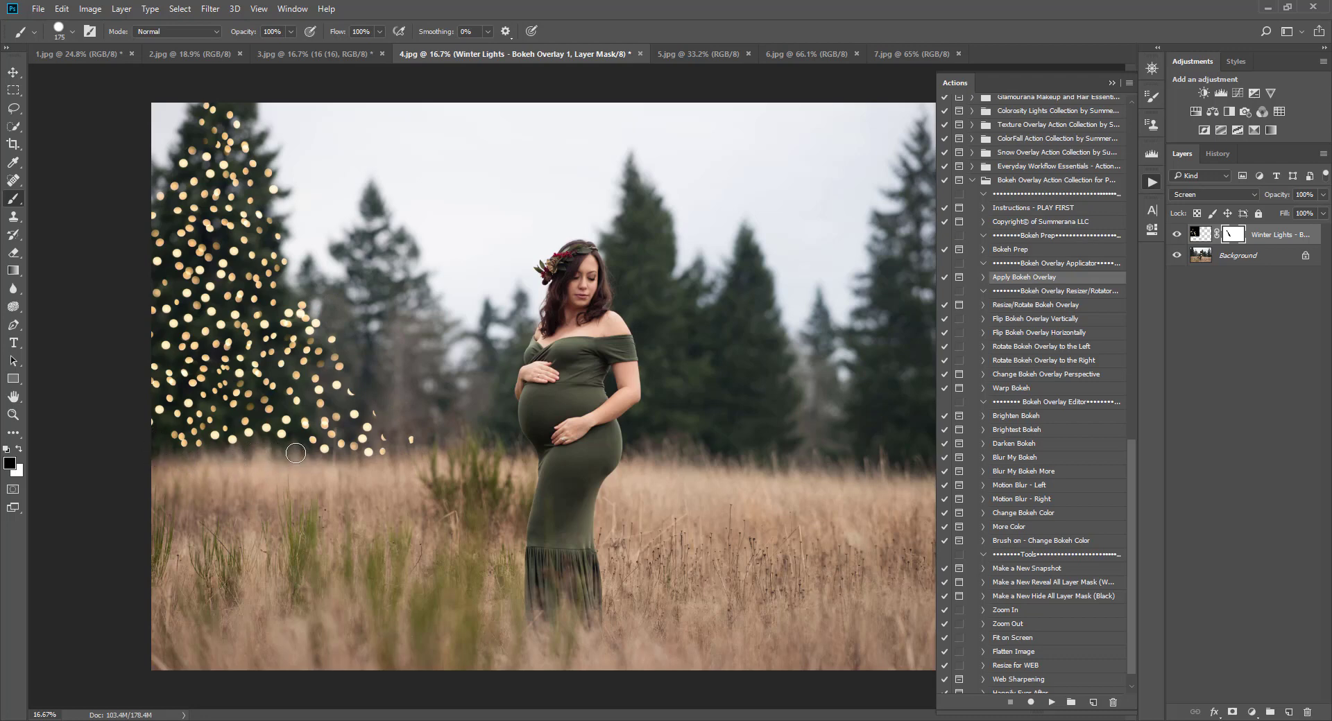
pyautogui.moveTo(325, 452)
pyautogui.mouseDown()
pyautogui.moveTo(330, 416)
pyautogui.moveTo(356, 438)
pyautogui.moveTo(351, 411)
pyautogui.moveTo(379, 439)
pyautogui.moveTo(413, 421)
pyautogui.moveTo(335, 389)
pyautogui.moveTo(320, 322)
pyautogui.moveTo(345, 367)
pyautogui.moveTo(301, 297)
pyautogui.moveTo(321, 362)
pyautogui.mouseUp()
pyautogui.moveTo(322, 378); pyautogui.dragTo(339, 420)
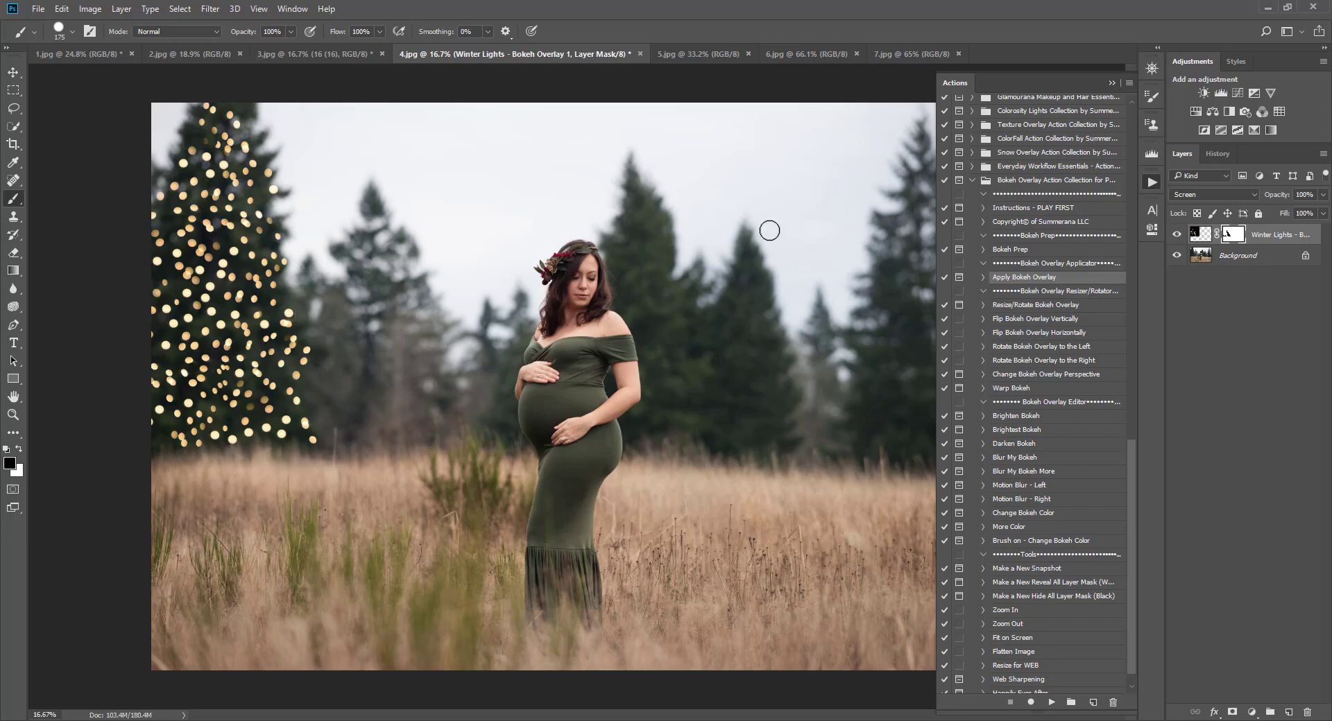
# - Target the masked light overlay itself instead of its mask and run the Warp Bokeh action on it
pyautogui.click(1193, 238)
pyautogui.click(1013, 390)
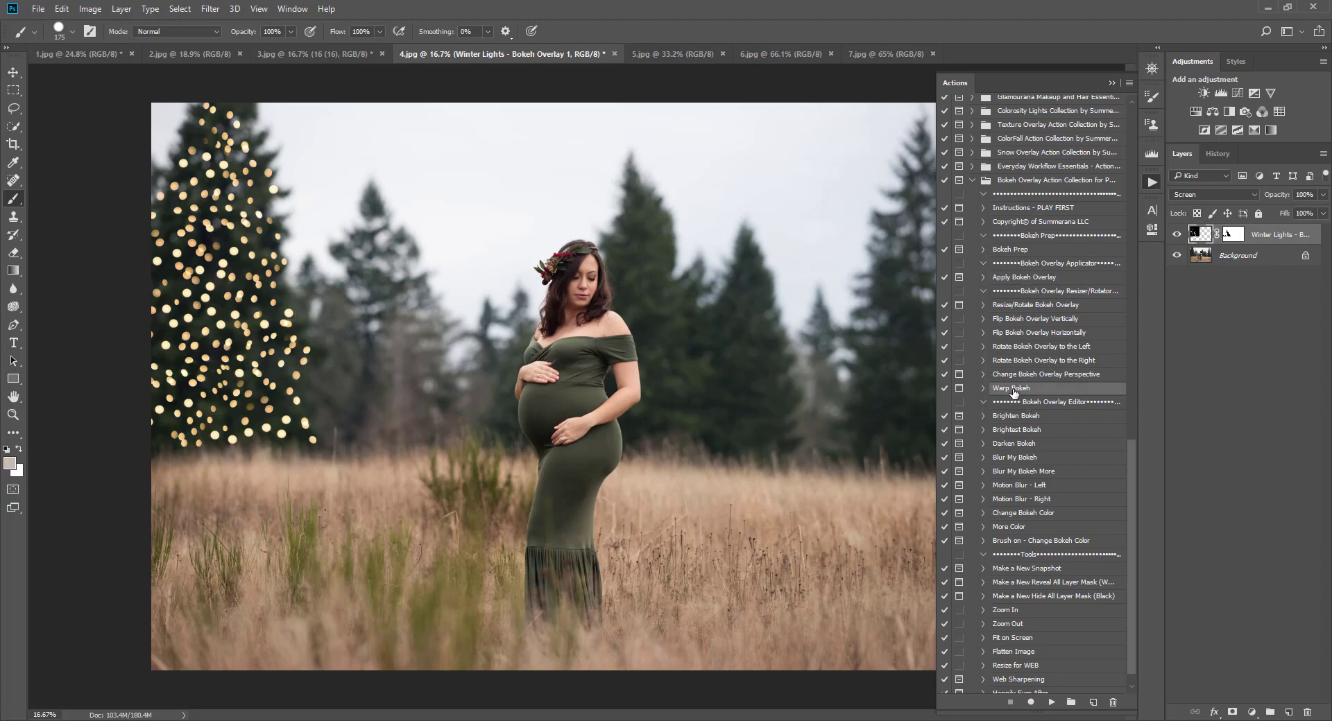
pyautogui.click(1053, 703)
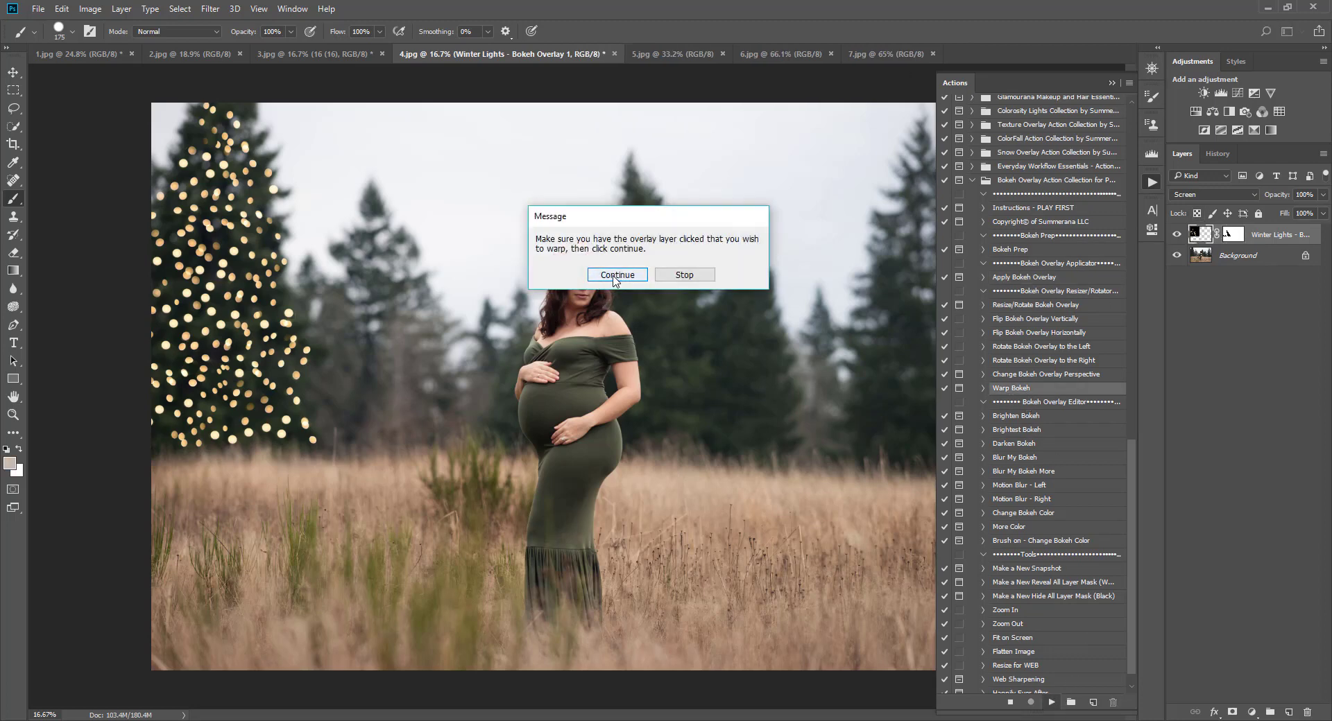
pyautogui.click(614, 276)
pyautogui.click(650, 295)
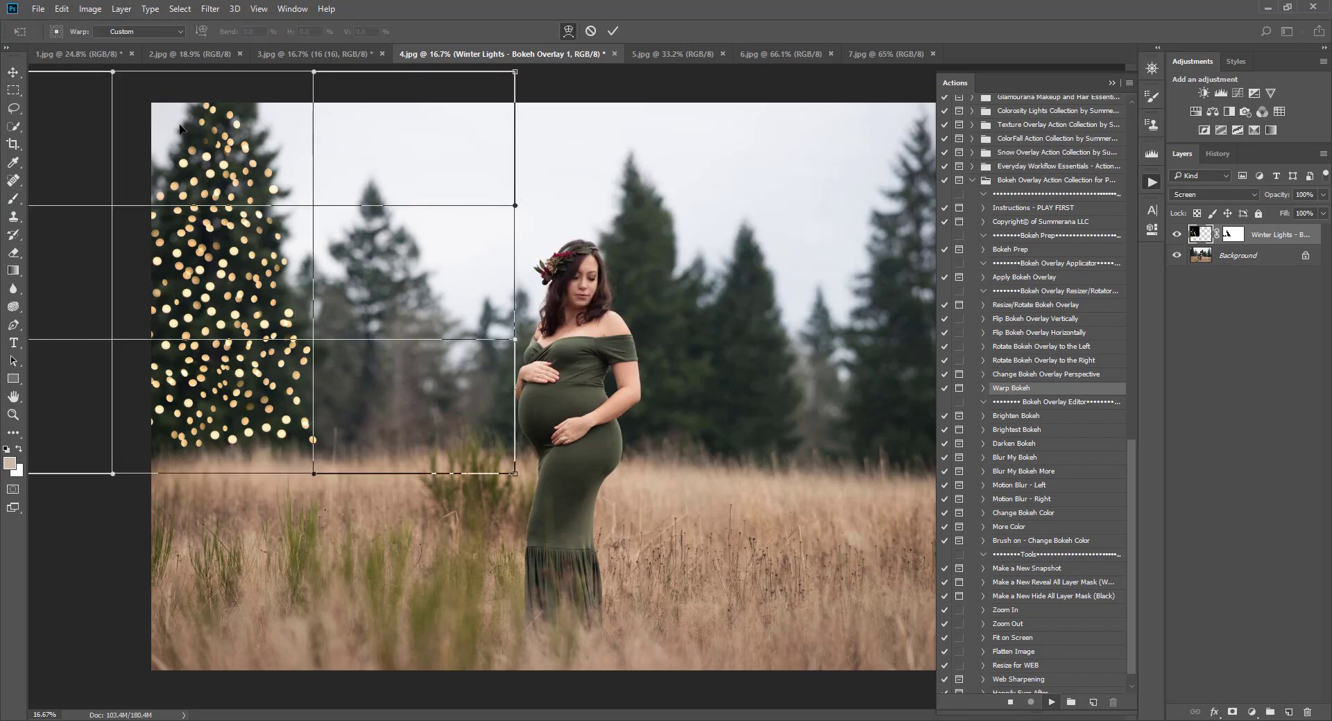
# - Warp the overlay so its lights follow the left tree's outline, apply the warp, and compare with the layer hidden
pyautogui.moveTo(524, 207); pyautogui.dragTo(579, 196)
pyautogui.moveTo(324, 204); pyautogui.dragTo(332, 203)
pyautogui.moveTo(122, 95); pyautogui.dragTo(104, 82)
pyautogui.moveTo(222, 128); pyautogui.dragTo(264, 241)
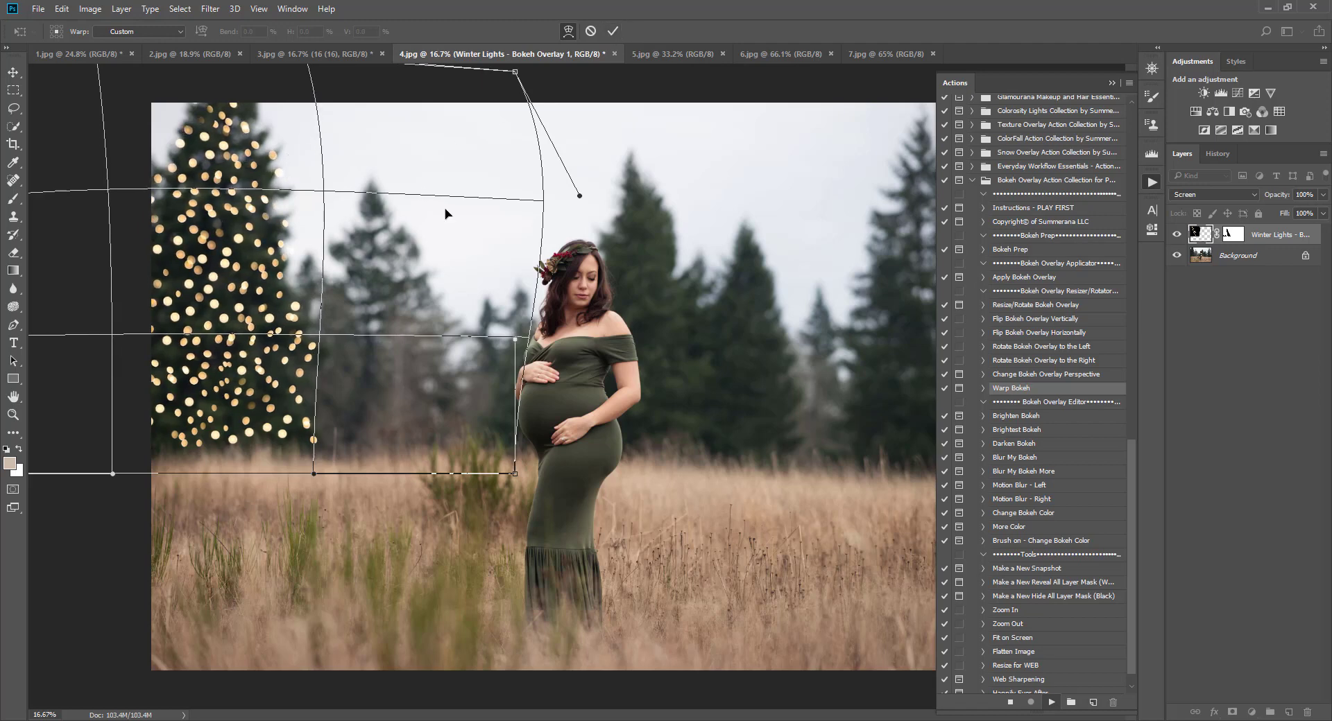
pyautogui.moveTo(540, 266)
pyautogui.mouseDown()
pyautogui.moveTo(425, 275)
pyautogui.moveTo(309, 261)
pyautogui.moveTo(548, 252)
pyautogui.moveTo(529, 253)
pyautogui.mouseUp()
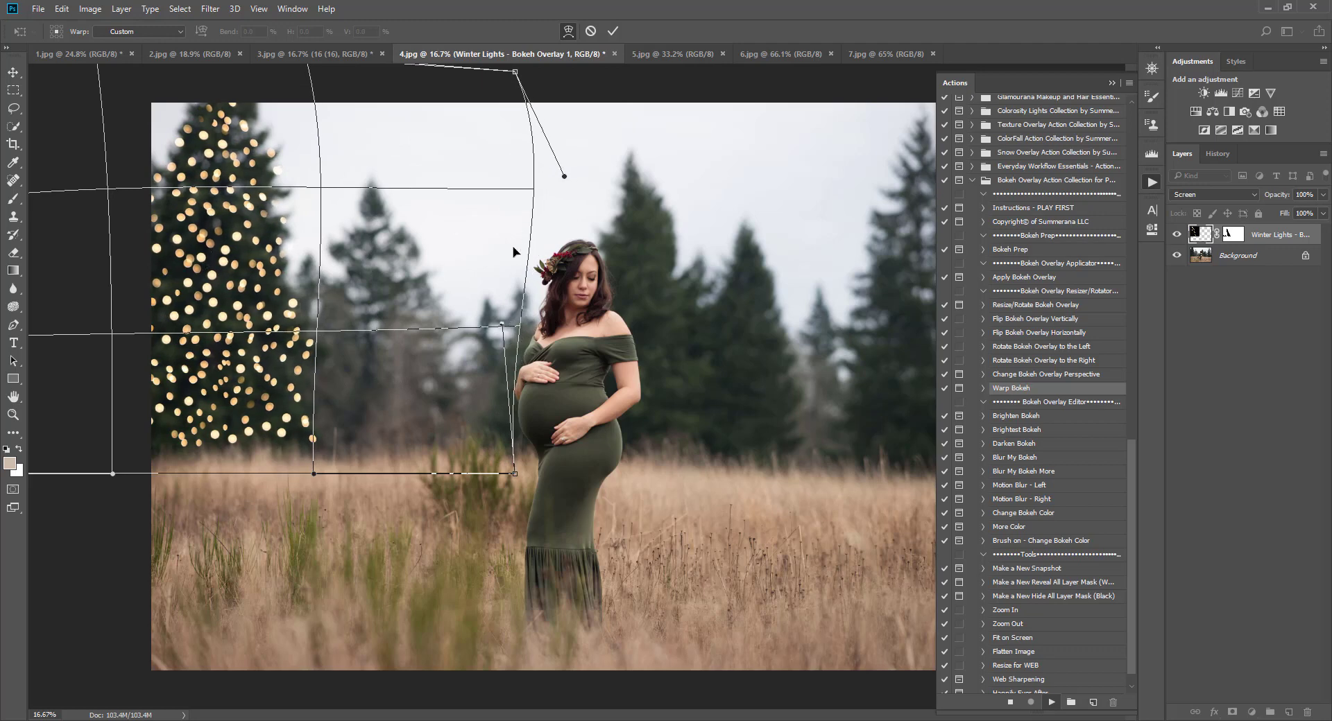
pyautogui.moveTo(526, 274)
pyautogui.mouseDown()
pyautogui.moveTo(249, 258)
pyautogui.moveTo(533, 268)
pyautogui.moveTo(503, 265)
pyautogui.mouseUp()
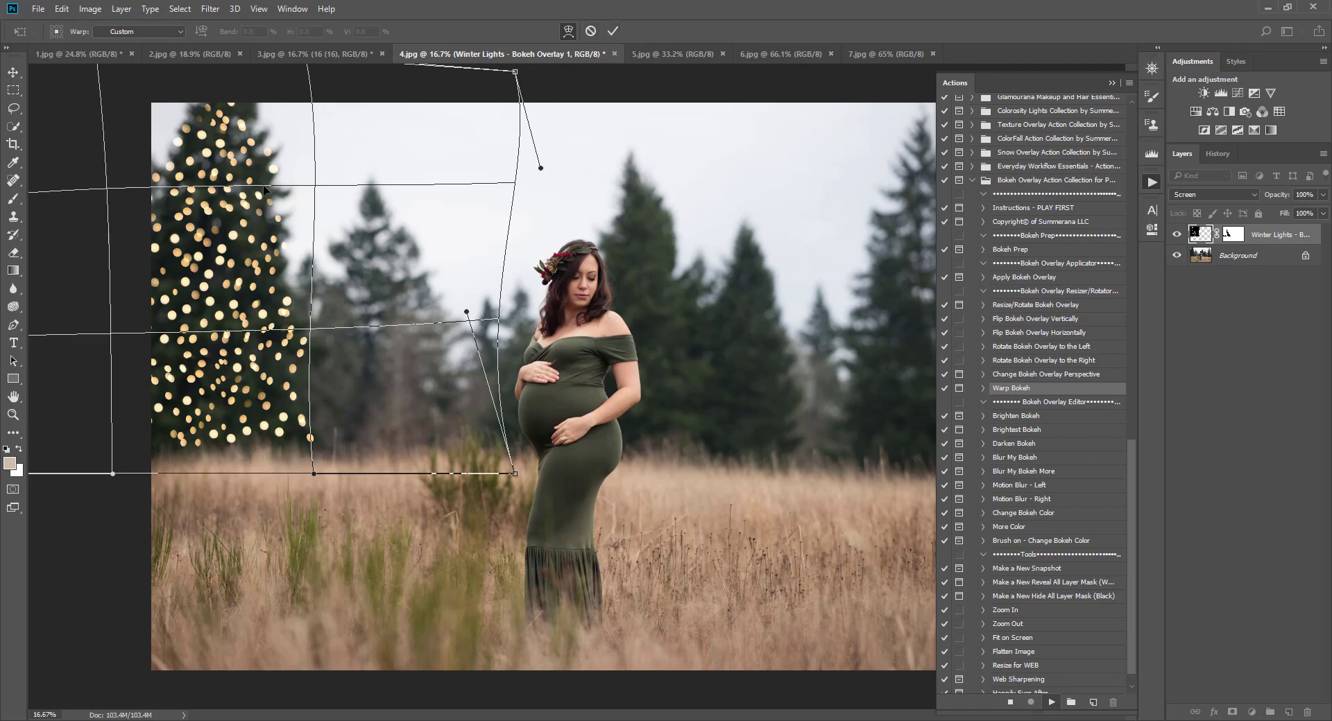
pyautogui.click(613, 30)
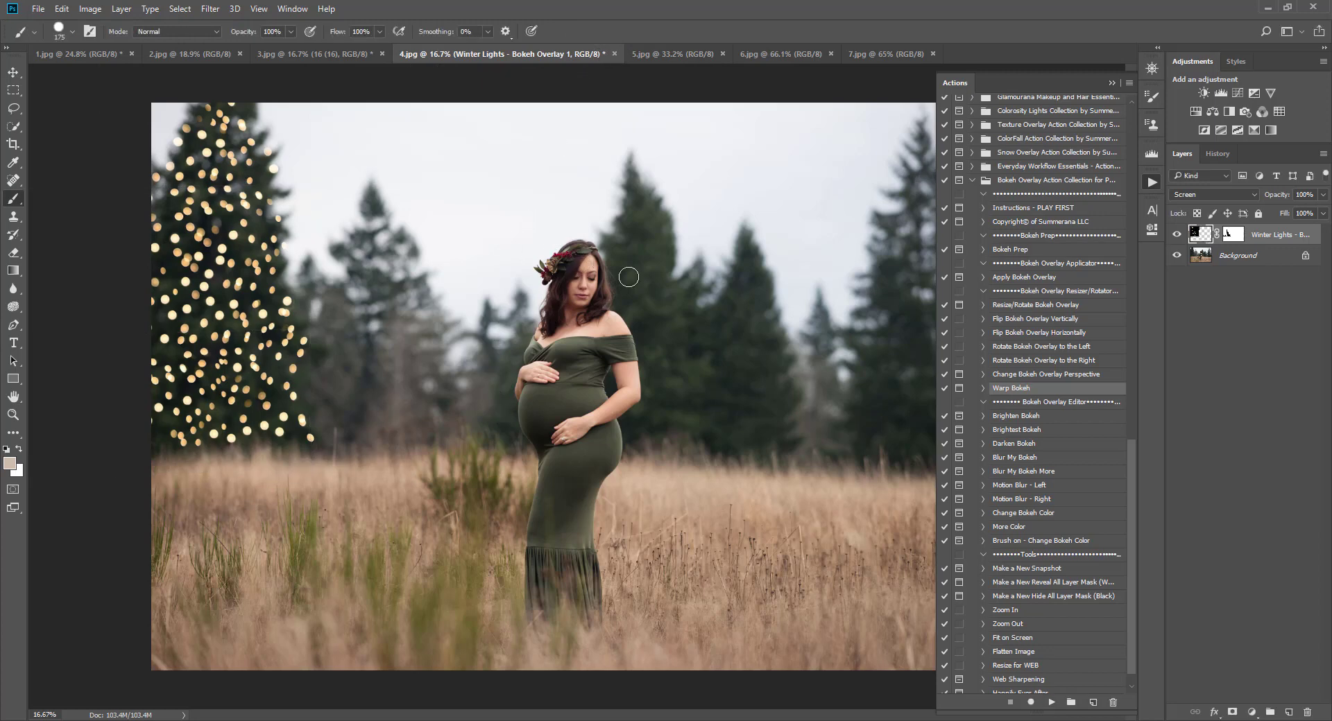
pyautogui.click(1177, 235)
pyautogui.click(1177, 235)
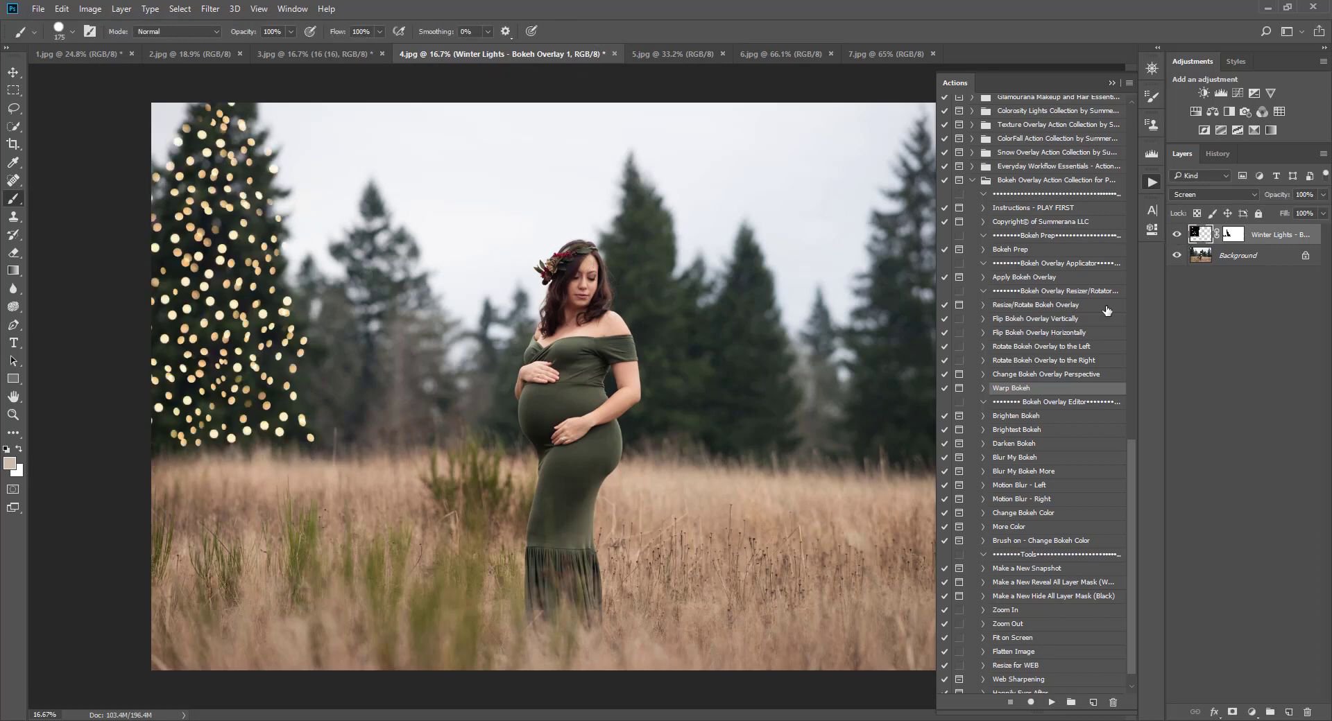
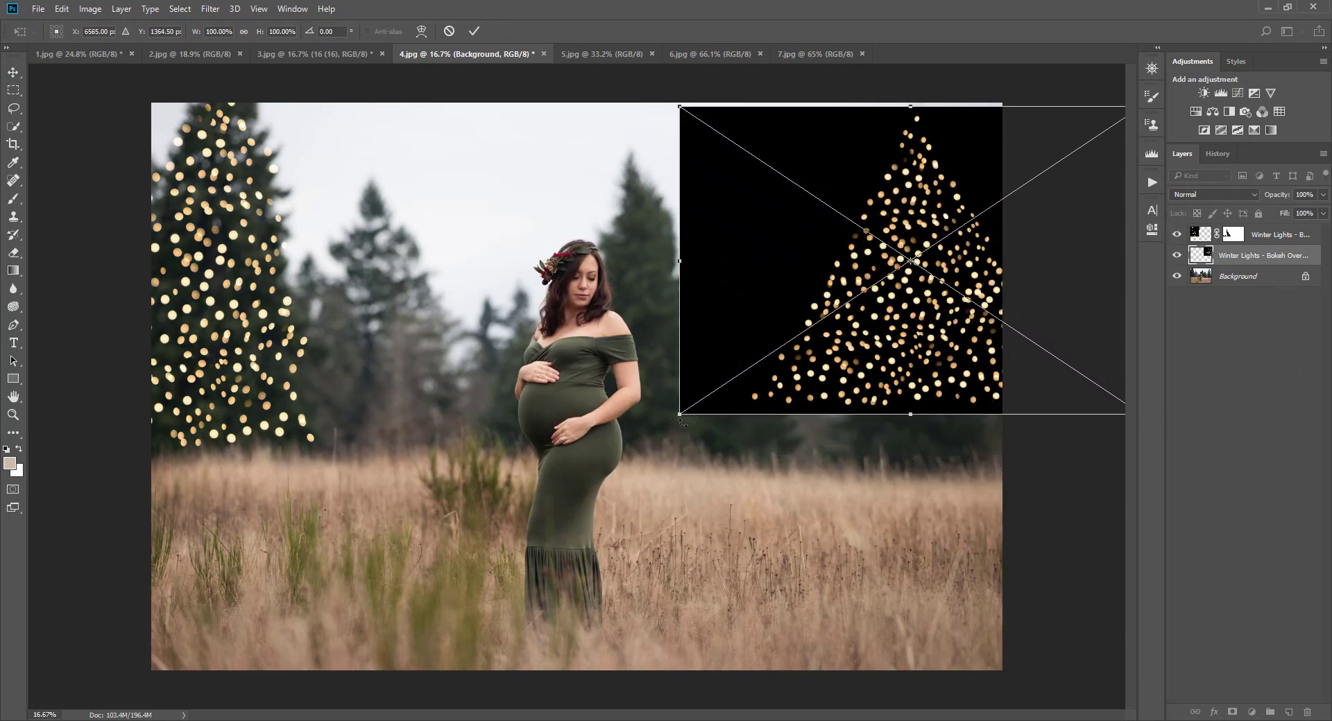
# - Enlarge the second triangular light overlay to about 123% over the tree at the photo's right edge and complete the overlay action
pyautogui.moveTo(681, 420); pyautogui.dragTo(570, 481)
pyautogui.moveTo(840, 412); pyautogui.dragTo(884, 395)
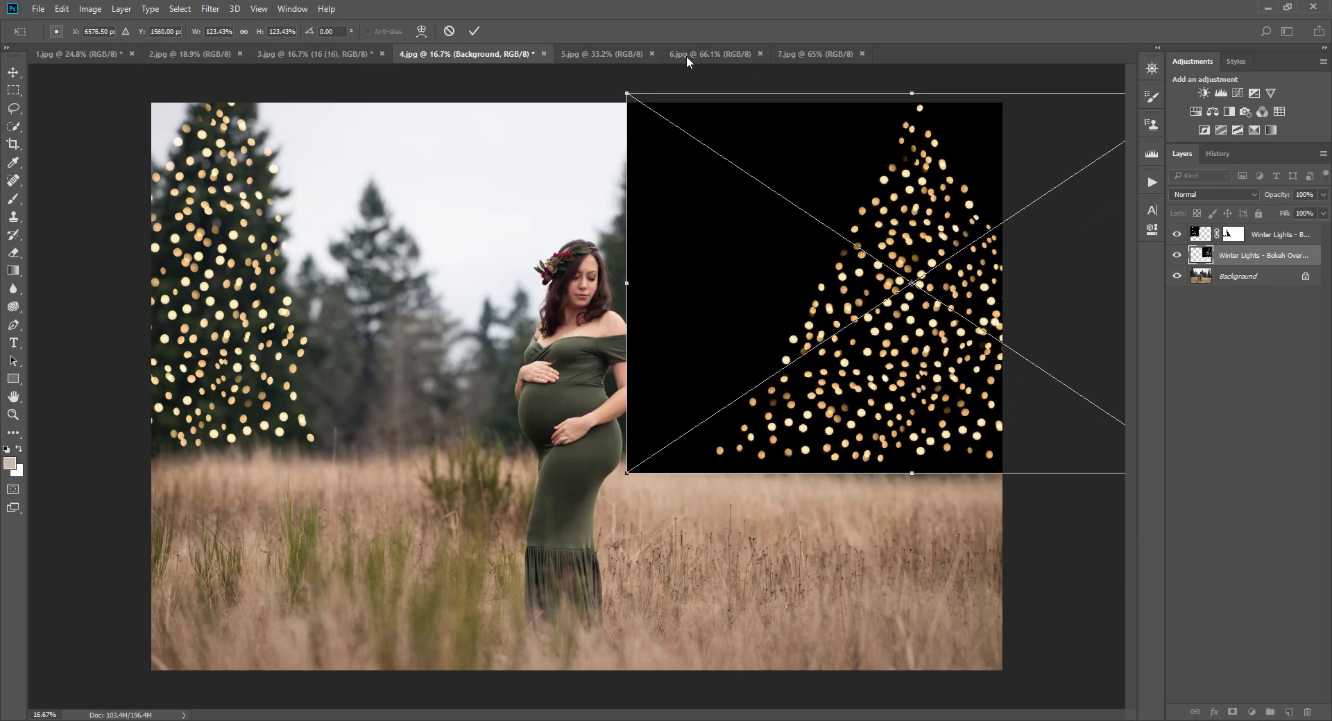
pyautogui.click(474, 31)
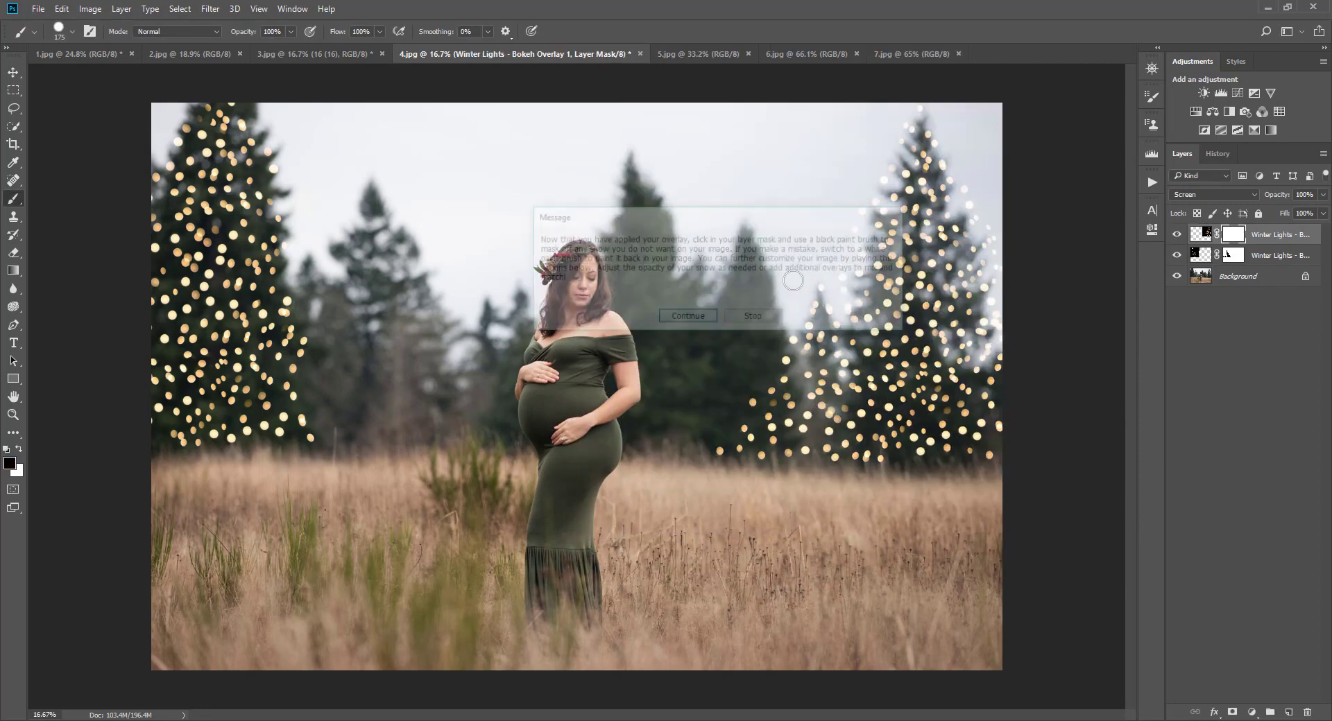
pyautogui.press('Return')
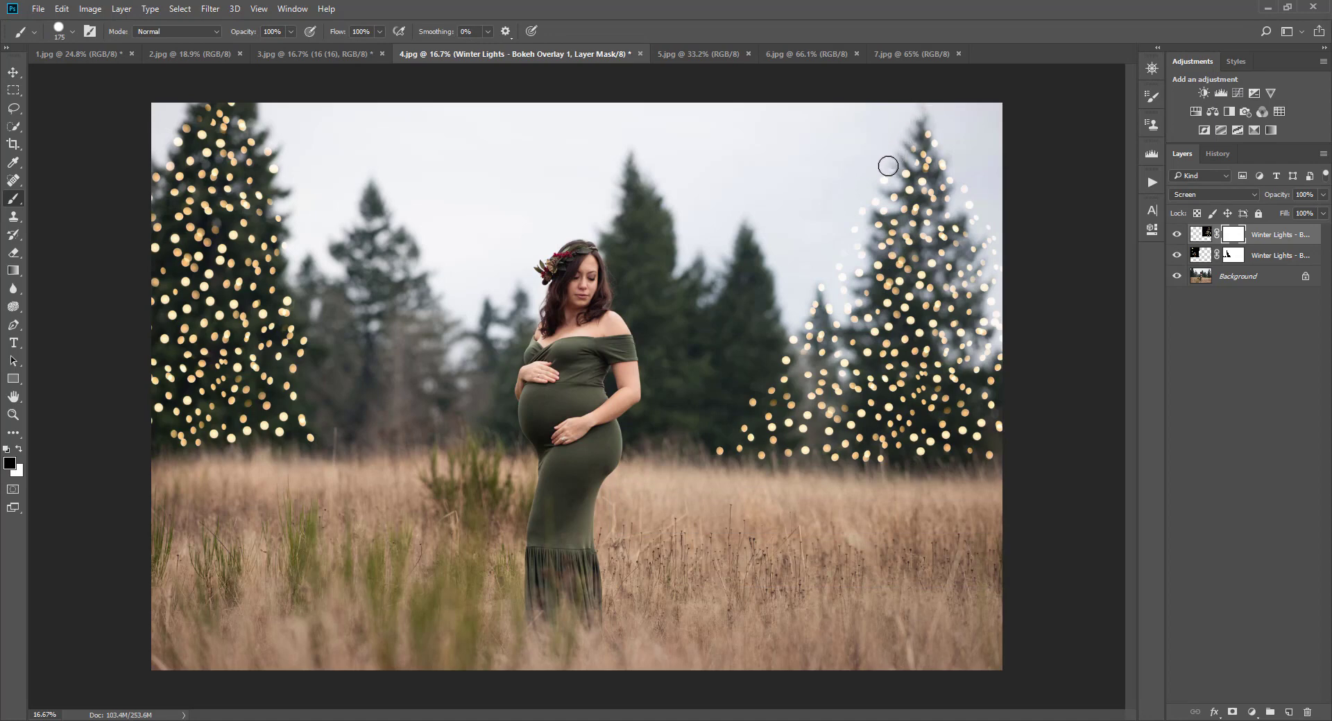
# - Paint black on the second overlay's mask to hide the lights in the sky and left of the photo's right-hand tree
pyautogui.moveTo(888, 166)
pyautogui.mouseDown()
pyautogui.moveTo(871, 196)
pyautogui.moveTo(907, 143)
pyautogui.moveTo(901, 156)
pyautogui.moveTo(954, 152)
pyautogui.moveTo(943, 136)
pyautogui.moveTo(986, 262)
pyautogui.mouseUp()
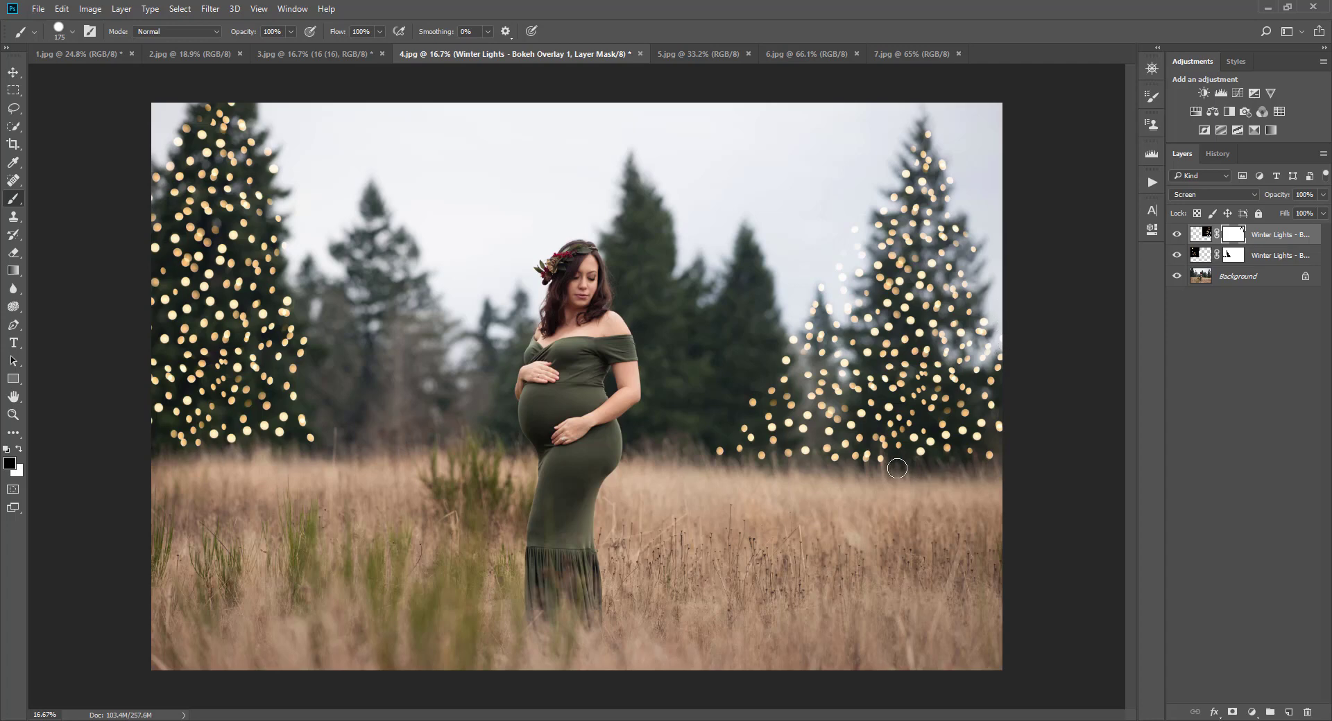
pyautogui.moveTo(897, 469); pyautogui.dragTo(831, 448)
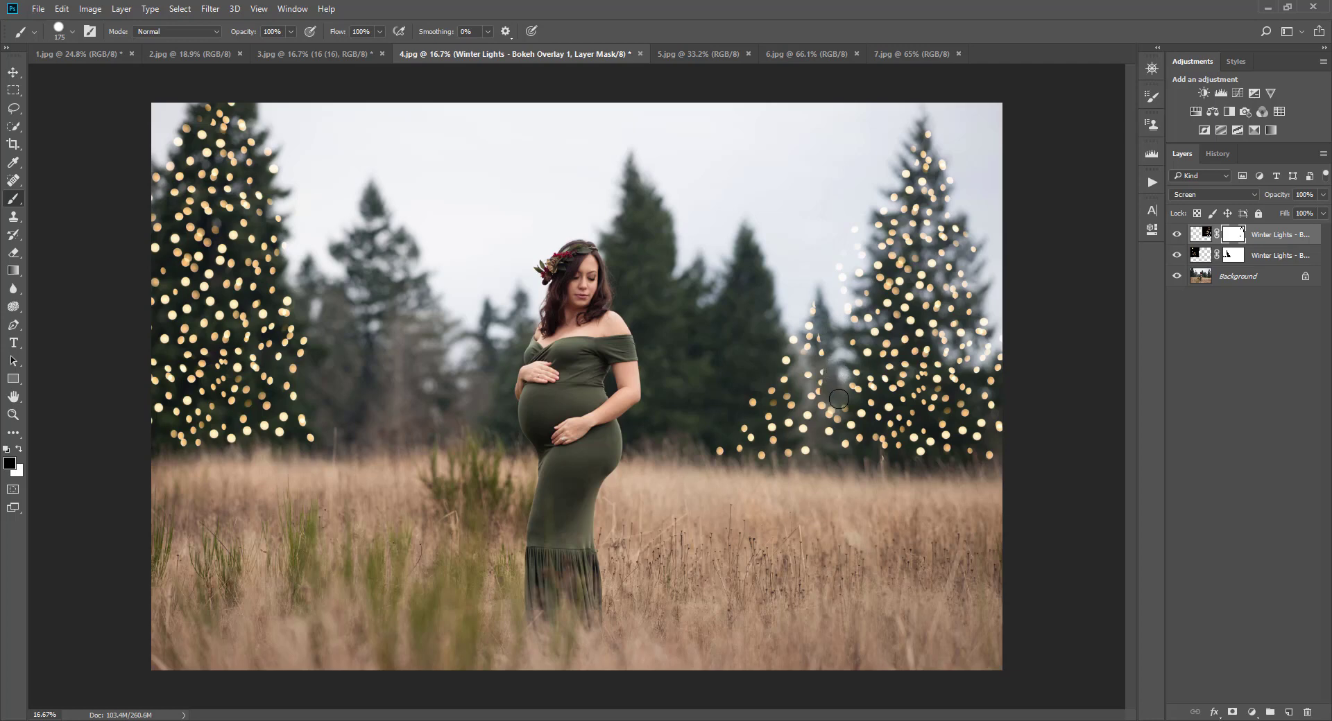
pyautogui.moveTo(855, 440)
pyautogui.mouseDown()
pyautogui.moveTo(832, 461)
pyautogui.moveTo(808, 395)
pyautogui.mouseUp()
pyautogui.press(']')
pyautogui.press('[')
pyautogui.press('[')
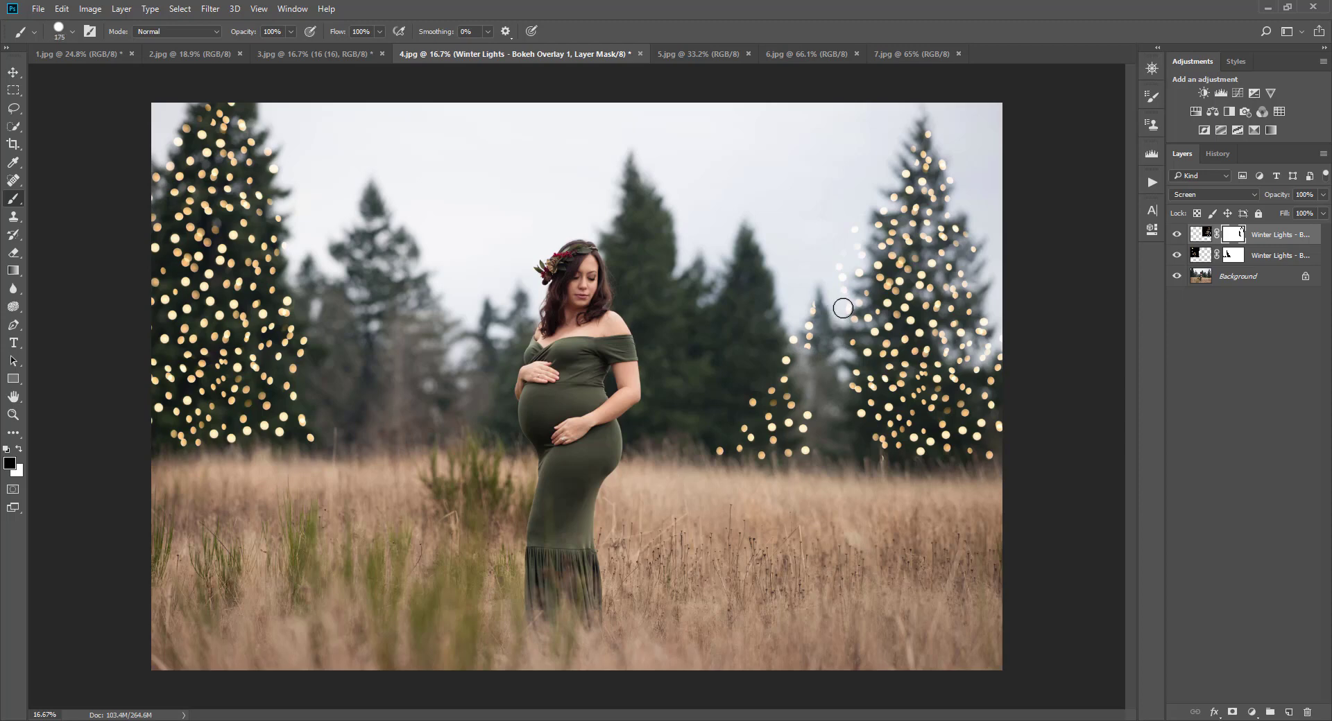
pyautogui.moveTo(860, 262)
pyautogui.mouseDown()
pyautogui.moveTo(839, 282)
pyautogui.moveTo(857, 268)
pyautogui.moveTo(840, 293)
pyautogui.moveTo(855, 280)
pyautogui.moveTo(831, 309)
pyautogui.moveTo(808, 305)
pyautogui.moveTo(798, 329)
pyautogui.moveTo(789, 469)
pyautogui.moveTo(760, 406)
pyautogui.moveTo(687, 464)
pyautogui.mouseUp()
pyautogui.press(']')
pyautogui.press(']')
pyautogui.press(']')
pyautogui.press(']')
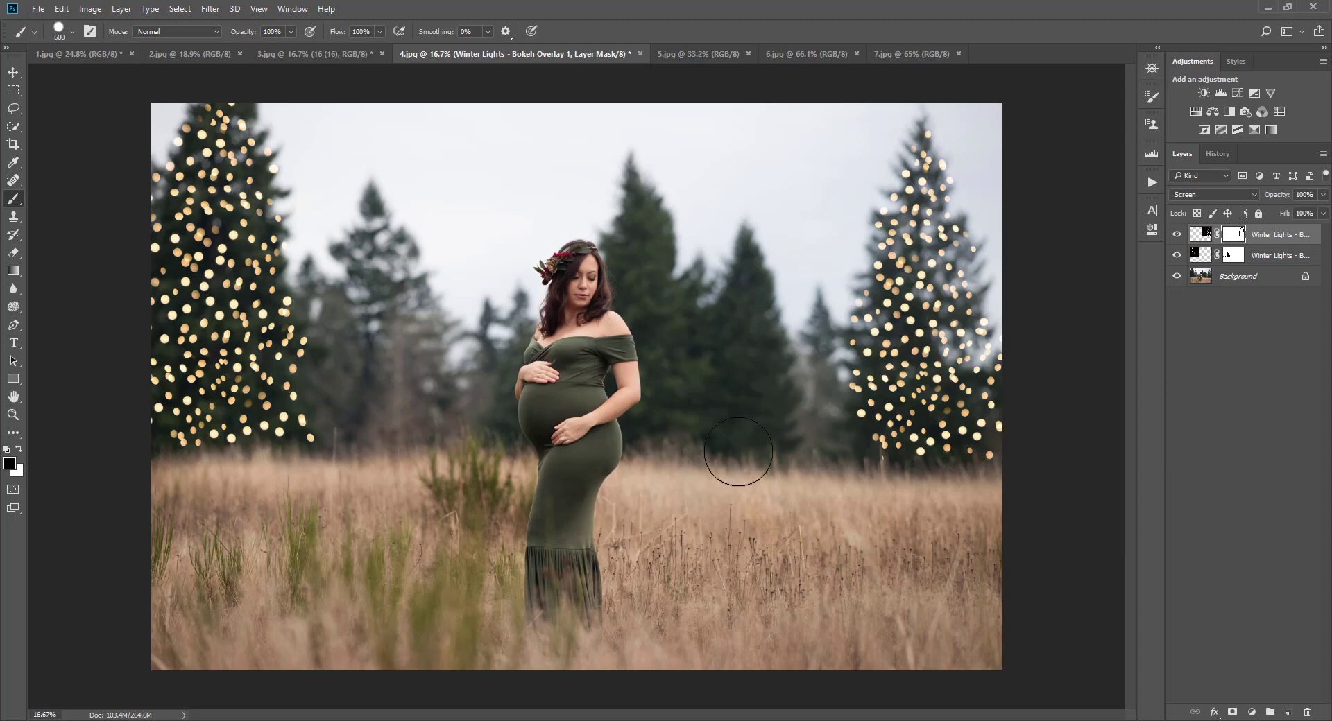
# - Restore the lights at the right-hand tree's lower left edge with a smaller white brush, and switch the foreground color back to black
pyautogui.press('[')
pyautogui.click(19, 451)
pyautogui.press('[')
pyautogui.press('[')
pyautogui.press('[')
pyautogui.press('[')
pyautogui.press('[')
pyautogui.press('[')
pyautogui.moveTo(847, 405)
pyautogui.mouseDown()
pyautogui.moveTo(844, 439)
pyautogui.moveTo(856, 439)
pyautogui.moveTo(843, 447)
pyautogui.mouseUp()
pyautogui.press('[')
pyautogui.press('[')
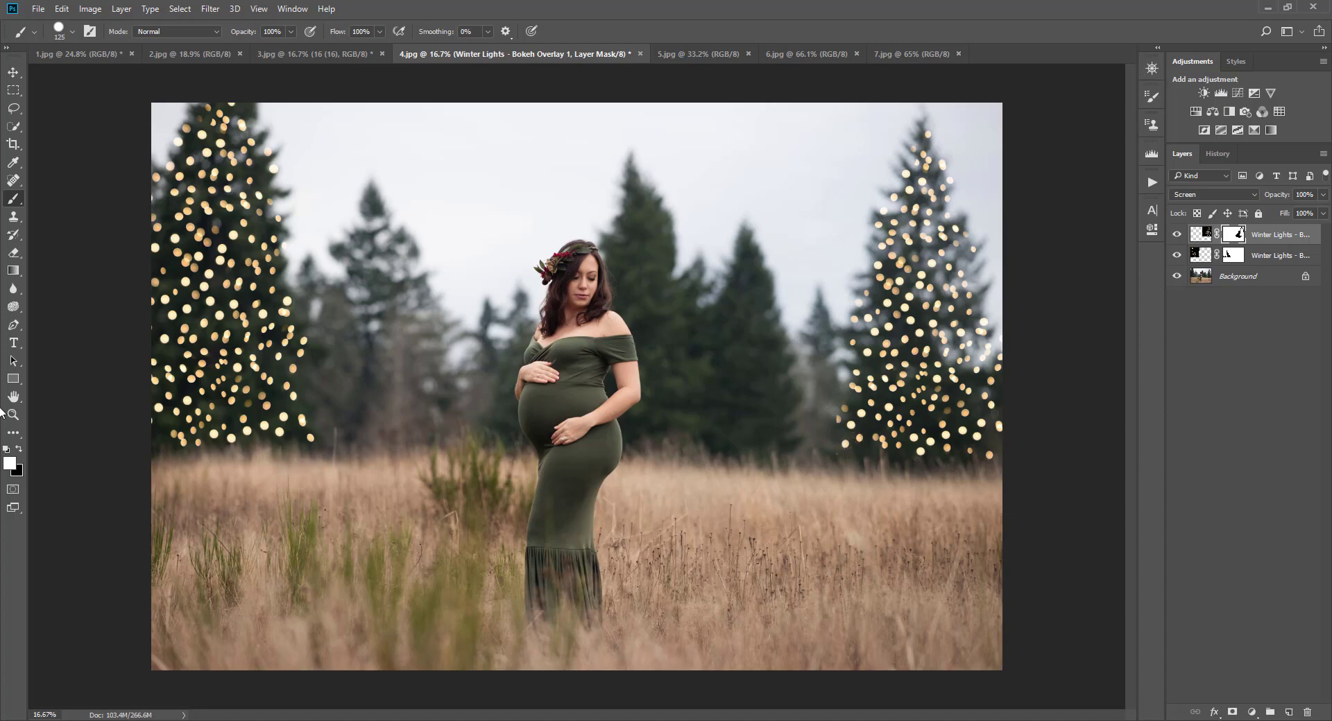
pyautogui.click(19, 449)
# - Target the second overlay's image instead of its mask and run the Warp Bokeh action on it
pyautogui.click(1195, 236)
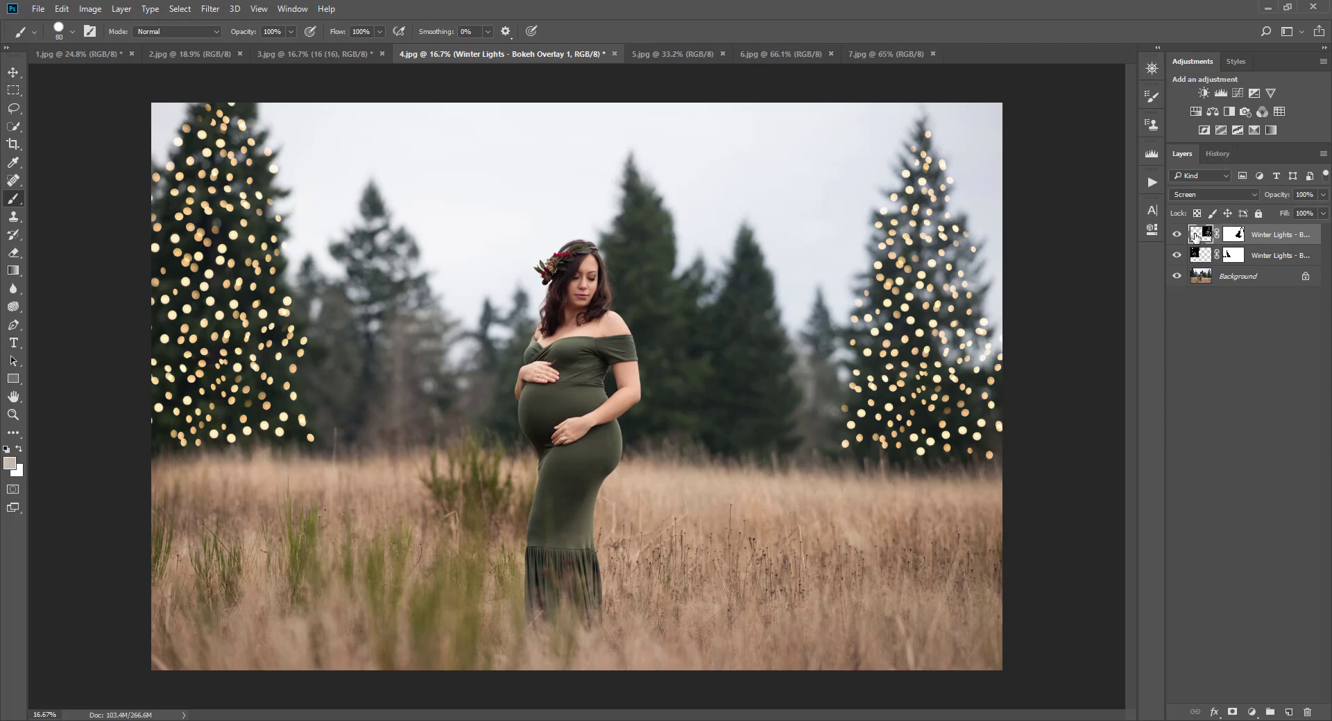
pyautogui.click(1152, 183)
pyautogui.click(1027, 391)
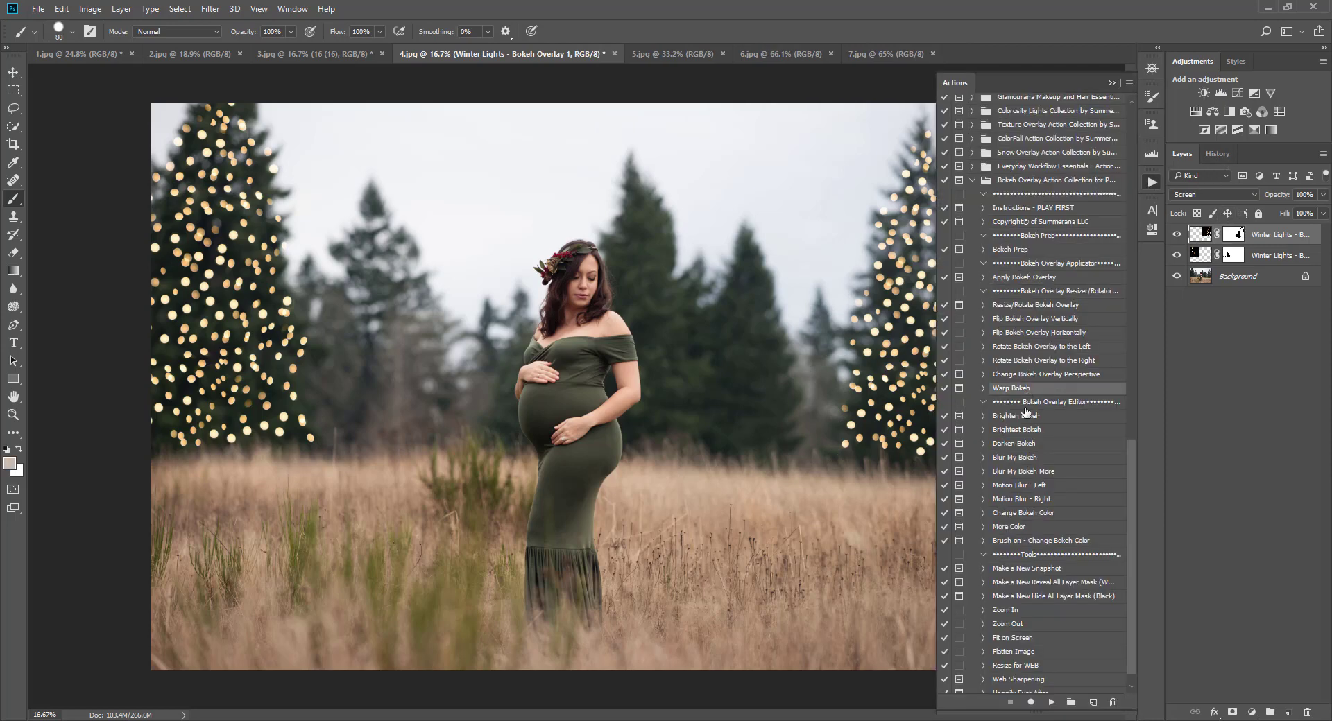
pyautogui.click(1052, 702)
pyautogui.click(633, 276)
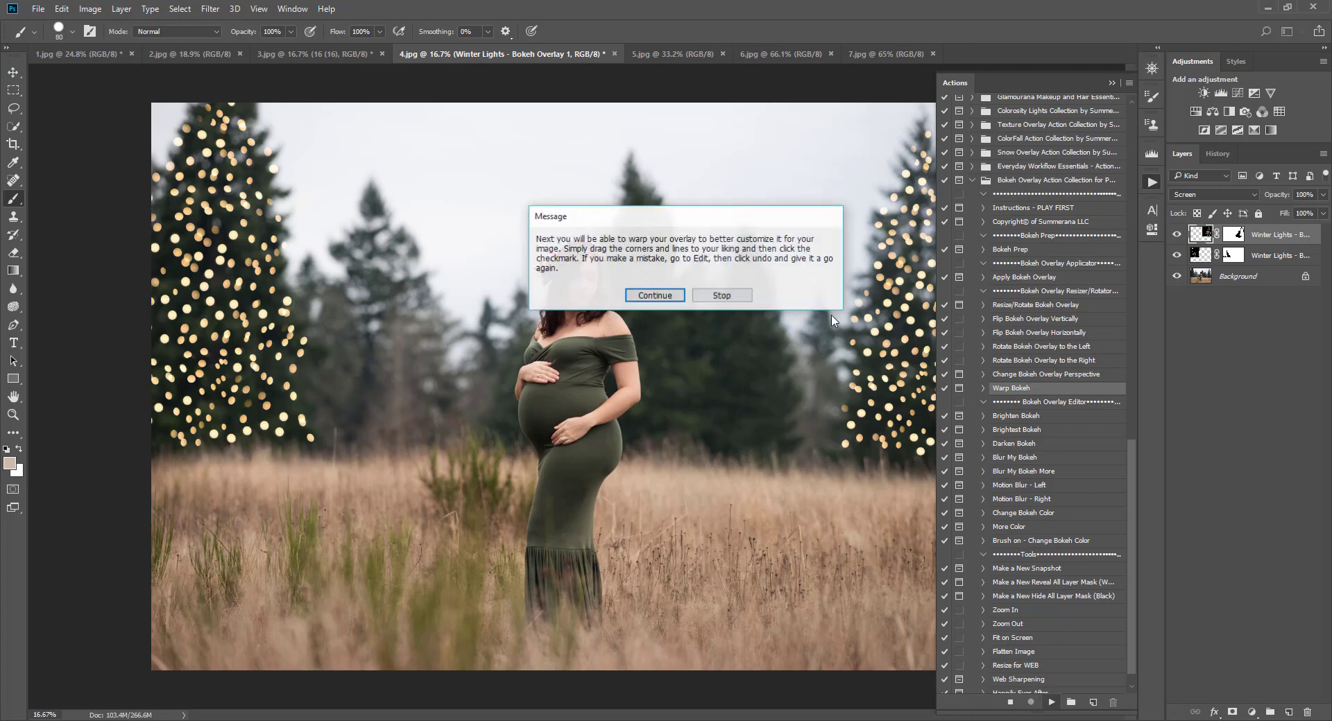
pyautogui.click(654, 295)
pyautogui.click(1111, 83)
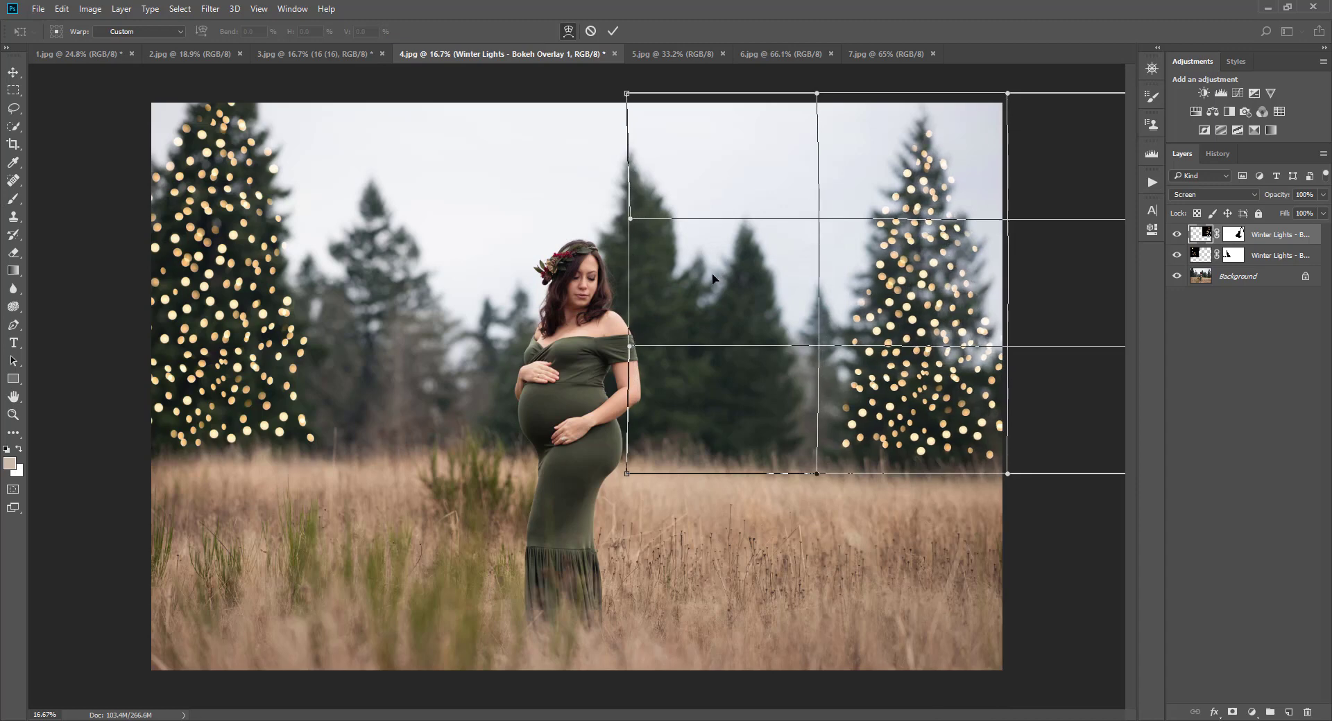
# - Warp the second overlay slightly upward and inward to fit the right-hand tree, apply the warp, and activate the Move tool
pyautogui.moveTo(950, 117); pyautogui.dragTo(941, 96)
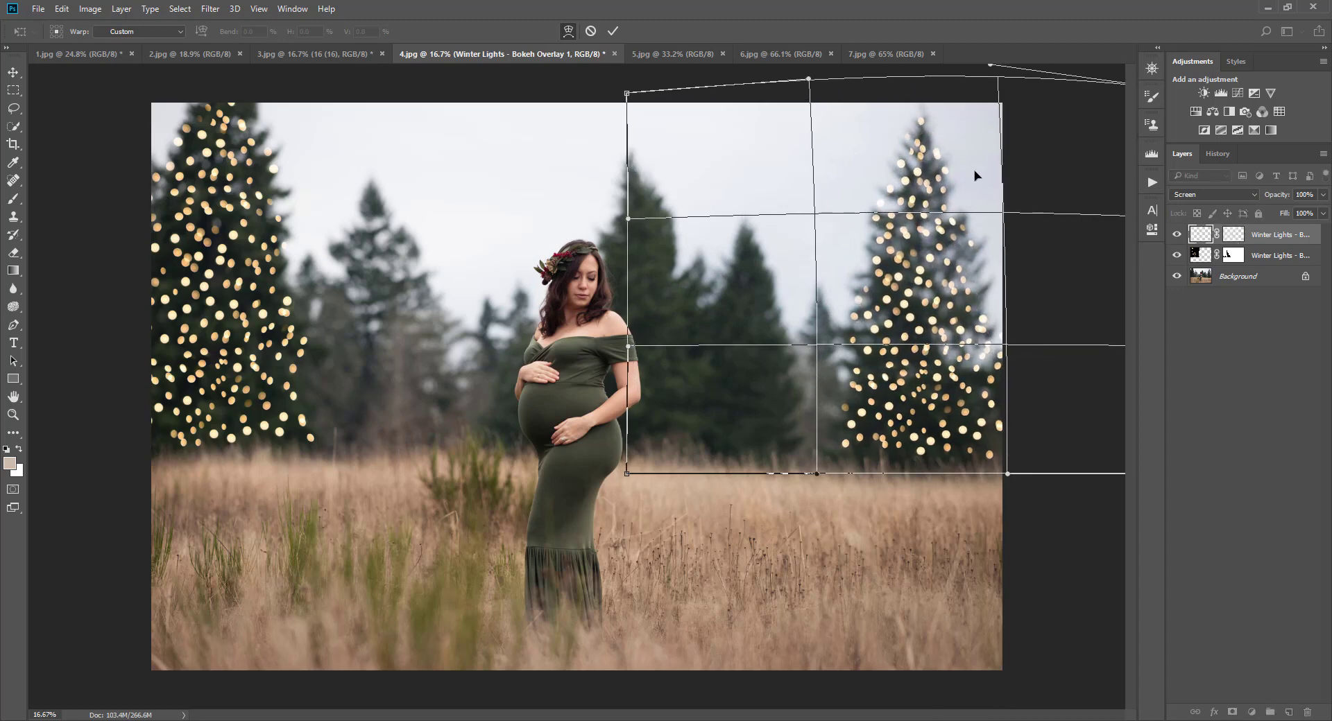
pyautogui.moveTo(992, 272); pyautogui.dragTo(987, 272)
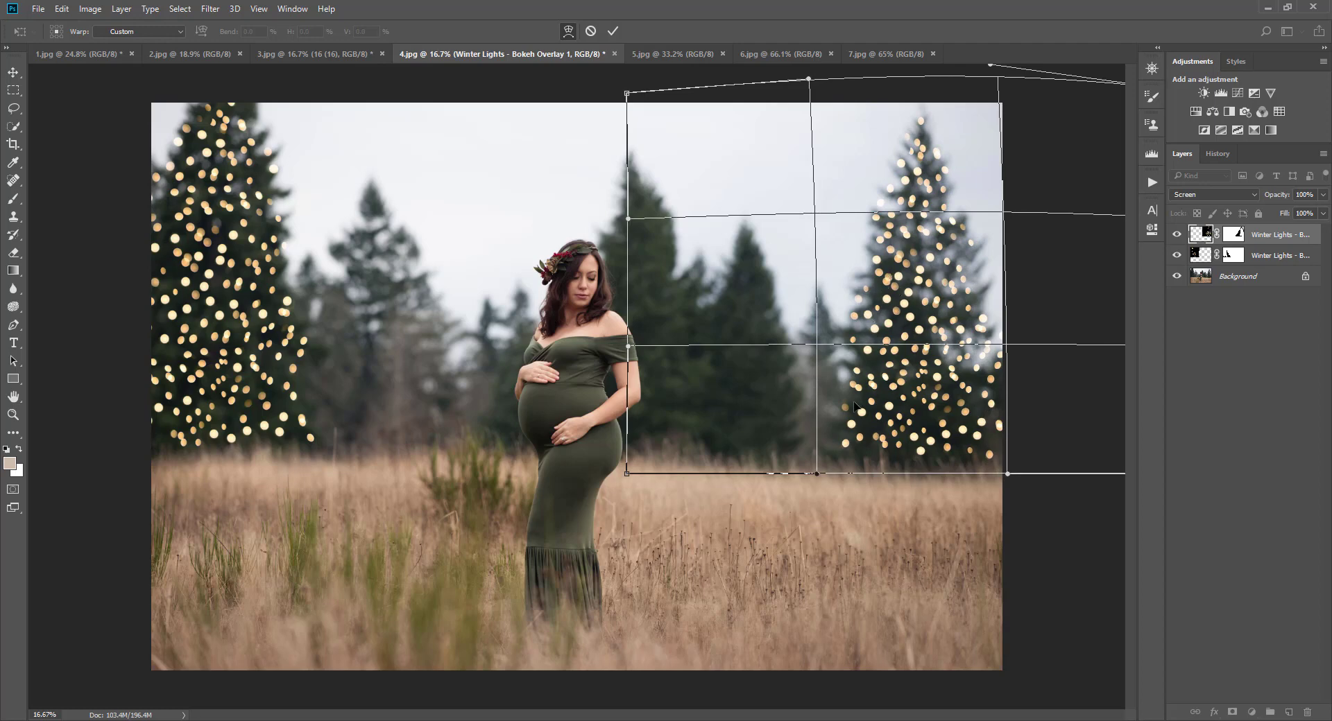
pyautogui.click(612, 31)
pyautogui.click(13, 73)
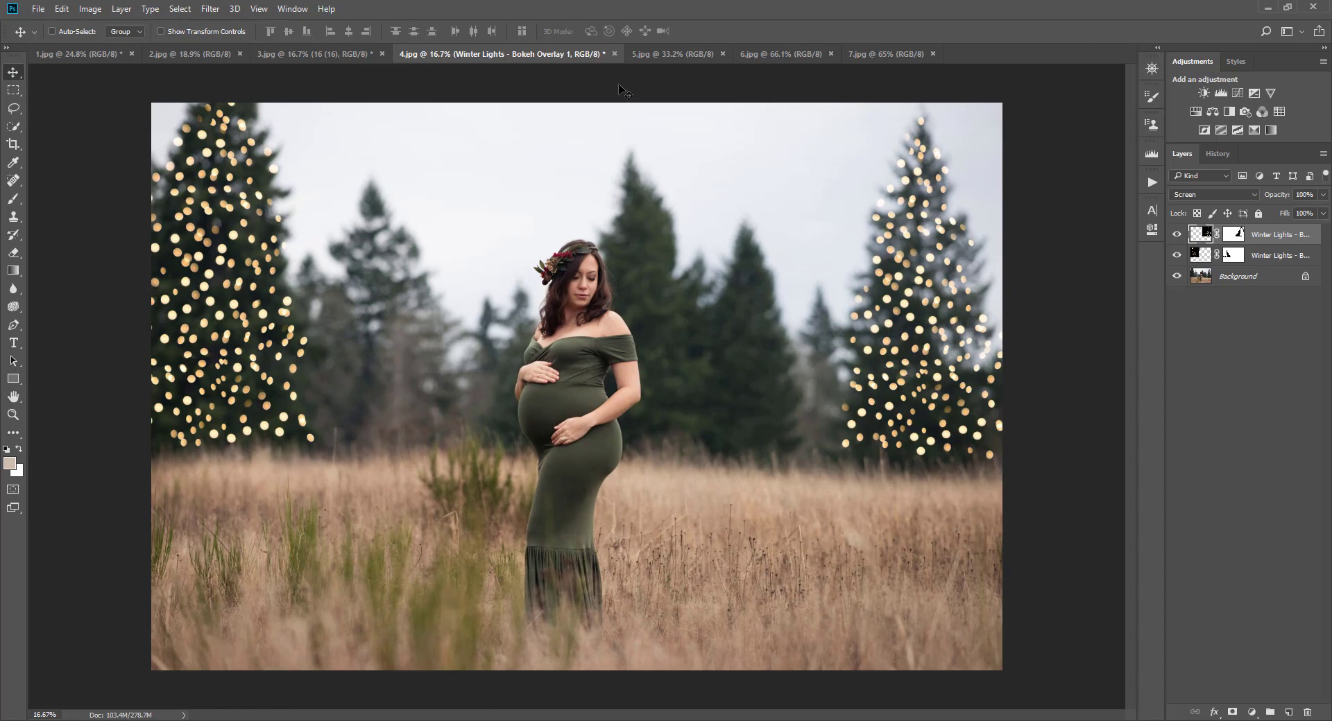
# - Switch to 5.jpg and run the Apply Bokeh Overlay action, placing Winter Lights - Bokeh Overlay 2
pyautogui.click(695, 52)
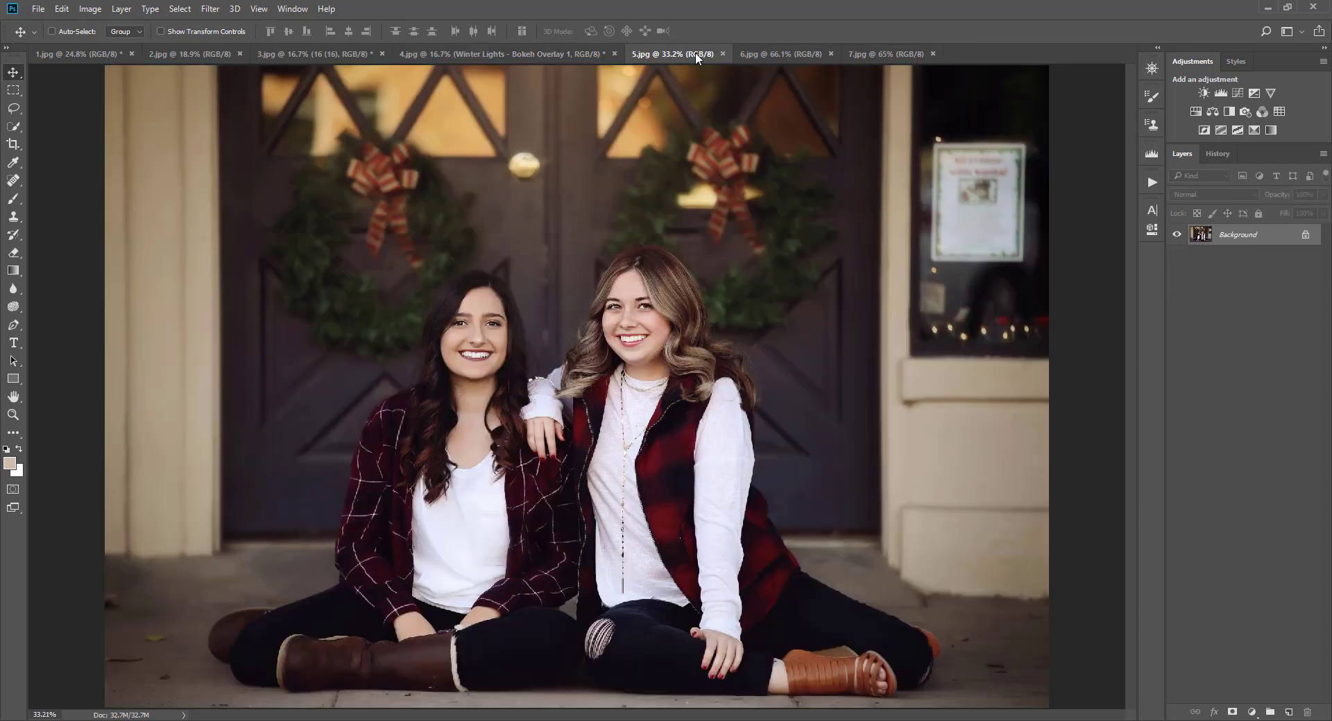
pyautogui.hotkey('ctrl', '-')
pyautogui.click(1152, 183)
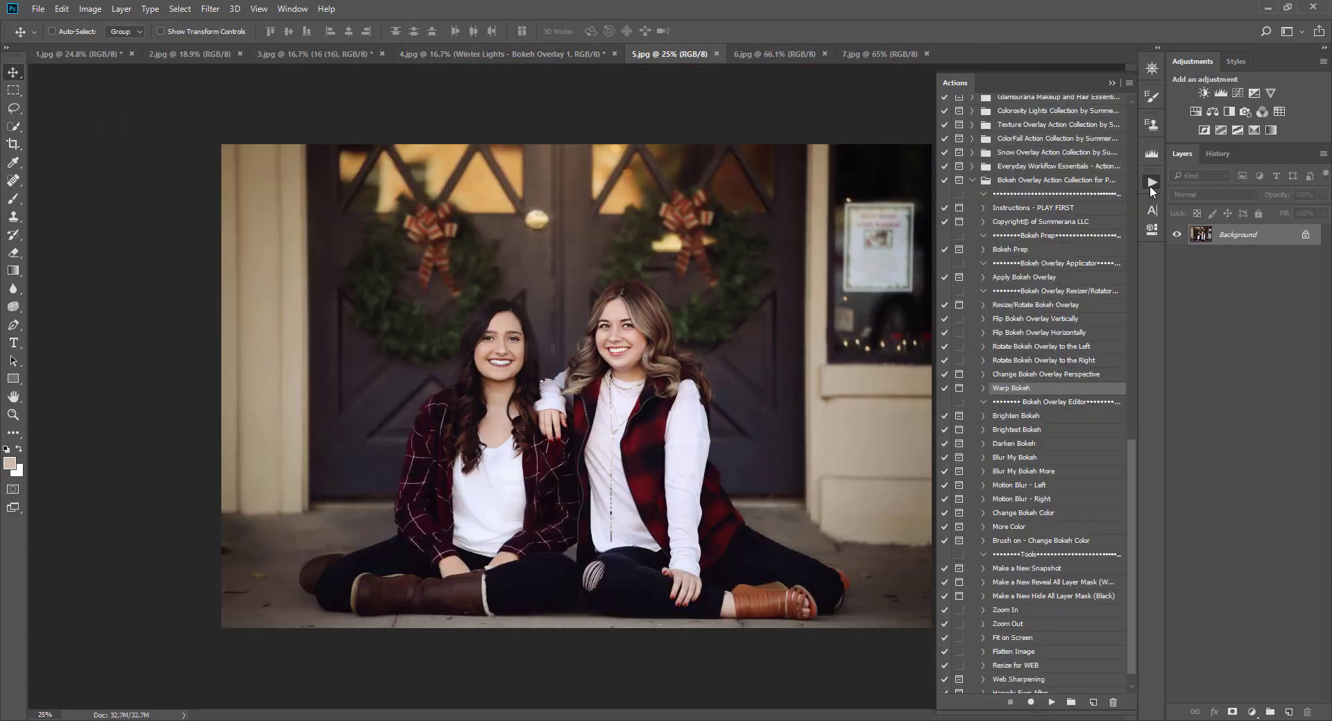
pyautogui.click(1021, 279)
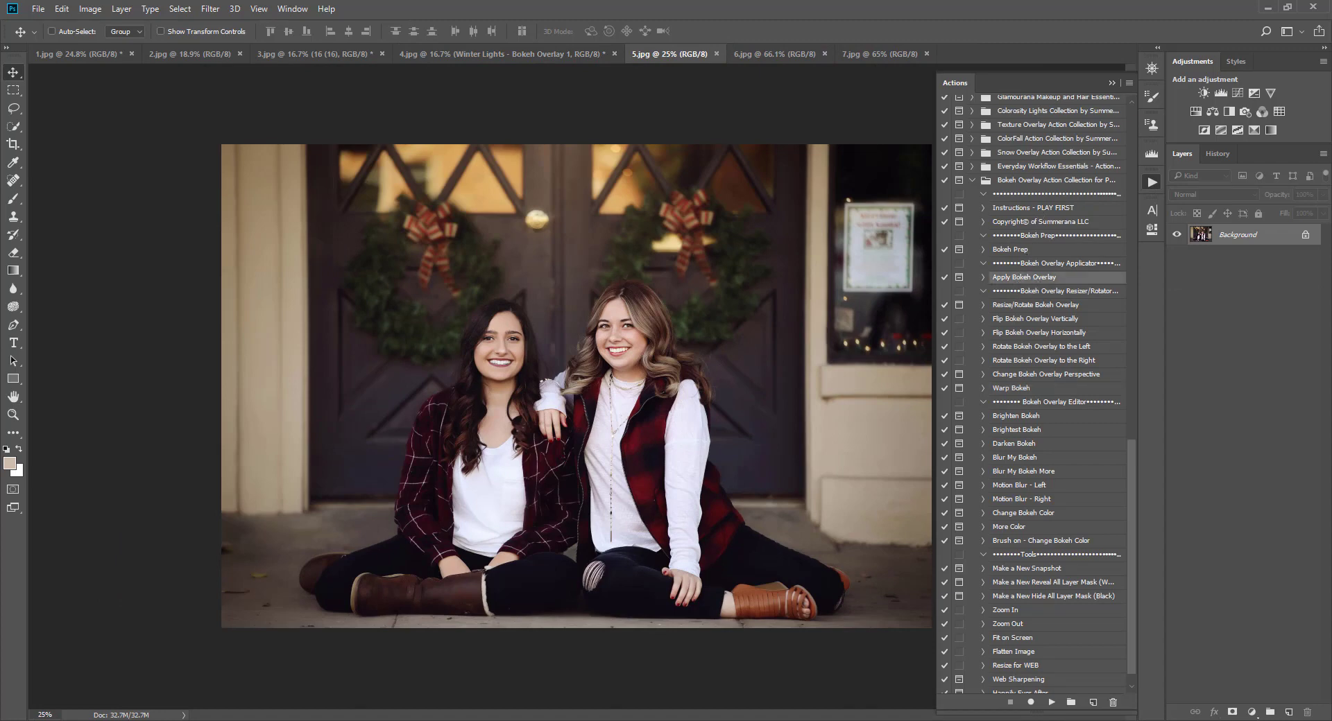
pyautogui.click(1051, 702)
pyautogui.click(641, 285)
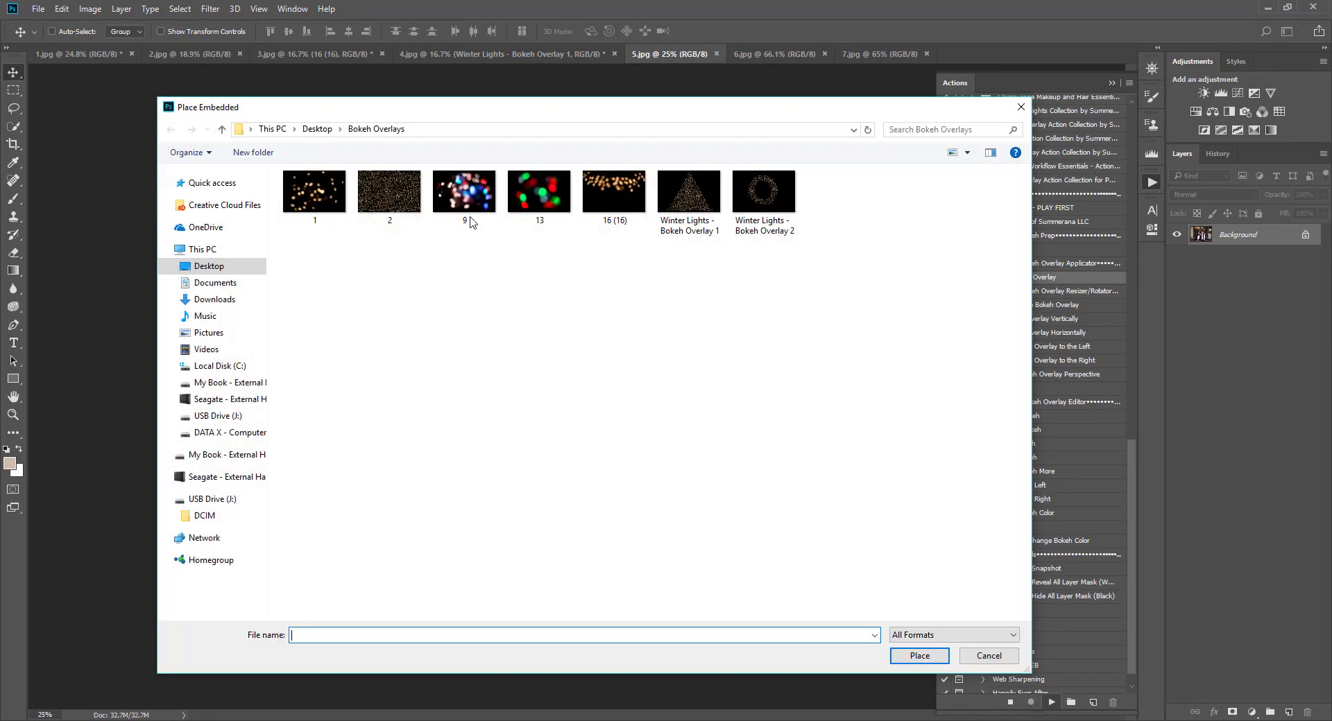
pyautogui.click(763, 194)
pyautogui.click(898, 651)
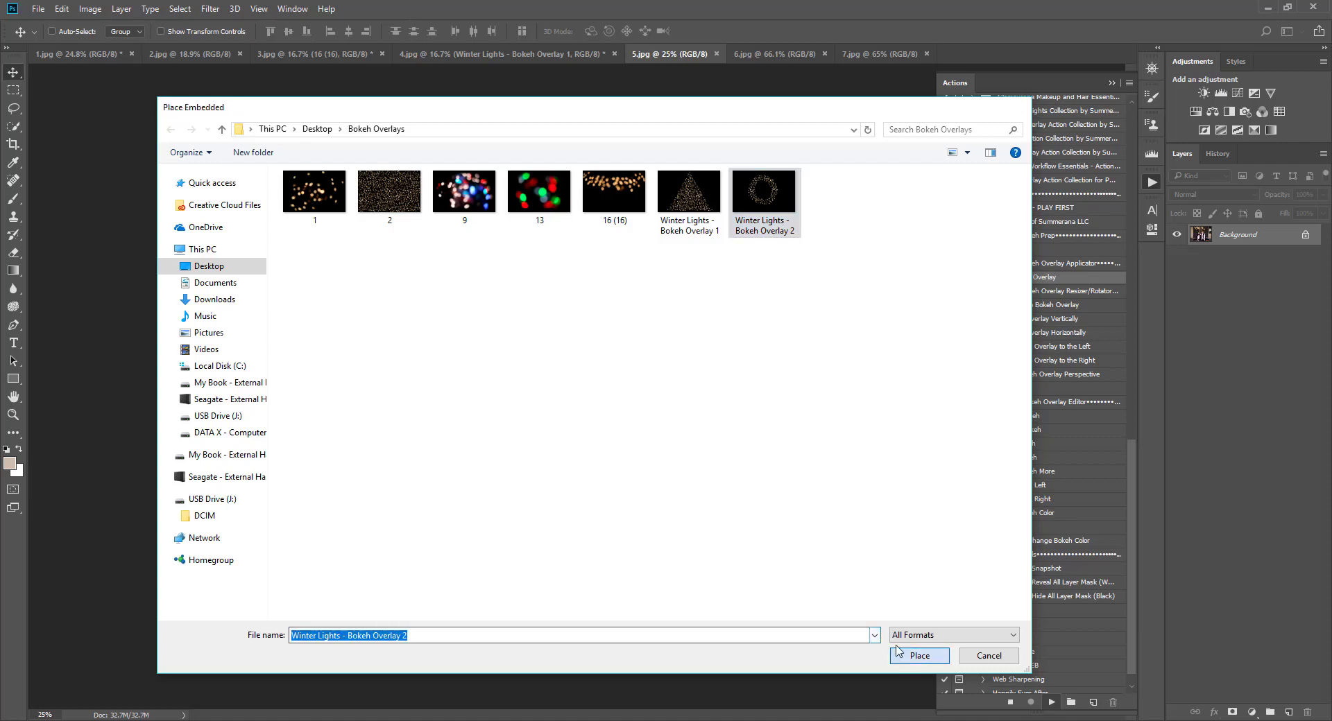
# - Enlarge the wreath-shaped overlay to about 207% over the left-hand door wreath, commit the placement, dismiss the message and nudge the overlay into position
pyautogui.moveTo(606, 390); pyautogui.dragTo(454, 253)
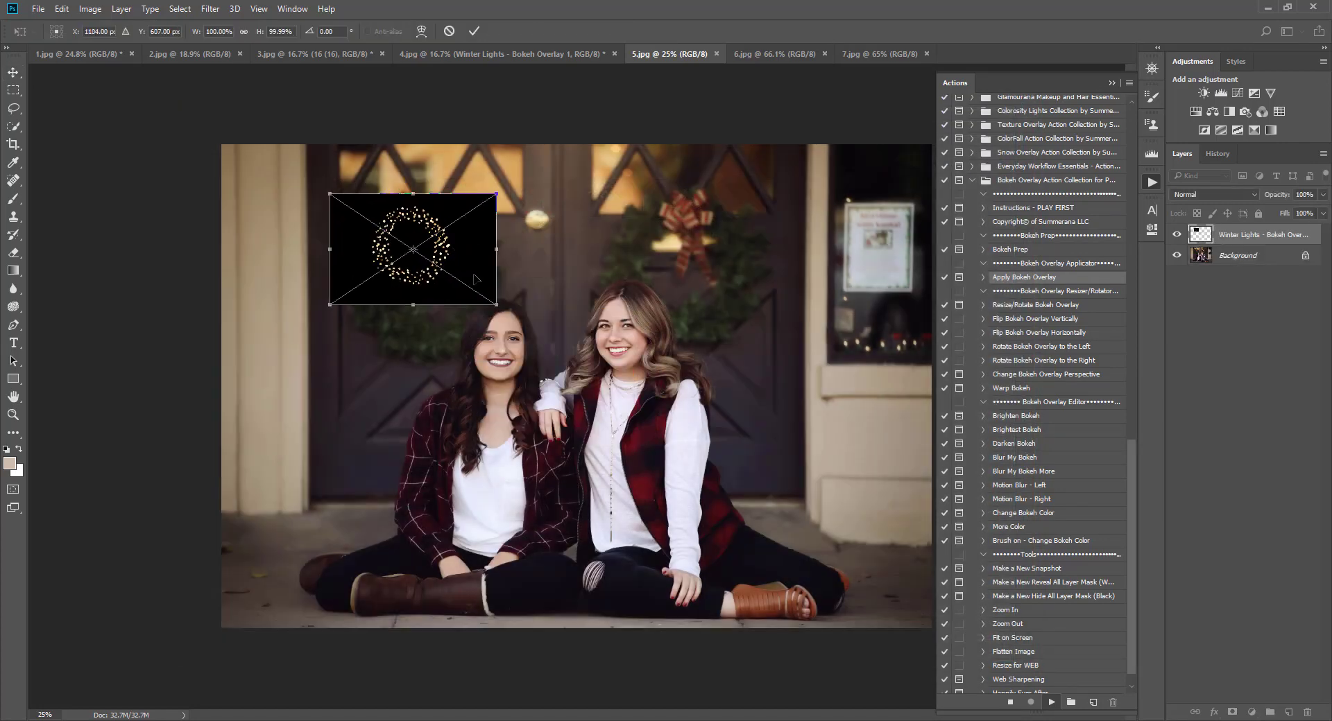
pyautogui.moveTo(497, 304); pyautogui.dragTo(648, 410)
pyautogui.moveTo(558, 295); pyautogui.dragTo(496, 285)
pyautogui.moveTo(582, 399); pyautogui.dragTo(609, 417)
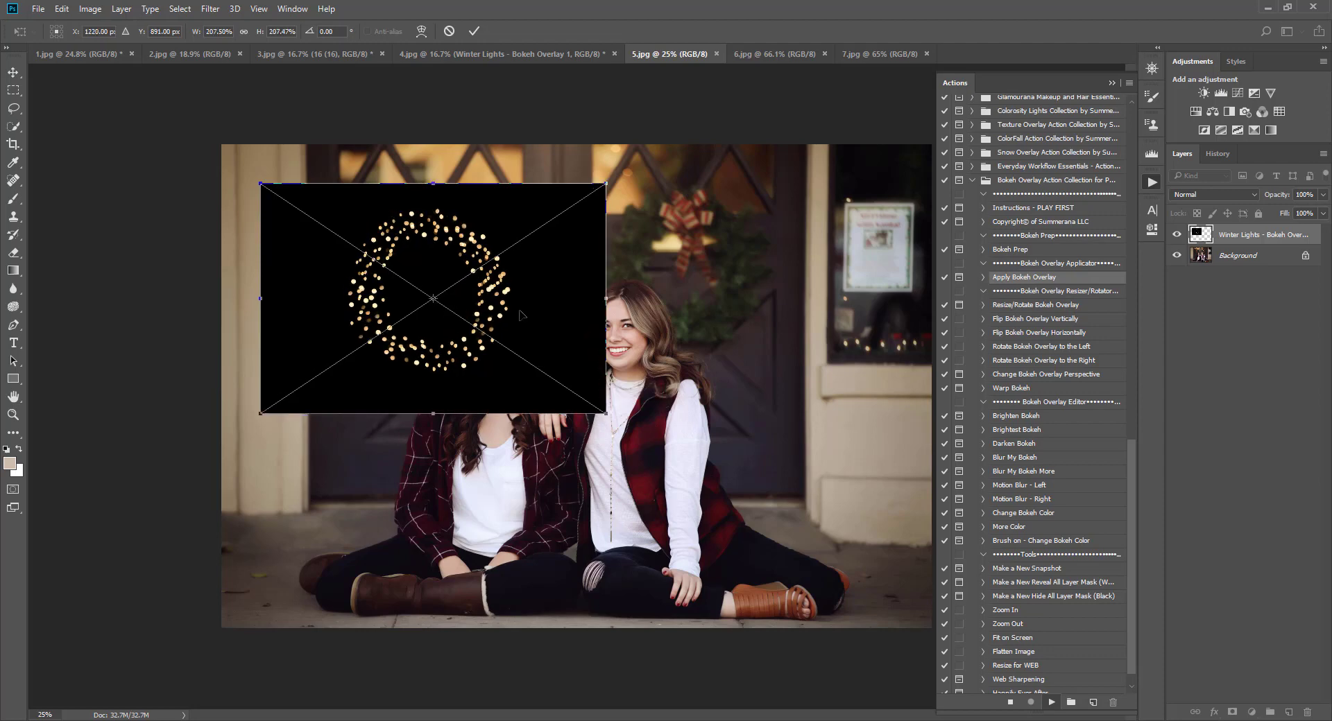
pyautogui.moveTo(513, 309)
pyautogui.mouseDown()
pyautogui.moveTo(535, 486)
pyautogui.moveTo(512, 302)
pyautogui.mouseUp()
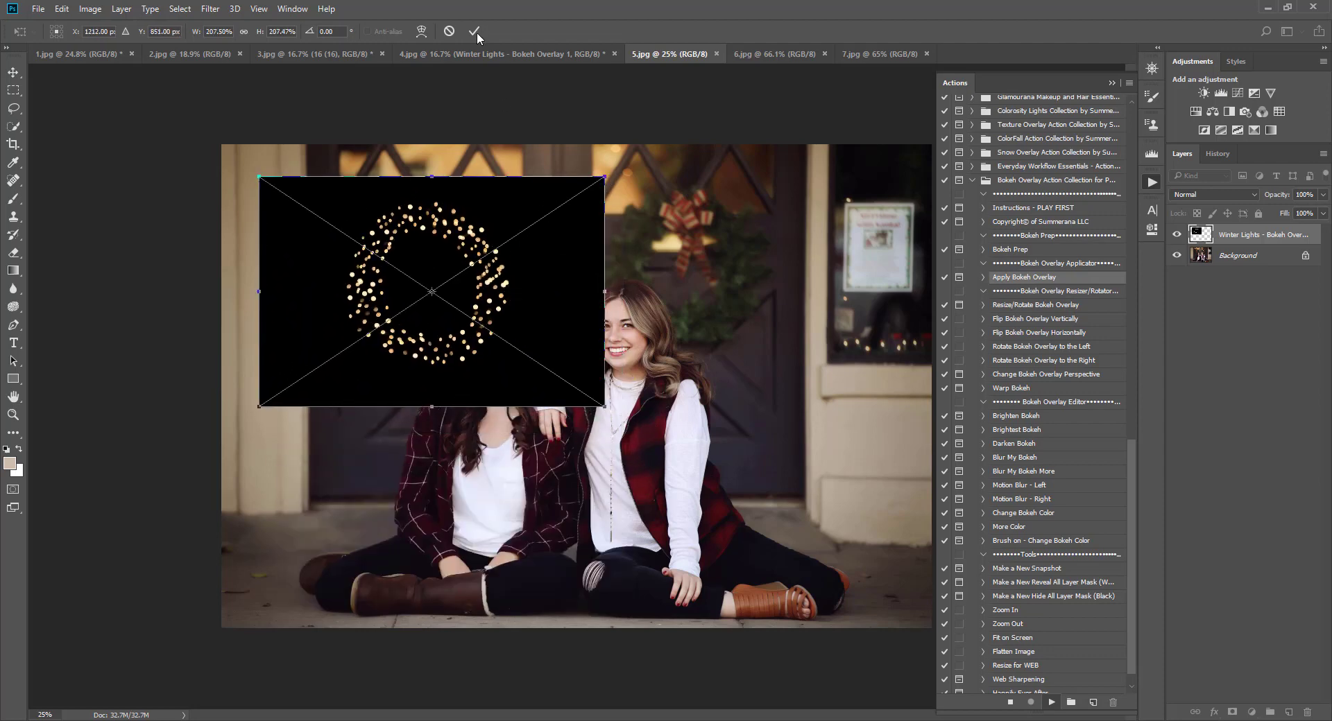
pyautogui.click(474, 31)
pyautogui.click(693, 319)
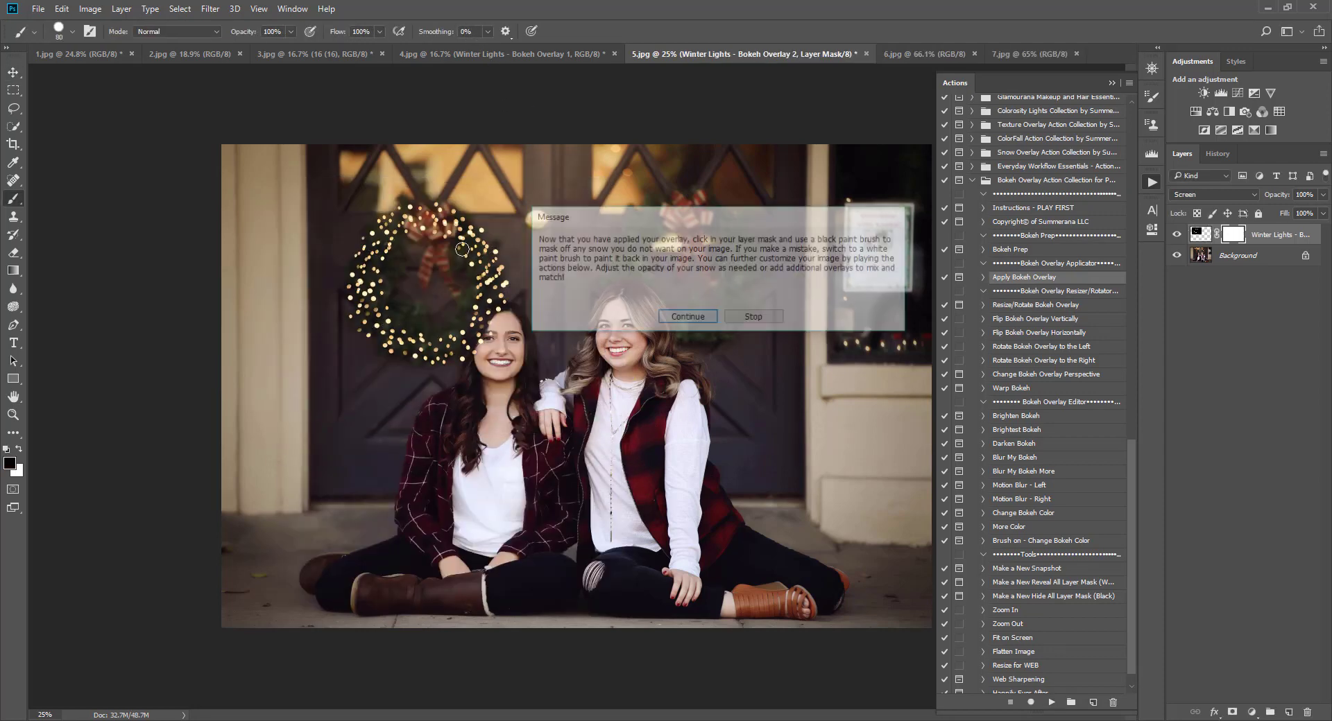
pyautogui.moveTo(471, 300); pyautogui.dragTo(473, 302)
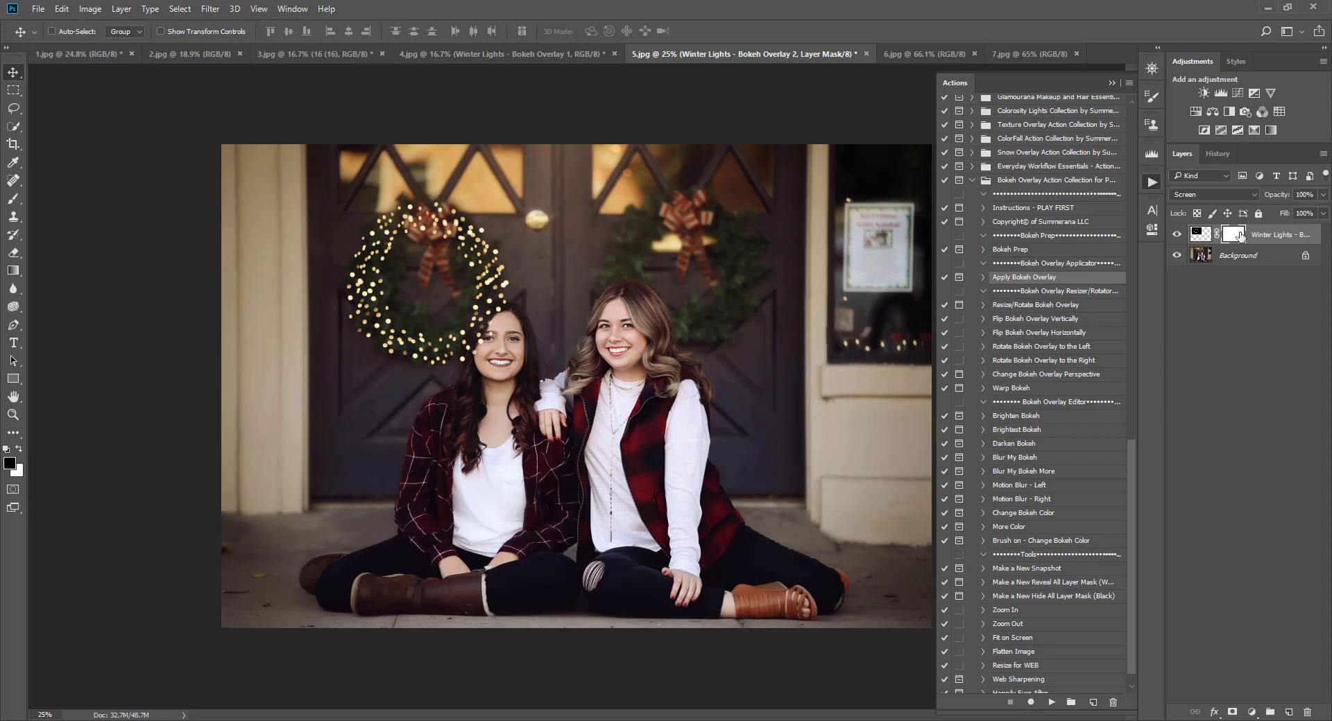
# - Mask the lights off the left wreath's bow and the left woman's hair with progressively smaller black brushes
pyautogui.click(13, 199)
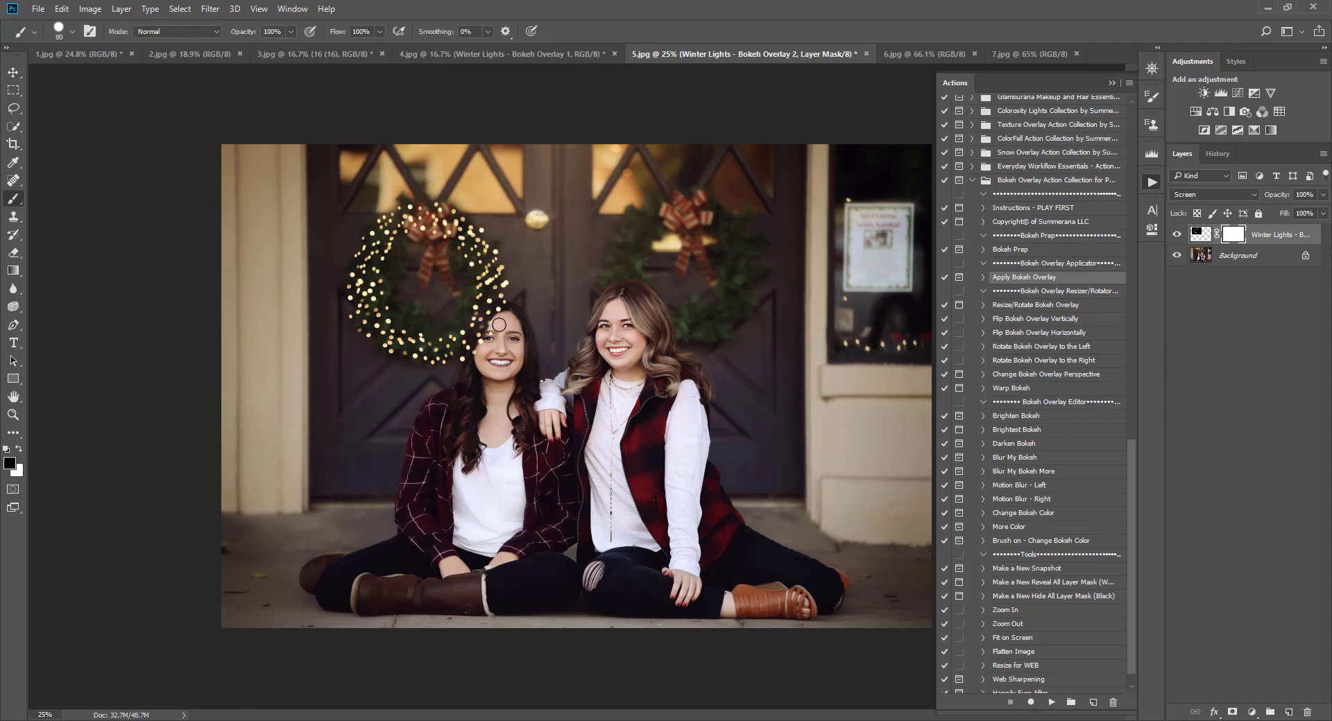
pyautogui.hotkey('ctrl', '+')
pyautogui.press('[')
pyautogui.press('[')
pyautogui.press('[')
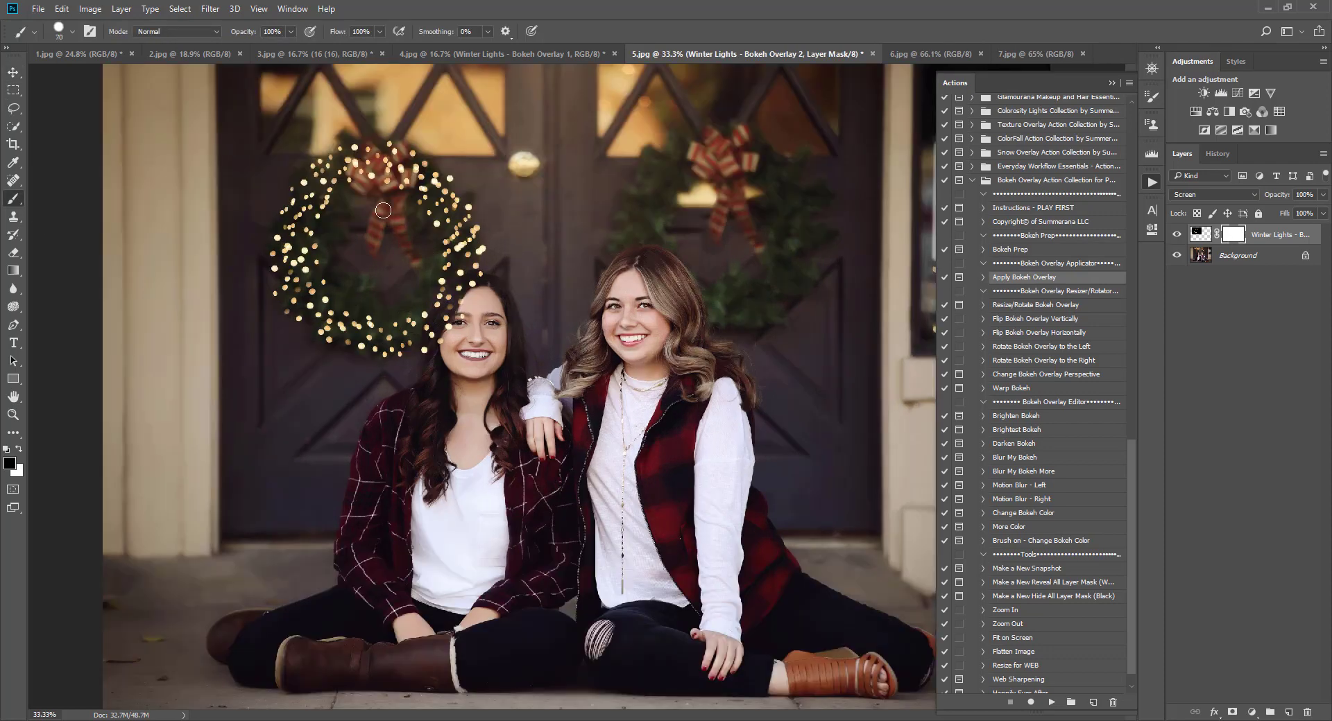
pyautogui.moveTo(379, 155)
pyautogui.mouseDown()
pyautogui.moveTo(385, 174)
pyautogui.moveTo(395, 150)
pyautogui.moveTo(354, 165)
pyautogui.mouseUp()
pyautogui.press('[')
pyautogui.press('[')
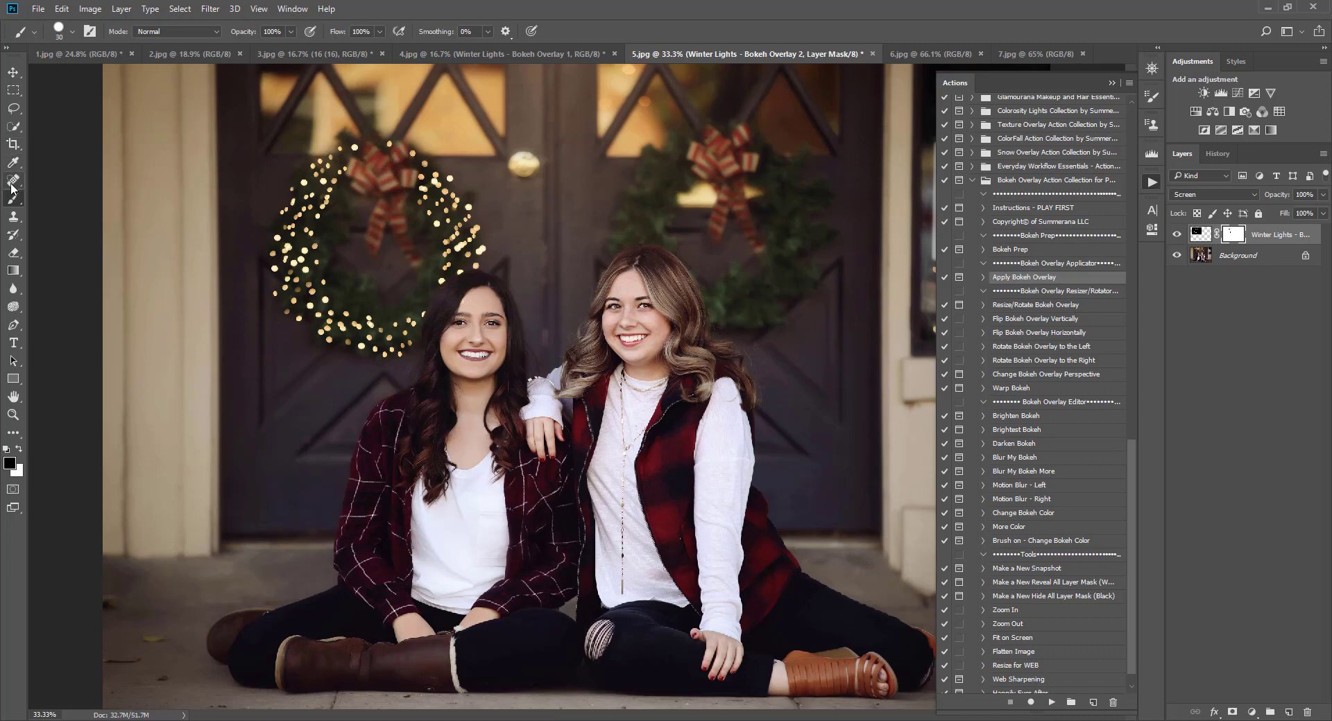
# - Target the overlay's image instead of its mask and set up the Clone Stamp tool to sample Current Layer
pyautogui.click(1204, 235)
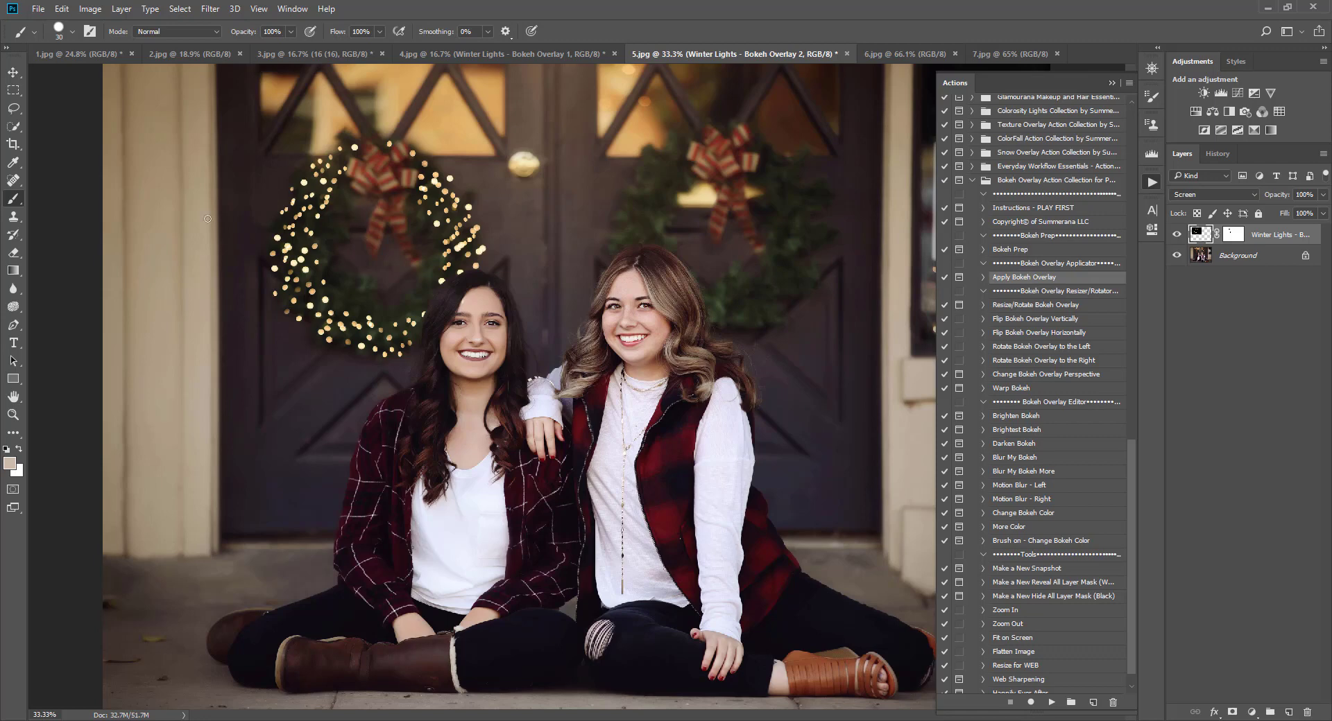
pyautogui.moveTo(21, 222); pyautogui.dragTo(56, 222)
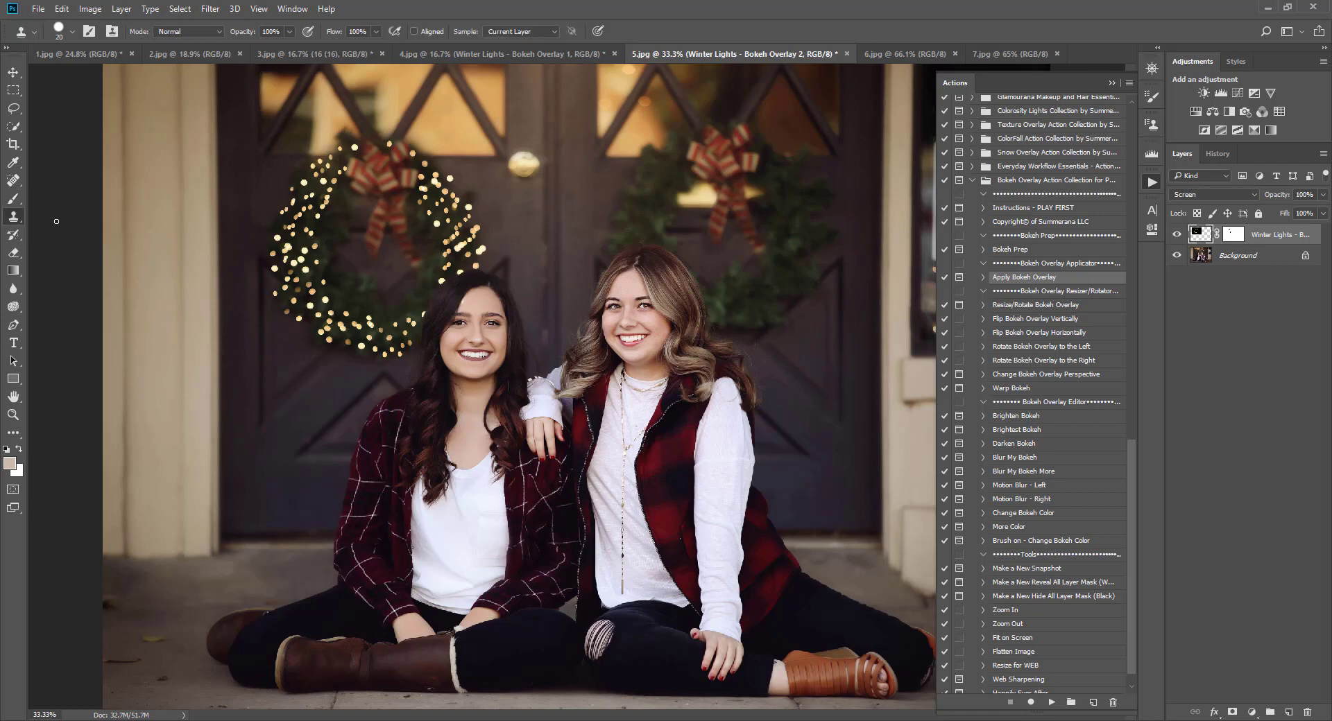
pyautogui.click(15, 222)
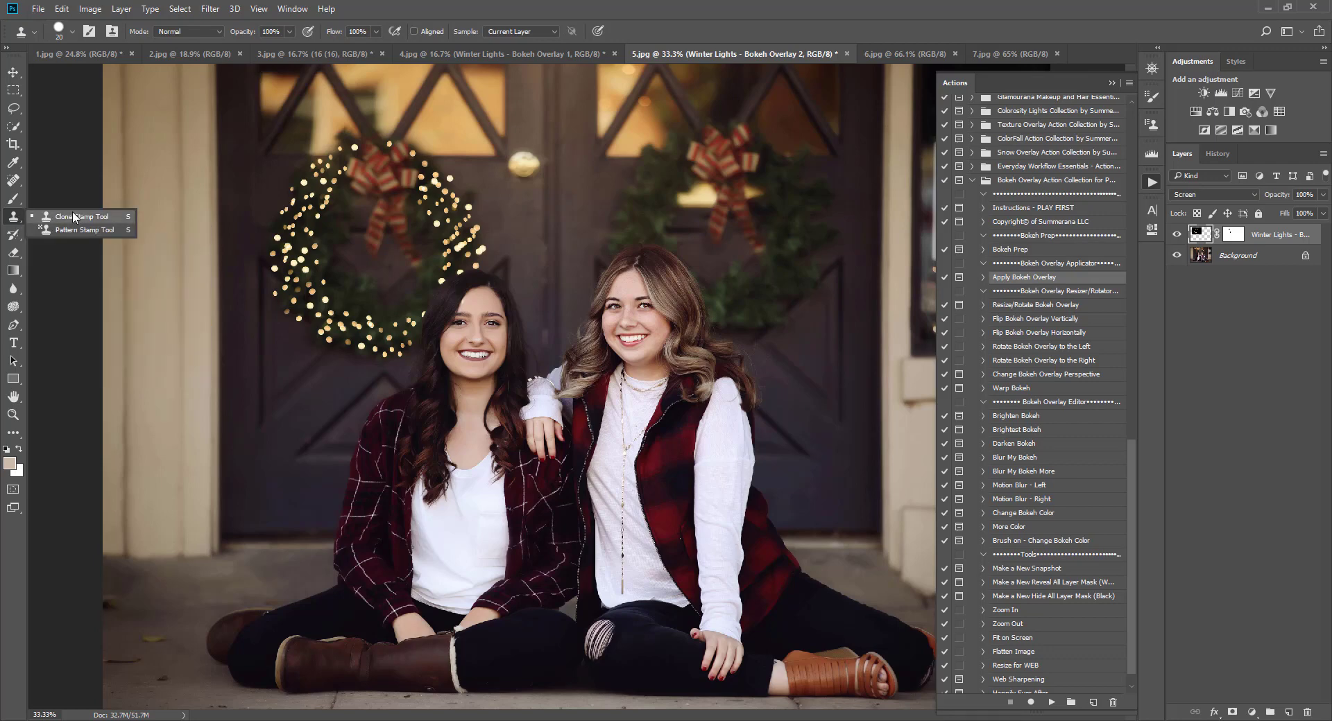
pyautogui.click(111, 220)
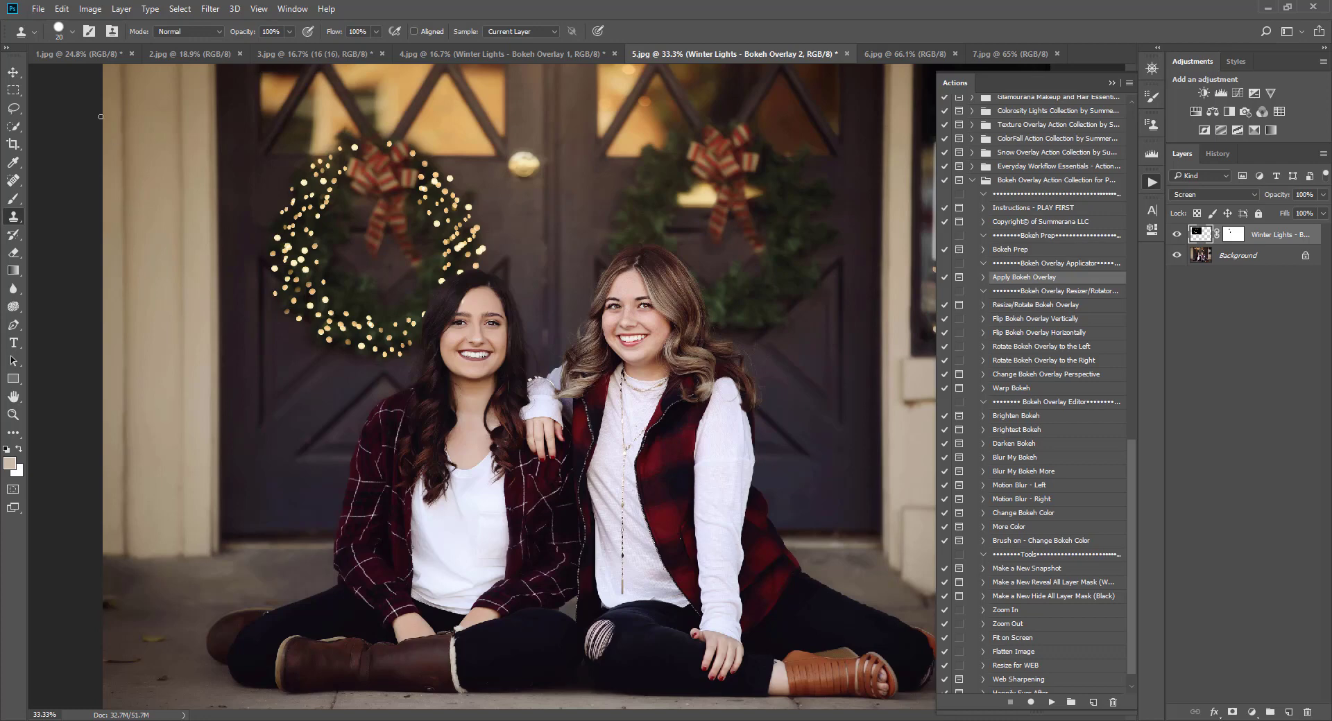
pyautogui.click(58, 31)
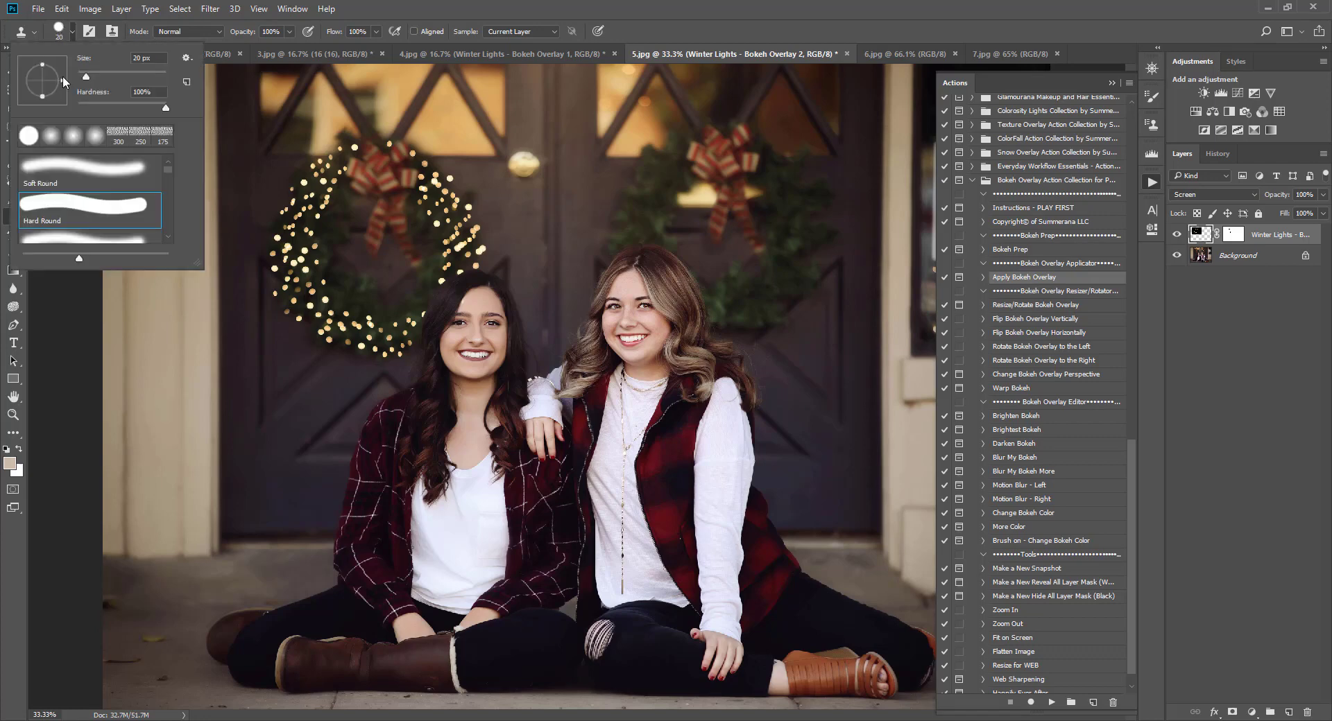
pyautogui.click(635, 11)
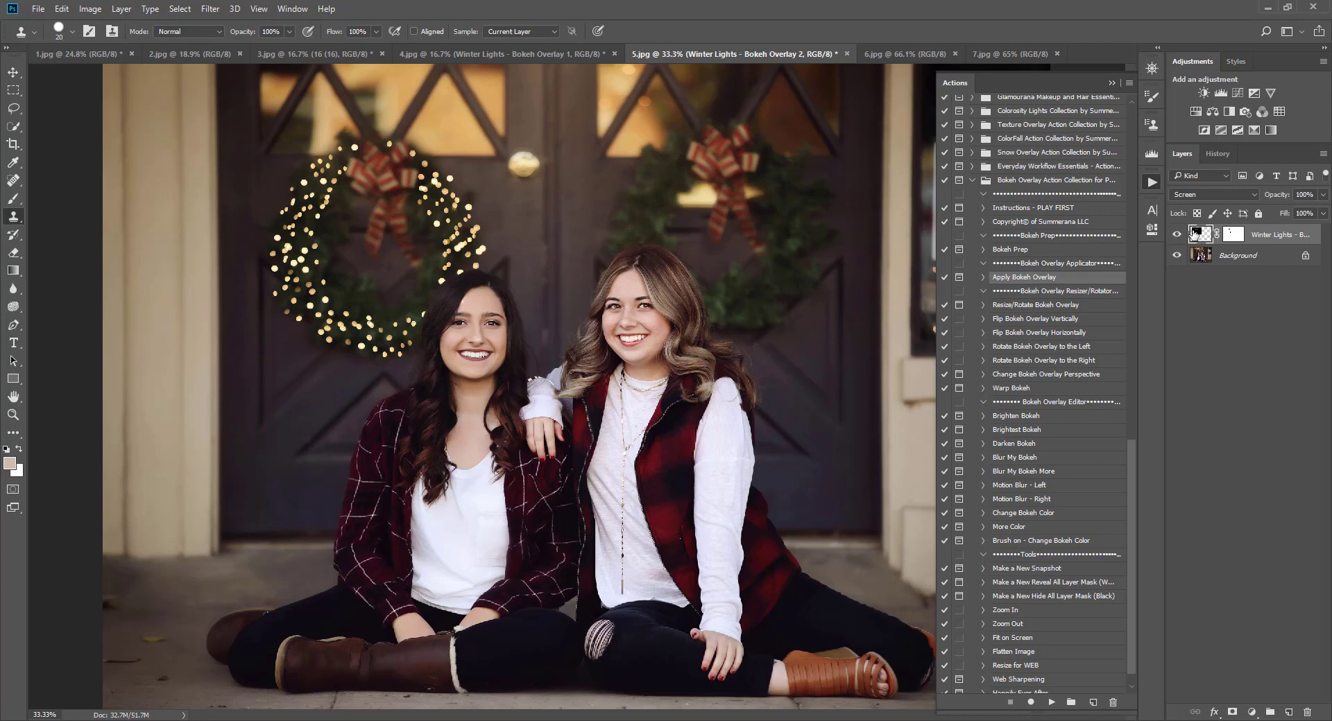
pyautogui.click(514, 32)
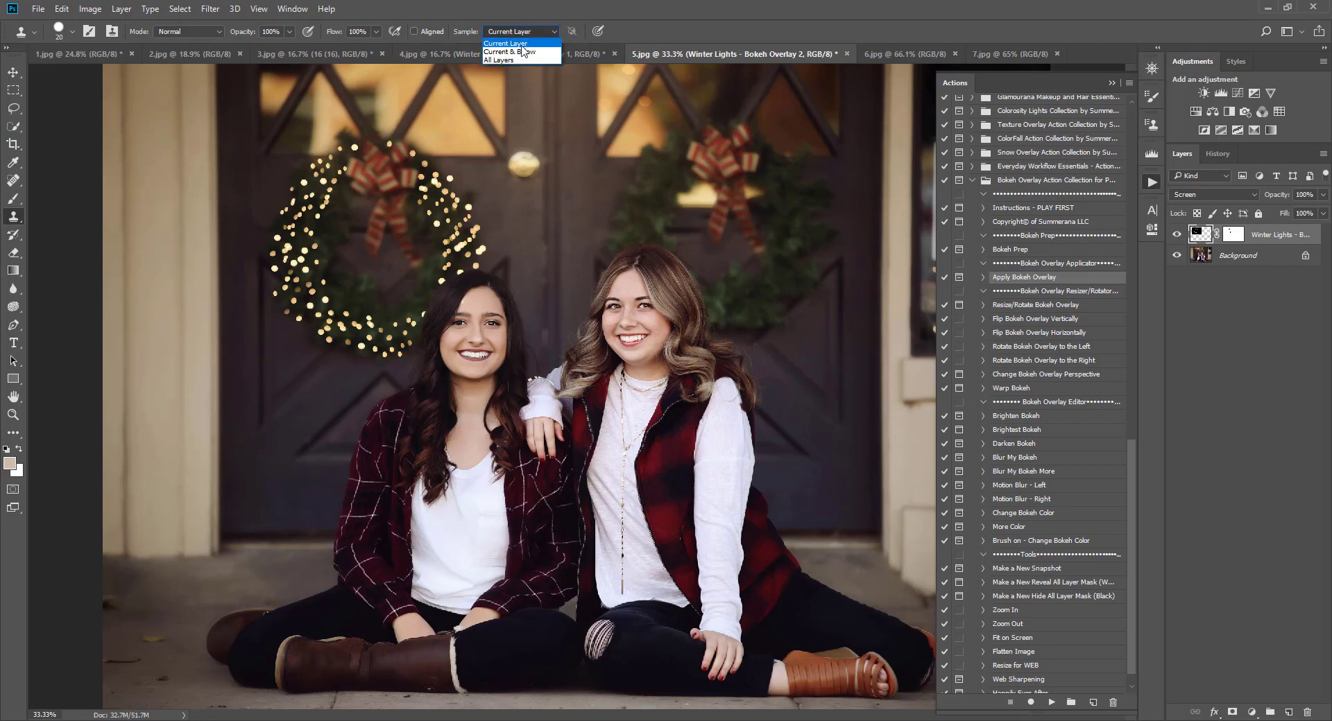
pyautogui.click(528, 44)
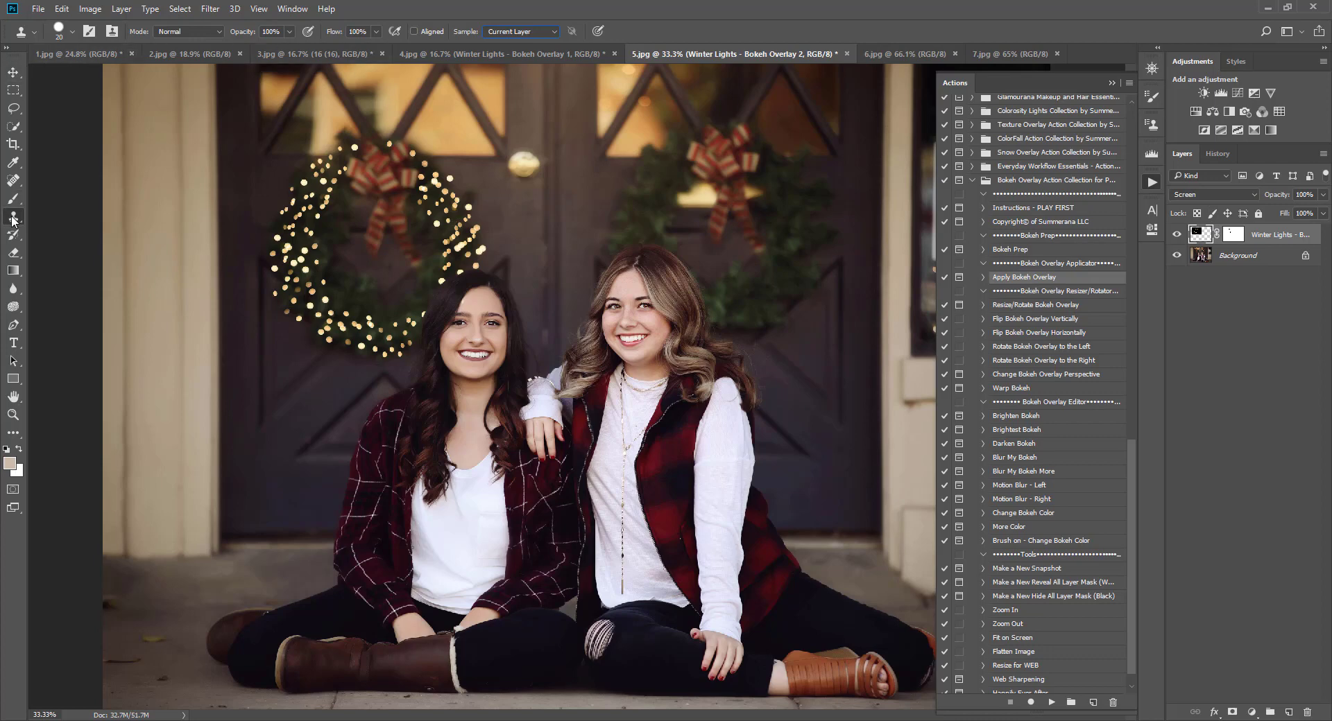
# - Clone lights into the left wreath's sparse areas with an enlarged stamp, undo stray stamps, and return to the Brush tool with default colors
pyautogui.press(']')
pyautogui.click(62, 9)
pyautogui.click(67, 25)
pyautogui.click(488, 310)
pyautogui.hotkey('ctrl', 'z')
pyautogui.hotkey('ctrl', '-')
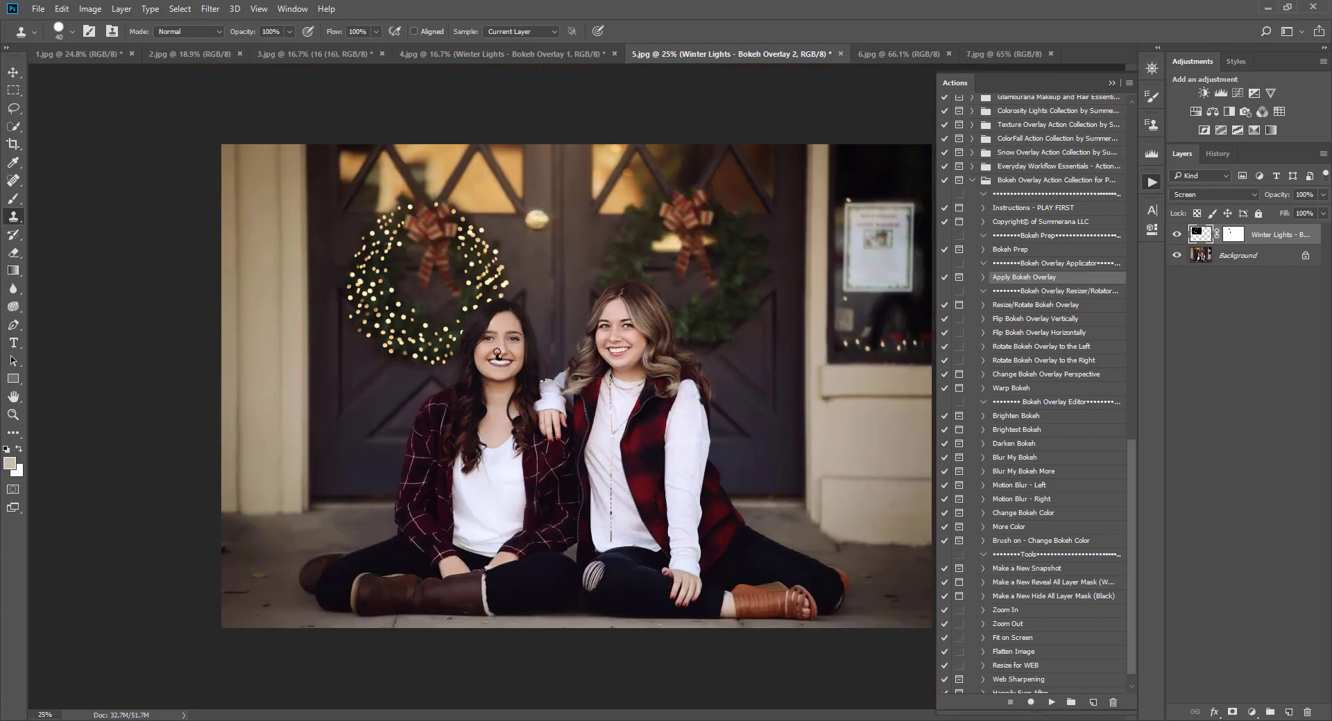
pyautogui.press('b')
pyautogui.press('d')
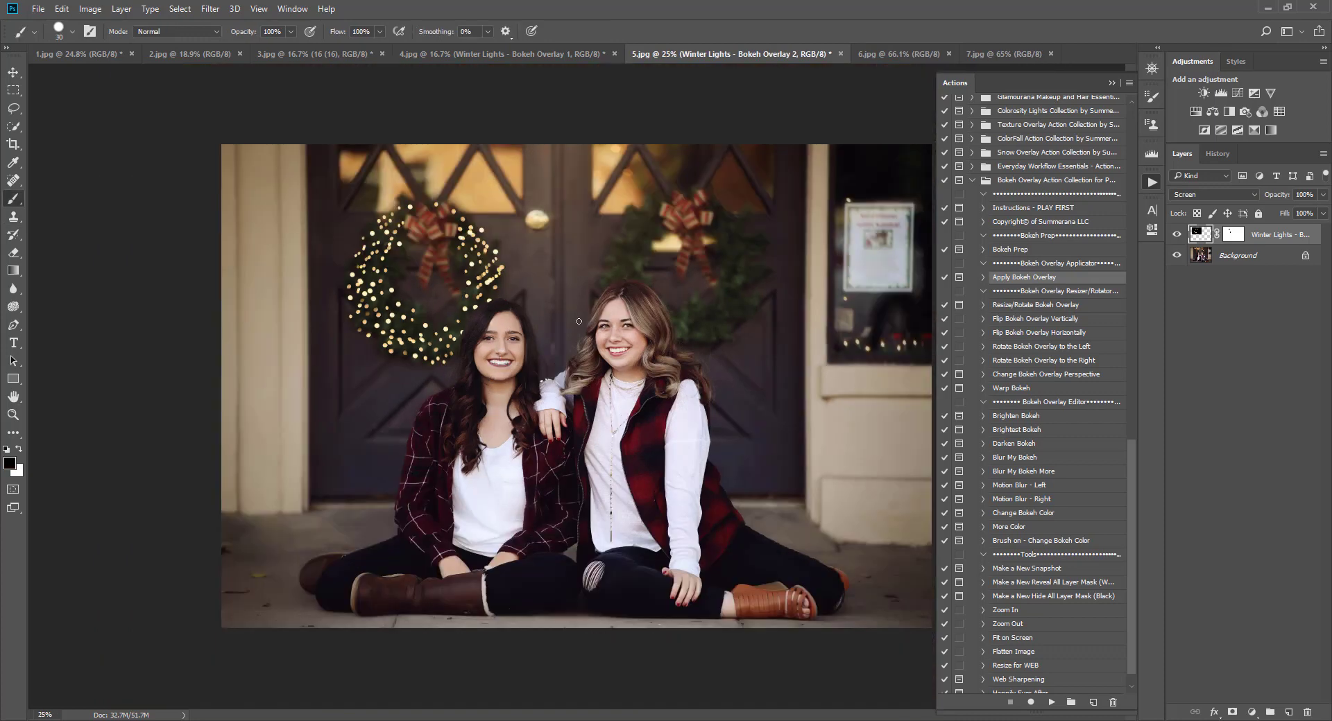
pyautogui.click(62, 8)
pyautogui.click(61, 8)
# - Duplicate the overlay layer within 5.jpg and move the copy onto the right-hand door wreath
pyautogui.rightClick(1280, 233)
pyautogui.click(1124, 150)
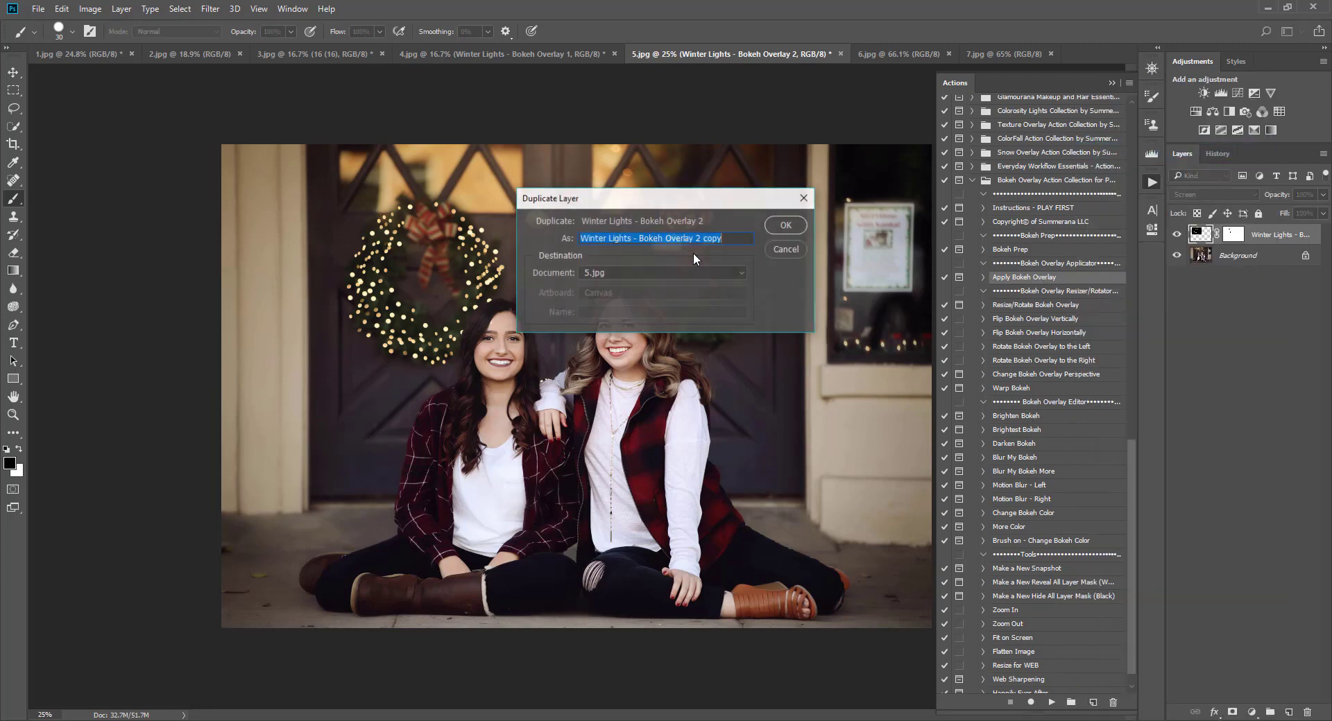
pyautogui.click(786, 226)
pyautogui.click(12, 72)
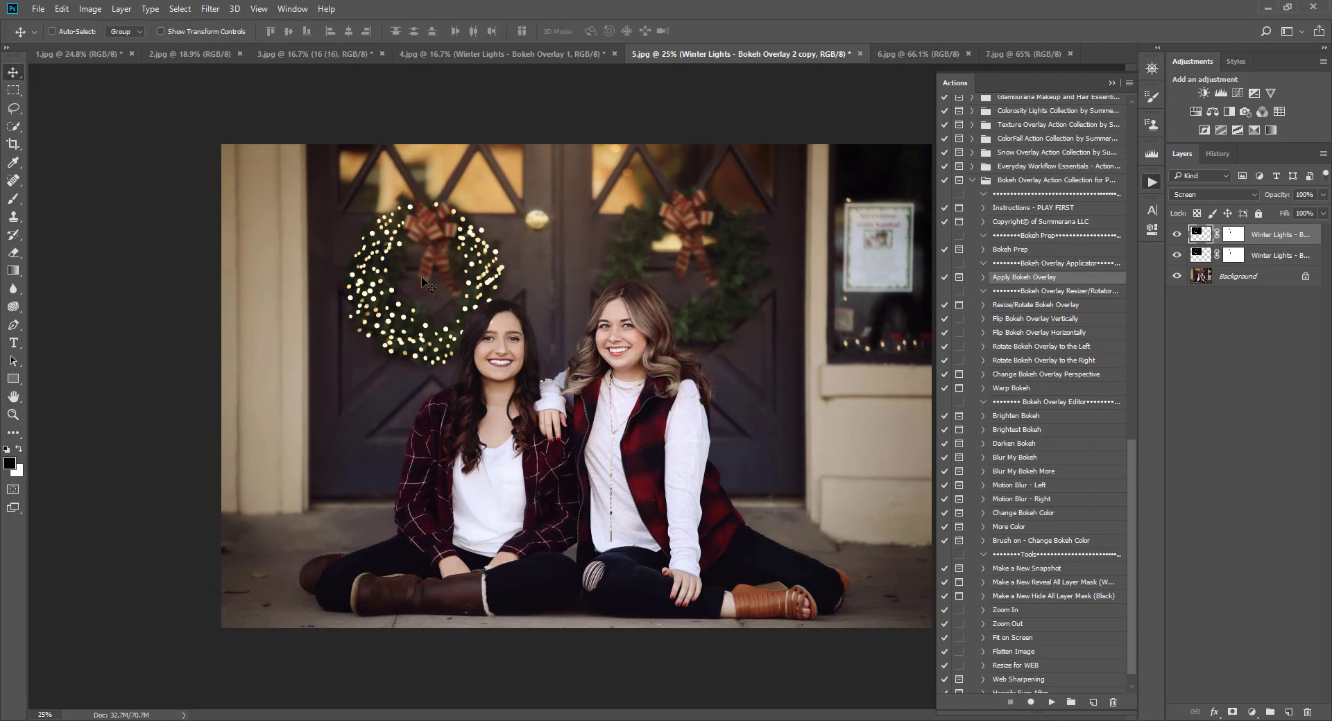
pyautogui.moveTo(422, 276); pyautogui.dragTo(673, 270)
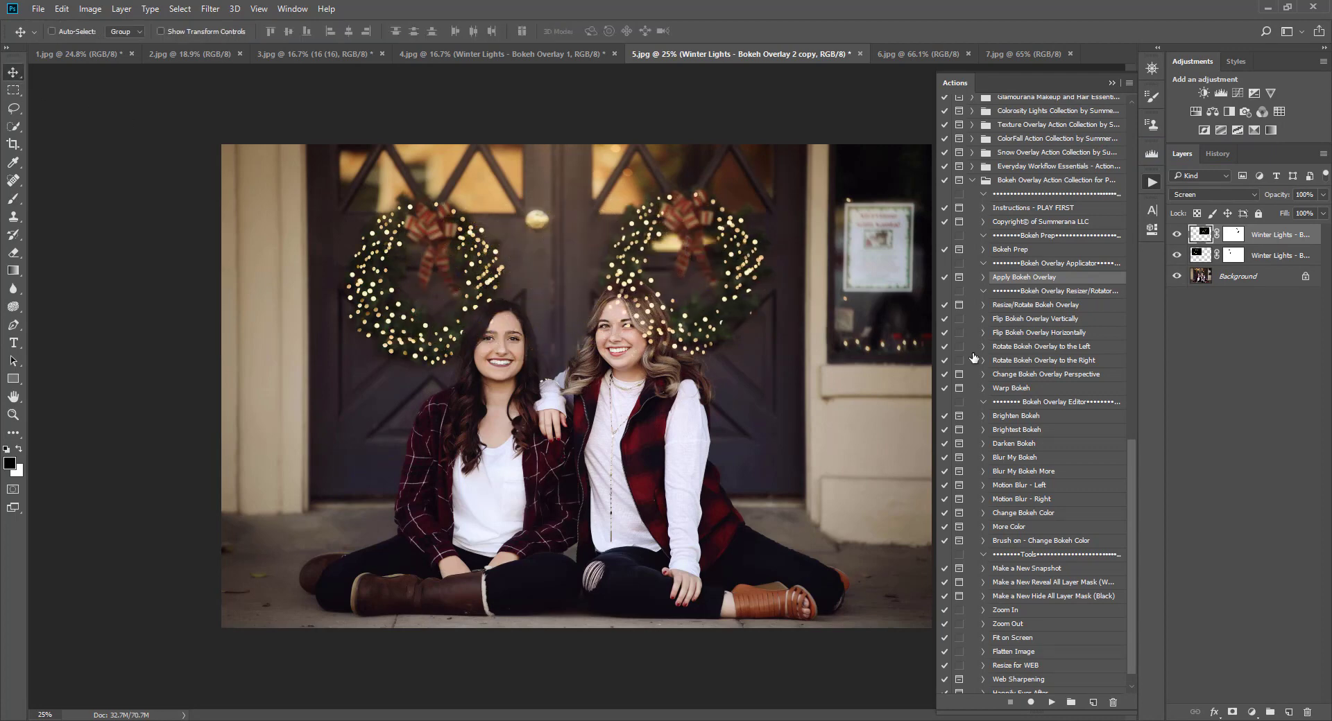
# - Run the Flip Bokeh Overlay Horizontally action on the right-hand overlay copy
pyautogui.click(1030, 320)
pyautogui.click(1031, 333)
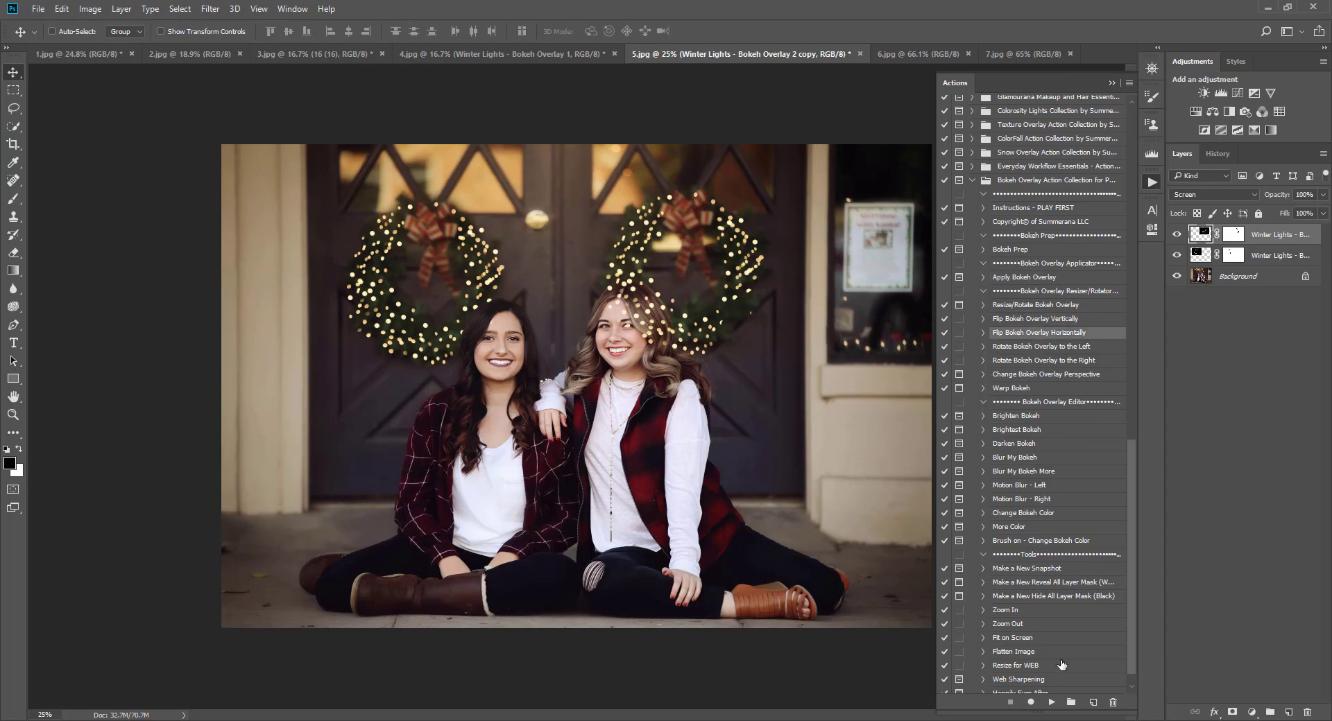
pyautogui.click(1051, 703)
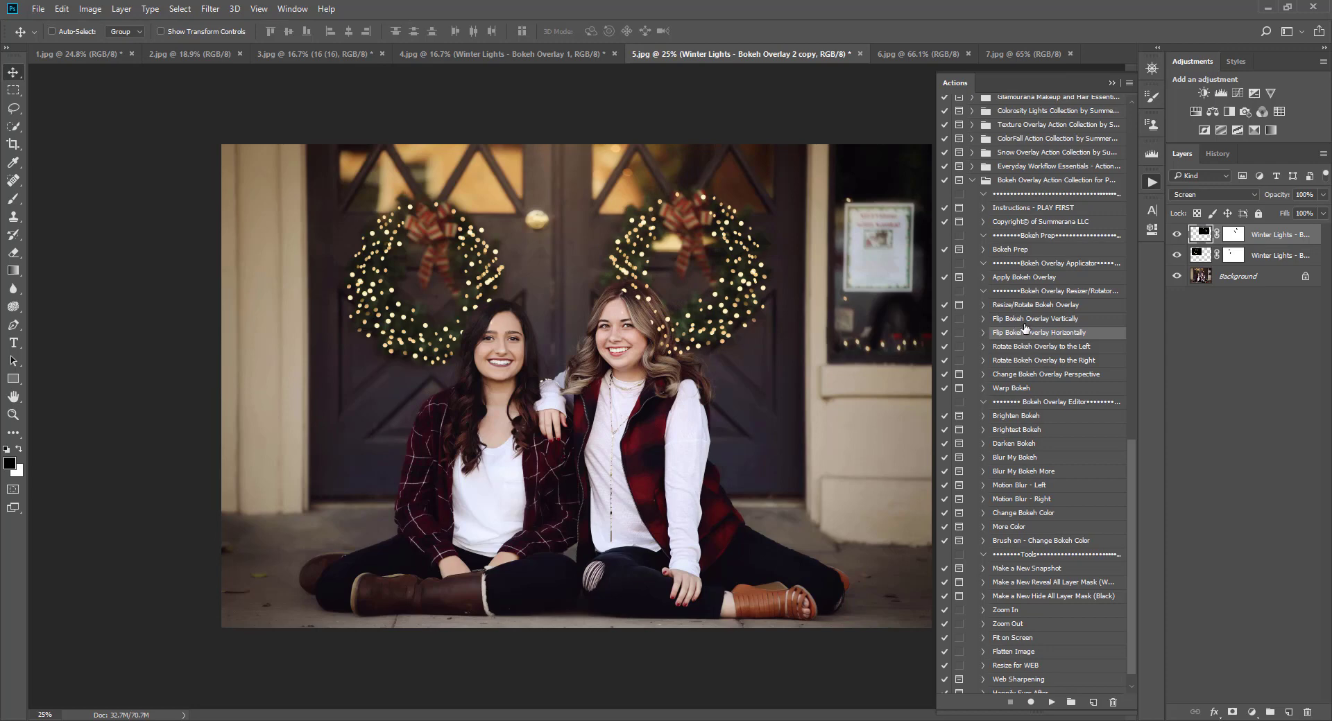
# - Adjust the flipped overlay's fit on the right-hand wreath with the Resize/Rotate Bokeh Overlay action
pyautogui.click(1032, 374)
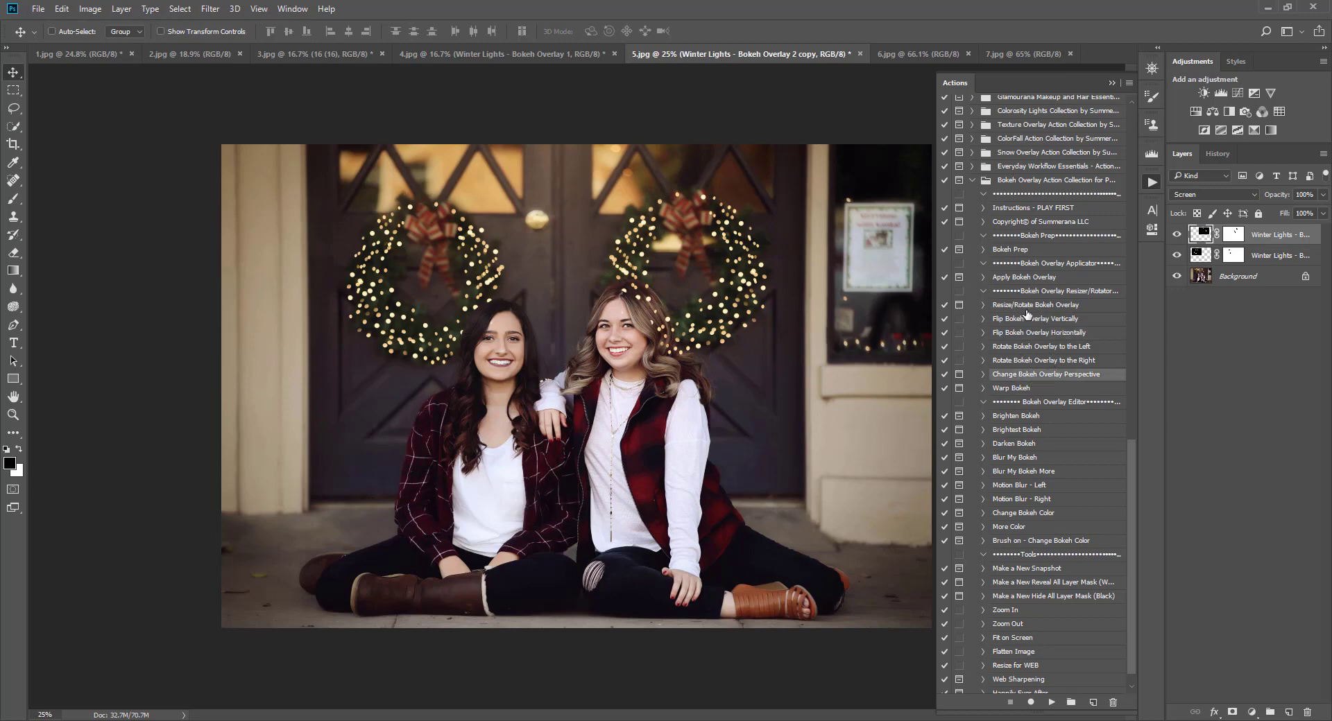
pyautogui.click(1029, 308)
pyautogui.moveTo(751, 257); pyautogui.dragTo(753, 262)
# - Target the overlay copy's mask and paint black over the lights on the right-hand woman's head and hair
pyautogui.click(1233, 235)
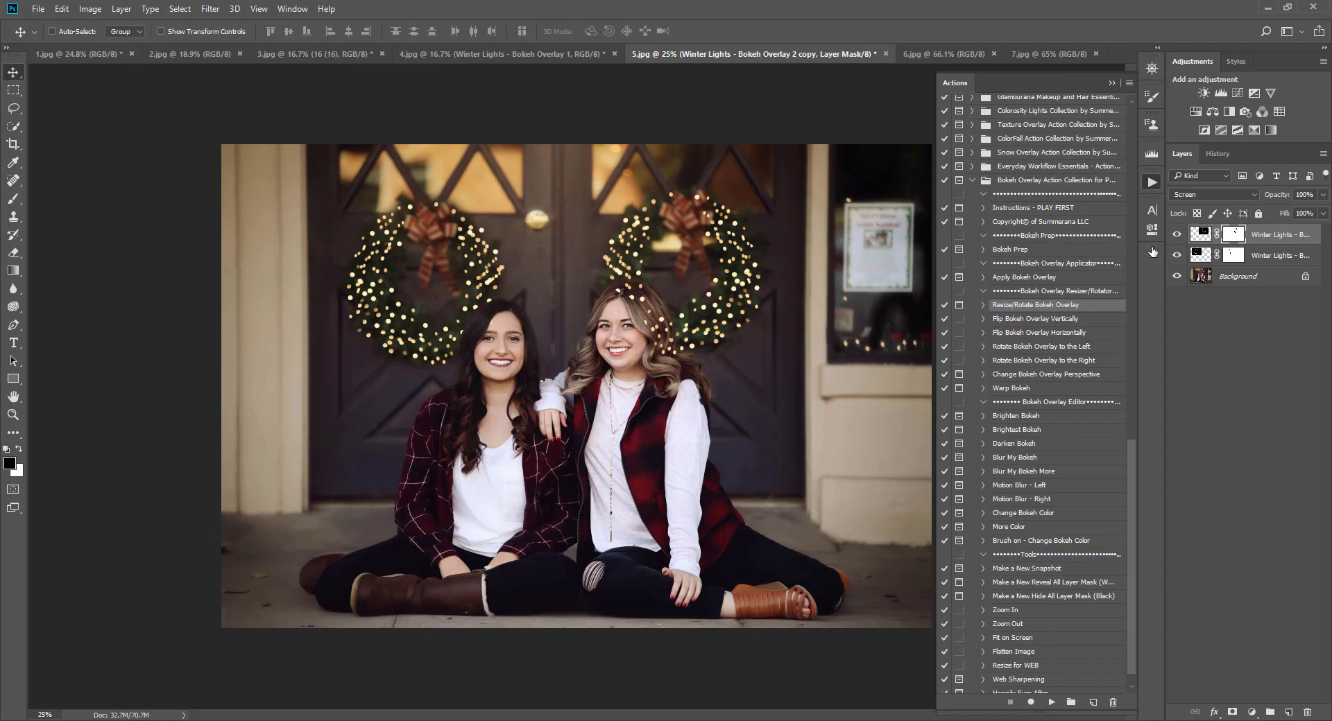
pyautogui.click(14, 199)
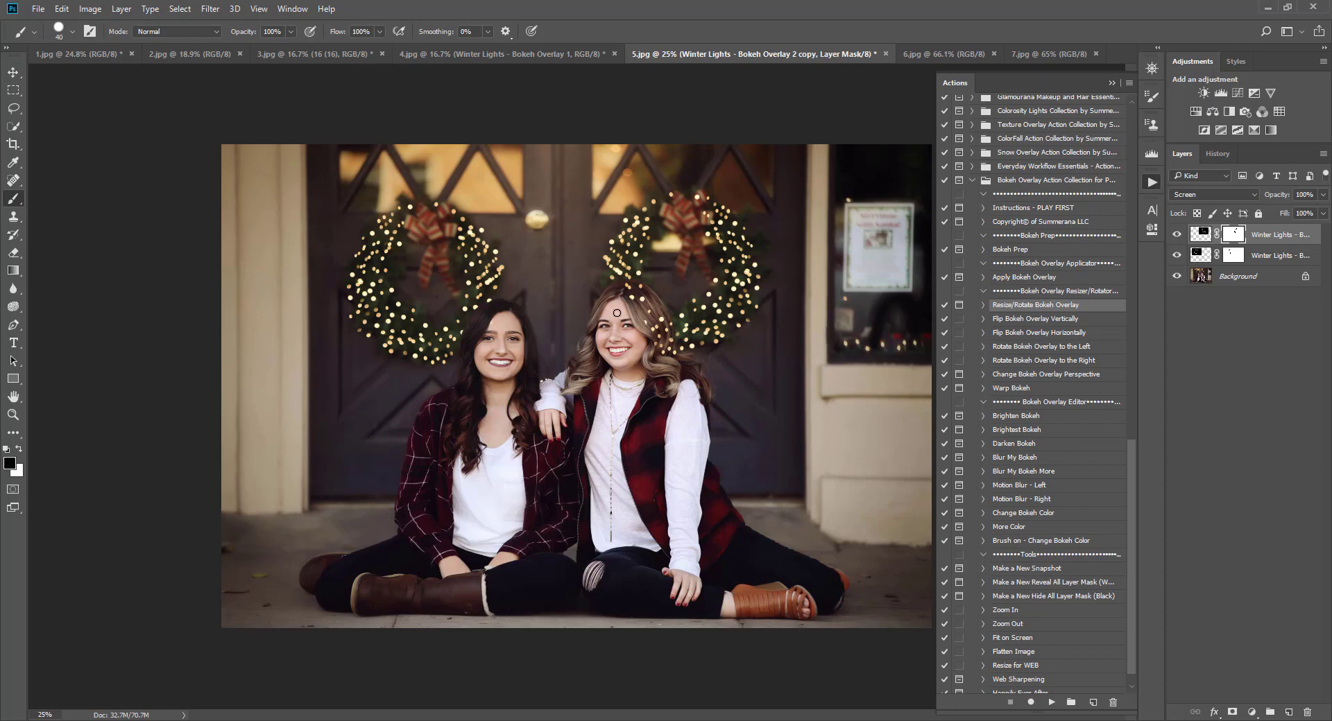
pyautogui.moveTo(626, 286)
pyautogui.mouseDown()
pyautogui.moveTo(642, 323)
pyautogui.moveTo(616, 308)
pyautogui.moveTo(631, 303)
pyautogui.moveTo(667, 347)
pyautogui.mouseUp()
# - Target the overlay copy's image, clone lights into the right wreath's gaps with the Clone Stamp tool, and undo an unwanted stamp
pyautogui.click(1200, 235)
pyautogui.click(14, 219)
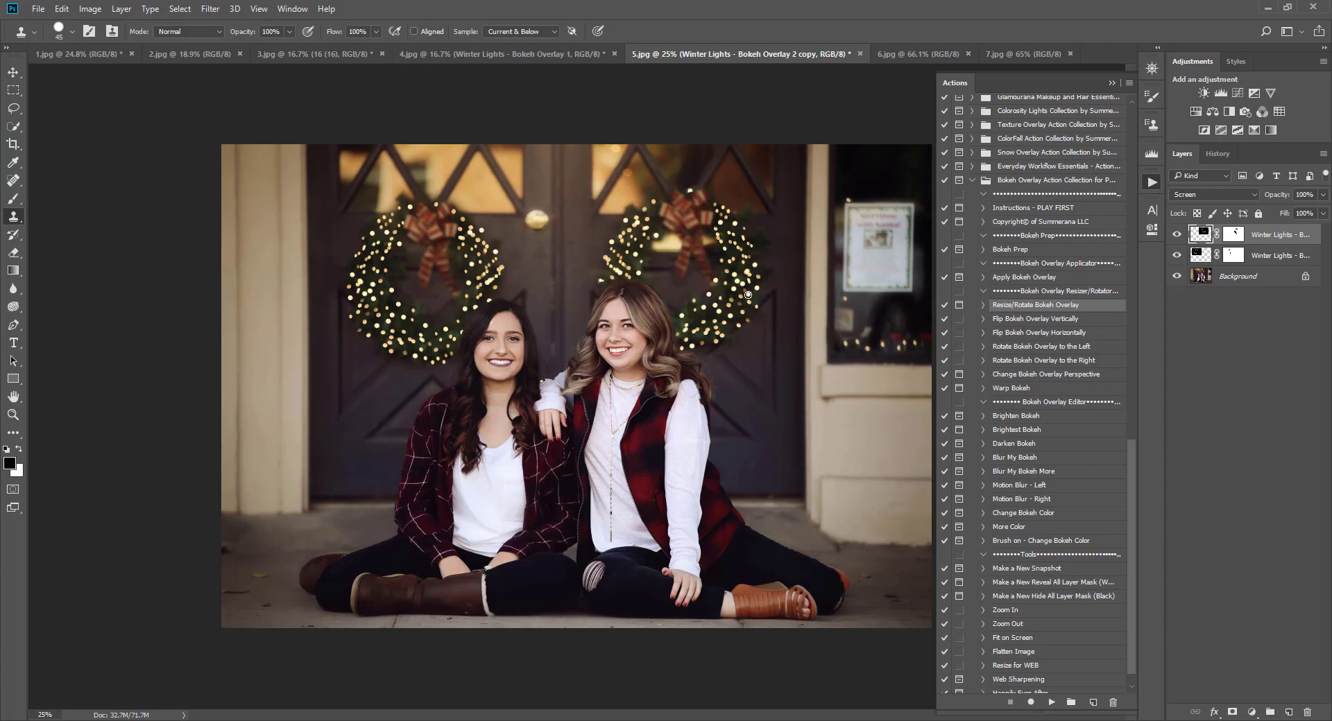
pyautogui.click(62, 9)
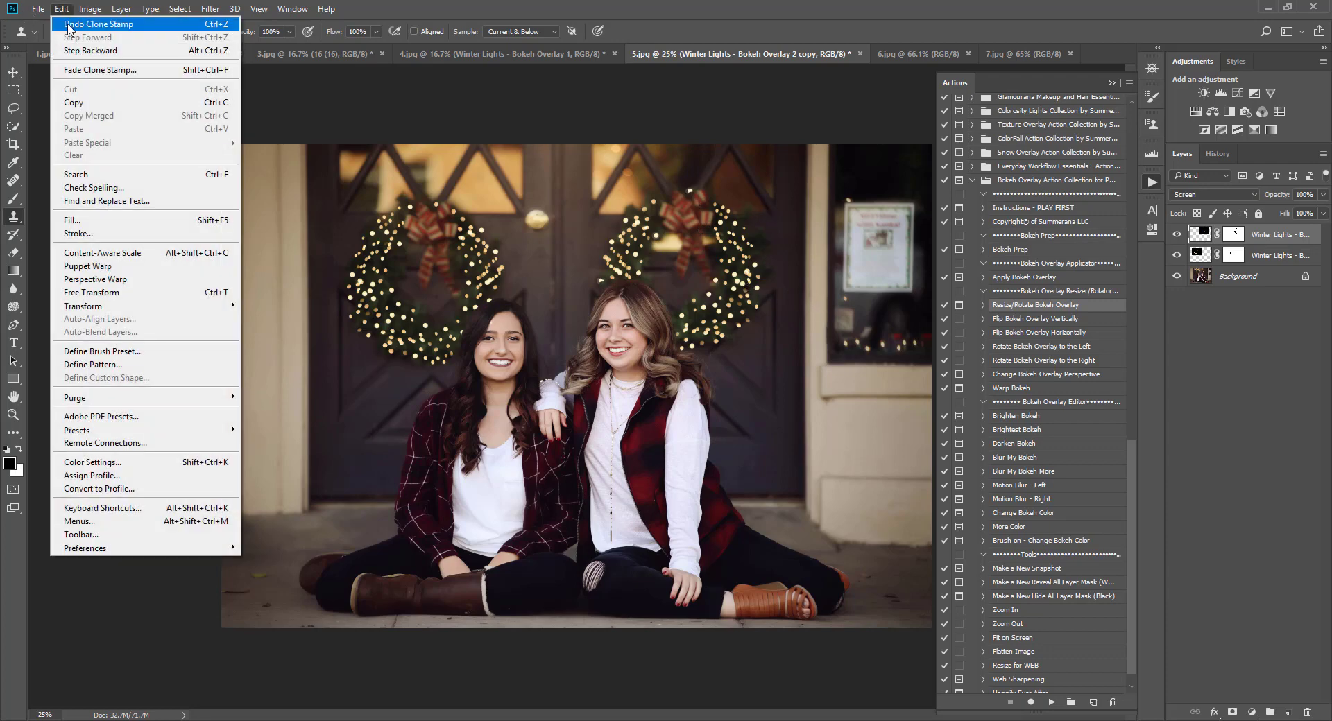
pyautogui.click(68, 25)
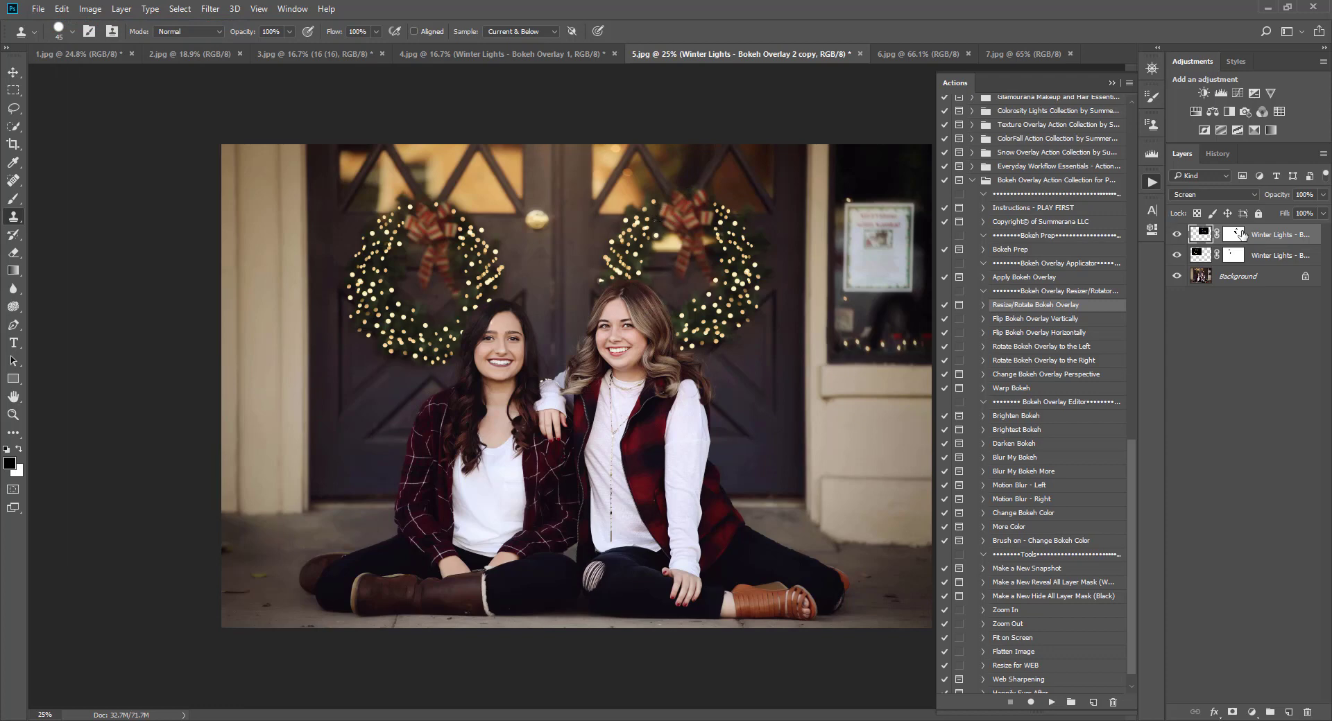
pyautogui.hotkey('alt', 'e')
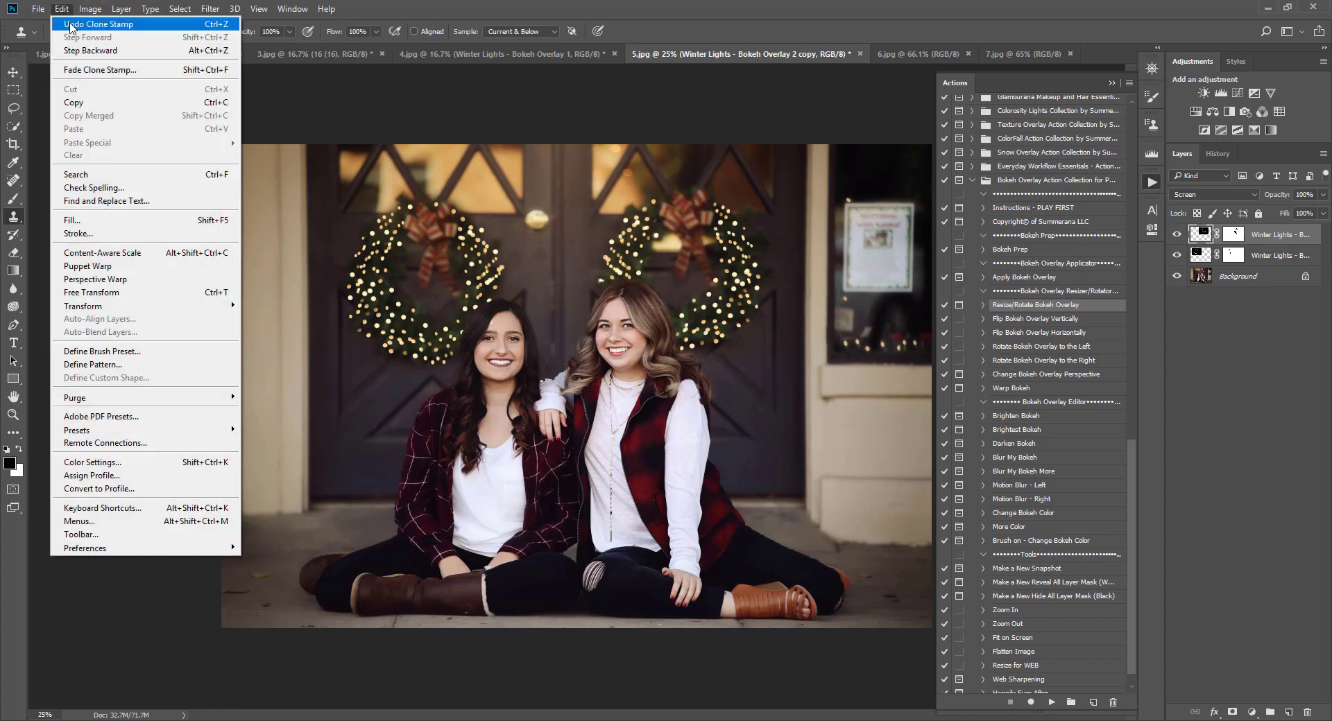
pyautogui.press('Escape')
# - Apply the right-hand overlay's layer mask and add a fresh white layer mask to it
pyautogui.moveTo(1237, 238)
pyautogui.mouseDown()
pyautogui.moveTo(1286, 643)
pyautogui.moveTo(1231, 242)
pyautogui.mouseUp()
pyautogui.rightClick(1230, 242)
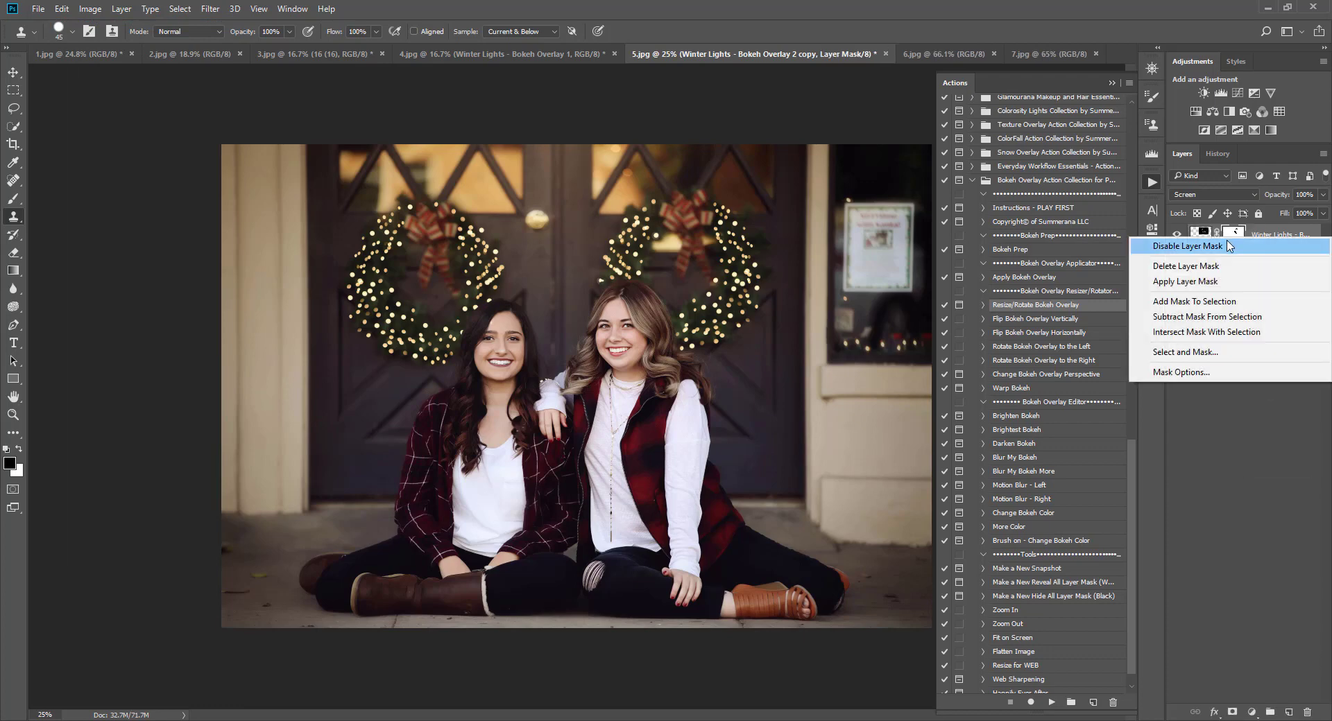
pyautogui.click(1204, 280)
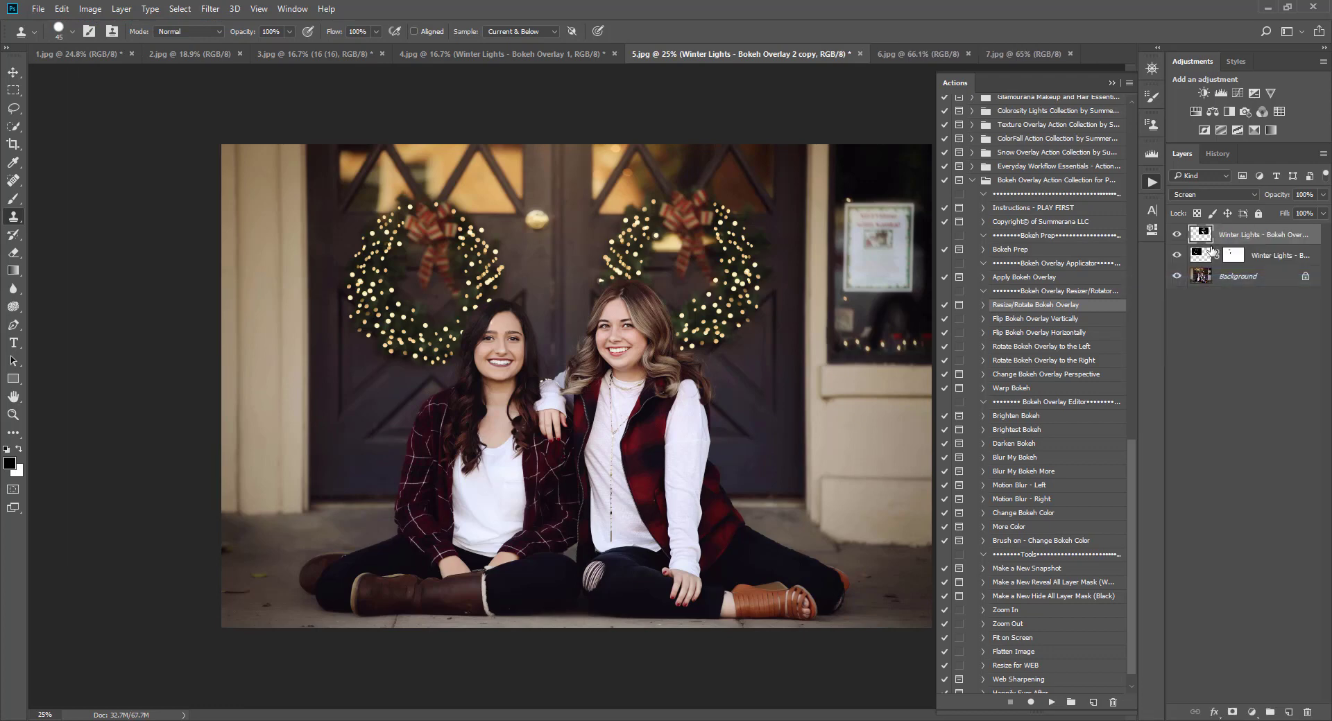
pyautogui.click(1234, 714)
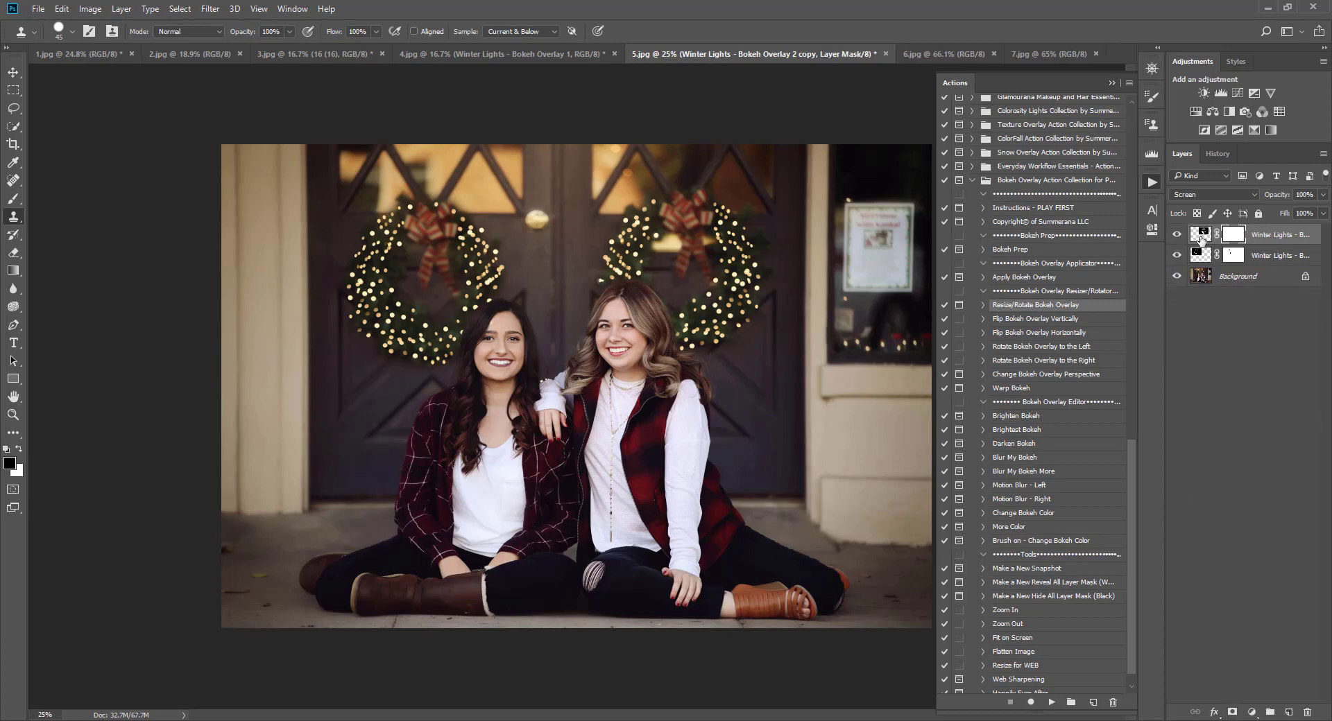
# - Target the right-hand overlay's image and run the Darken Bokeh action on it
pyautogui.click(1202, 235)
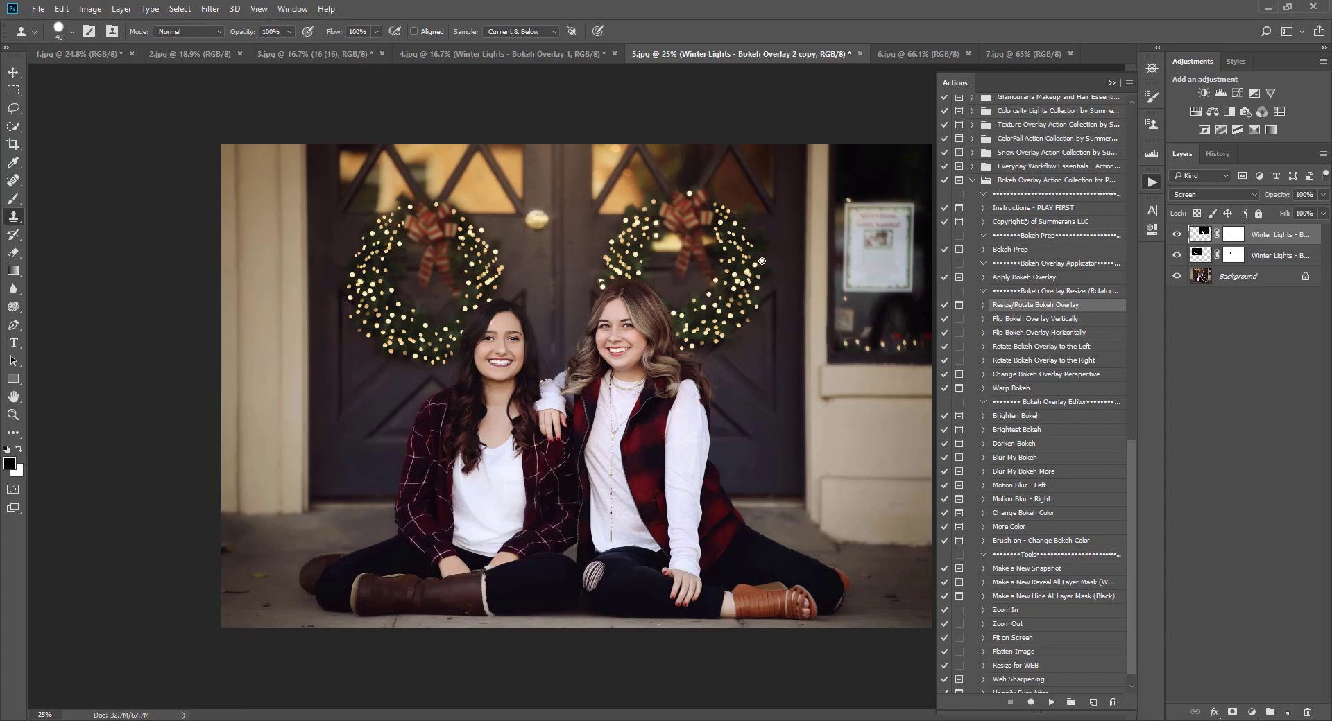
pyautogui.keyDown('ctrl'); pyautogui.doubleClick(999, 444); pyautogui.keyUp('ctrl')
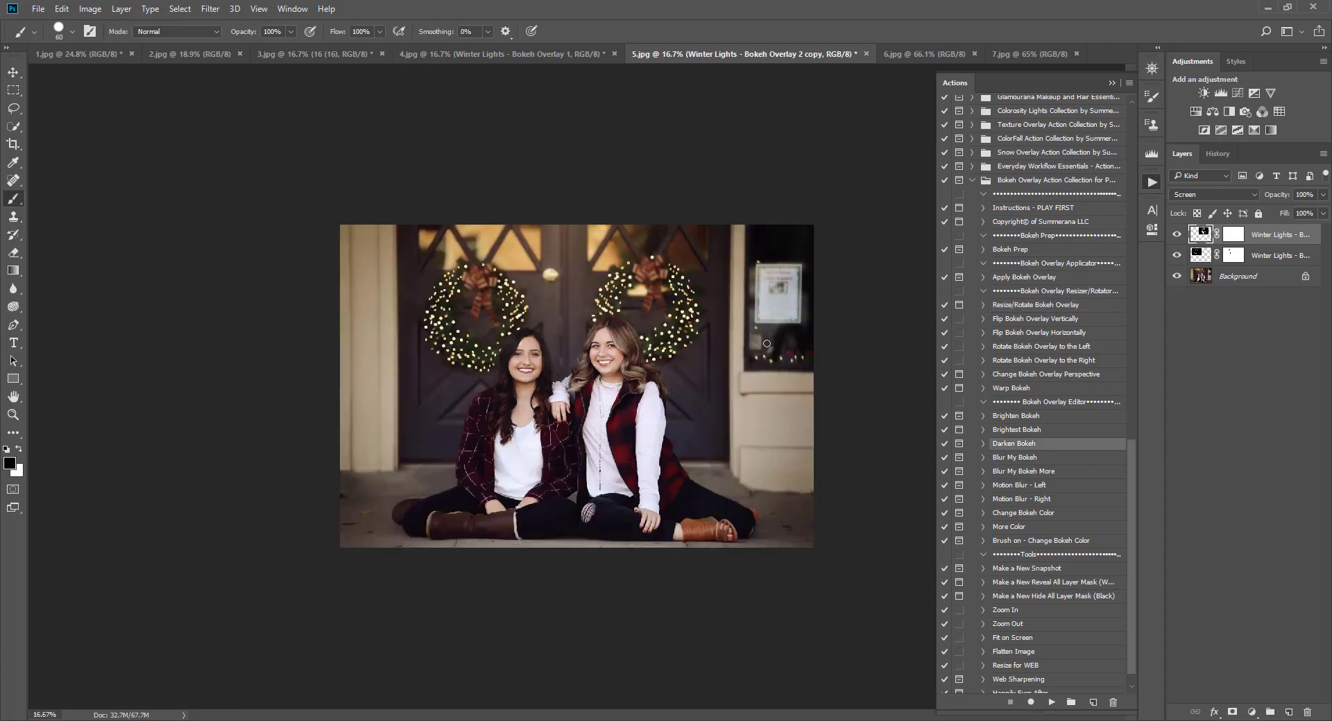
# - Select both wreath overlay layers in 5.jpg and merge them into one layer
pyautogui.hotkey('ctrl', '+')
pyautogui.hotkey('ctrl', '+')
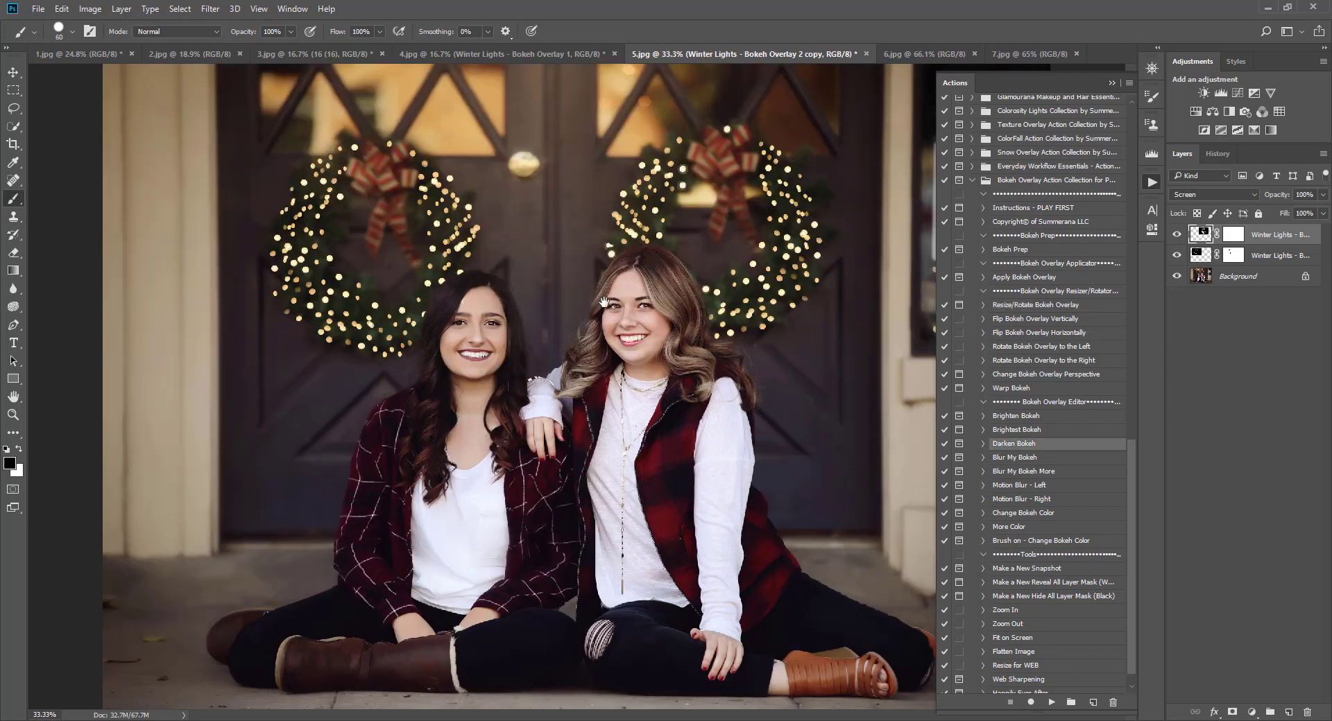
pyautogui.click(1112, 82)
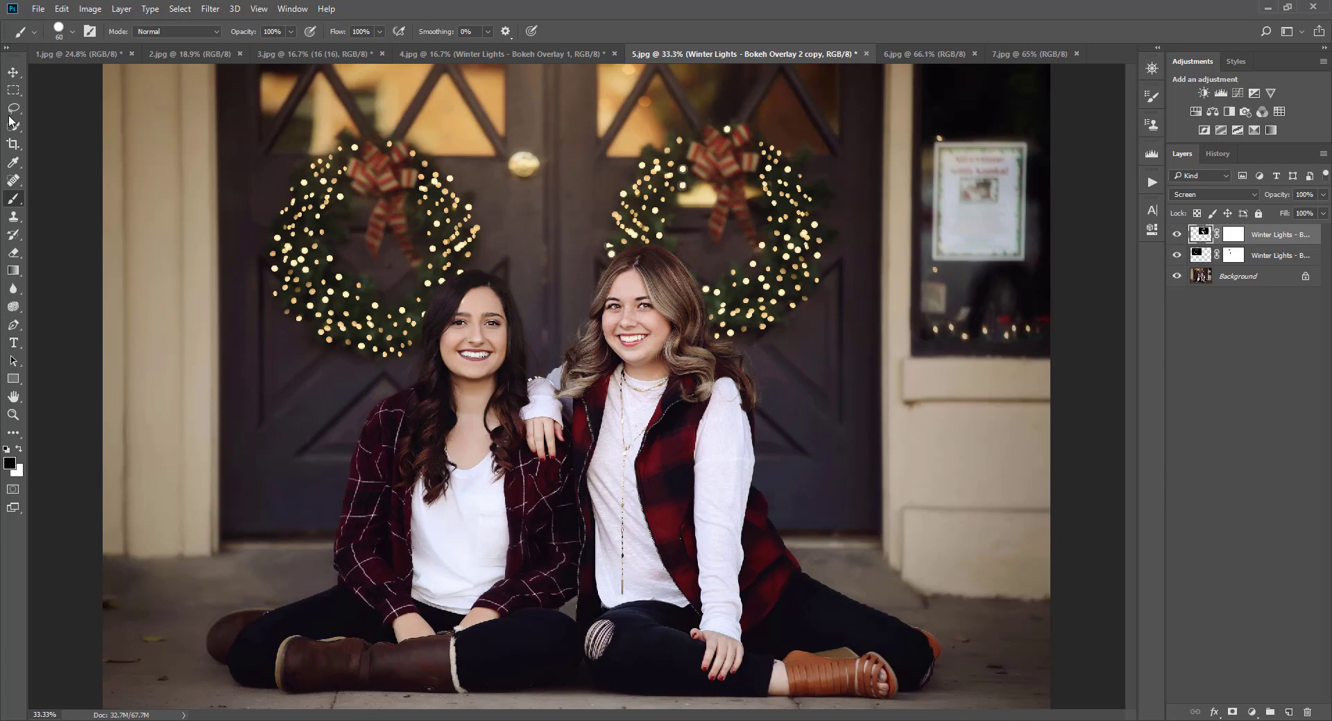
pyautogui.click(13, 72)
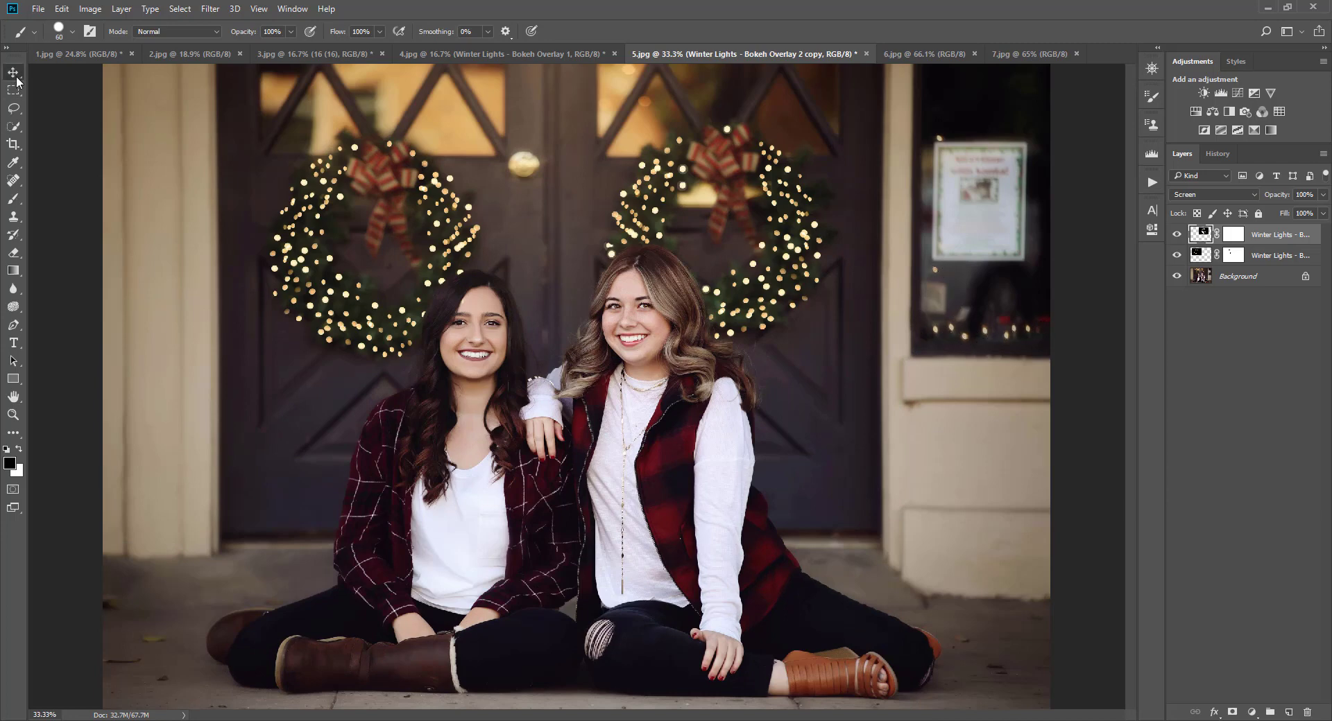
pyautogui.click(1152, 182)
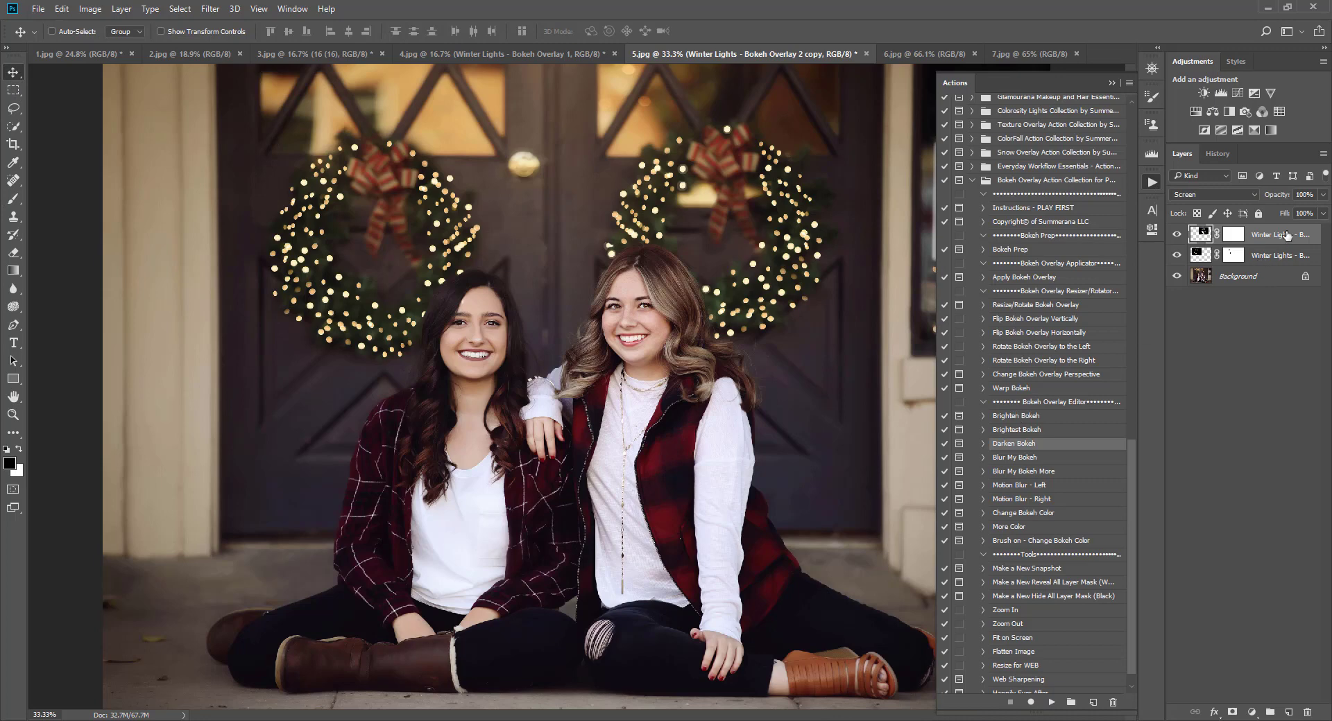
pyautogui.press('ctrl')
pyautogui.keyDown('ctrl'); pyautogui.click(1271, 257); pyautogui.keyUp('ctrl')
pyautogui.rightClick(1272, 239)
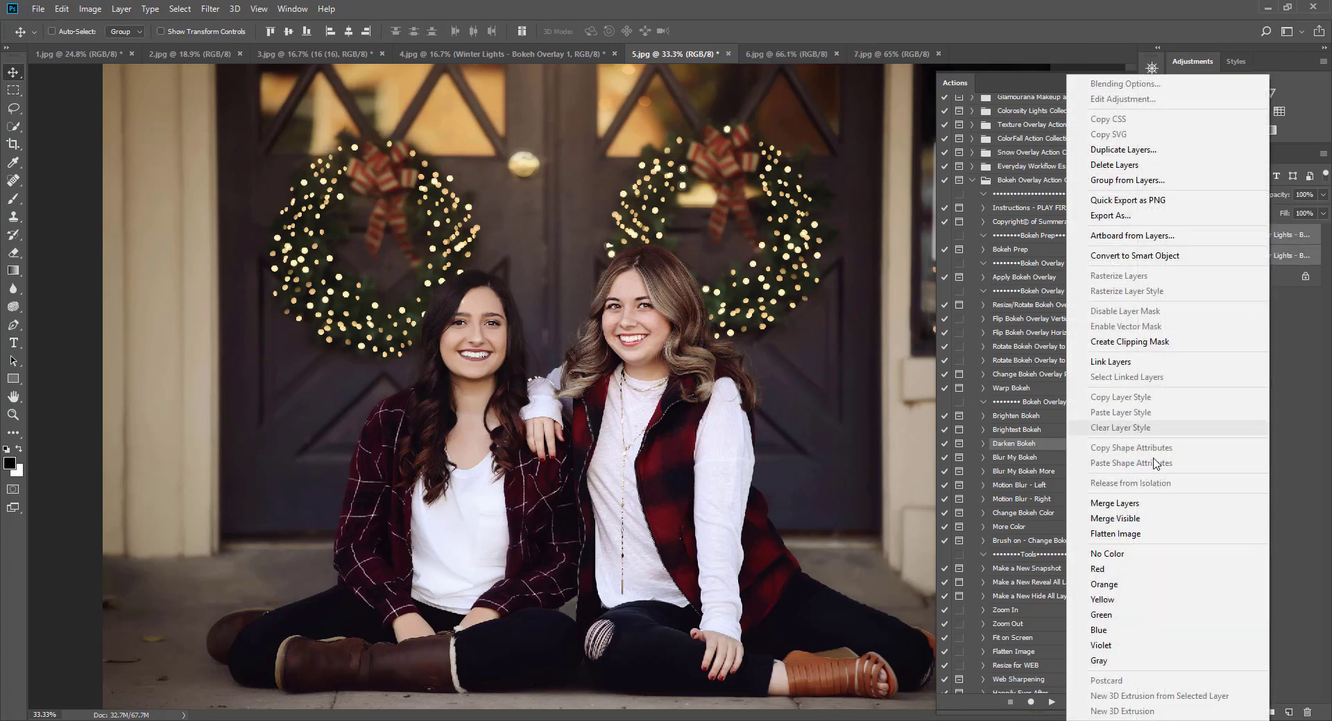
pyautogui.click(1133, 508)
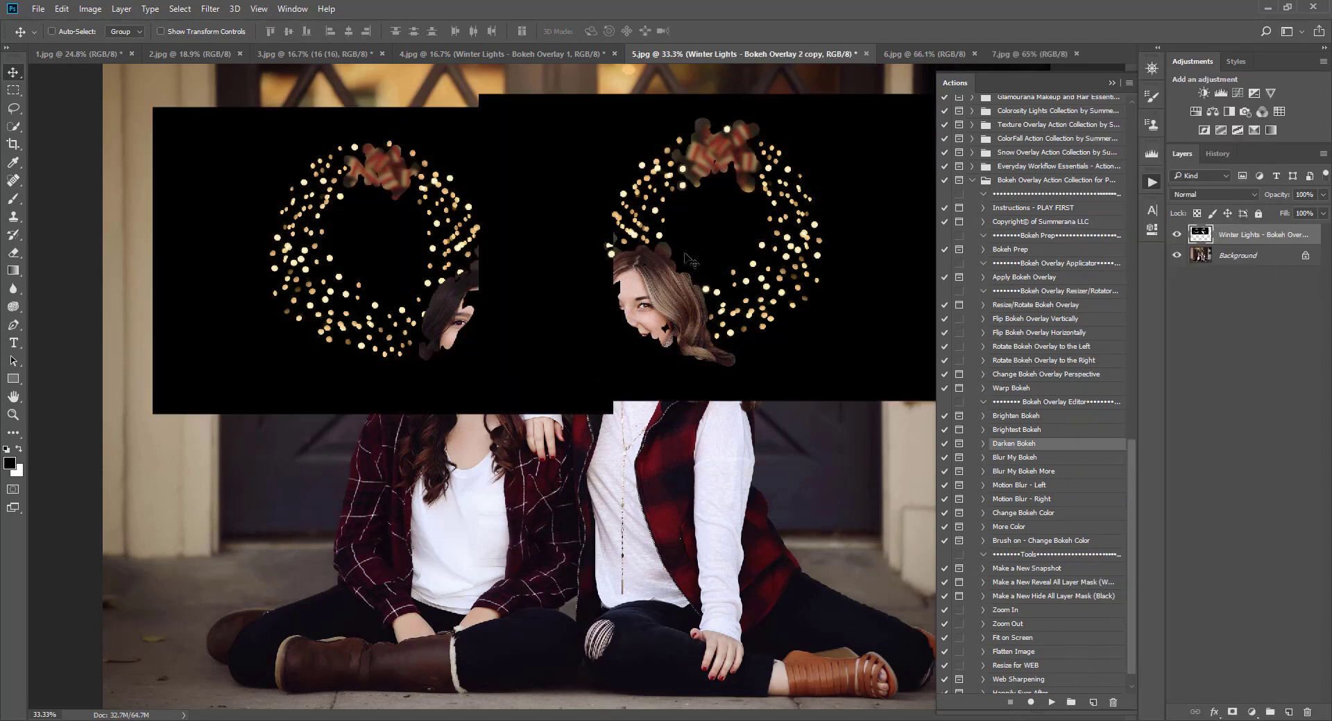
# - Set the merged wreath overlay's blend mode to Screen and add a white layer mask to it
pyautogui.click(1191, 195)
pyautogui.click(1183, 290)
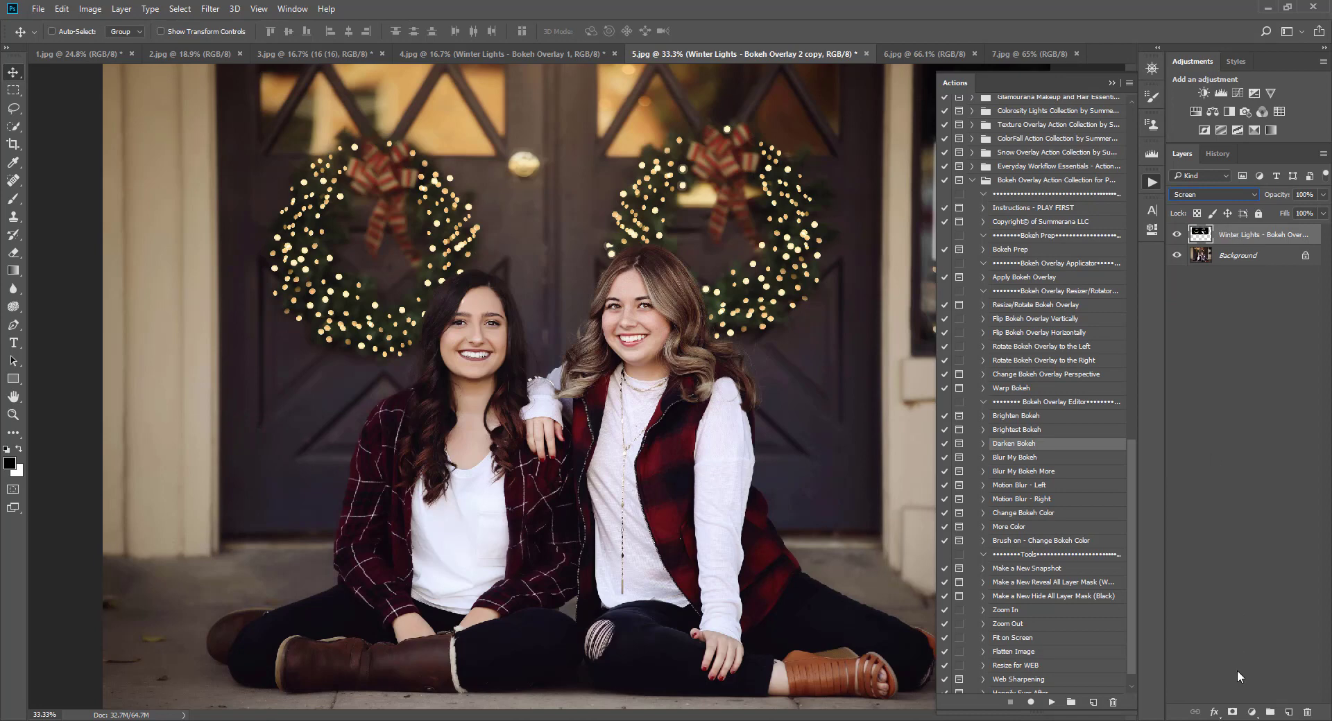
pyautogui.click(1232, 712)
# - Run Change Bokeh Color on the merged overlay's image, sampling a warm tan fill colour from the spot just below the window poster
pyautogui.click(1204, 237)
pyautogui.click(1024, 517)
pyautogui.click(1052, 703)
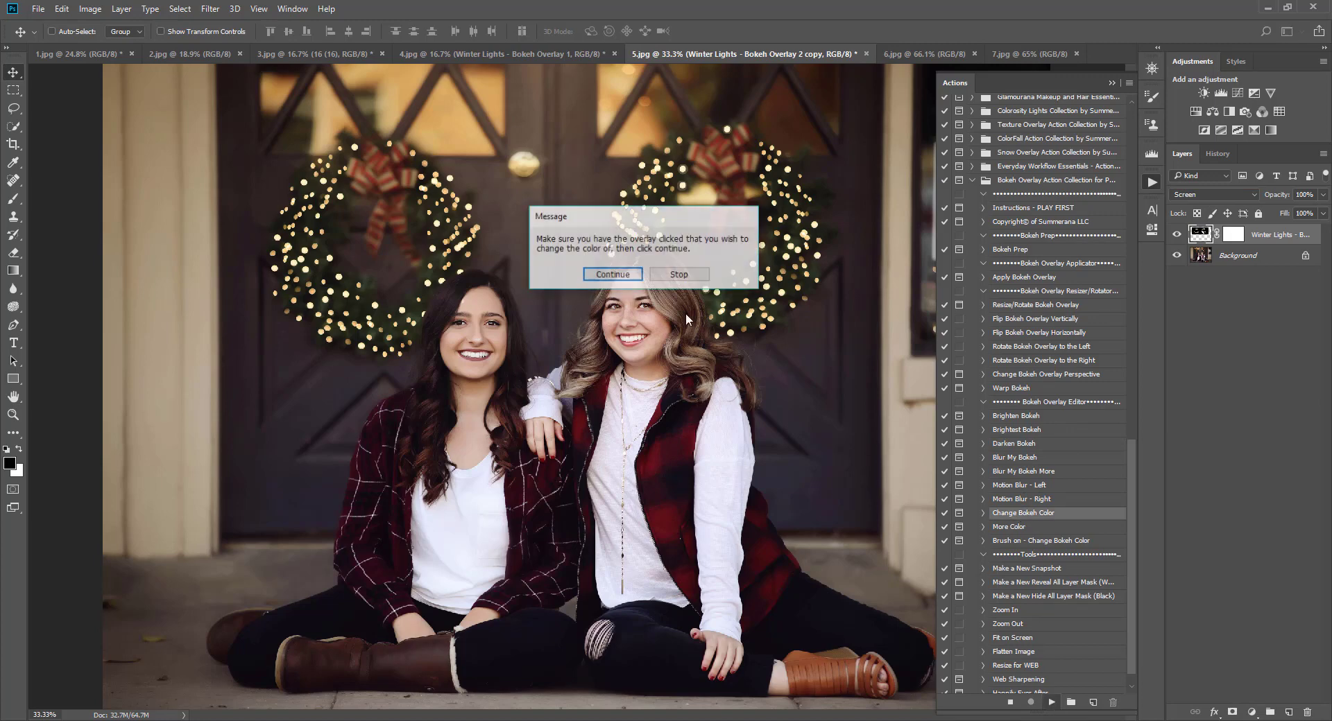
pyautogui.click(615, 283)
pyautogui.click(658, 295)
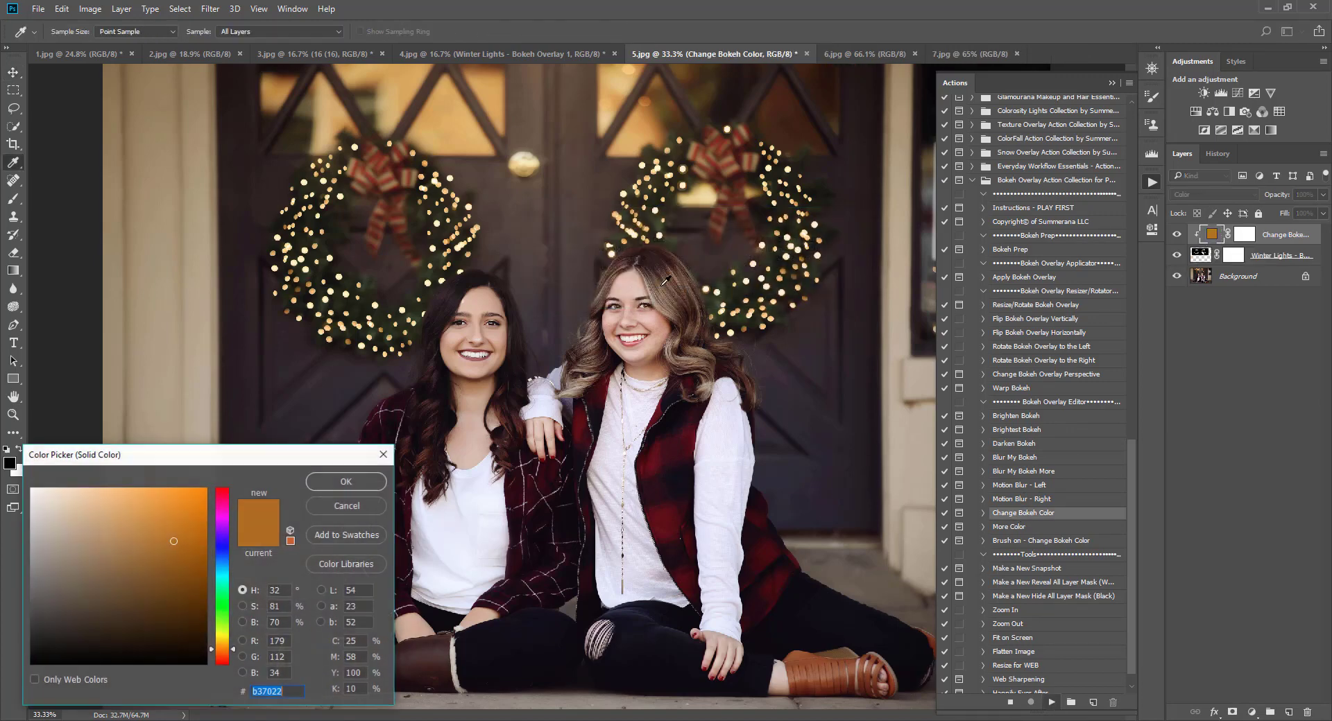
pyautogui.click(1110, 84)
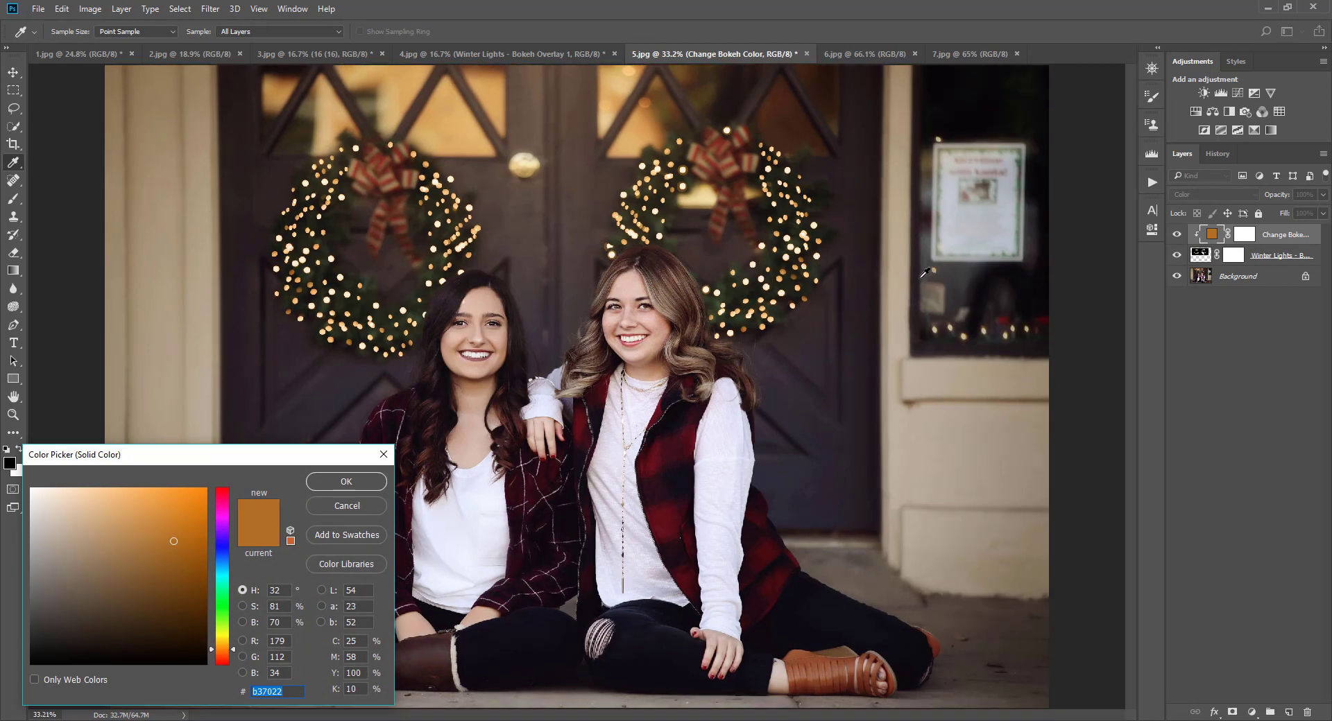
pyautogui.write('c6a379')
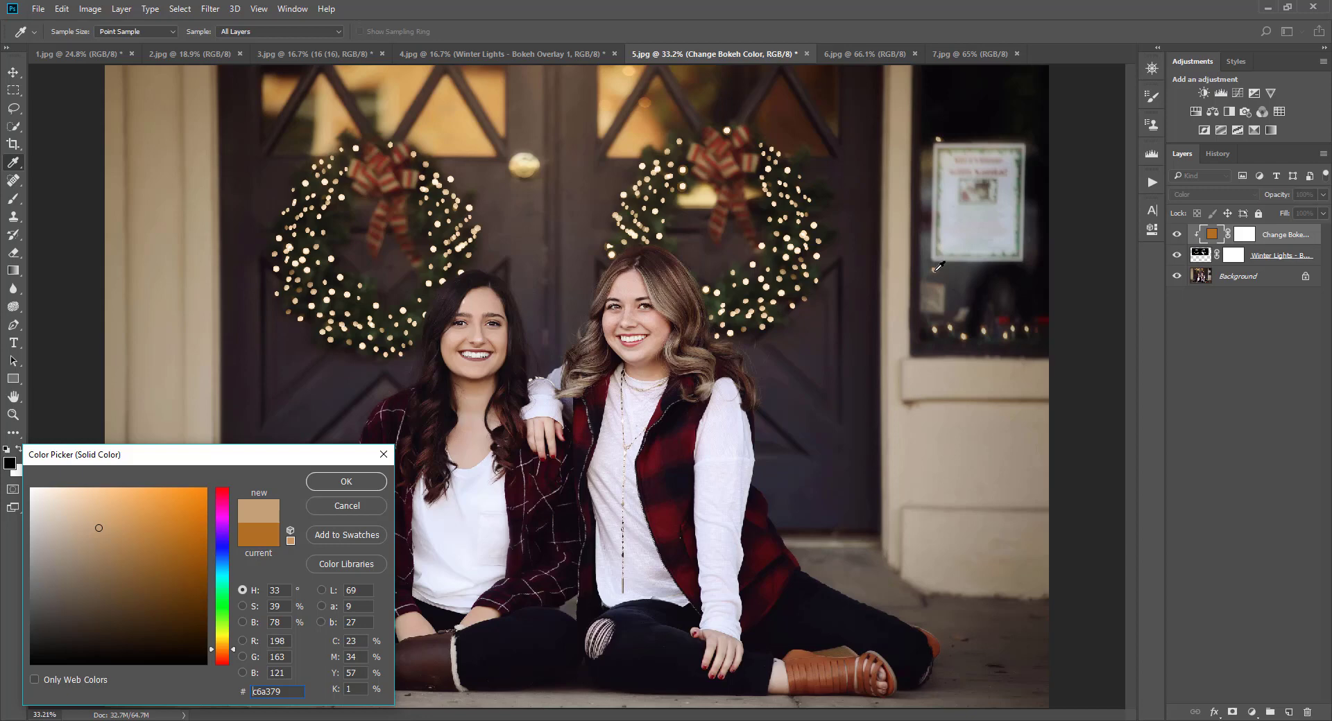
pyautogui.click(935, 269)
pyautogui.click(346, 481)
pyautogui.hotkey('ctrl', '-')
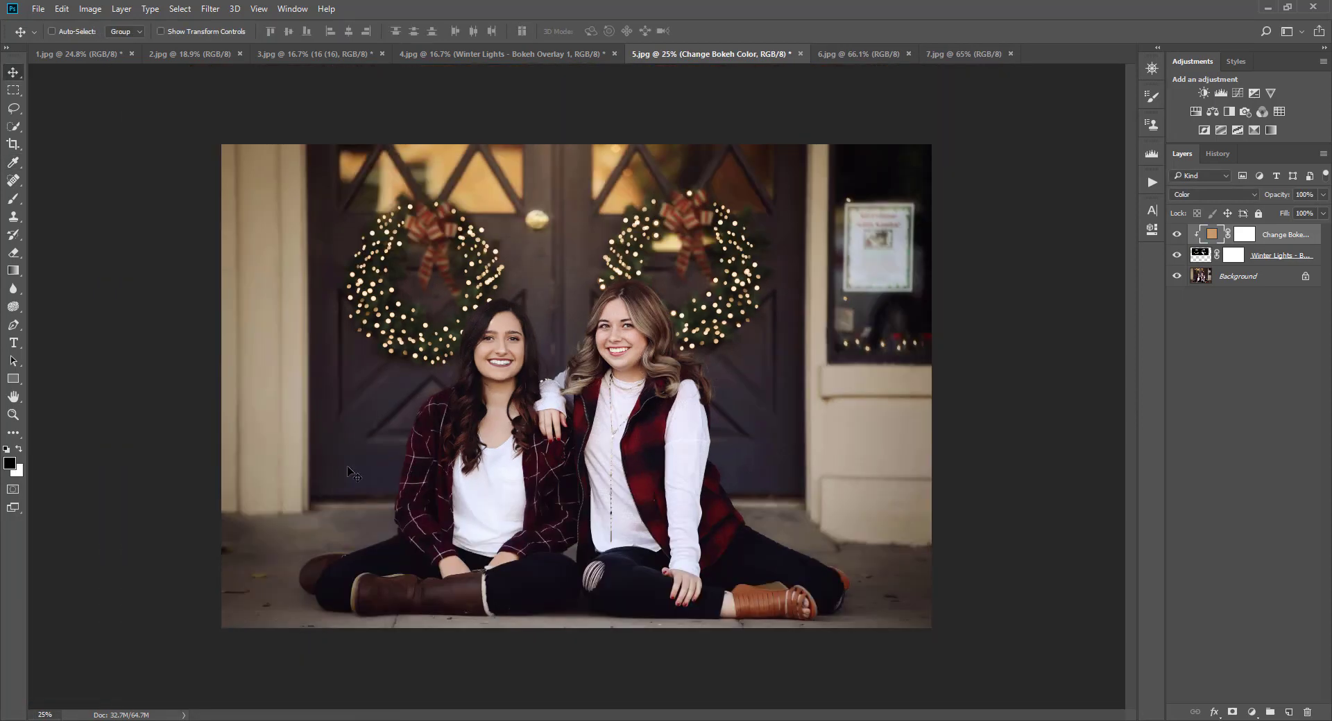
# - Compare the wreaths with and without the overlay, and with and without its colour-change layer
pyautogui.click(1177, 256)
pyautogui.click(1176, 256)
pyautogui.click(1176, 236)
pyautogui.click(1176, 237)
pyautogui.click(1176, 237)
pyautogui.click(1176, 237)
pyautogui.click(1177, 237)
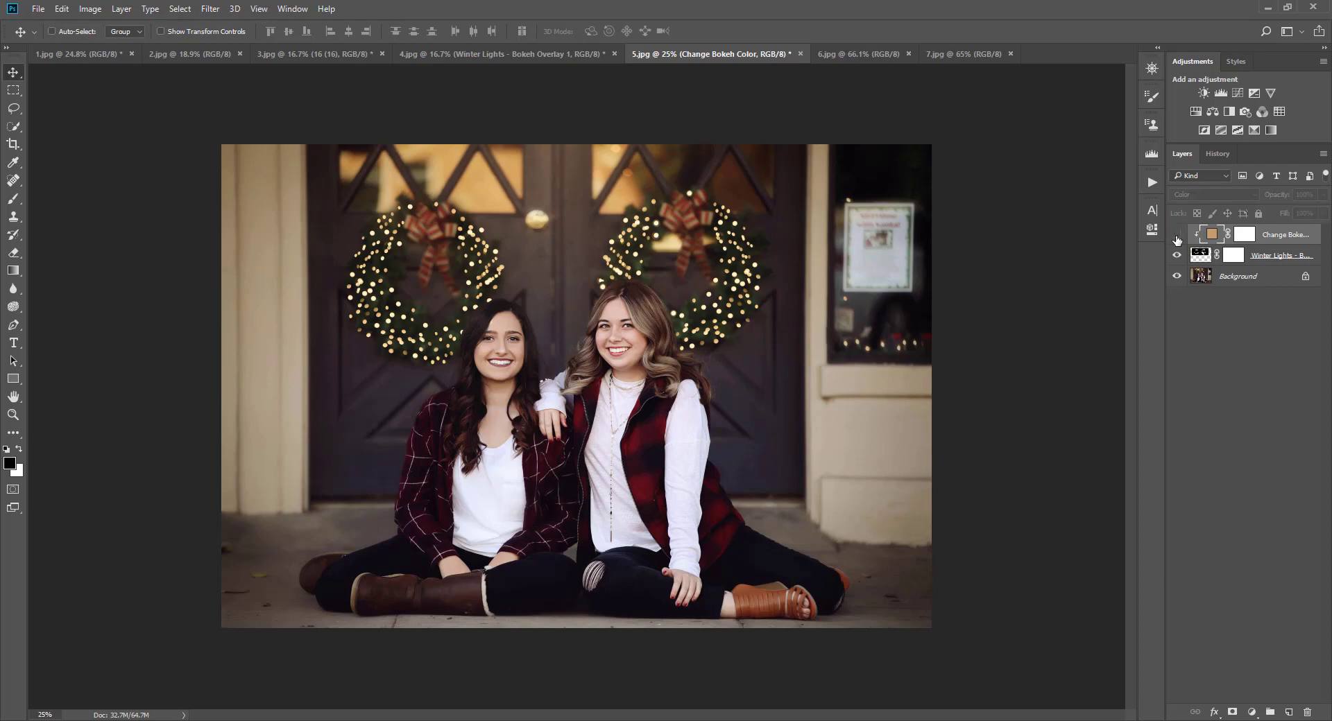
pyautogui.click(1177, 237)
# - Try the Blur My Bokeh More action on the merged overlay's image, and undo it
pyautogui.click(1200, 255)
pyautogui.click(1151, 182)
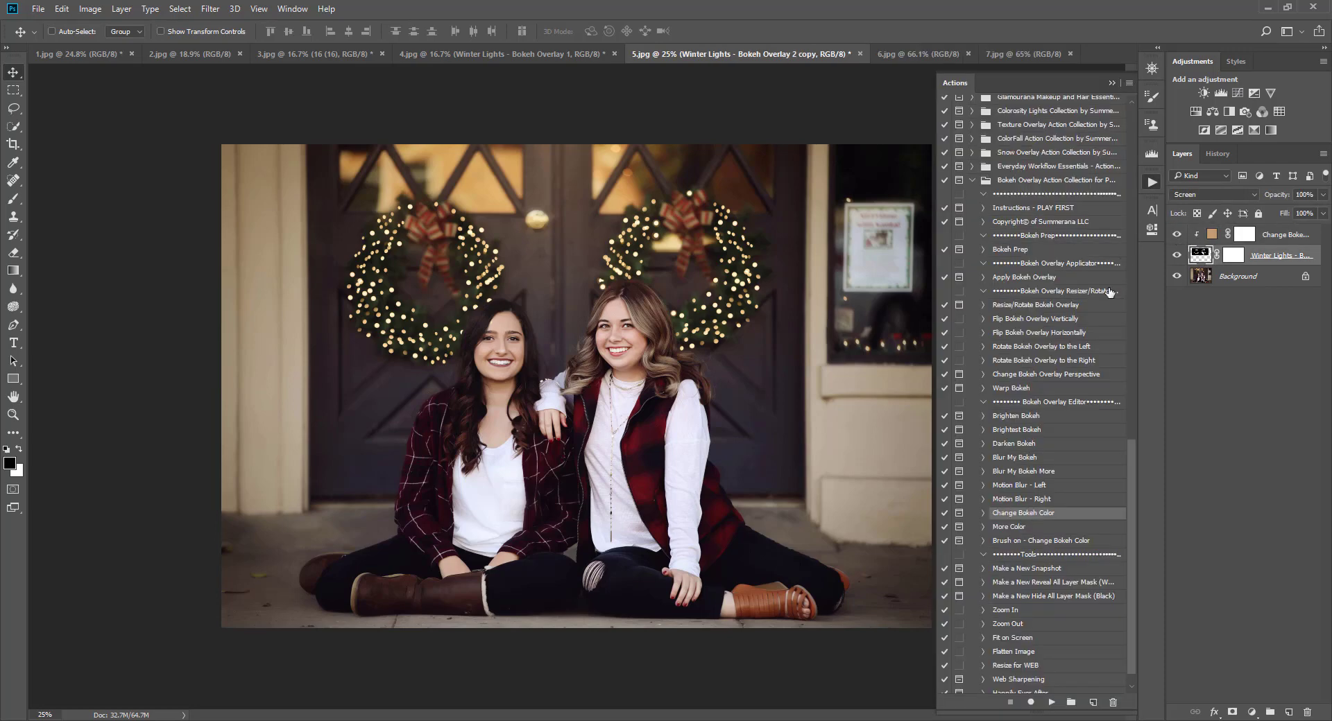
pyautogui.click(1024, 473)
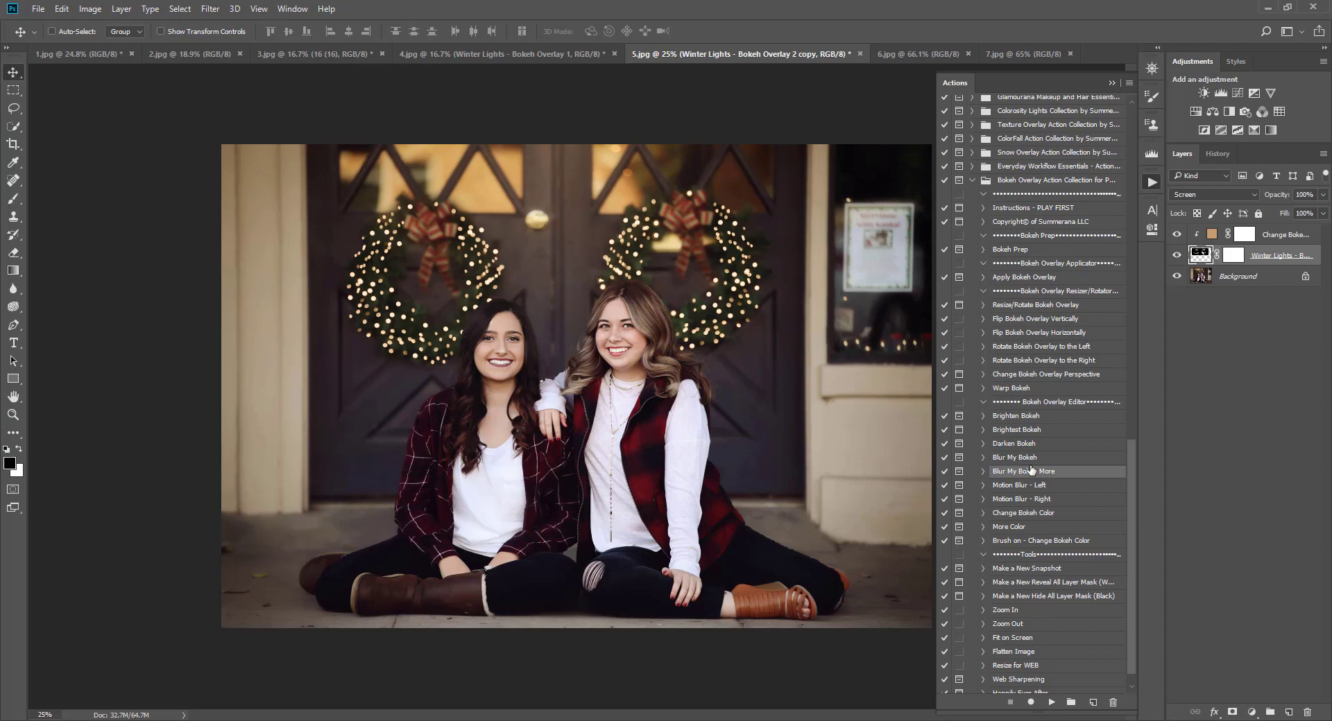
pyautogui.click(1051, 704)
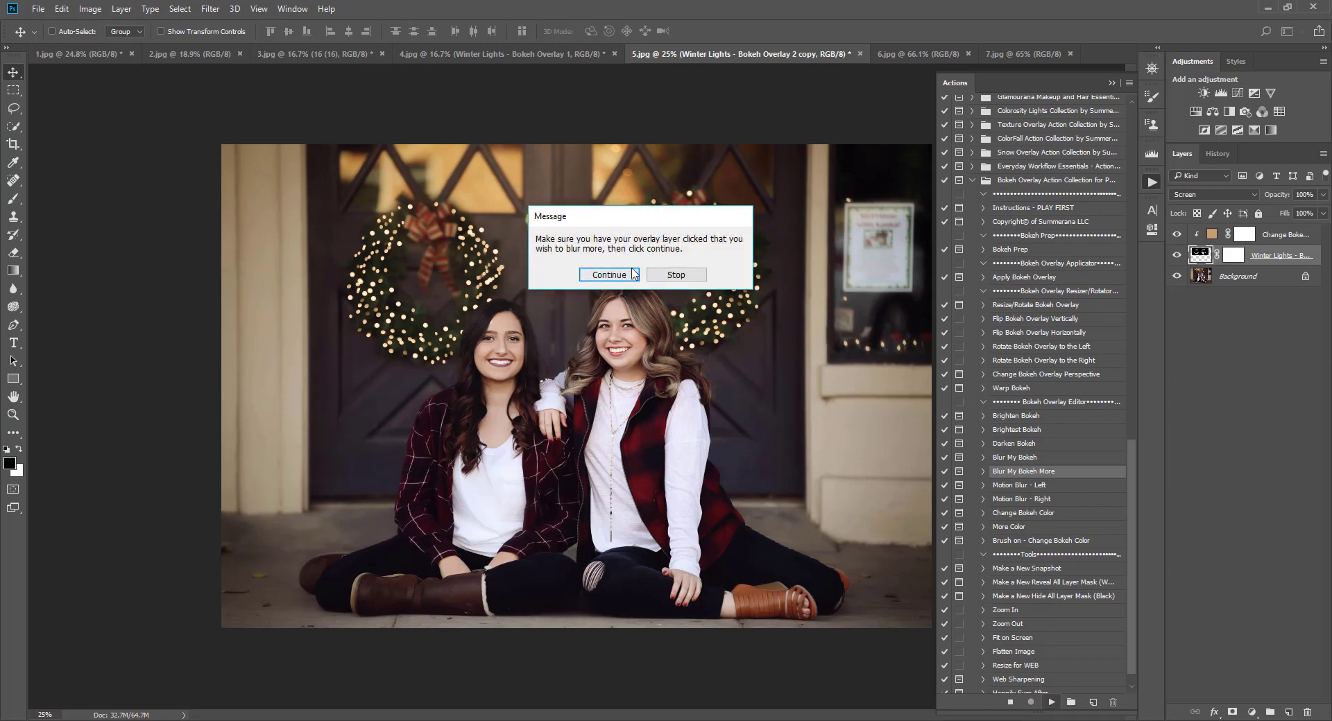
pyautogui.click(611, 277)
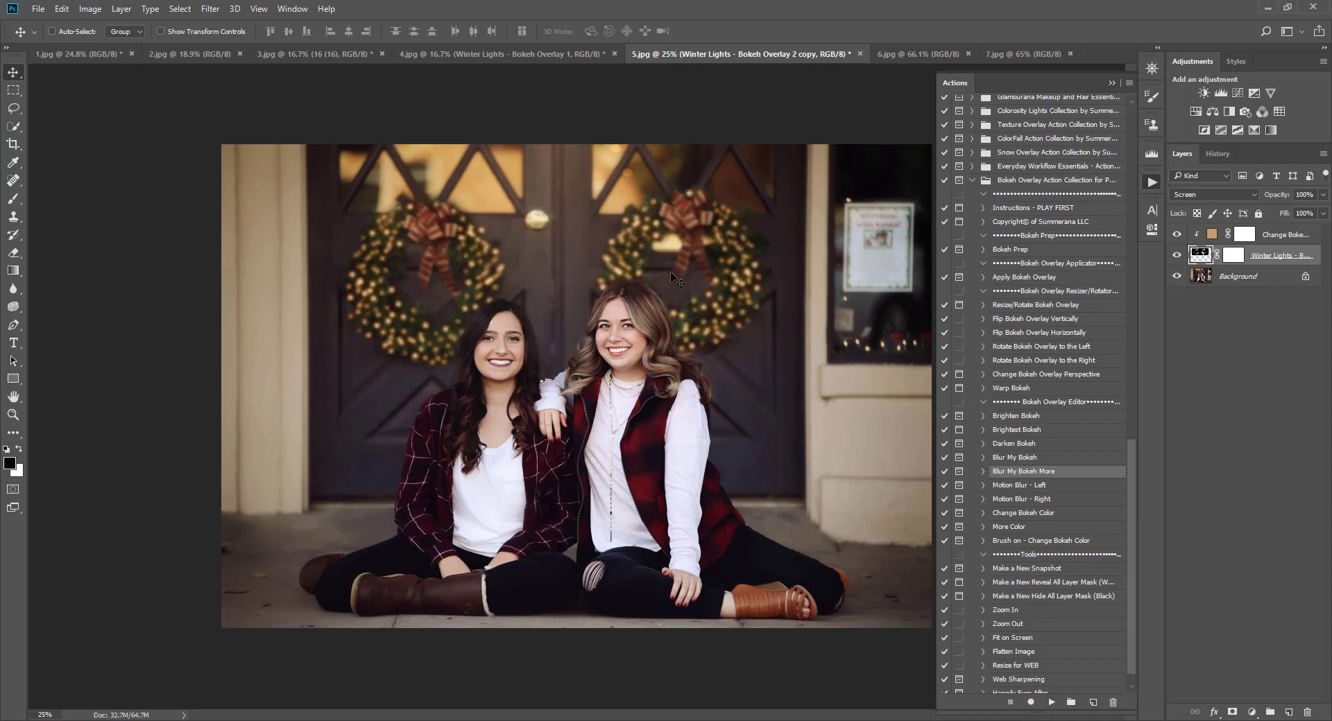
pyautogui.click(62, 9)
pyautogui.click(83, 21)
# - Run the Blur My Bokeh action on the merged wreath overlay and compare the photo with the overlay hidden and shown
pyautogui.click(1003, 457)
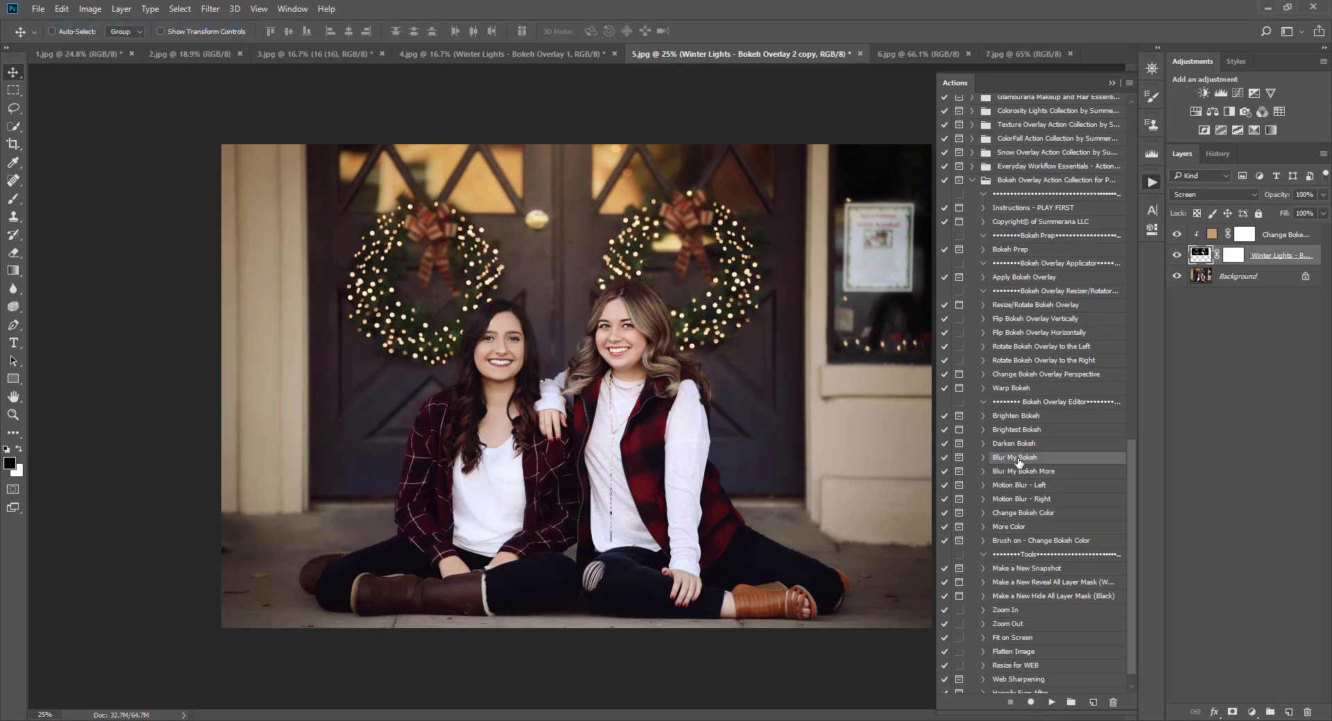
pyautogui.click(1053, 702)
pyautogui.click(1051, 703)
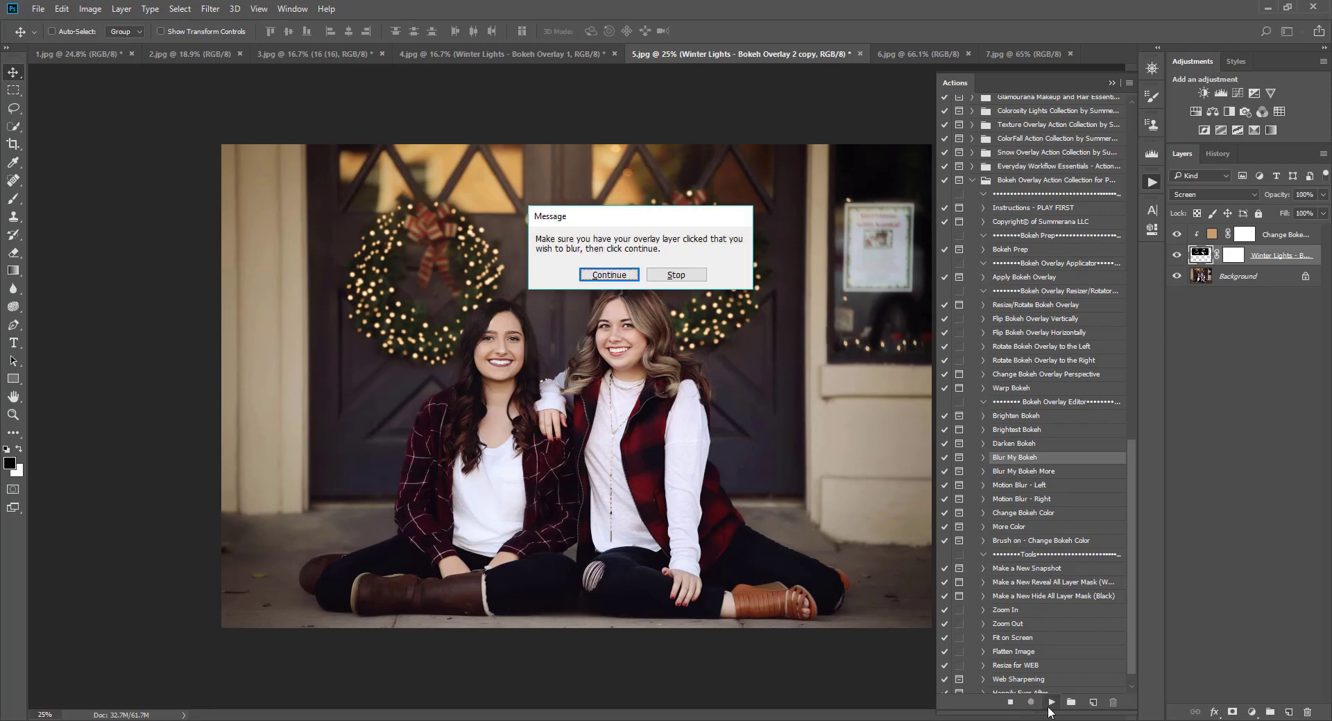
pyautogui.press('Return')
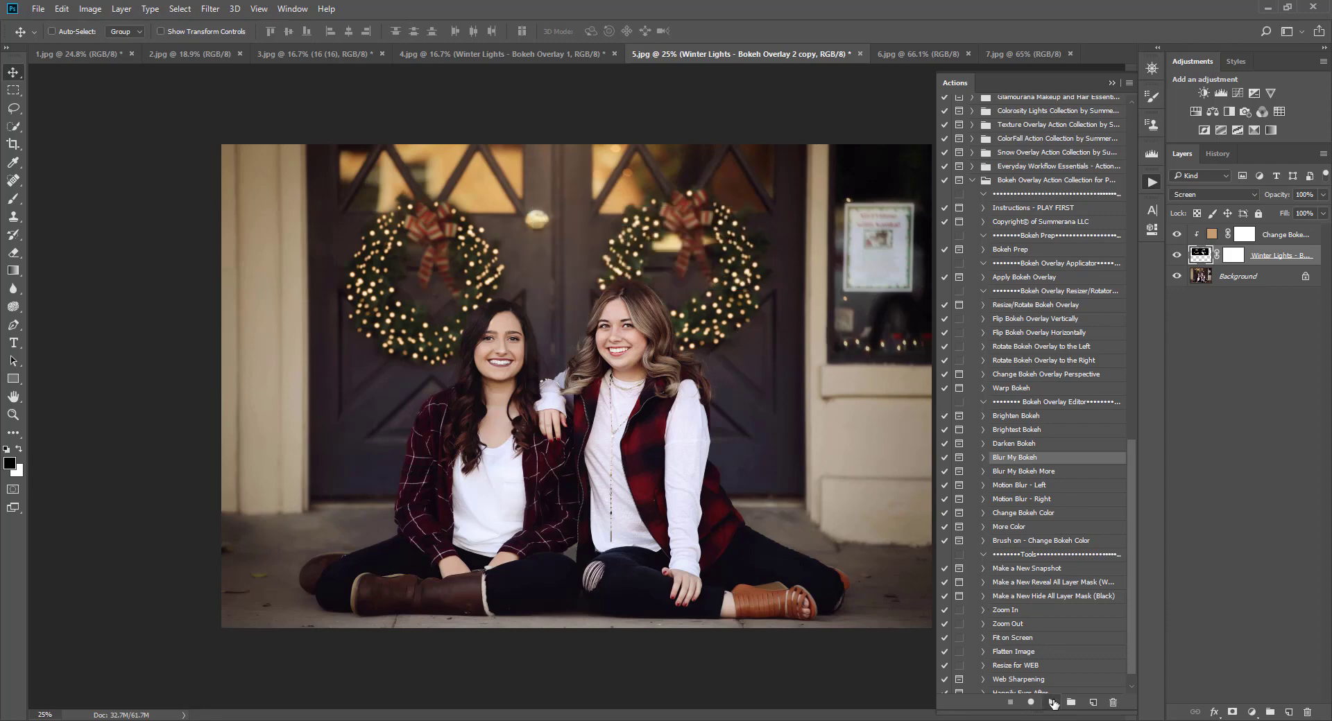
pyautogui.press('Return')
pyautogui.click(1176, 256)
pyautogui.click(1111, 82)
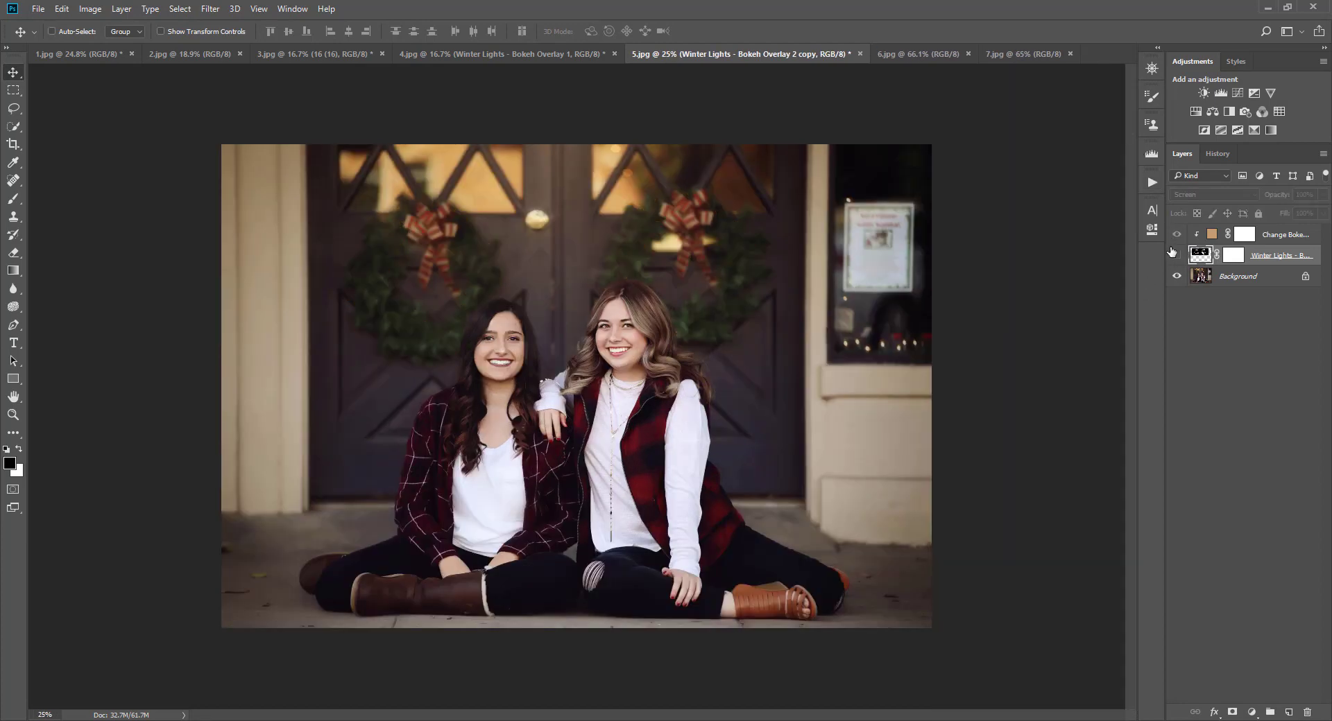
pyautogui.click(1176, 255)
pyautogui.click(1176, 255)
pyautogui.click(1176, 256)
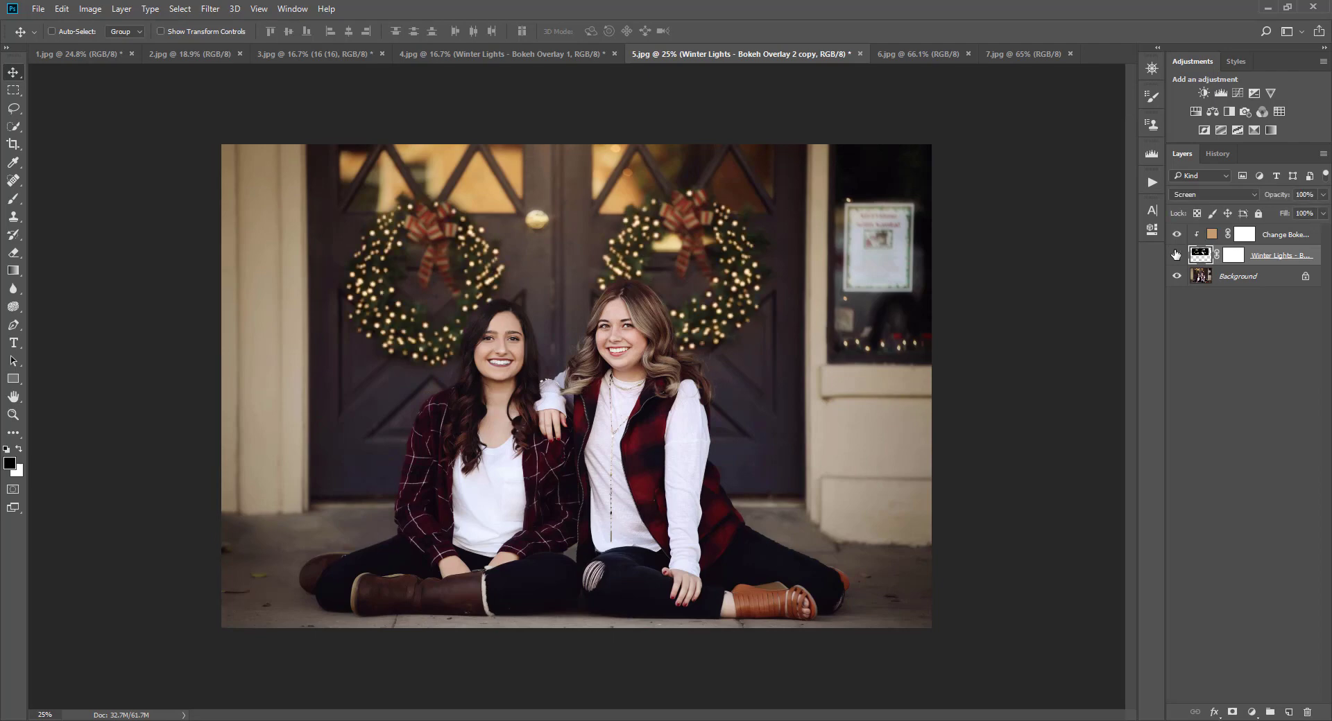
# - Switch to 6.jpg, run the Apply Bokeh Overlay action, and place overlay 13 in the photo
pyautogui.click(921, 55)
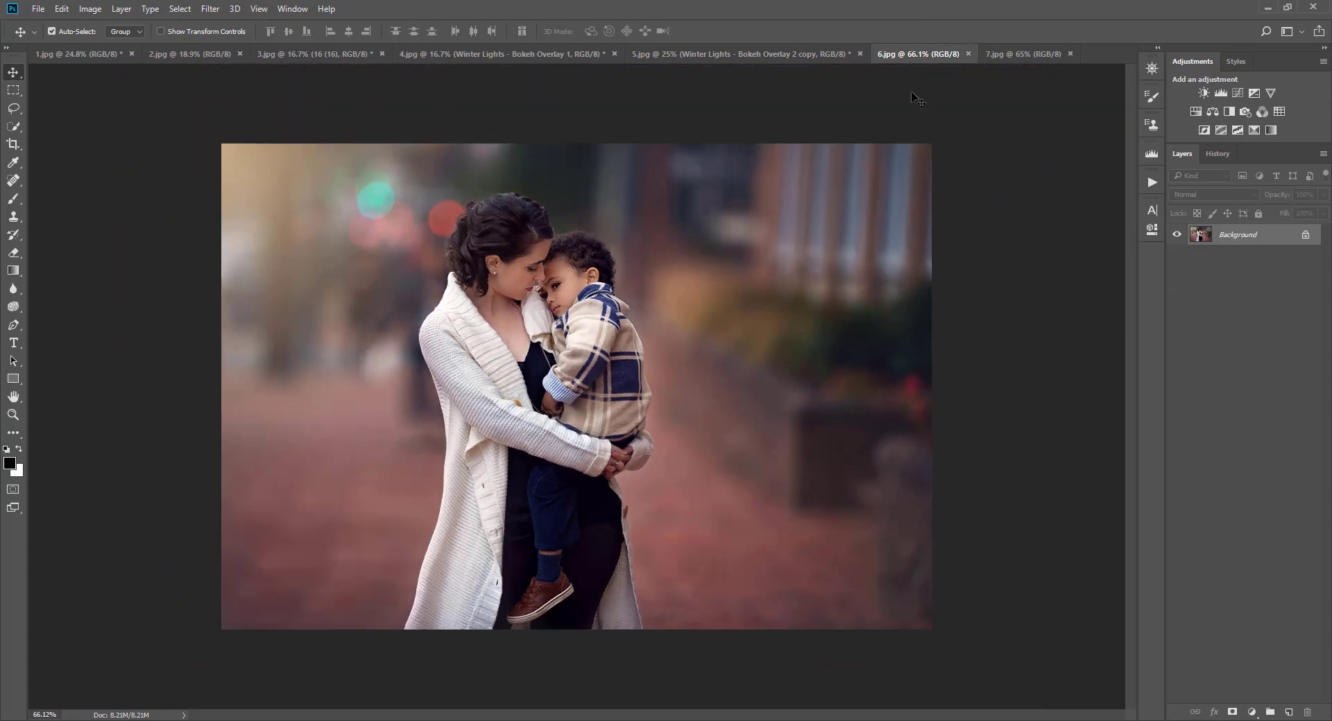
pyautogui.click(1148, 183)
pyautogui.click(1010, 249)
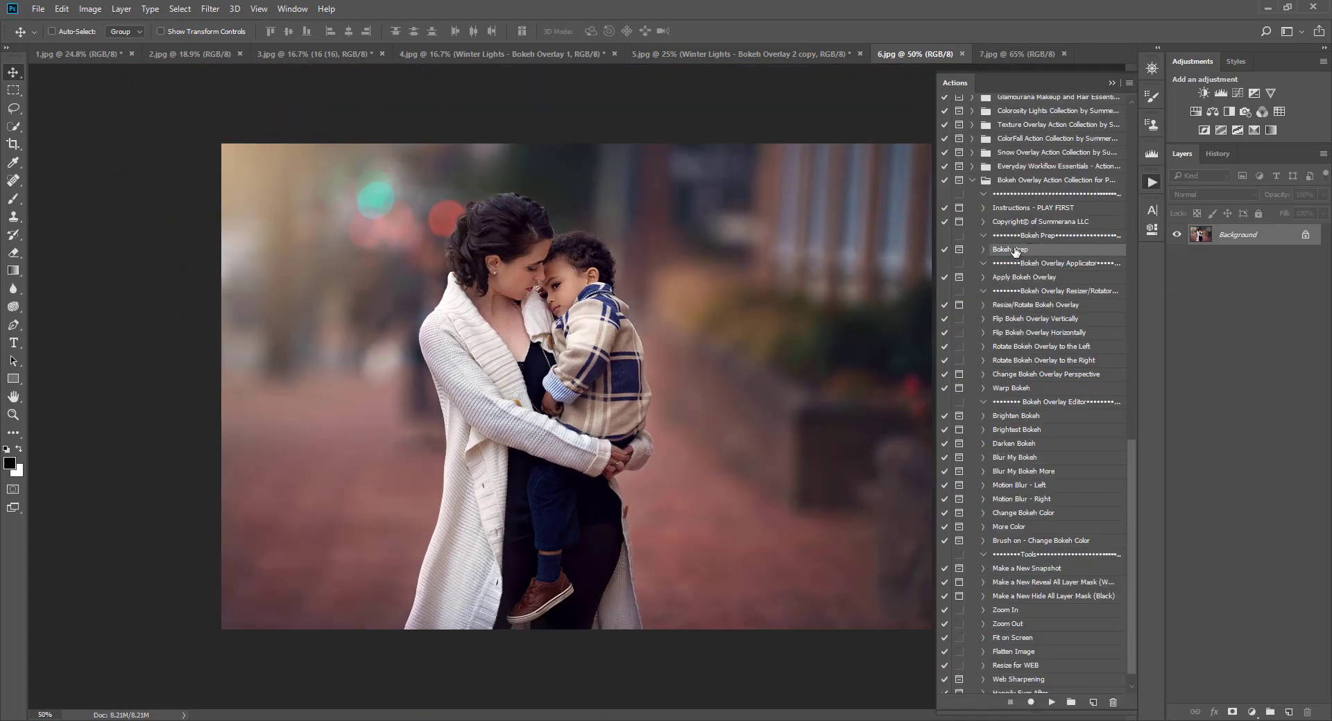
pyautogui.click(1020, 278)
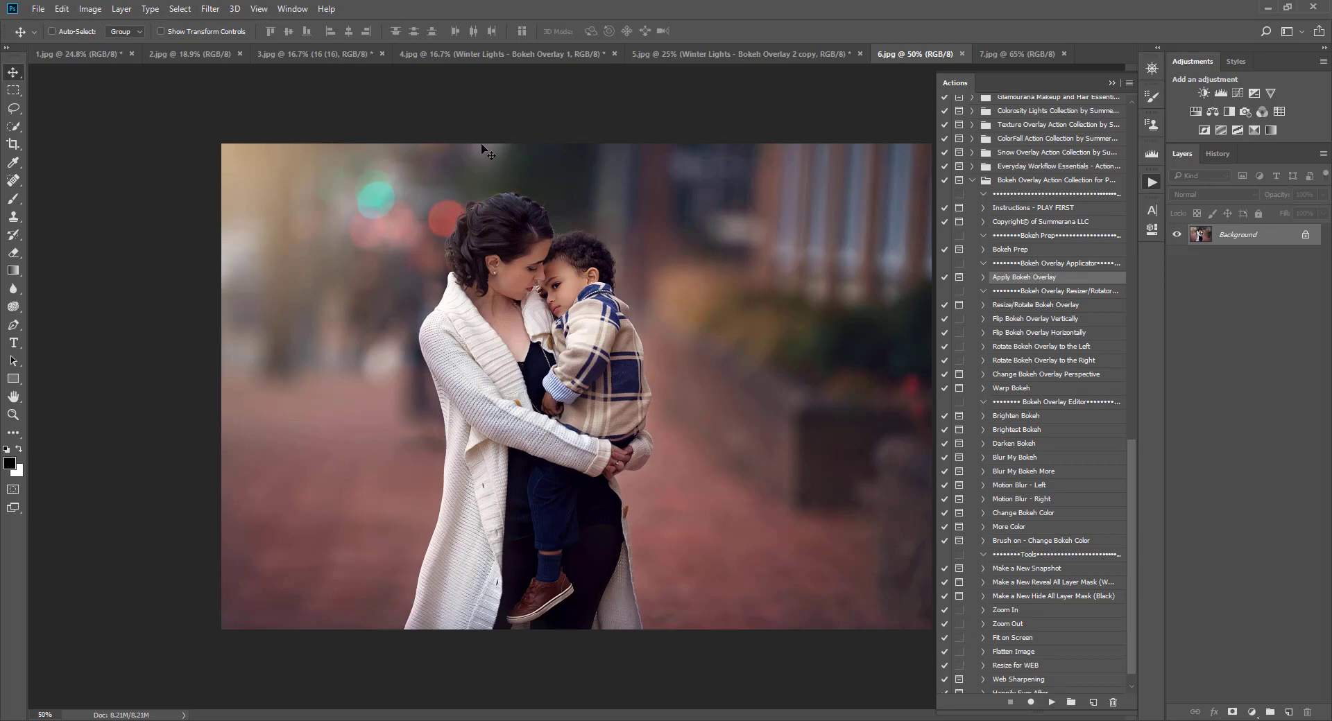
pyautogui.click(1052, 705)
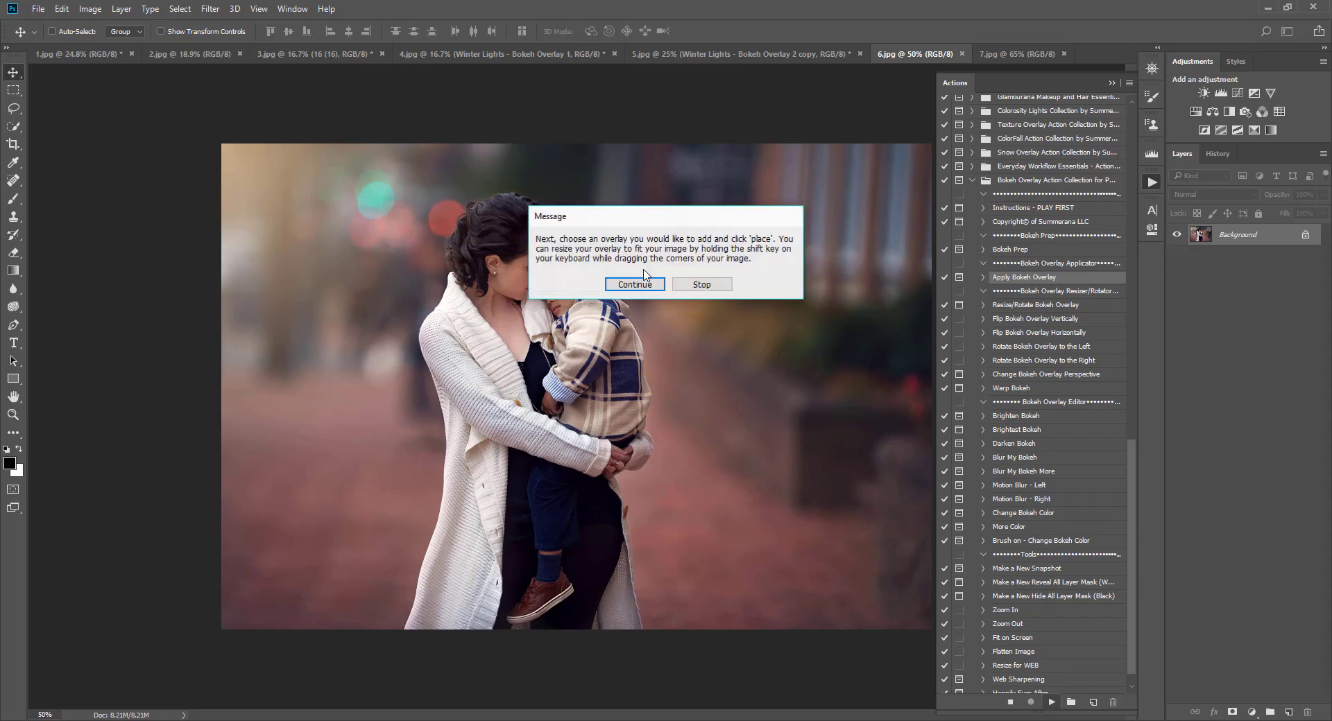
pyautogui.click(627, 285)
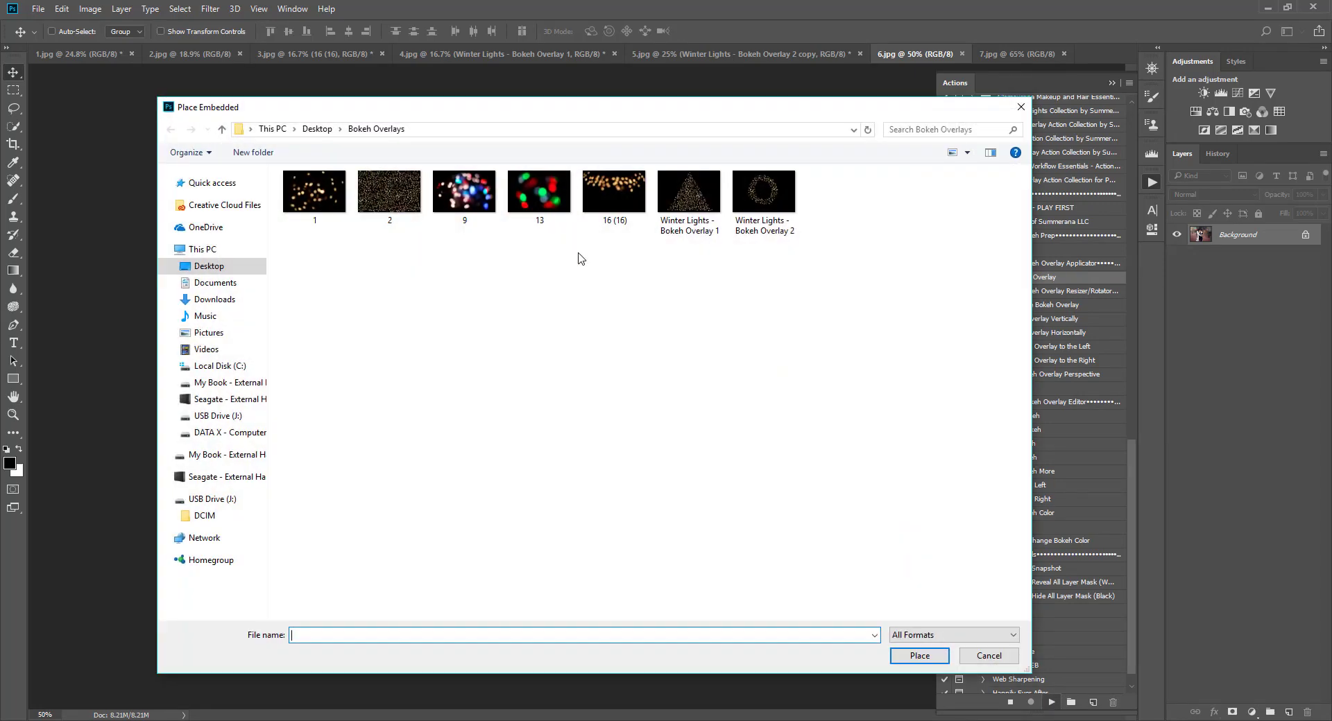
pyautogui.click(540, 198)
pyautogui.click(907, 645)
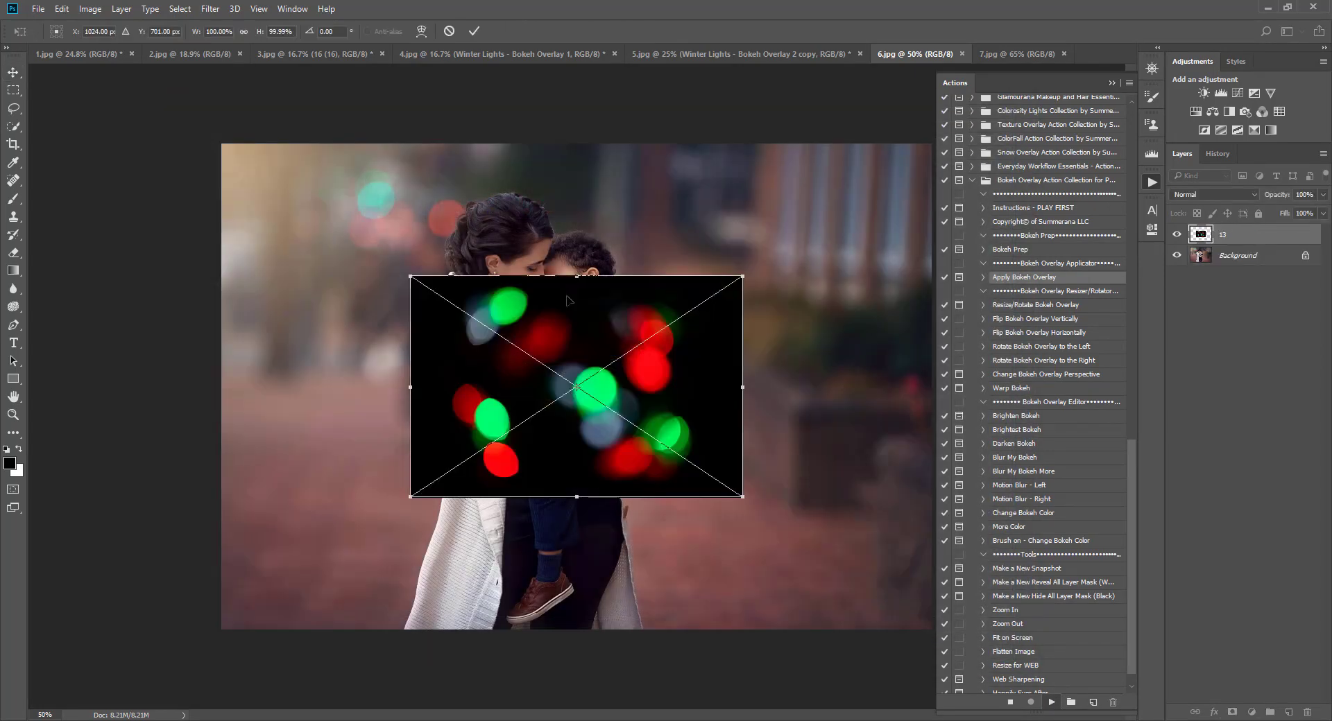
# - Move overlay 13 over the blurred background behind the mother, rotate it to about -88.3°, commit it, and compare before and after
pyautogui.moveTo(469, 91); pyautogui.dragTo(525, 185)
pyautogui.moveTo(397, 251); pyautogui.dragTo(377, 224)
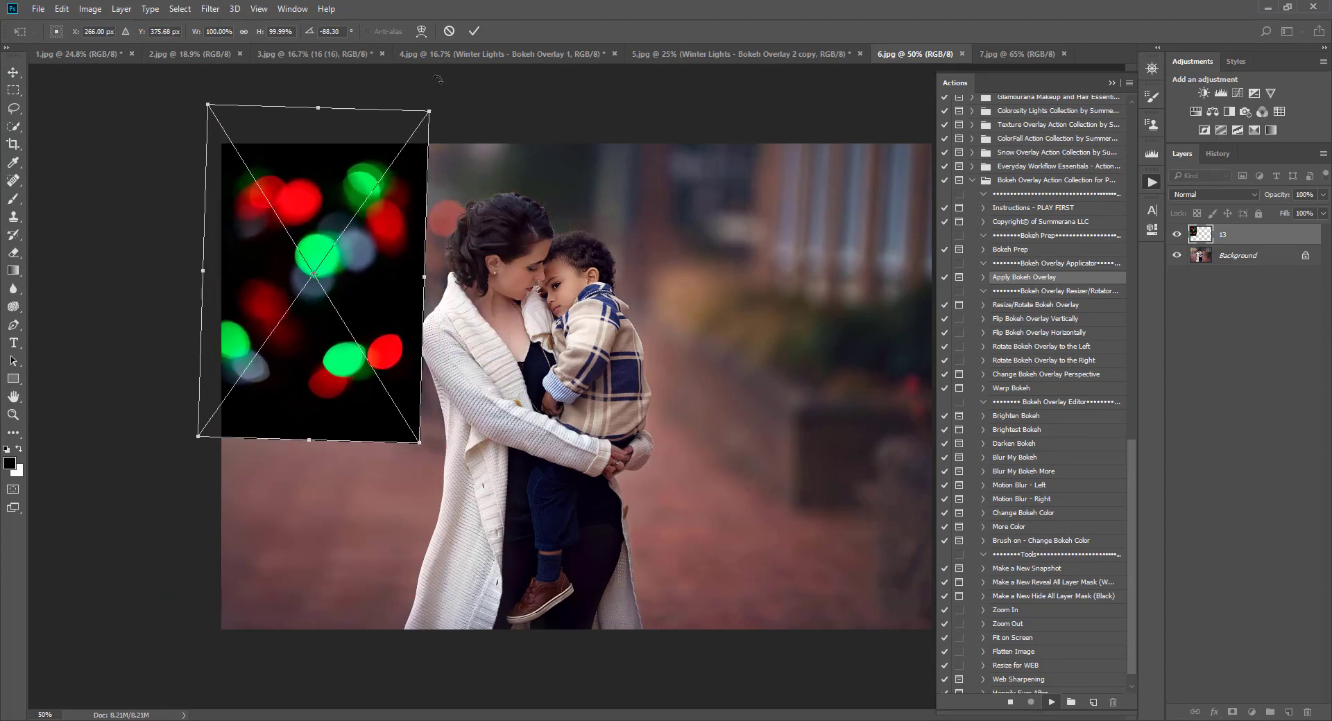
pyautogui.click(474, 31)
pyautogui.click(687, 322)
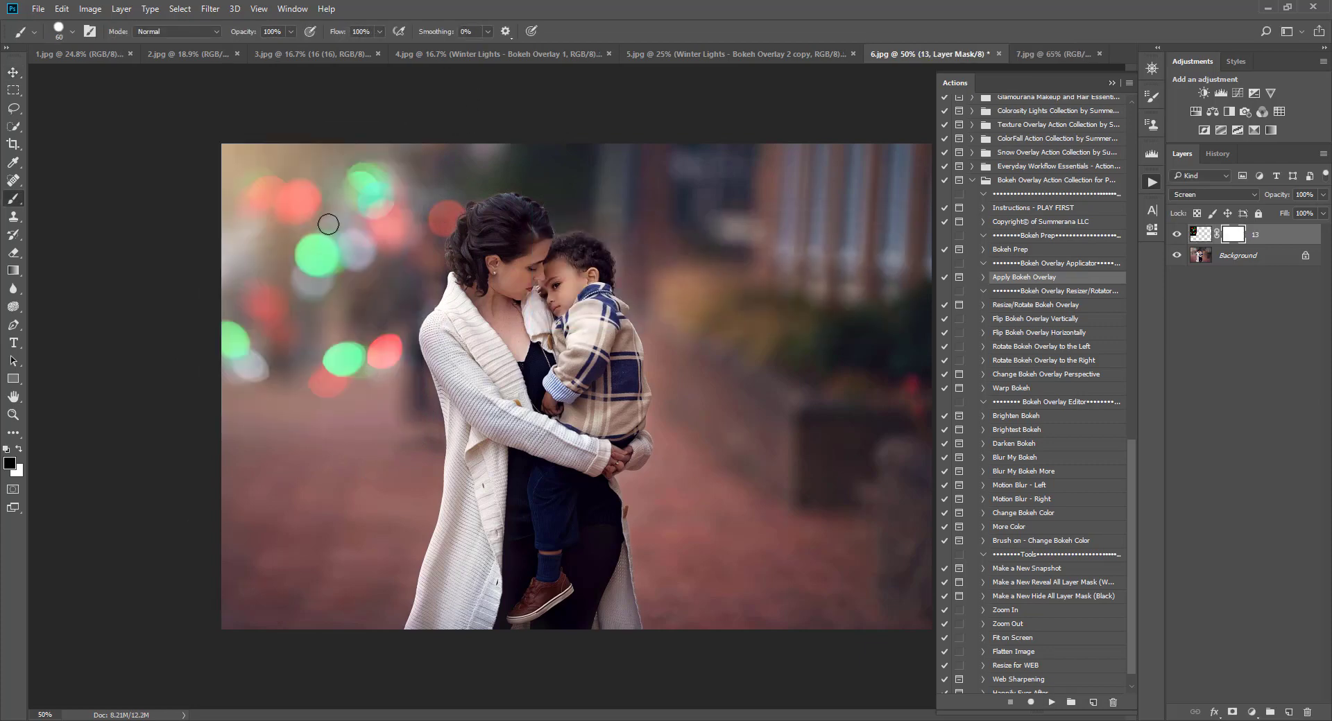
pyautogui.click(1175, 235)
pyautogui.click(1175, 236)
pyautogui.click(1175, 236)
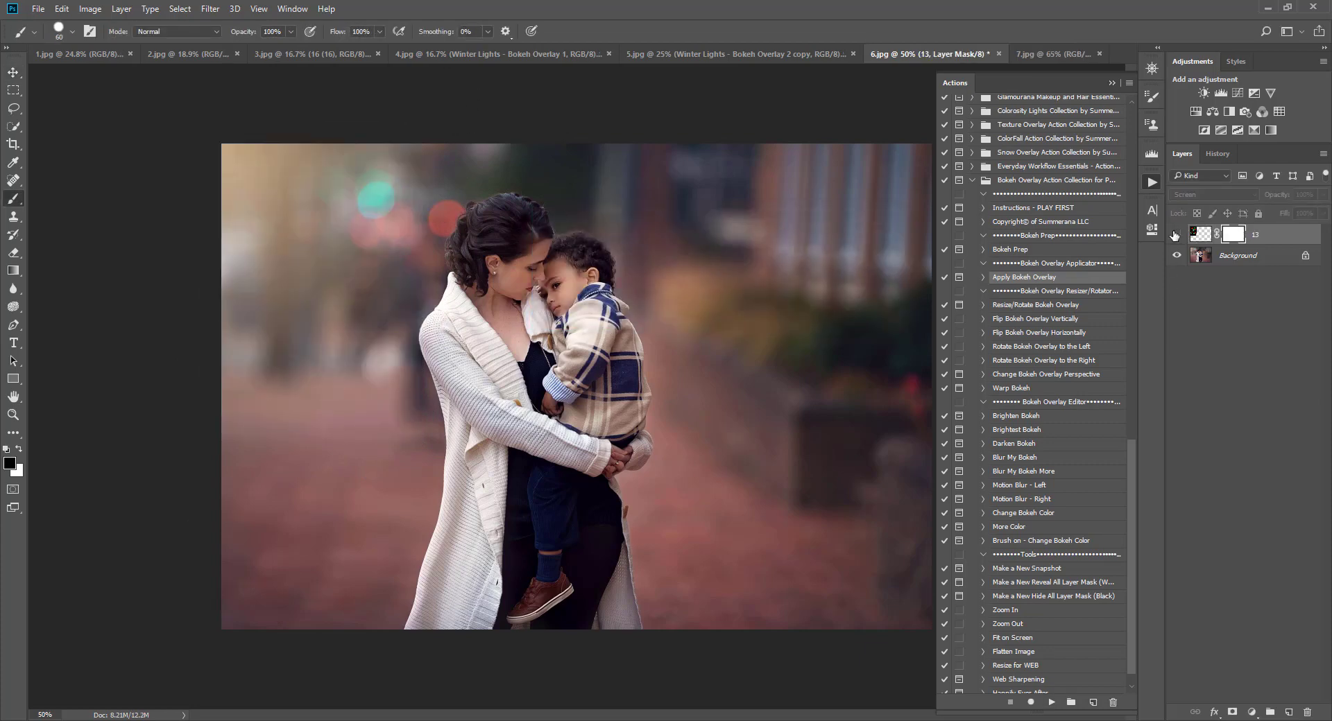
pyautogui.click(1175, 236)
pyautogui.press('v')
pyautogui.moveTo(310, 210)
pyautogui.mouseDown()
pyautogui.moveTo(296, 190)
pyautogui.moveTo(311, 211)
pyautogui.mouseUp()
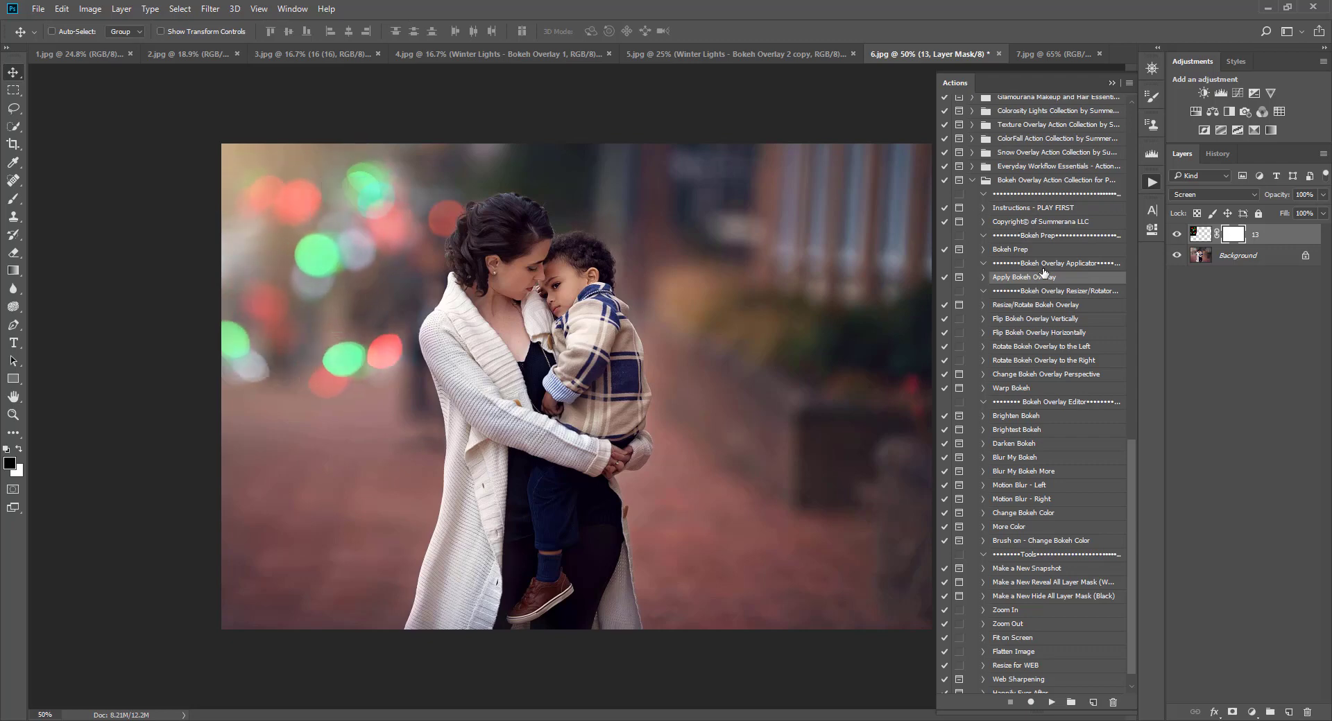
# - Target overlay 13's image and run the Bokeh Prep action
pyautogui.click(1013, 250)
pyautogui.click(1201, 234)
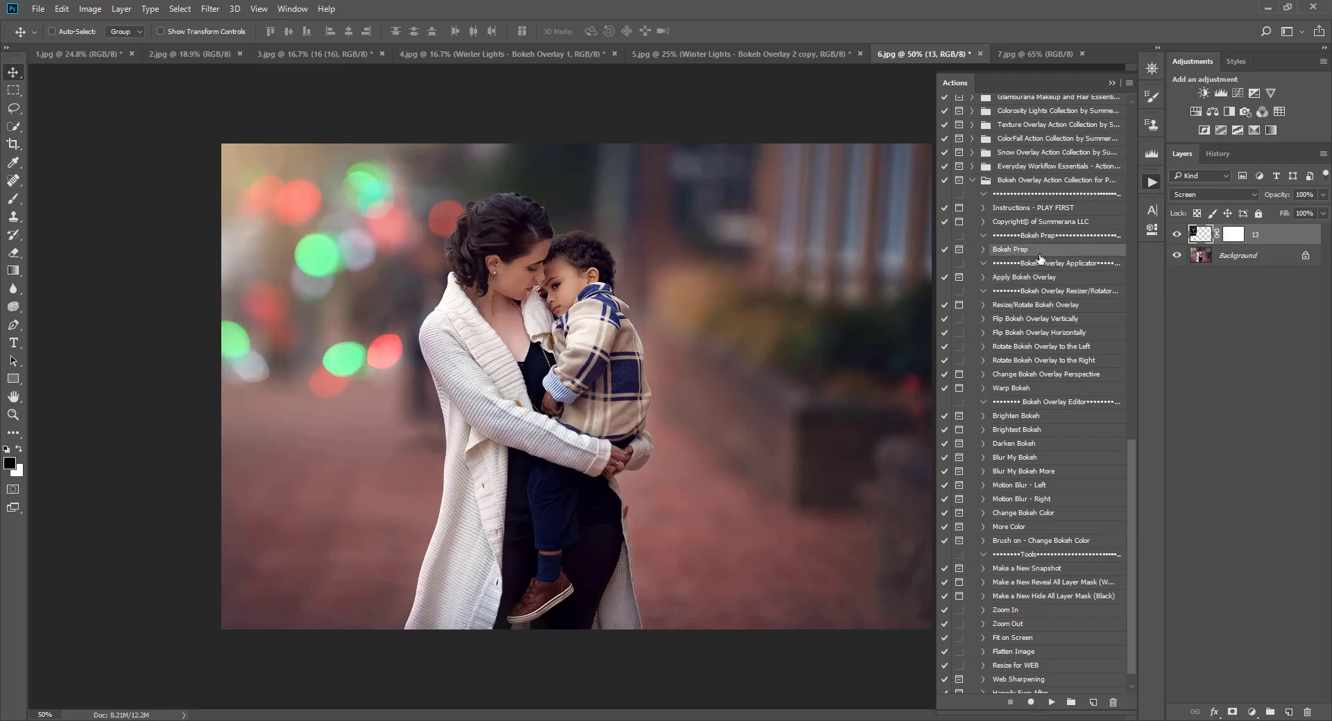
pyautogui.click(1052, 702)
pyautogui.click(676, 310)
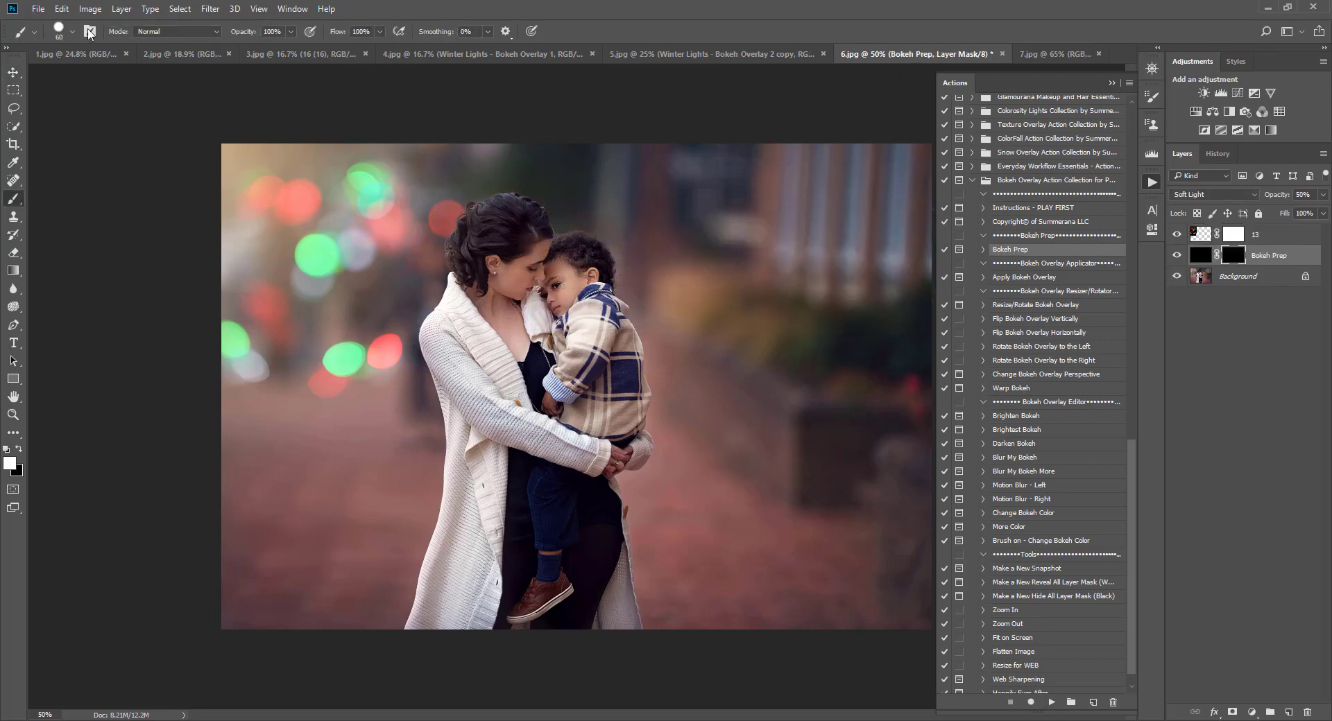
# - Paint the Bokeh Prep mask white behind the coloured lights with a soft 400 px brush, and set the layer's opacity to 100%
pyautogui.click(61, 35)
pyautogui.click(50, 138)
pyautogui.click(522, 5)
pyautogui.press(']')
pyautogui.press(']')
pyautogui.press(']')
pyautogui.press(']')
pyautogui.press(']')
pyautogui.press(']')
pyautogui.press(']')
pyautogui.press(']')
pyautogui.press(']')
pyautogui.press(']')
pyautogui.press(']')
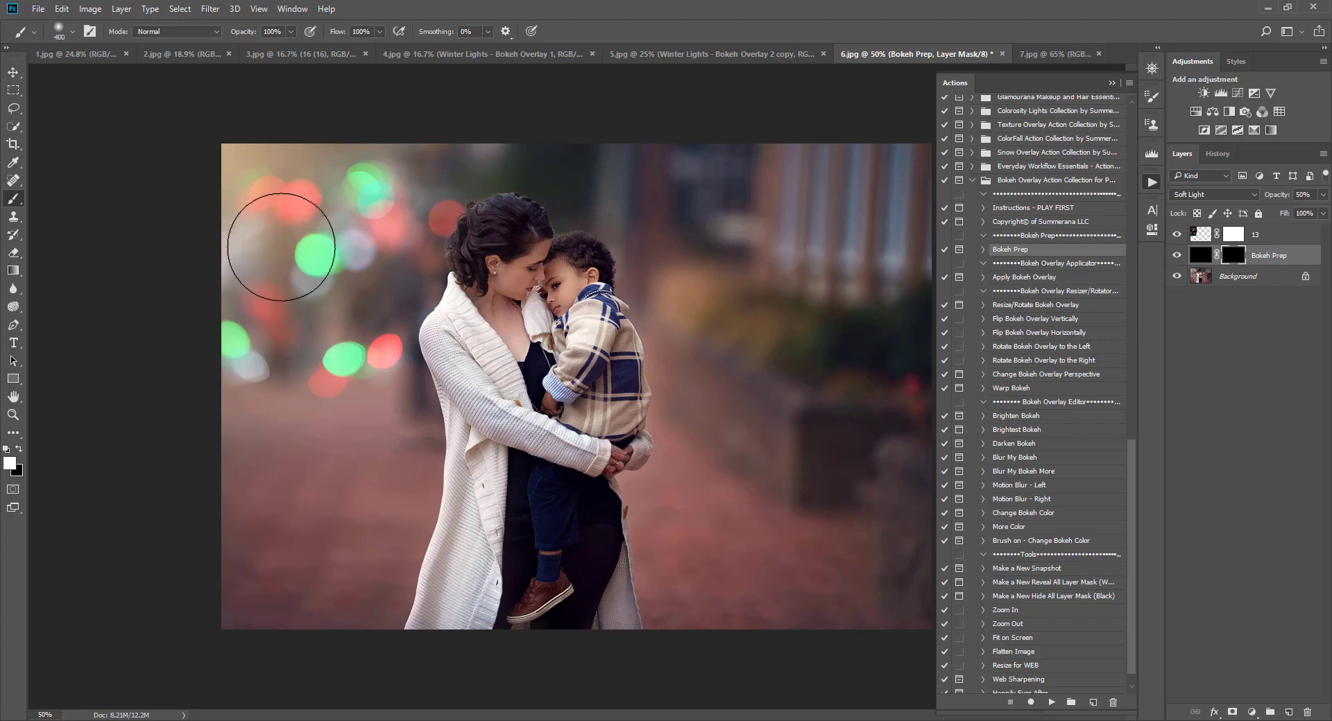
pyautogui.moveTo(281, 247)
pyautogui.mouseDown()
pyautogui.moveTo(268, 179)
pyautogui.moveTo(392, 185)
pyautogui.moveTo(253, 317)
pyautogui.moveTo(377, 327)
pyautogui.moveTo(372, 208)
pyautogui.moveTo(207, 160)
pyautogui.moveTo(285, 173)
pyautogui.moveTo(267, 318)
pyautogui.moveTo(336, 359)
pyautogui.moveTo(237, 156)
pyautogui.mouseUp()
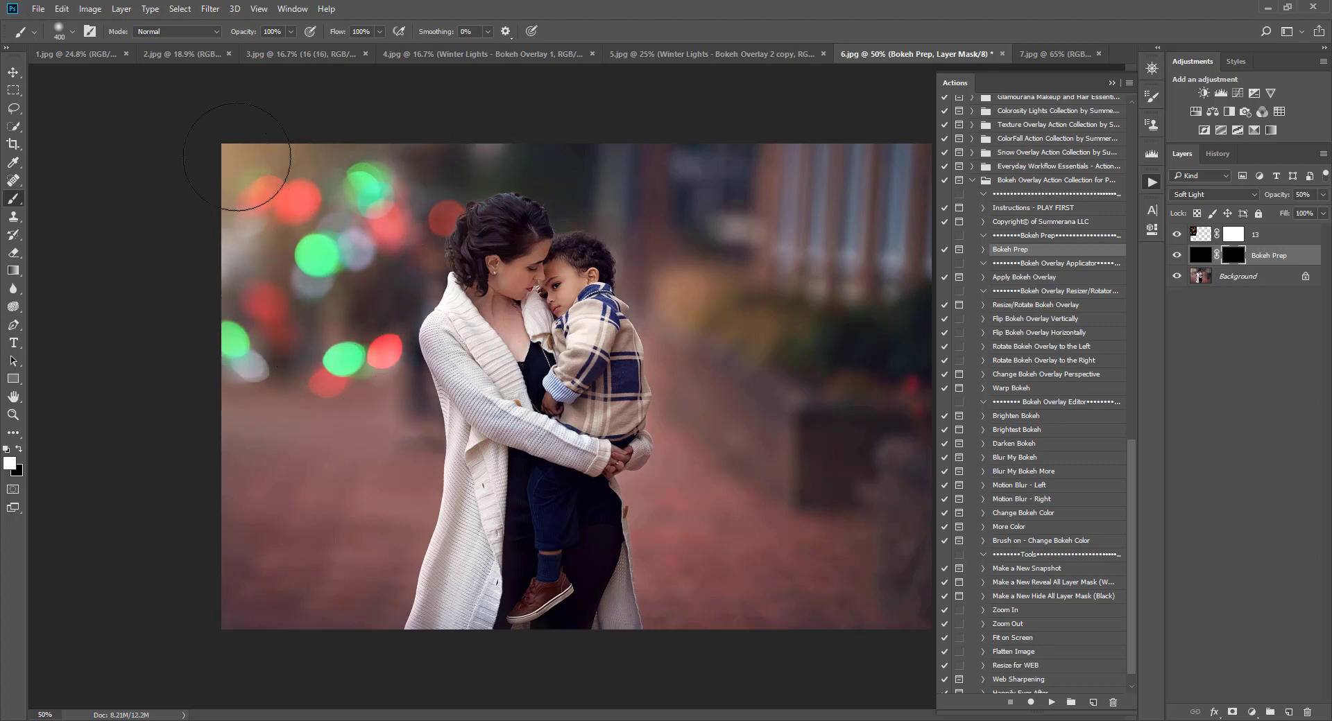
pyautogui.click(1323, 195)
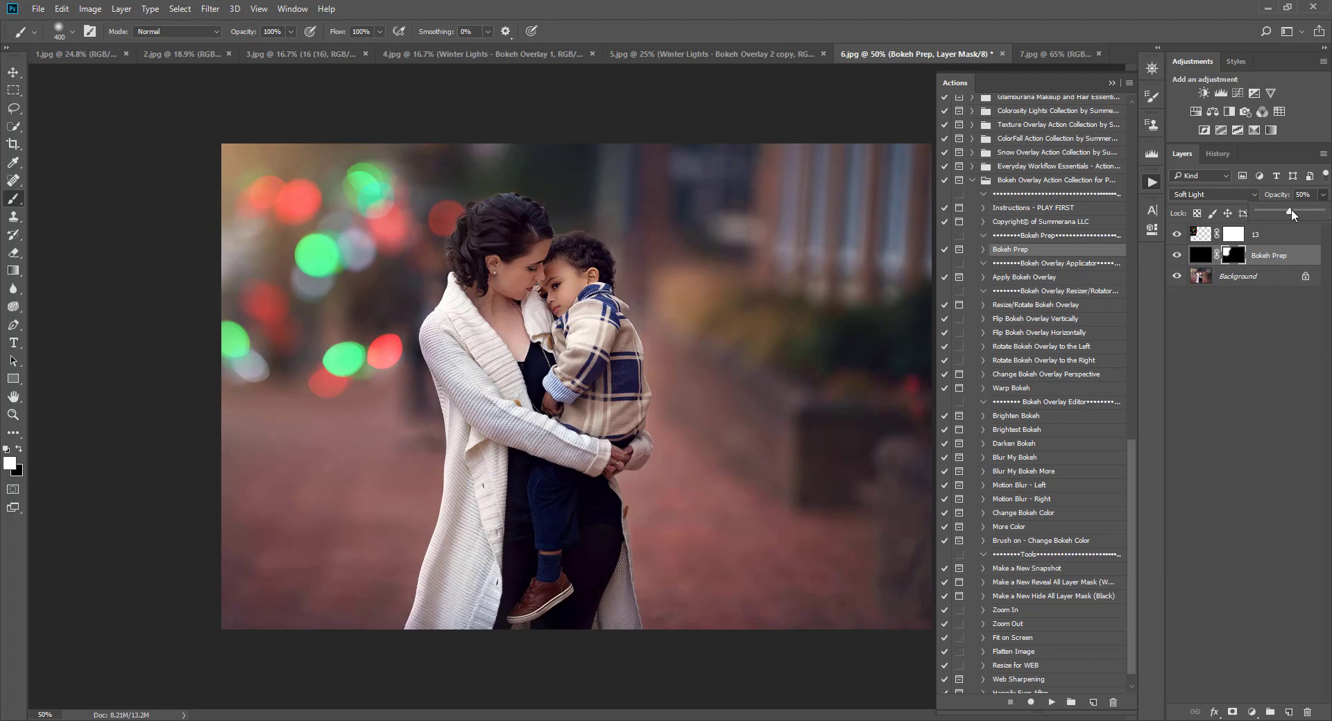
pyautogui.moveTo(1291, 209); pyautogui.dragTo(1321, 211)
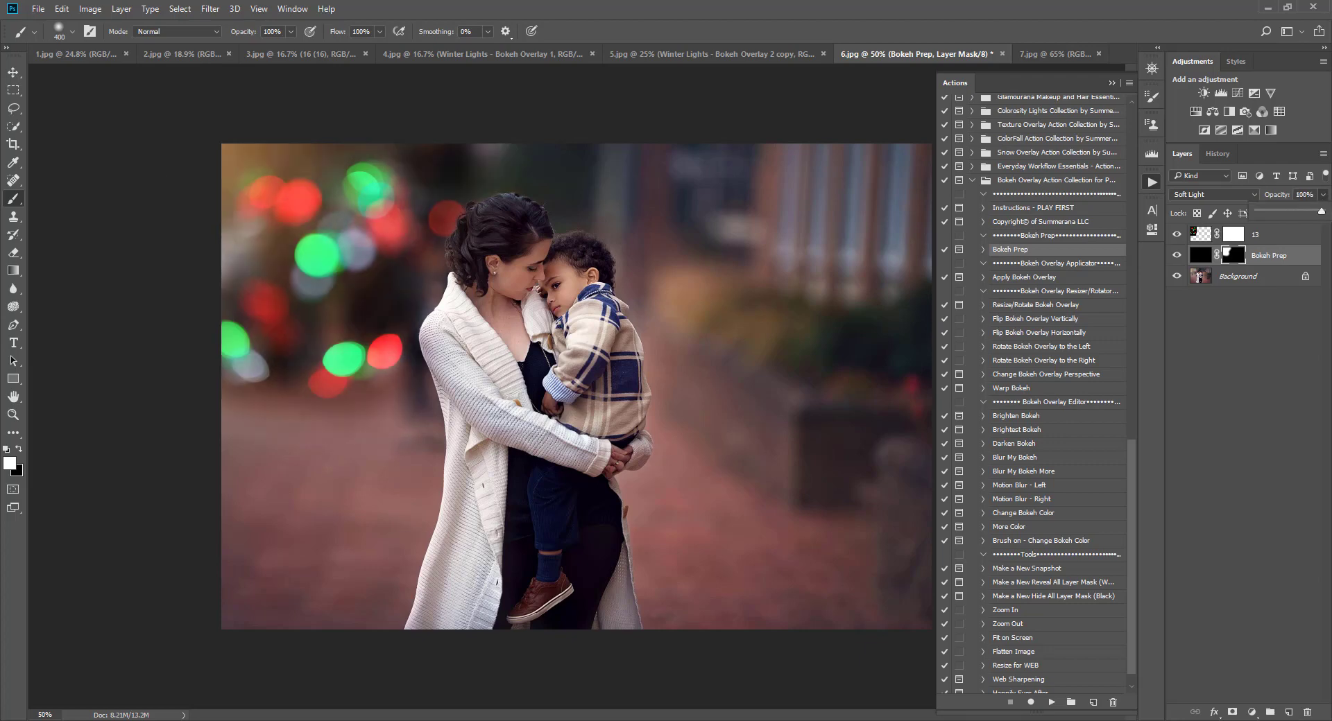
# - Try painting the Bokeh Prep mask over the background beside the mother and child at full brush opacity, and undo it
pyautogui.moveTo(639, 166)
pyautogui.mouseDown()
pyautogui.moveTo(571, 143)
pyautogui.moveTo(752, 208)
pyautogui.moveTo(853, 168)
pyautogui.moveTo(868, 322)
pyautogui.moveTo(684, 300)
pyautogui.moveTo(702, 324)
pyautogui.moveTo(711, 563)
pyautogui.moveTo(844, 363)
pyautogui.moveTo(971, 602)
pyautogui.mouseUp()
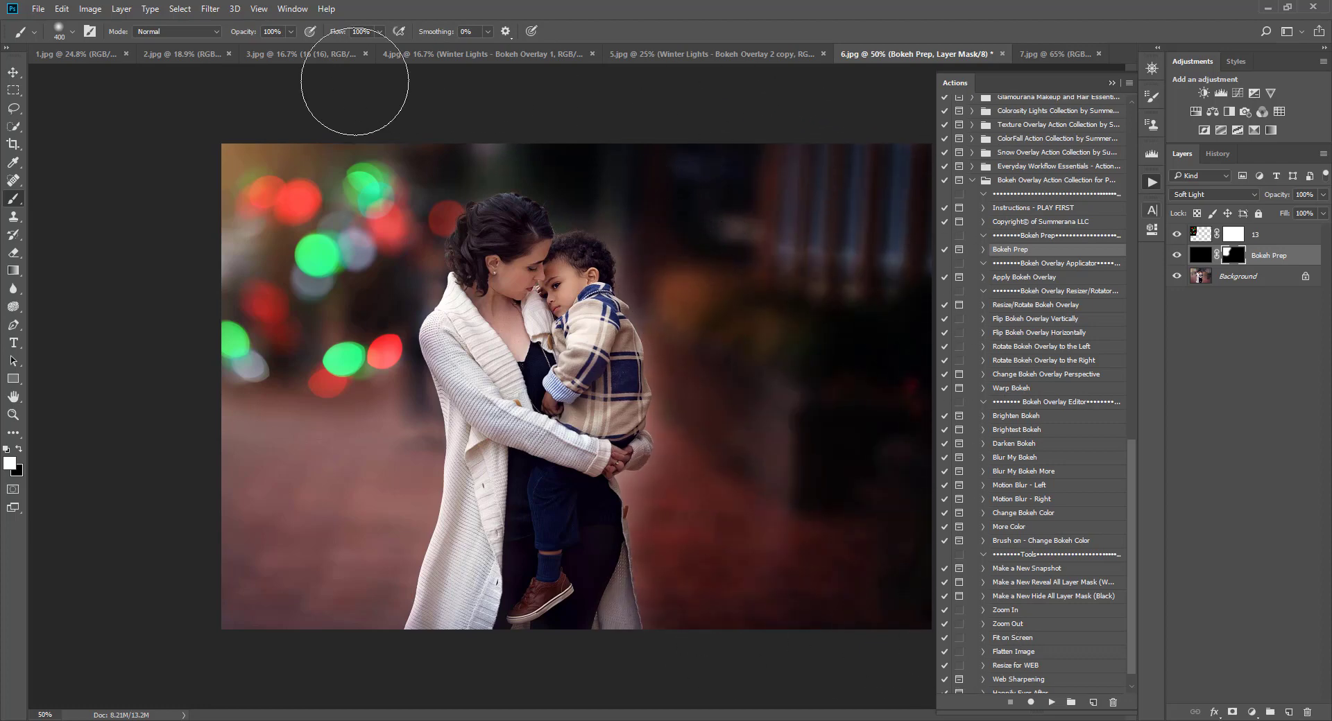
pyautogui.moveTo(312, 437)
pyautogui.mouseDown()
pyautogui.moveTo(253, 524)
pyautogui.moveTo(345, 422)
pyautogui.moveTo(380, 544)
pyautogui.moveTo(393, 123)
pyautogui.mouseUp()
pyautogui.press(']')
pyautogui.click(62, 8)
pyautogui.click(76, 21)
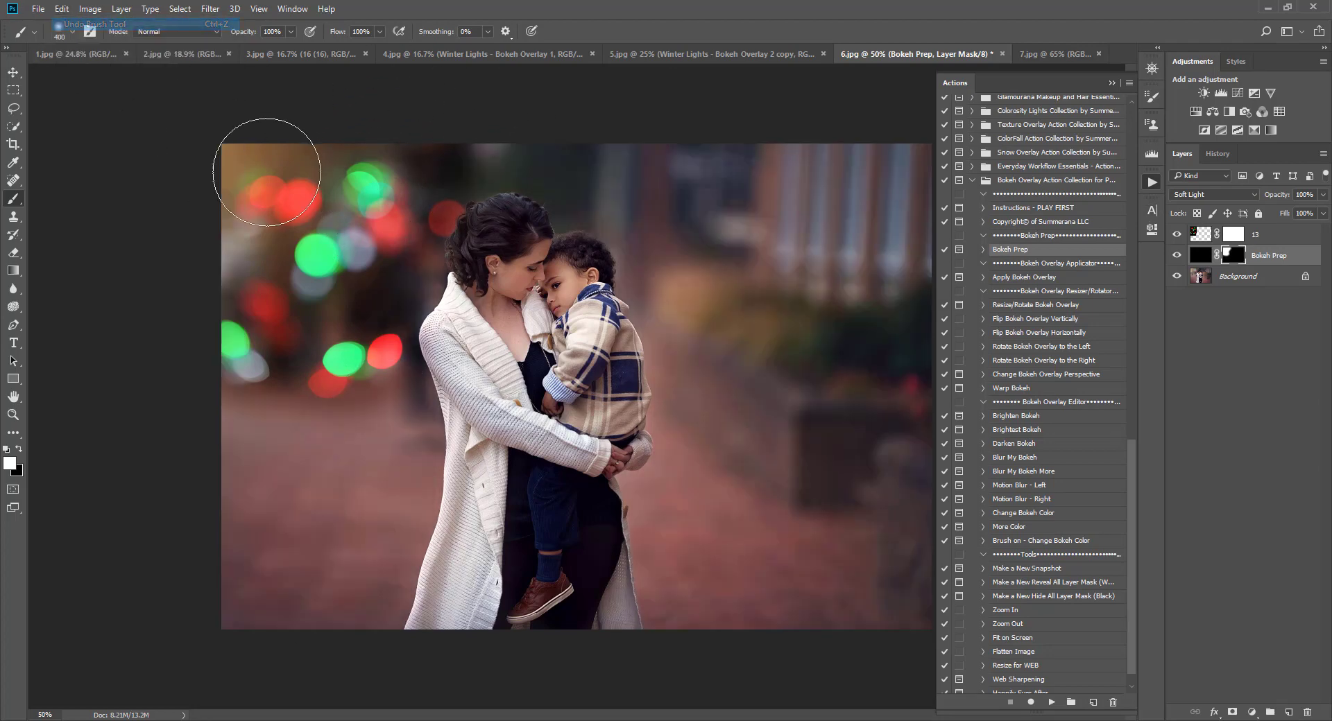
# - Set the brush to 47% opacity and 500 px, and darken the upper background just beside the child on the Bokeh Prep mask
pyautogui.press('[')
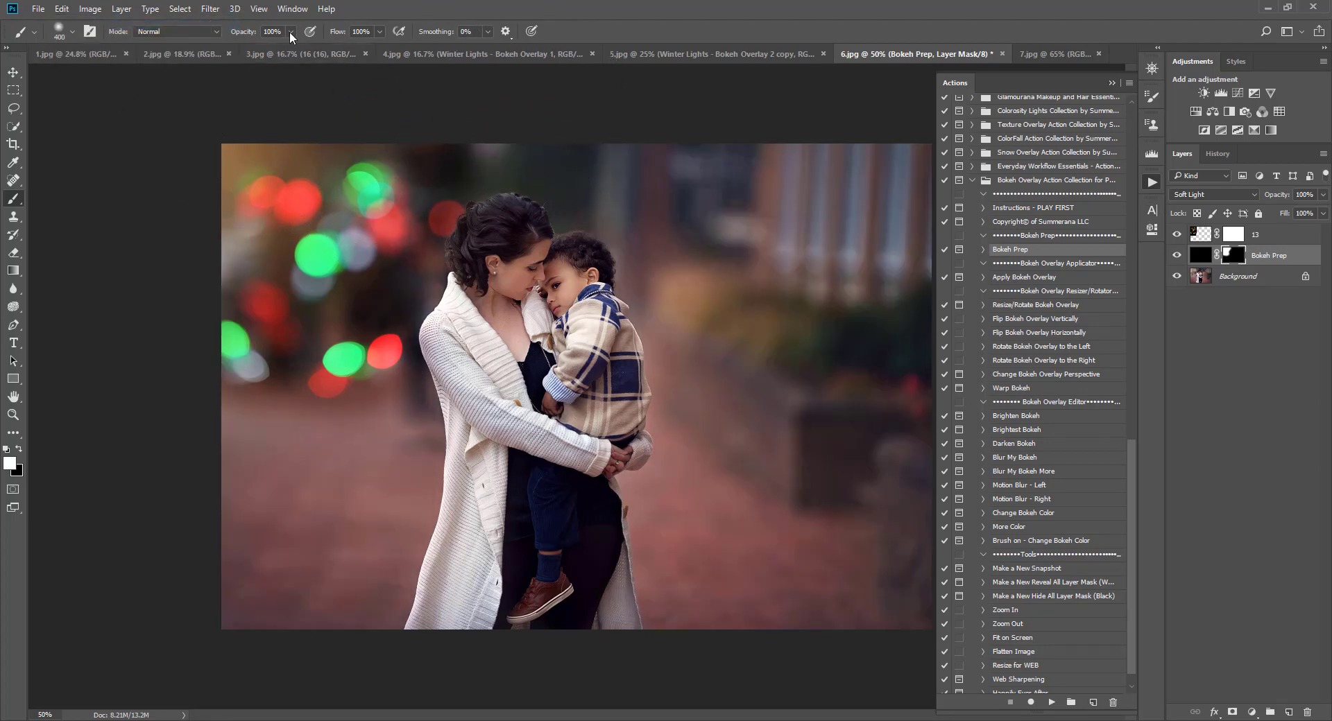
pyautogui.moveTo(261, 43); pyautogui.dragTo(257, 48)
pyautogui.click(556, 5)
pyautogui.click(1113, 83)
pyautogui.press(']')
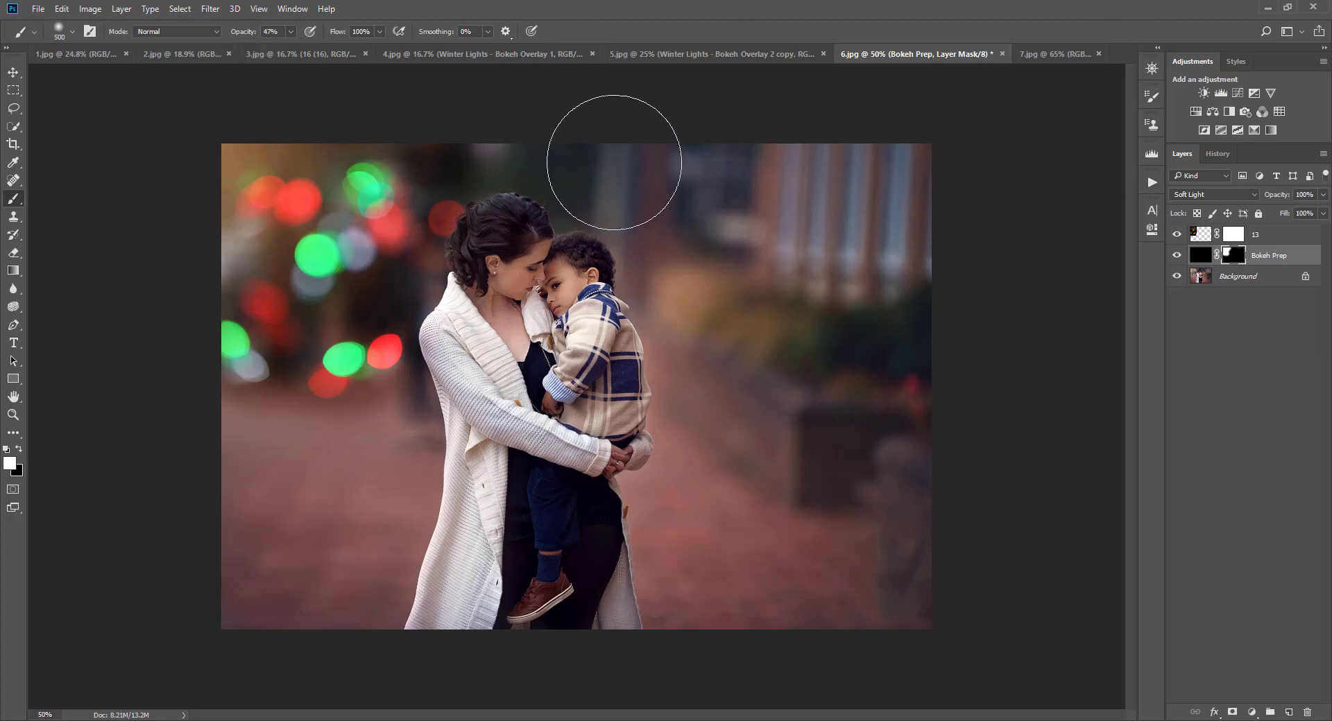
pyautogui.click(706, 180)
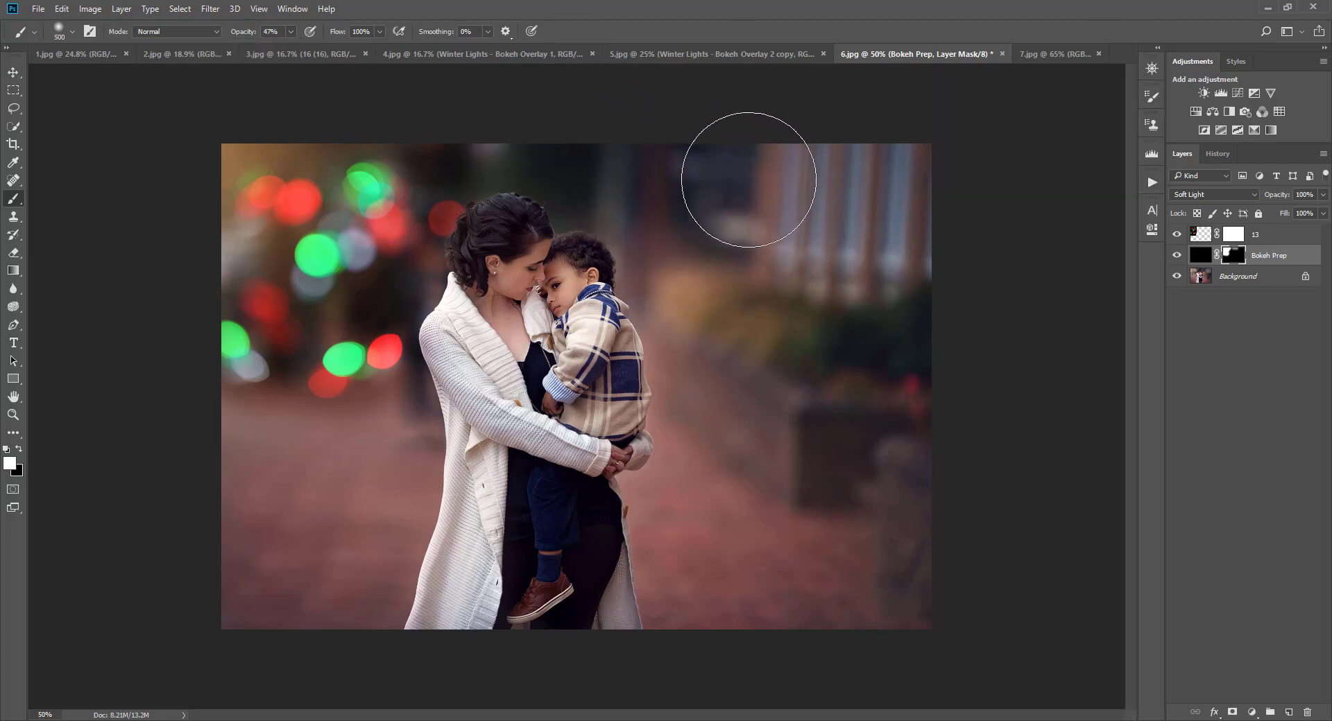
# - Lower the brush opacity to 23% and paint the Bokeh Prep mask over the building, the planter and the pavement below the lights
pyautogui.moveTo(290, 37); pyautogui.dragTo(281, 49)
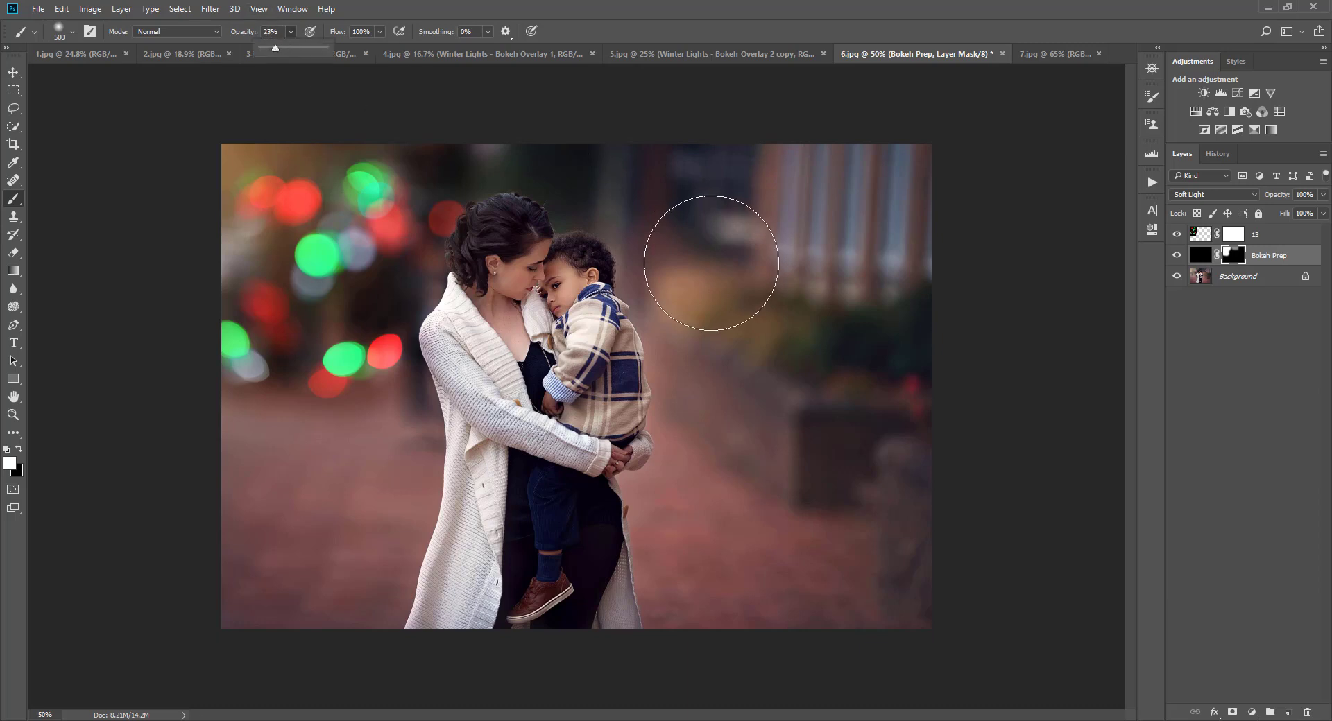
pyautogui.click(713, 278)
pyautogui.moveTo(870, 227)
pyautogui.mouseDown()
pyautogui.moveTo(842, 348)
pyautogui.moveTo(733, 401)
pyautogui.moveTo(749, 436)
pyautogui.moveTo(922, 446)
pyautogui.mouseUp()
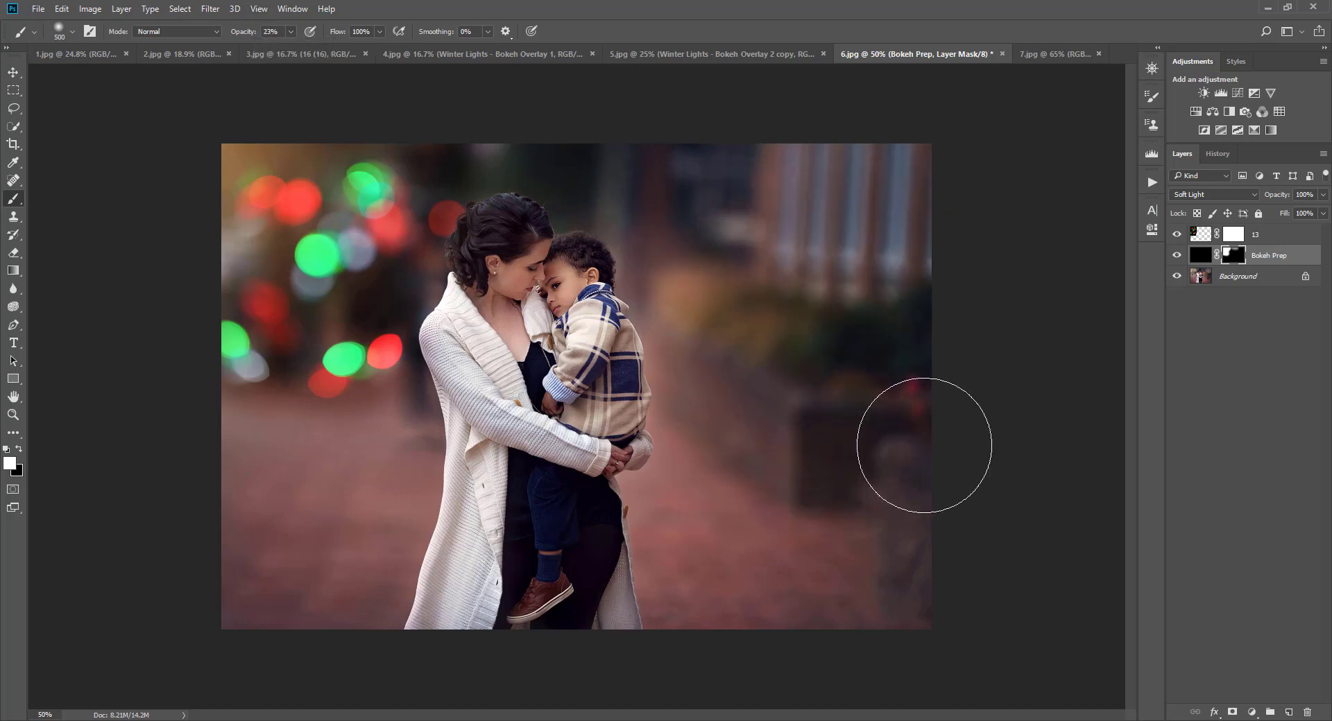
pyautogui.moveTo(307, 446)
pyautogui.mouseDown()
pyautogui.moveTo(368, 424)
pyautogui.moveTo(236, 386)
pyautogui.moveTo(220, 251)
pyautogui.moveTo(168, 350)
pyautogui.moveTo(244, 514)
pyautogui.mouseUp()
# - Refine the Bokeh Prep mask around the mother and child with a brush reduced to 200 px, and set the layer's opacity to 87%
pyautogui.press('[')
pyautogui.press('[')
pyautogui.press('[')
pyautogui.press('[')
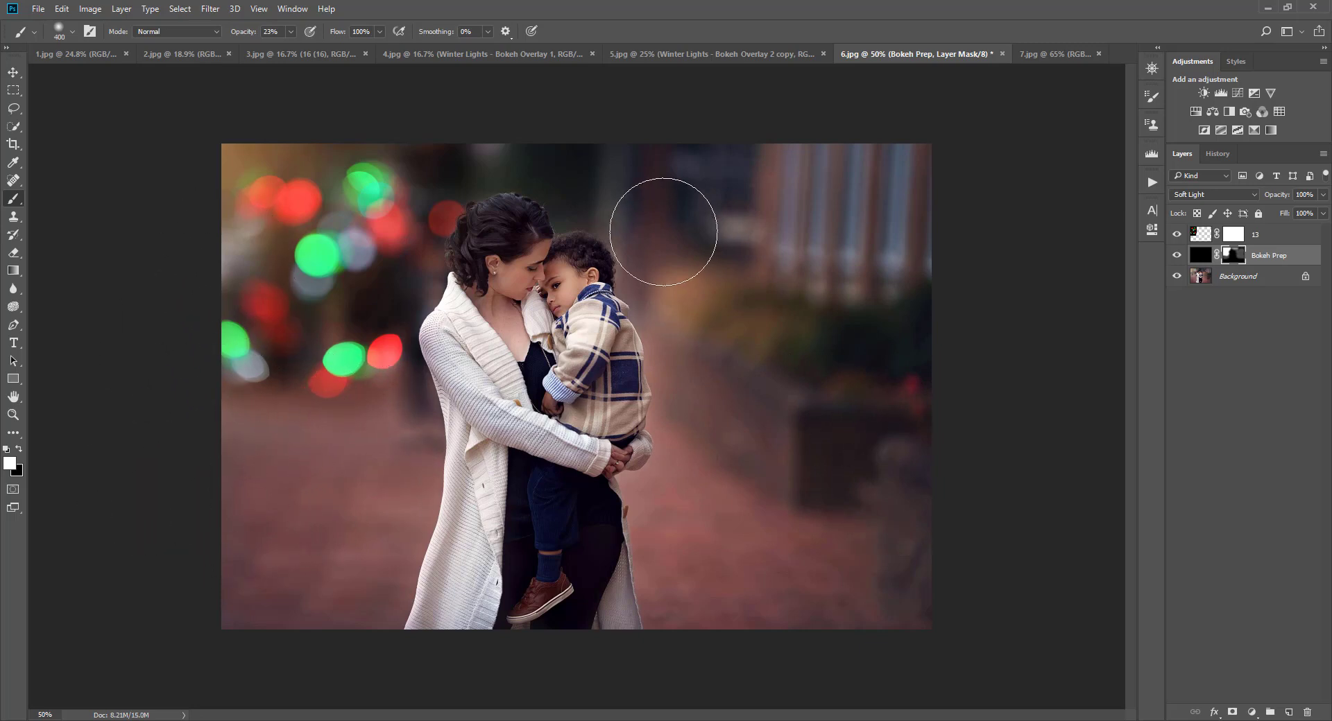
pyautogui.moveTo(642, 245)
pyautogui.mouseDown()
pyautogui.moveTo(660, 311)
pyautogui.moveTo(602, 227)
pyautogui.moveTo(496, 184)
pyautogui.moveTo(443, 253)
pyautogui.moveTo(410, 254)
pyautogui.moveTo(419, 282)
pyautogui.mouseUp()
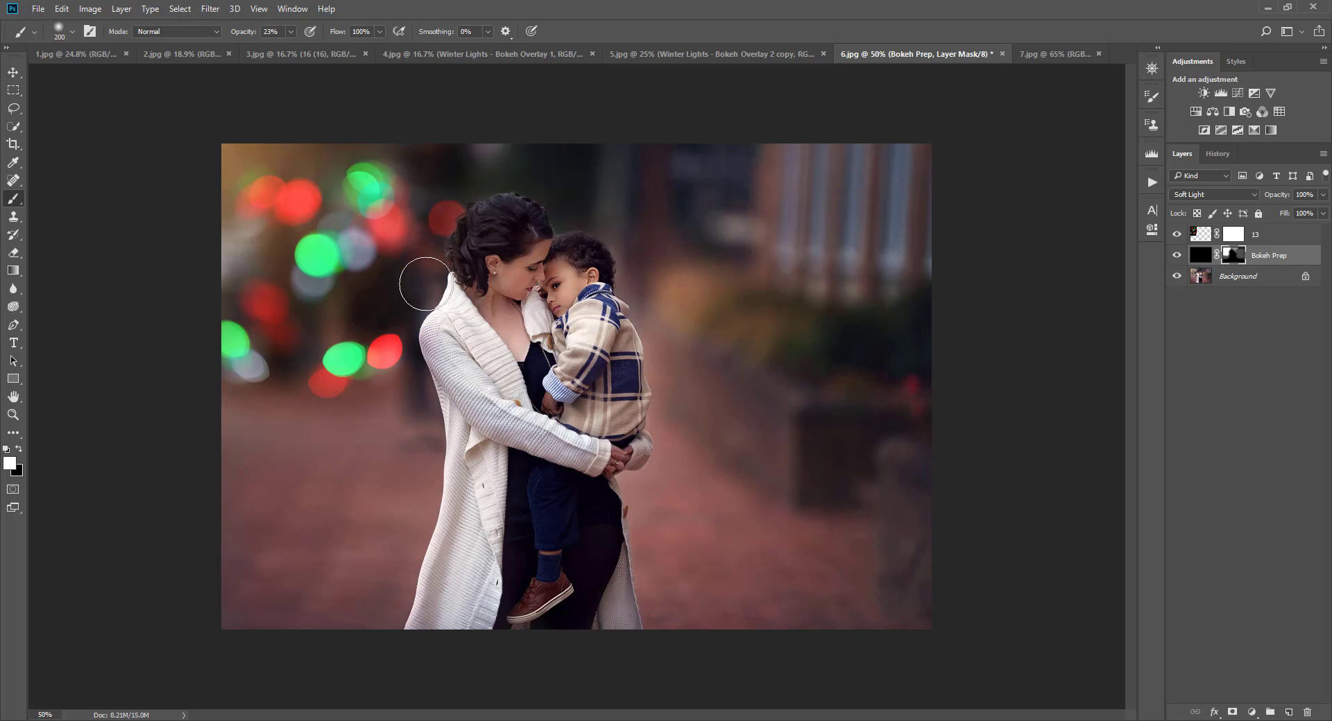
pyautogui.click(1322, 195)
pyautogui.moveTo(1258, 212); pyautogui.dragTo(1322, 211)
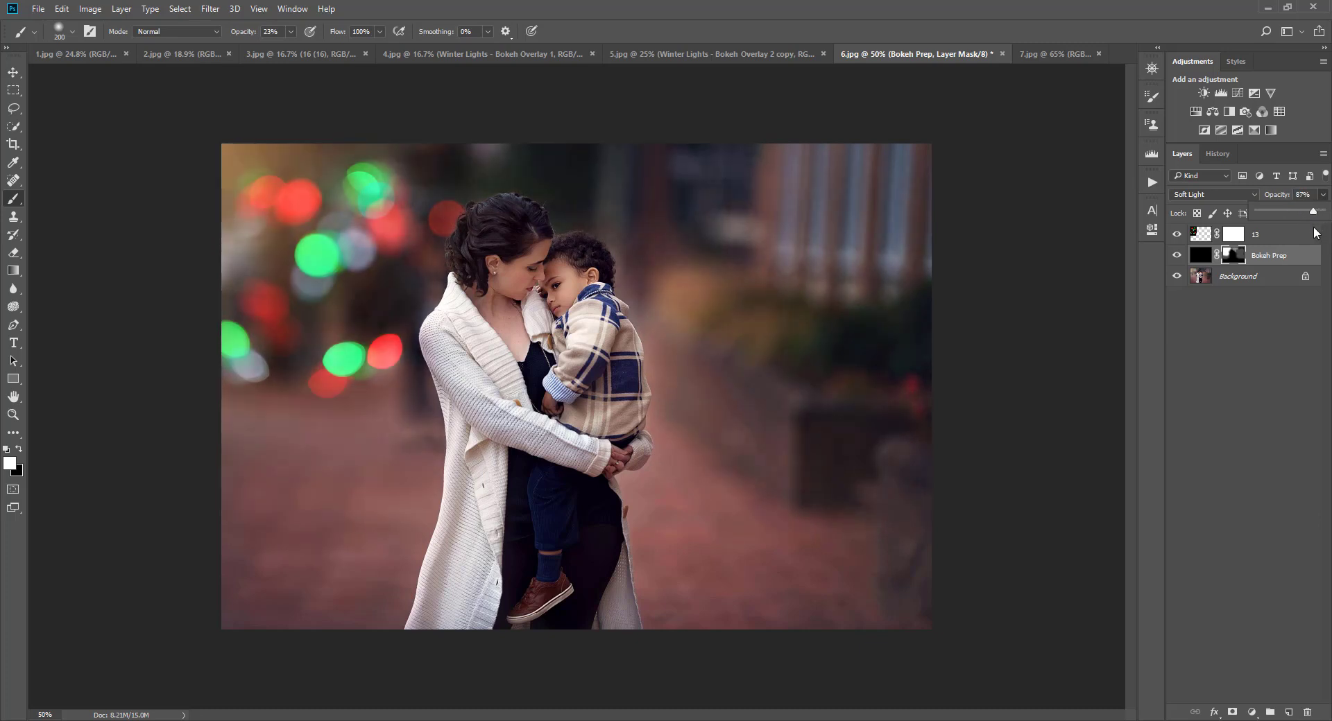
# - Run the Change Bokeh Color action on overlay 13's image up to the colour choice
pyautogui.click(12, 73)
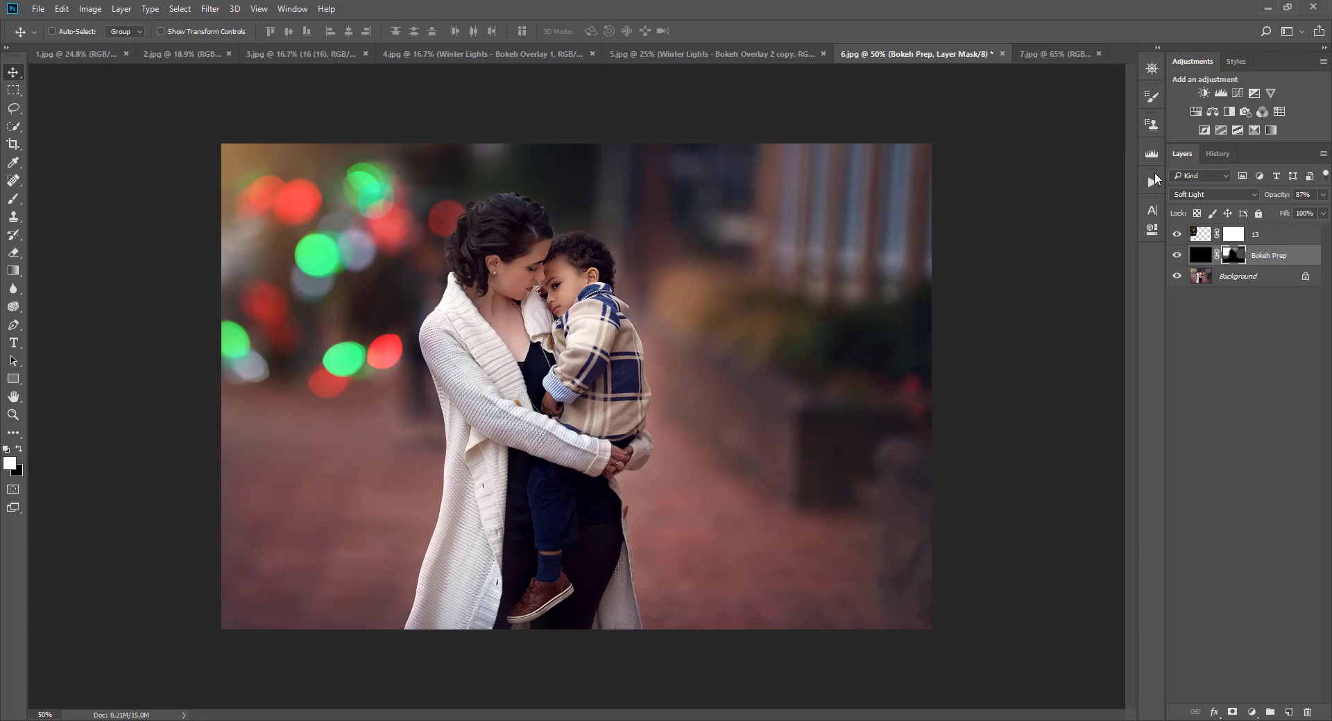
pyautogui.click(1152, 181)
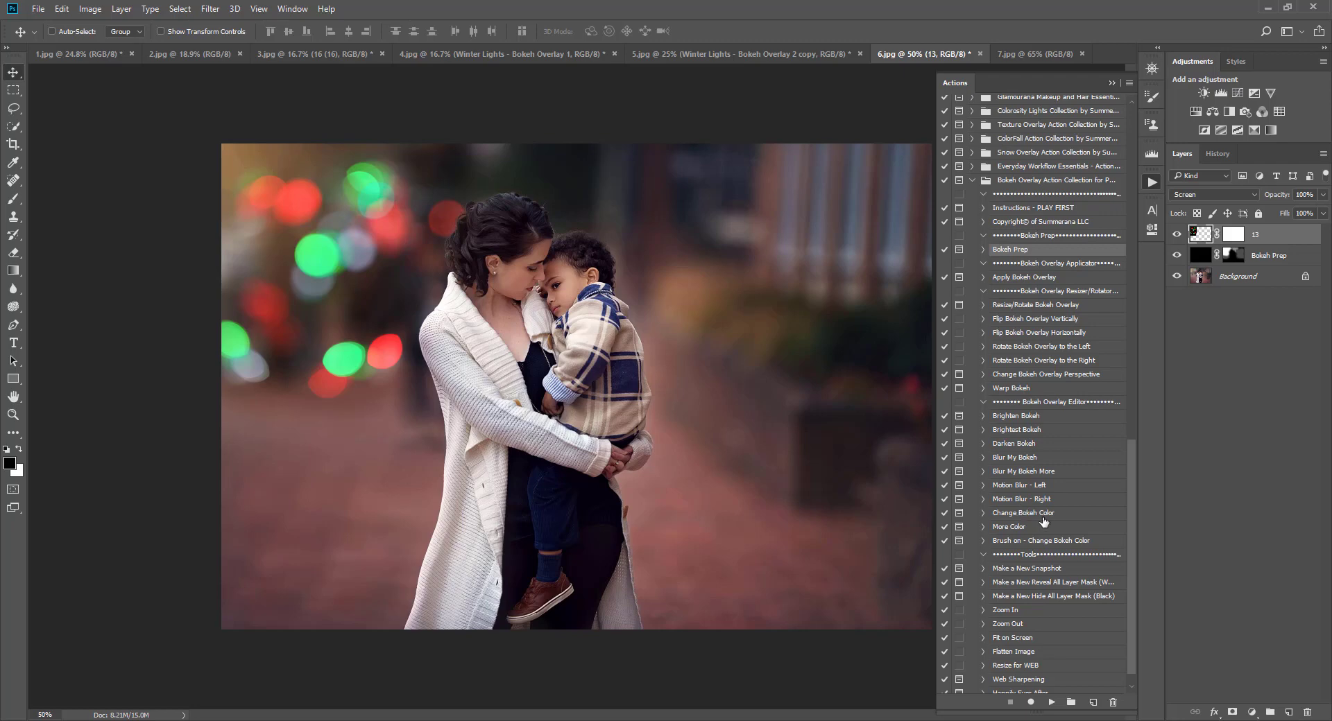
pyautogui.click(1021, 513)
pyautogui.click(1052, 702)
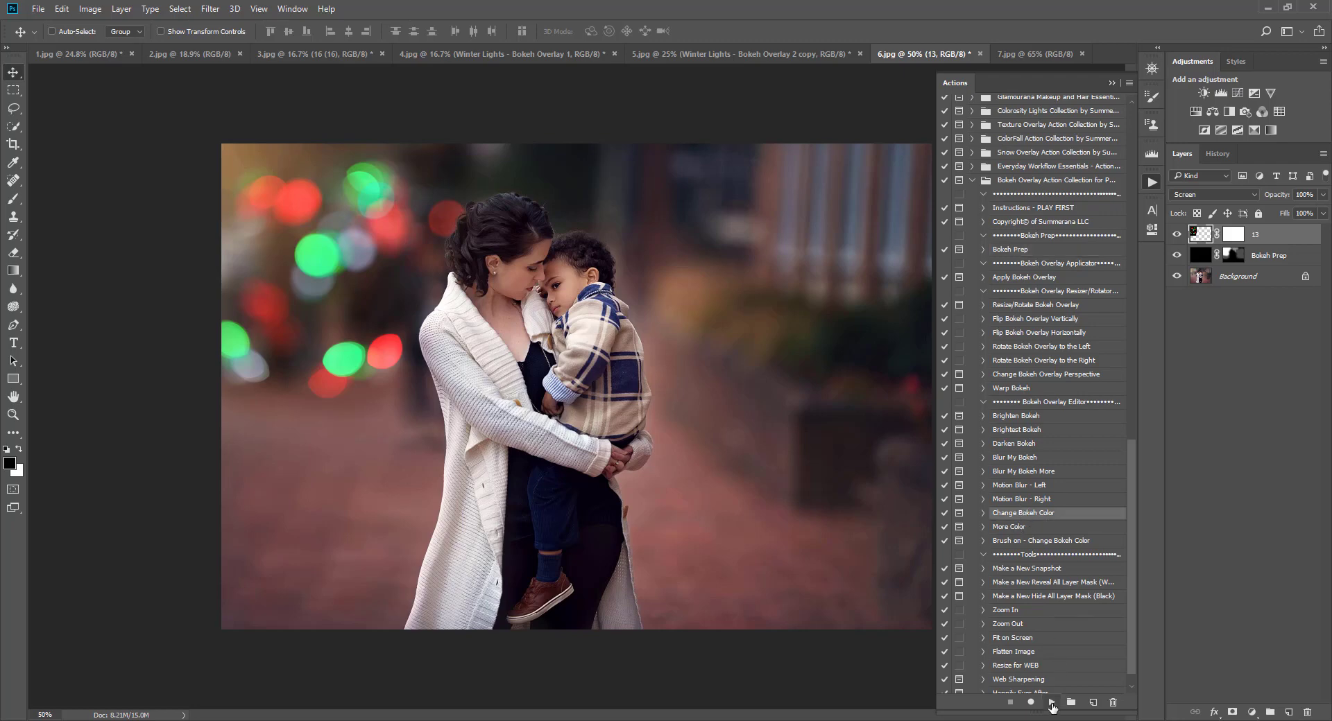
pyautogui.click(623, 277)
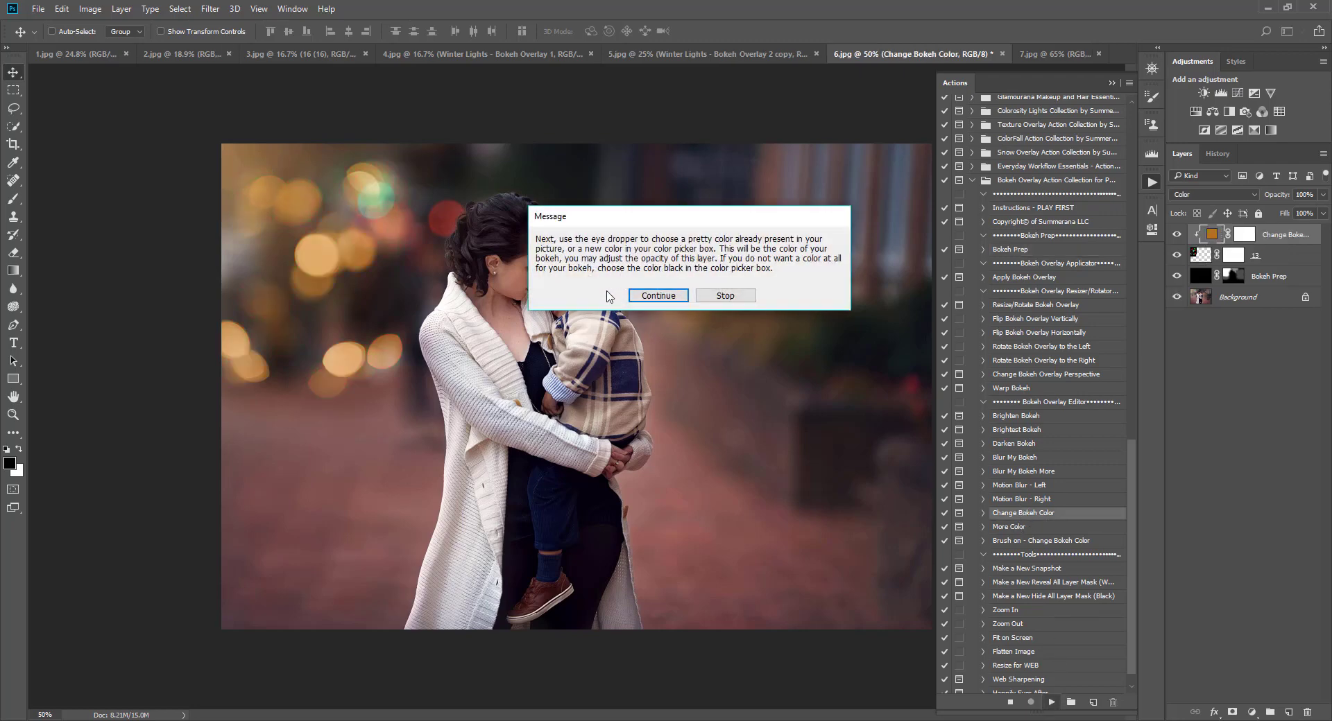
pyautogui.click(659, 300)
# - Try out bokeh colours sampled from the blurred foliage and the child's plaid jacket
pyautogui.click(684, 284)
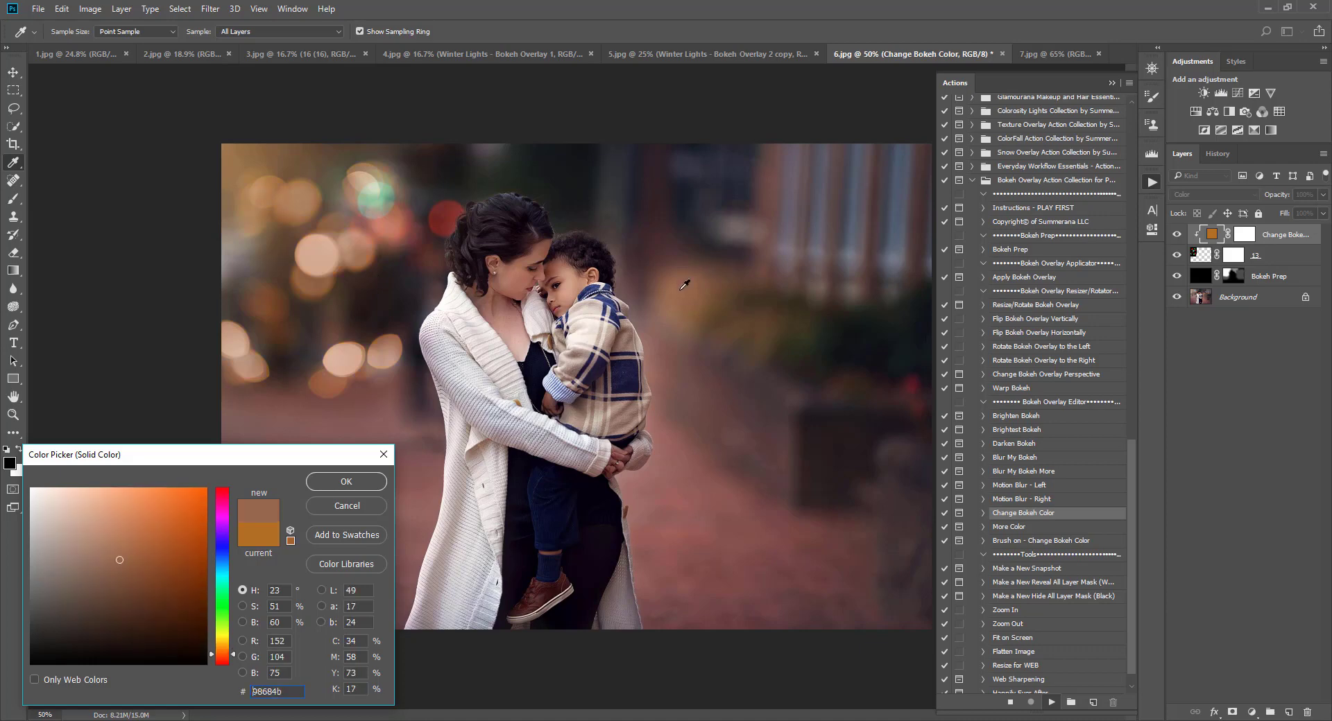
pyautogui.click(690, 304)
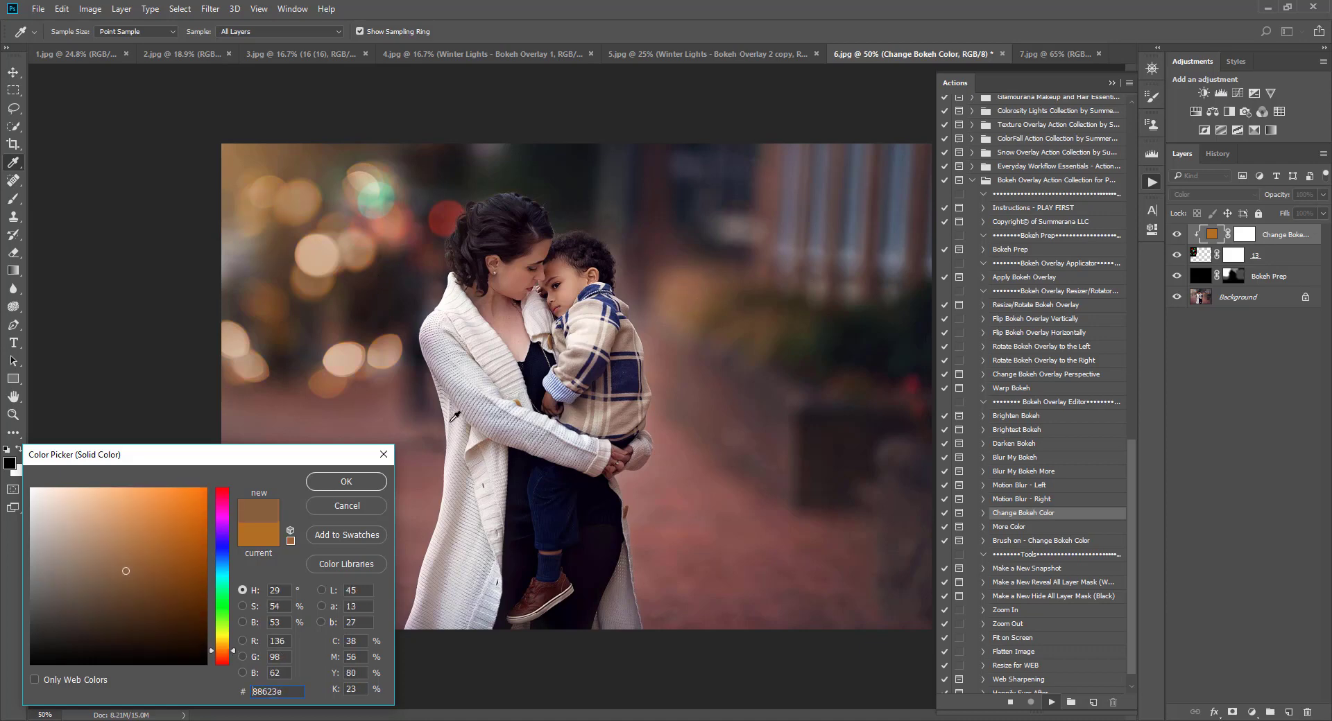
pyautogui.moveTo(158, 533); pyautogui.dragTo(139, 541)
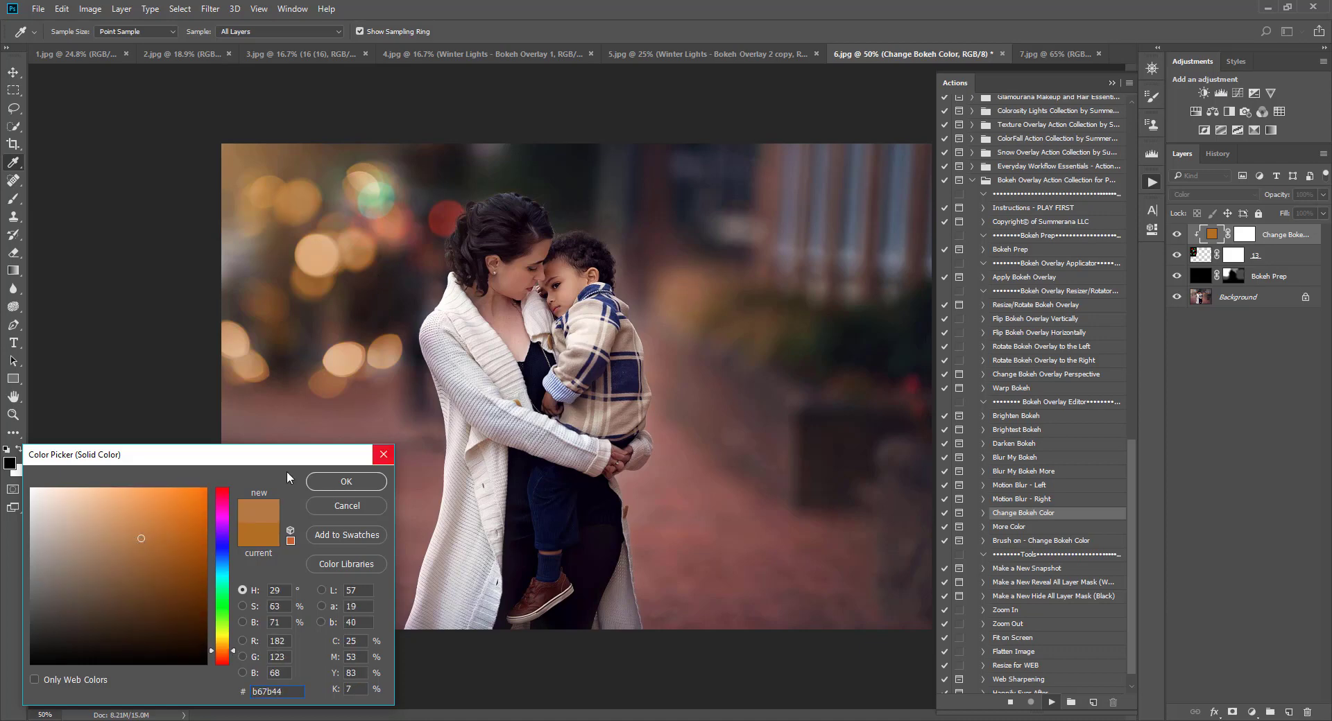
pyautogui.click(680, 287)
pyautogui.click(588, 336)
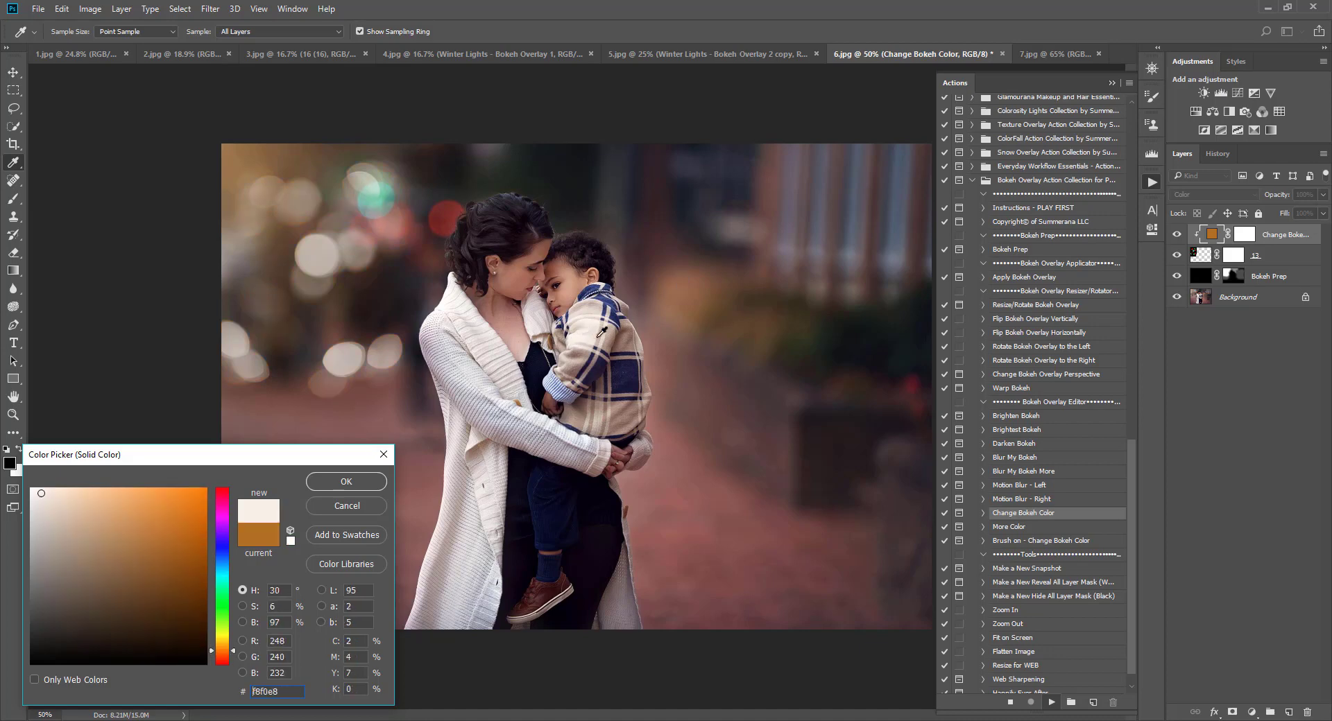
pyautogui.click(608, 333)
pyautogui.click(686, 278)
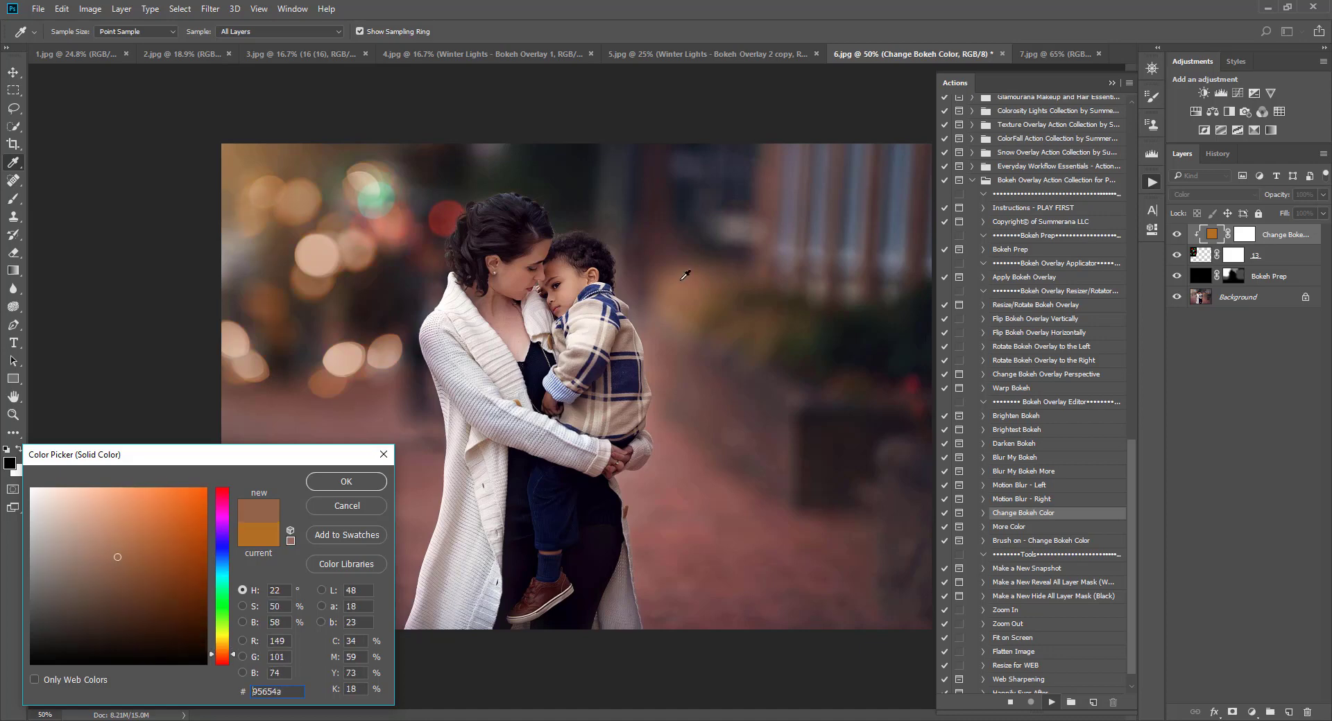
# - Return to the original orange #b37022 for the bokeh colour, accept it, and hide the Change Bokeh Color layer
pyautogui.click(262, 541)
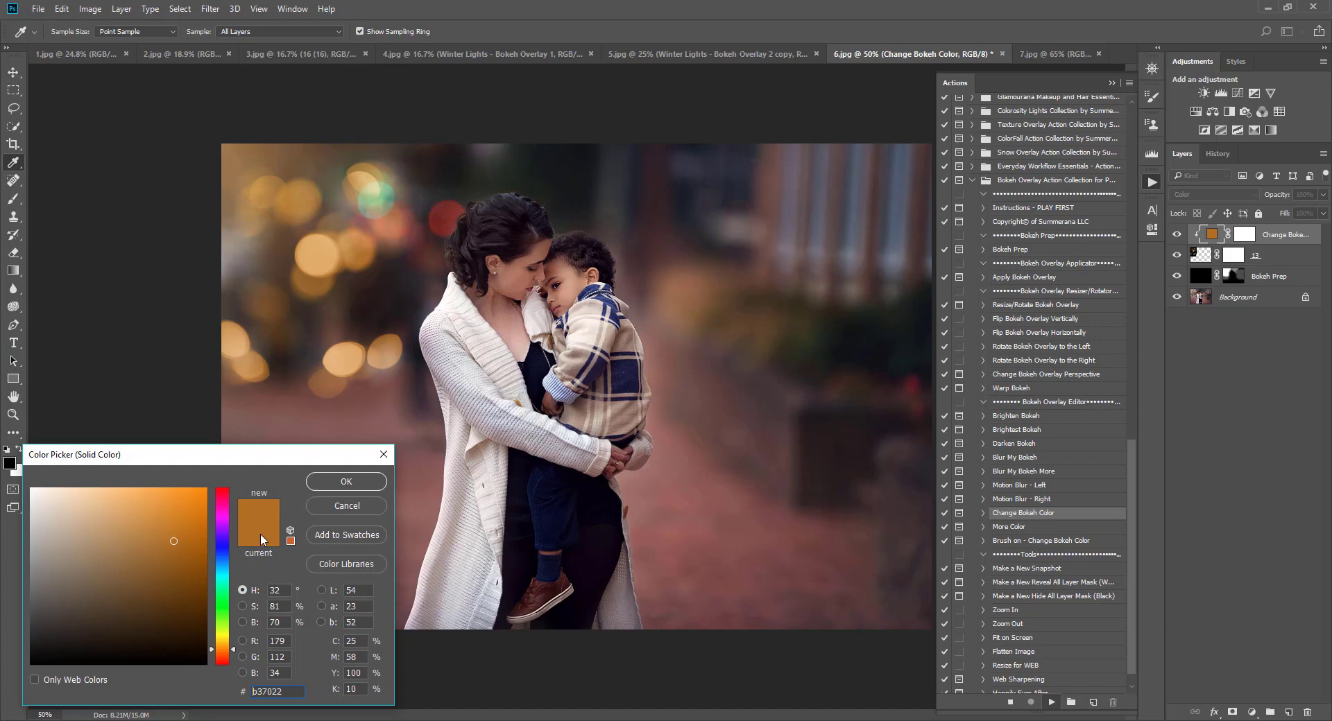
pyautogui.click(347, 482)
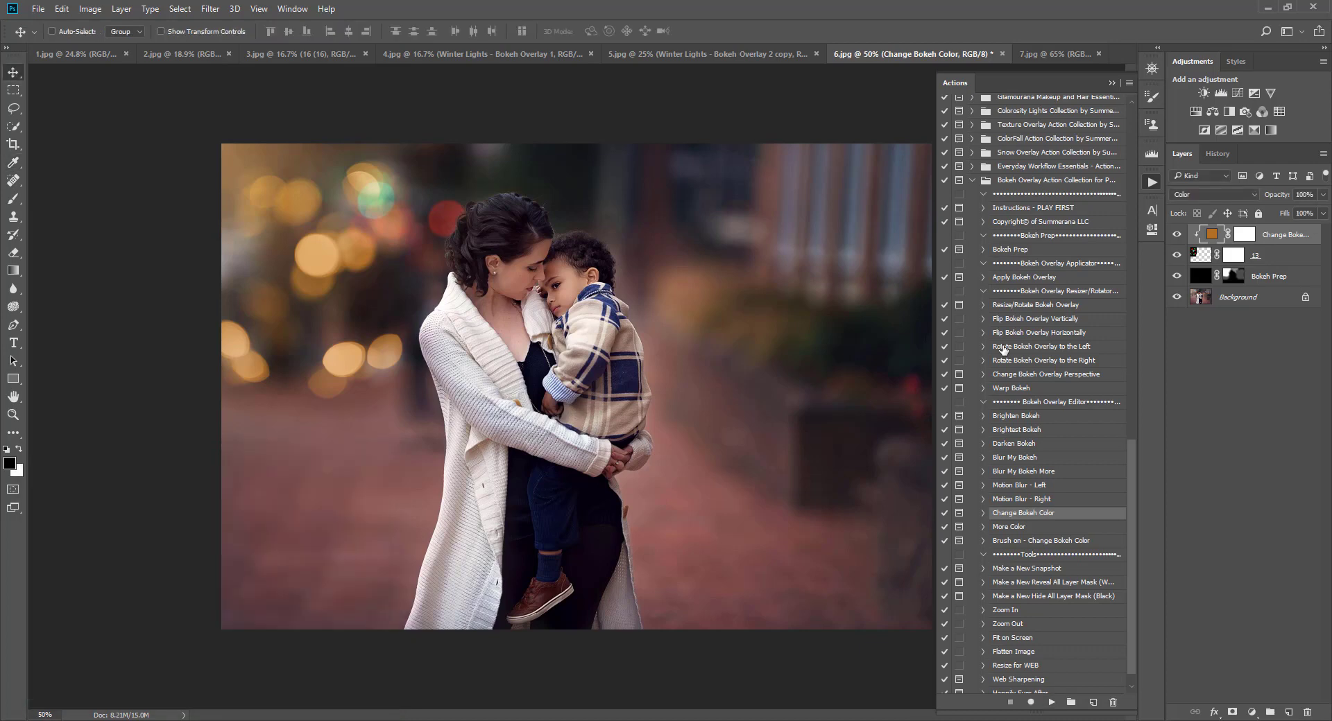
pyautogui.click(1177, 234)
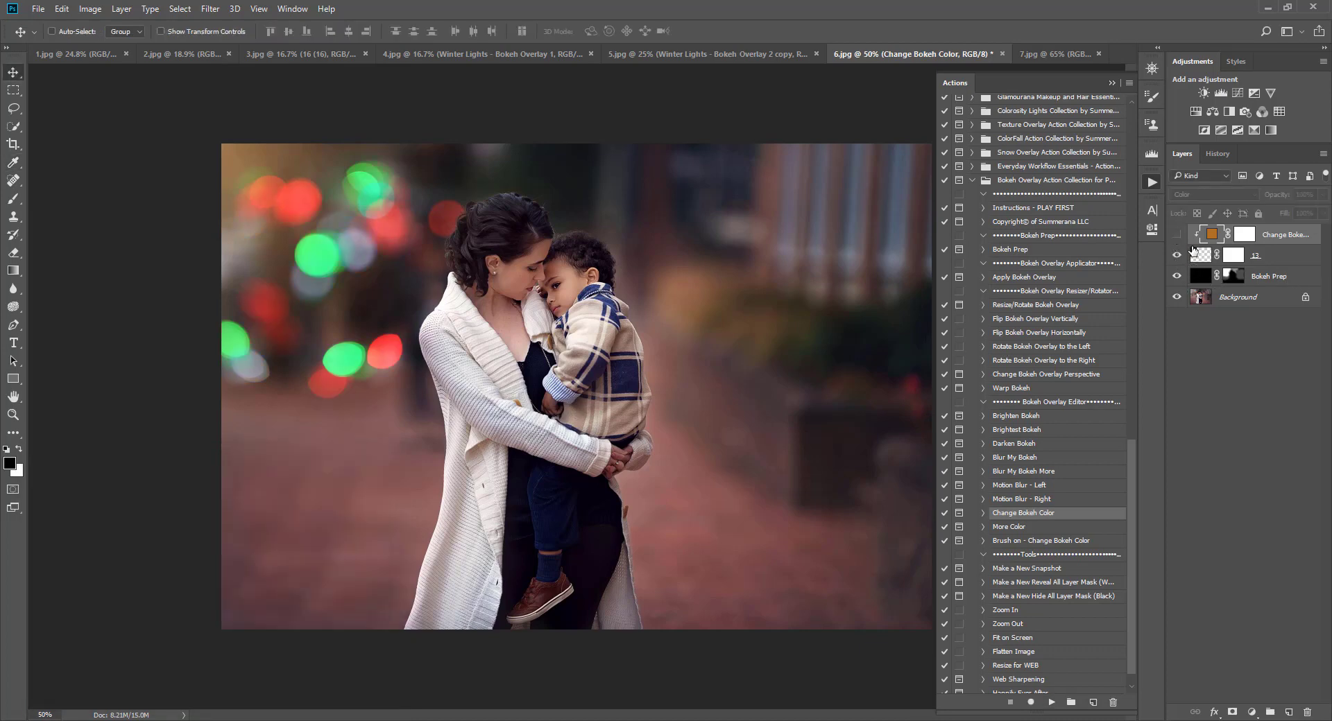
# - Run the Brush on - Change Bokeh Color action on overlay 13's image up to the colour choice
pyautogui.click(1014, 528)
pyautogui.click(1013, 542)
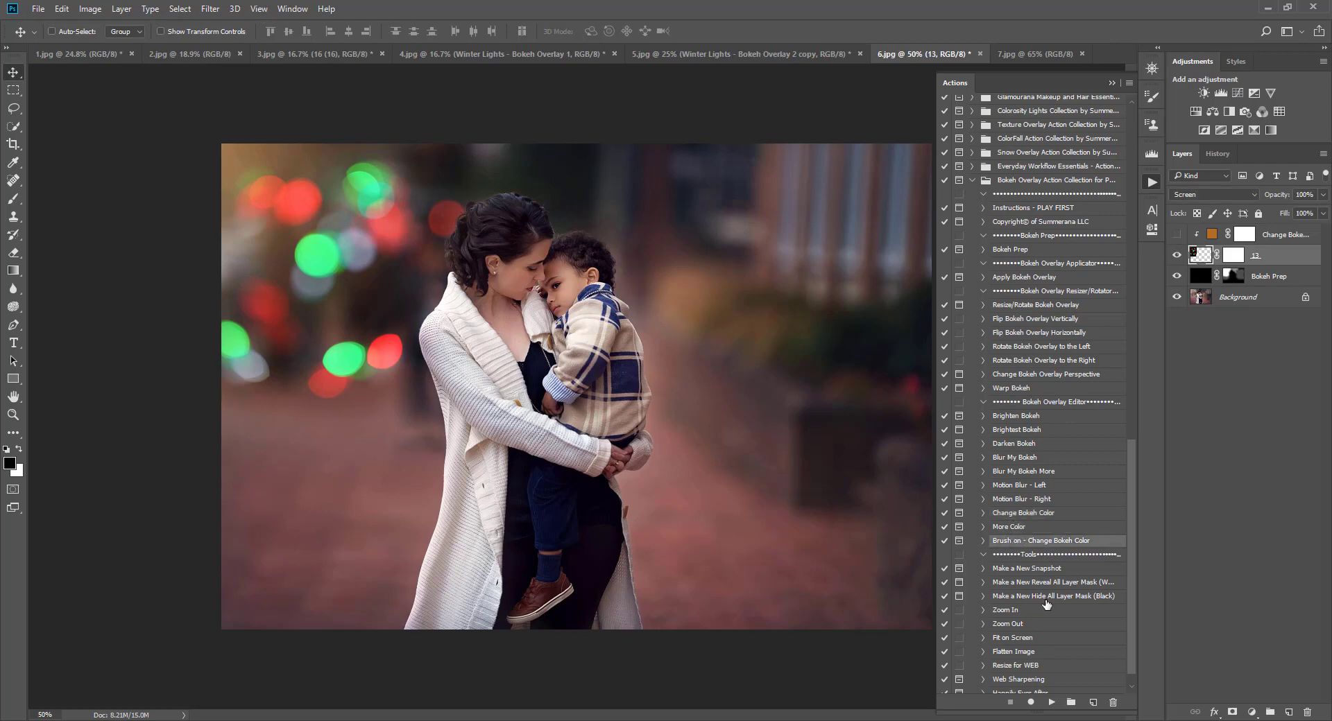
pyautogui.click(1051, 702)
pyautogui.click(623, 277)
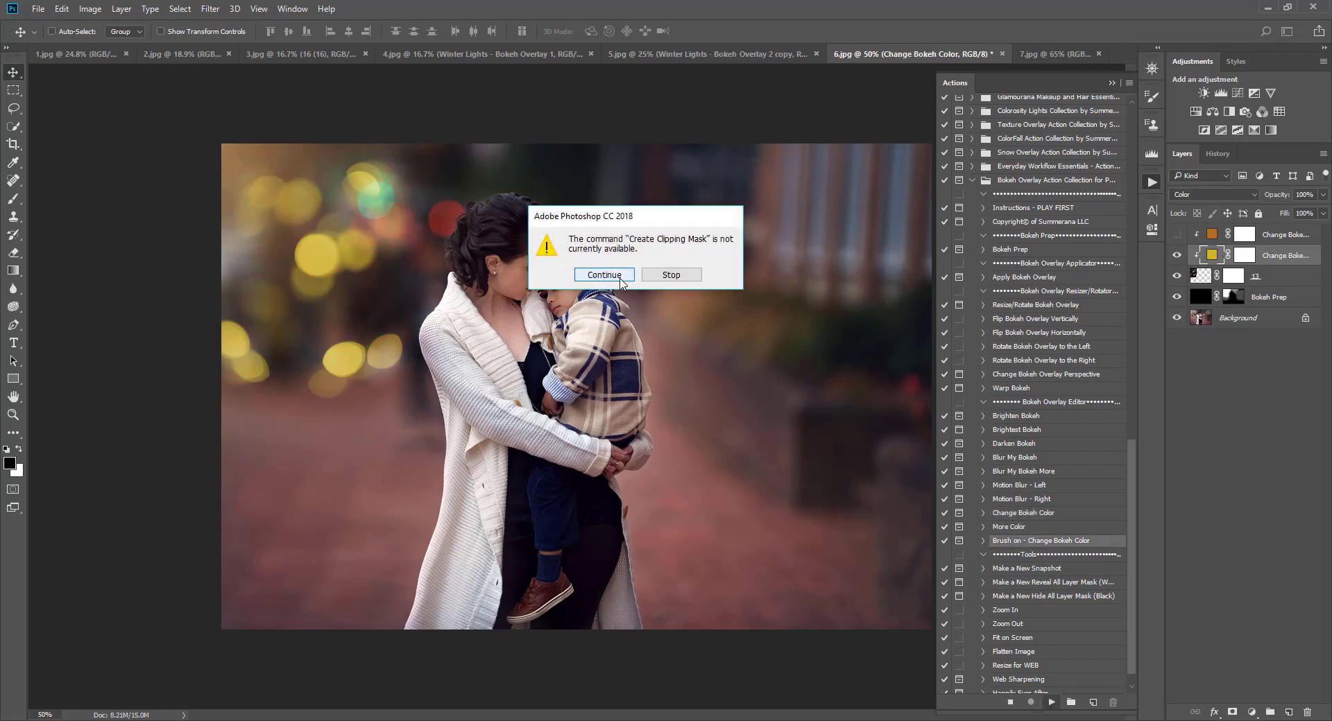
pyautogui.click(604, 278)
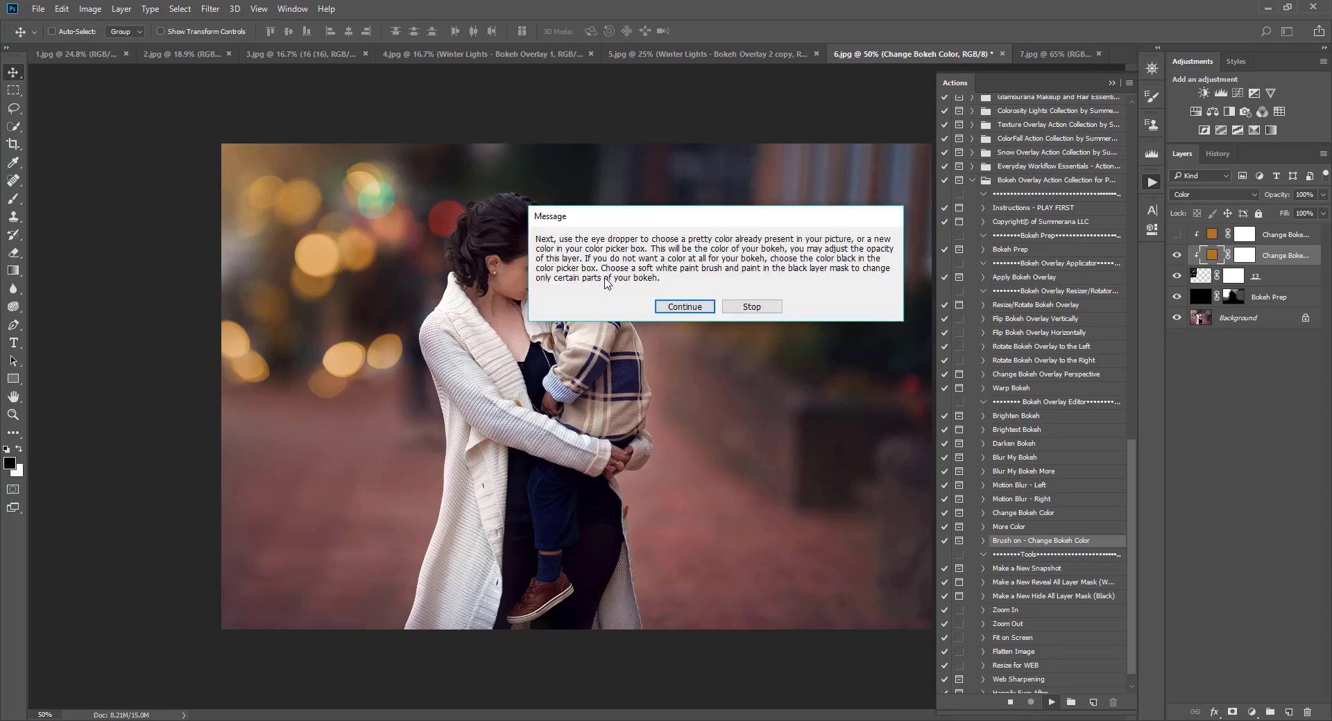
pyautogui.click(670, 300)
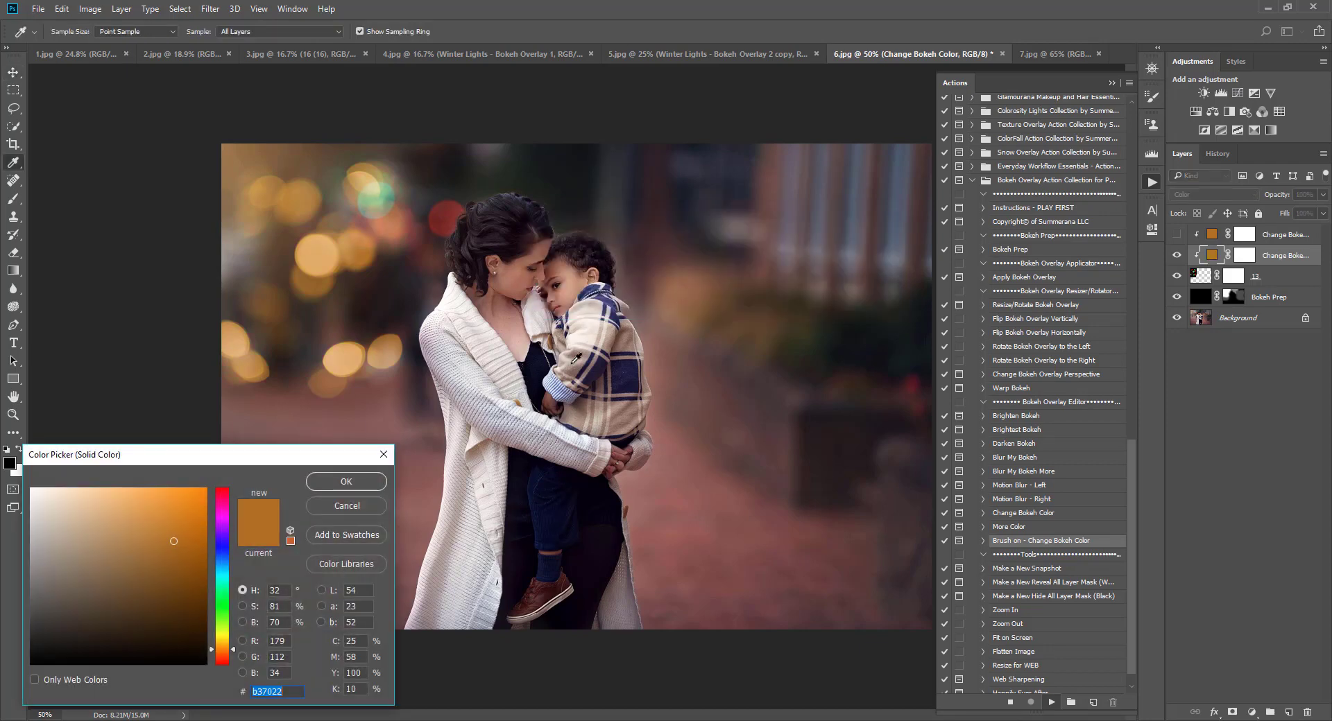
# - Sample bokeh colours from the child's jacket and the blurred foliage, and accept the warm brown #99684b for the brush-on layer
pyautogui.click(601, 363)
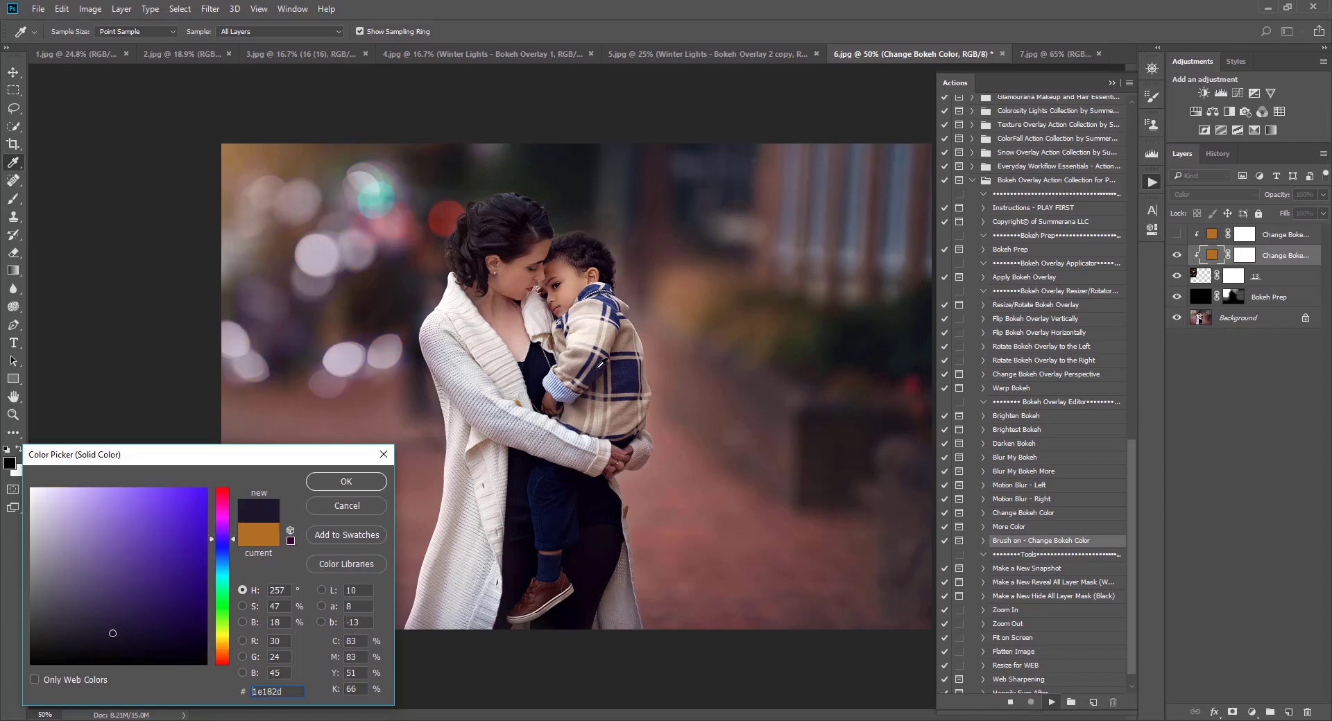
pyautogui.click(580, 360)
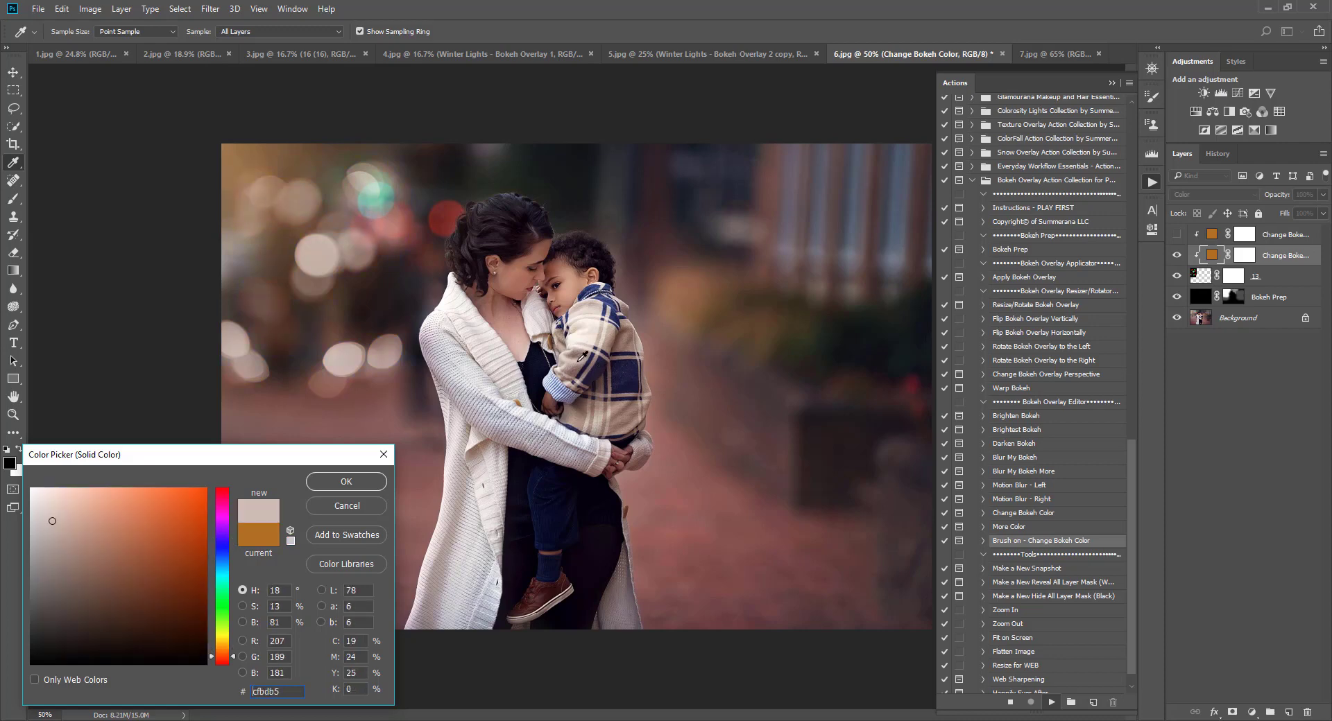
pyautogui.click(624, 368)
pyautogui.click(585, 362)
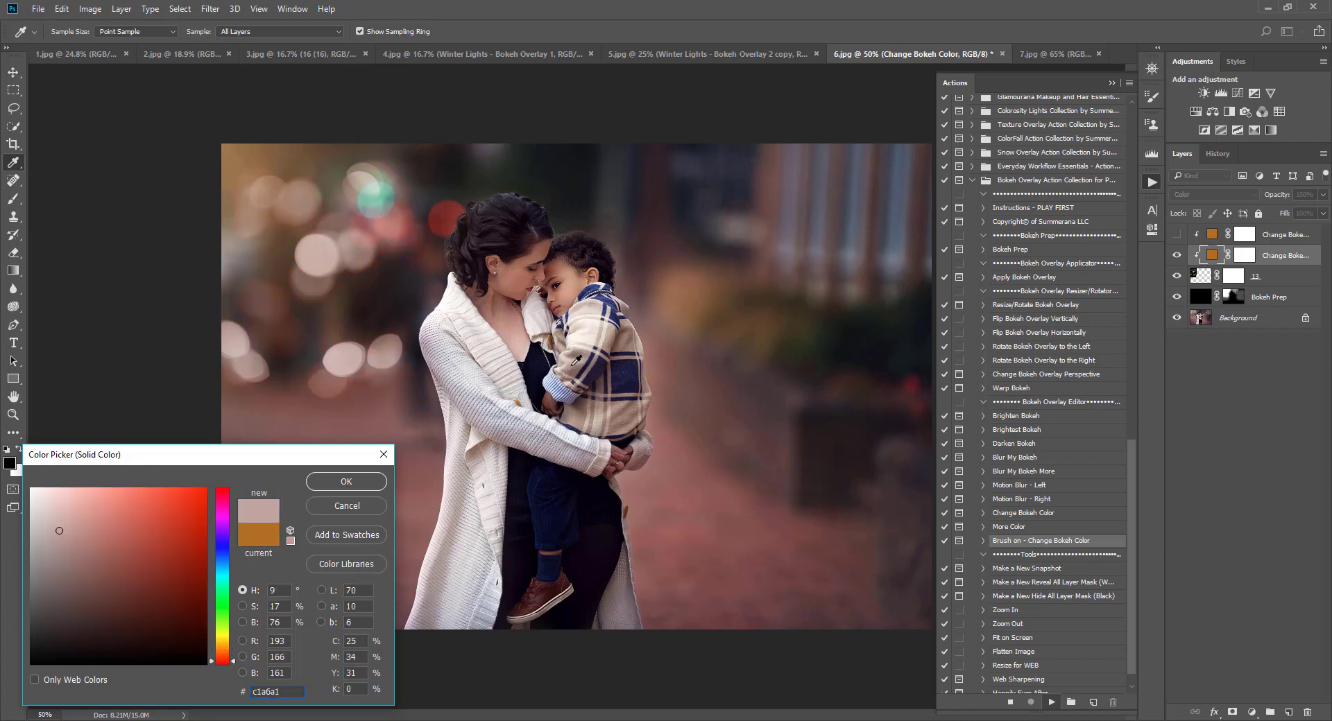
pyautogui.click(688, 286)
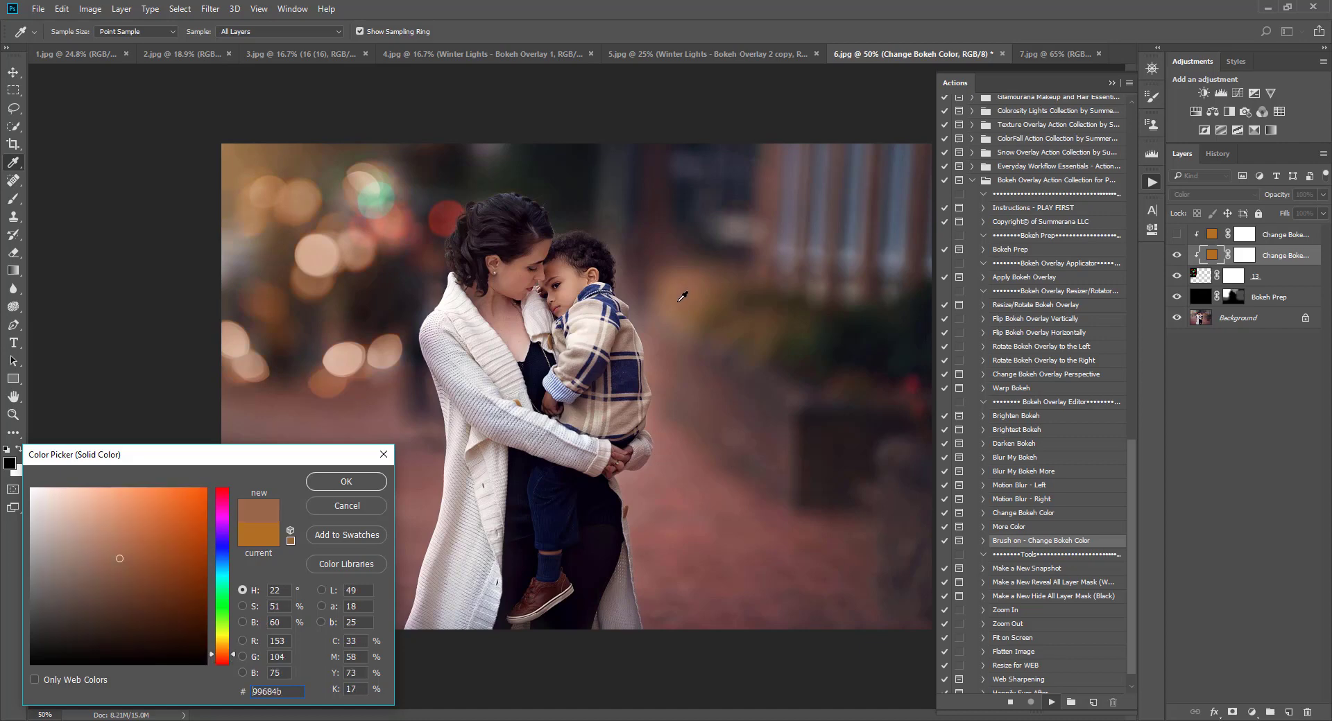
pyautogui.click(346, 481)
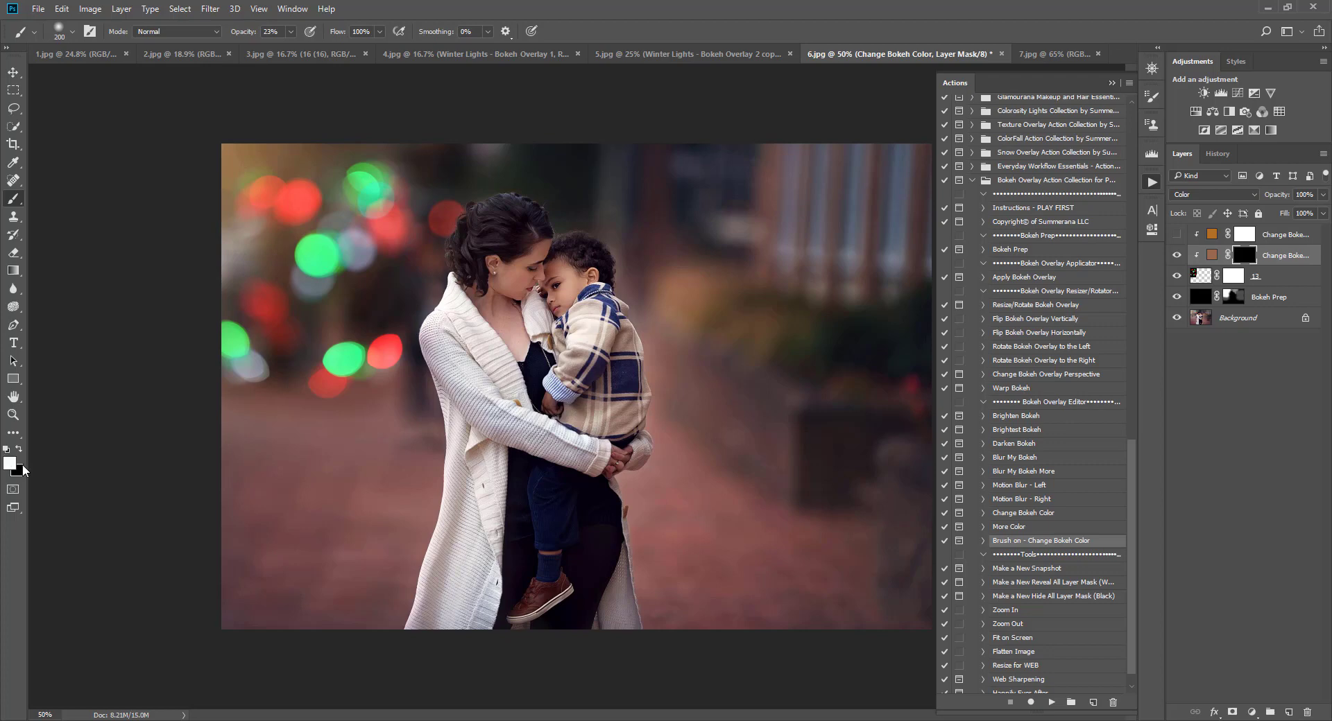
# - Paint the brush-on colour over the green bokeh lights with a 90 px brush at 100% opacity on the layer mask
pyautogui.press('[')
pyautogui.press('[')
pyautogui.press('[')
pyautogui.press('[')
pyautogui.press('[')
pyautogui.click(290, 31)
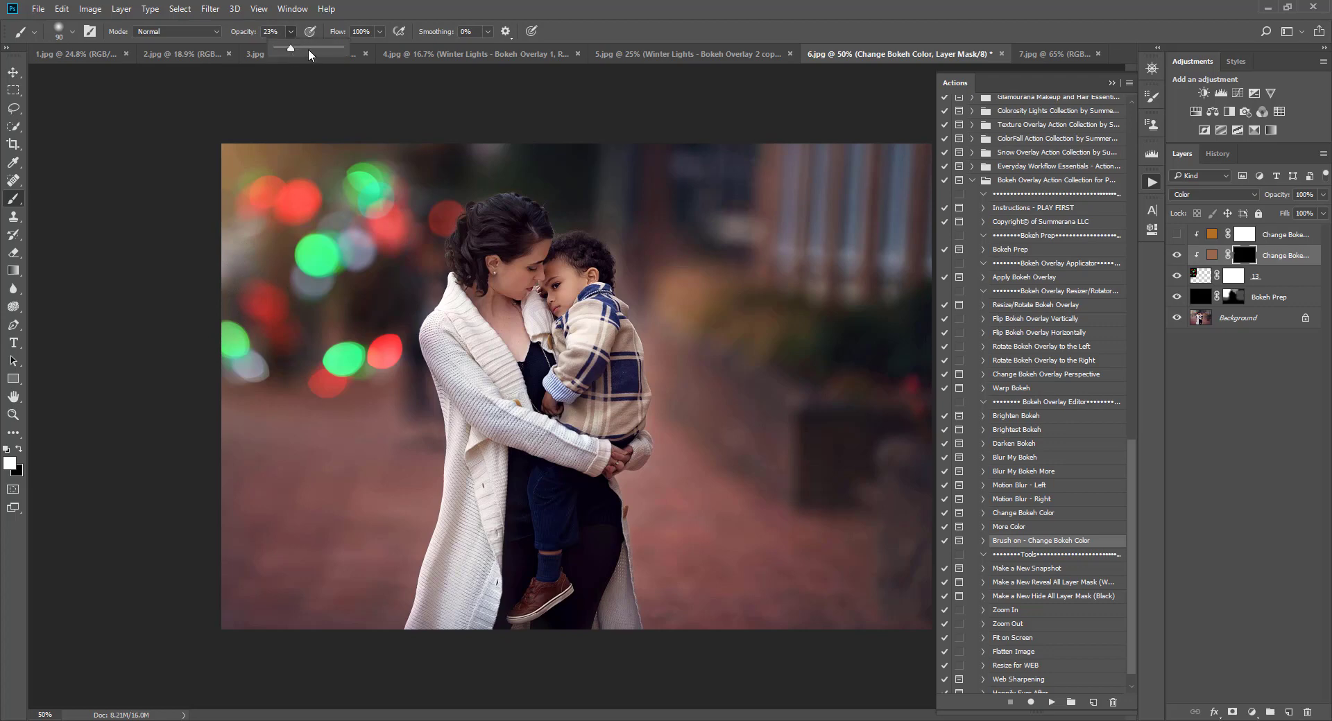
pyautogui.moveTo(309, 56); pyautogui.dragTo(388, 55)
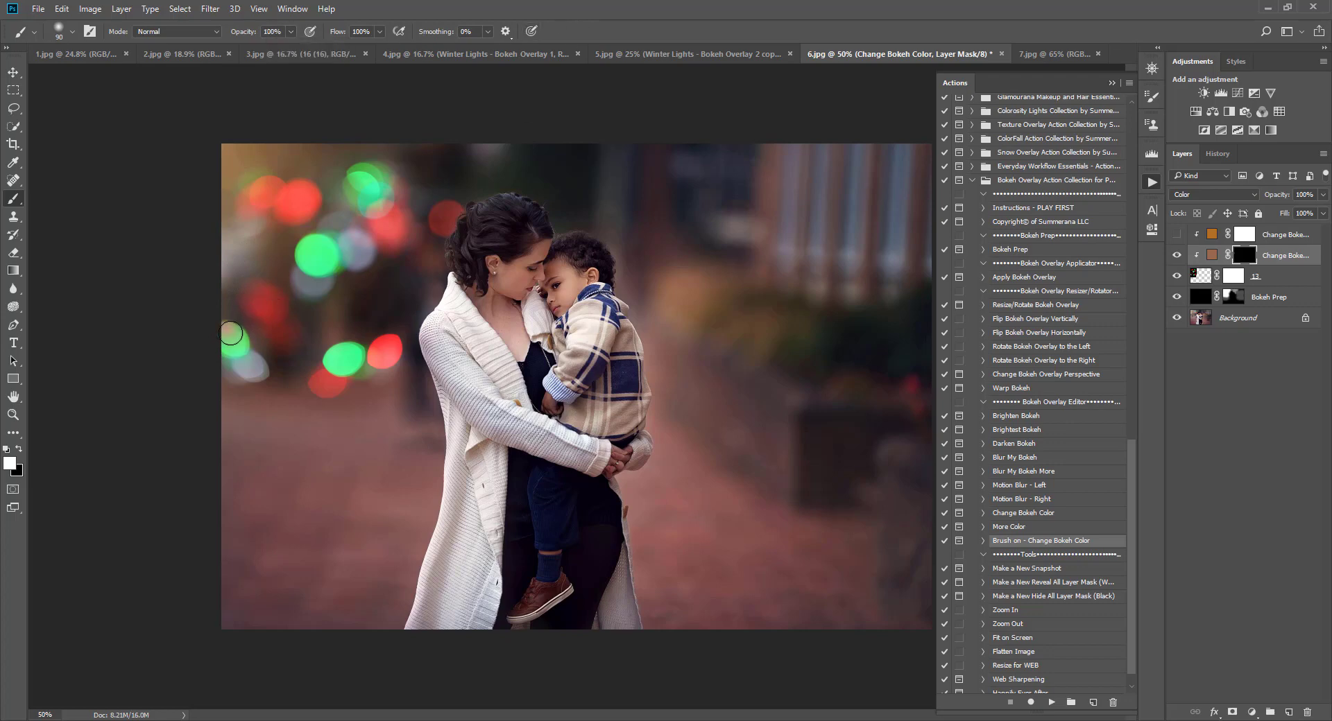
pyautogui.moveTo(231, 334)
pyautogui.mouseDown()
pyautogui.moveTo(237, 346)
pyautogui.moveTo(229, 326)
pyautogui.mouseUp()
pyautogui.moveTo(326, 360)
pyautogui.mouseDown()
pyautogui.moveTo(349, 345)
pyautogui.moveTo(353, 361)
pyautogui.moveTo(326, 362)
pyautogui.moveTo(363, 376)
pyautogui.moveTo(354, 340)
pyautogui.moveTo(366, 374)
pyautogui.mouseUp()
pyautogui.moveTo(347, 181)
pyautogui.mouseDown()
pyautogui.moveTo(369, 192)
pyautogui.moveTo(379, 166)
pyautogui.moveTo(381, 200)
pyautogui.mouseUp()
# - Check the bokeh with overlay 13 hidden, try painting the lights beside the upper green light, and undo that change
pyautogui.click(1176, 276)
pyautogui.click(1177, 276)
pyautogui.moveTo(355, 249)
pyautogui.mouseDown()
pyautogui.moveTo(316, 253)
pyautogui.moveTo(320, 239)
pyautogui.moveTo(313, 262)
pyautogui.moveTo(335, 265)
pyautogui.mouseUp()
pyautogui.click(62, 9)
pyautogui.click(73, 24)
# - Set the brush to 60 px and 47% opacity, compare the recoloured lights with the original, and select overlay 13's image
pyautogui.press('x')
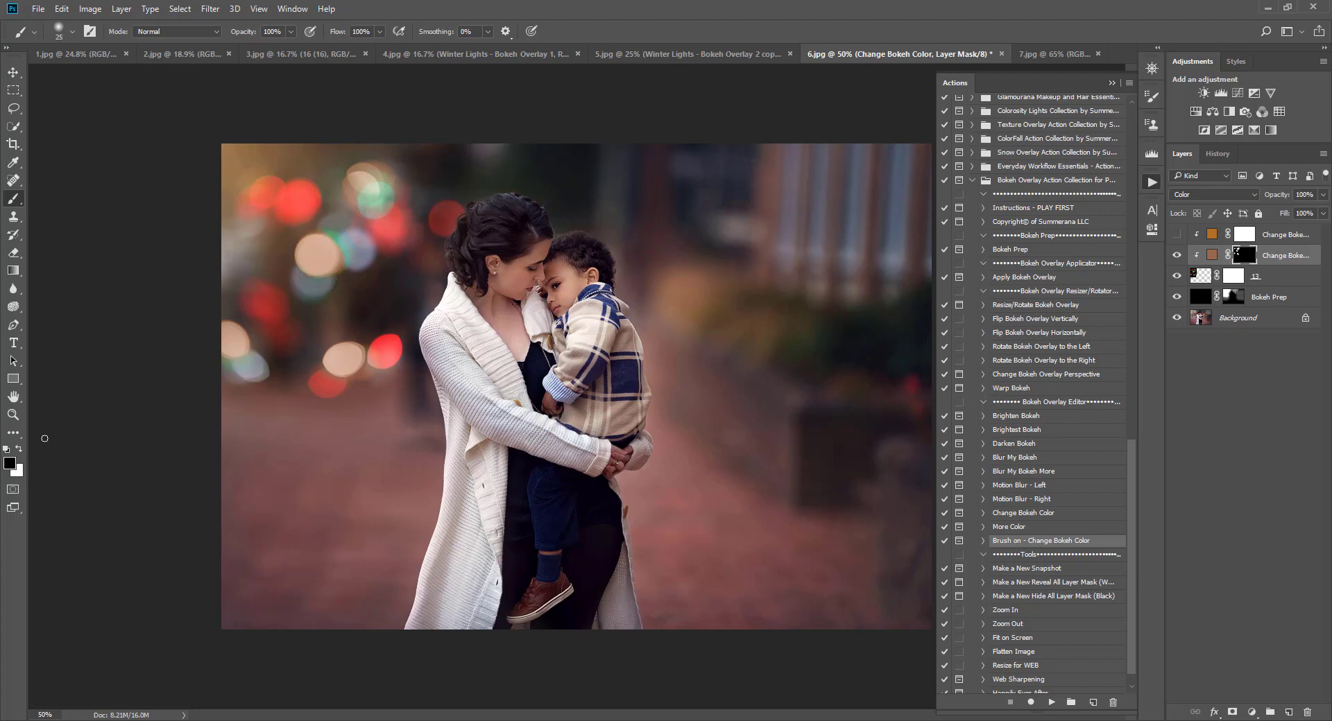
pyautogui.click(19, 449)
pyautogui.moveTo(291, 31); pyautogui.dragTo(264, 55)
pyautogui.press(']')
pyautogui.click(1176, 255)
pyautogui.click(1176, 255)
pyautogui.click(1208, 276)
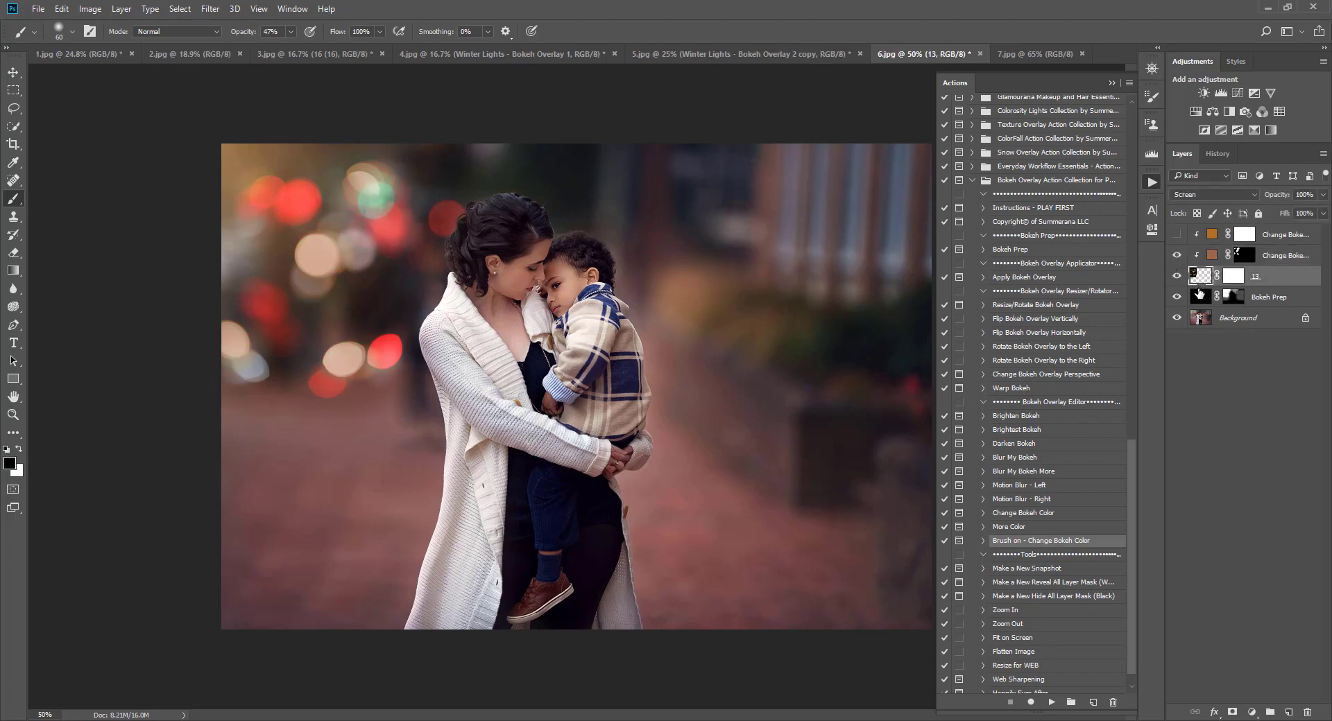
# - Open the 7.jpg document, run the Apply Bokeh Overlay action, and choose overlay 2 for placement
pyautogui.click(1027, 54)
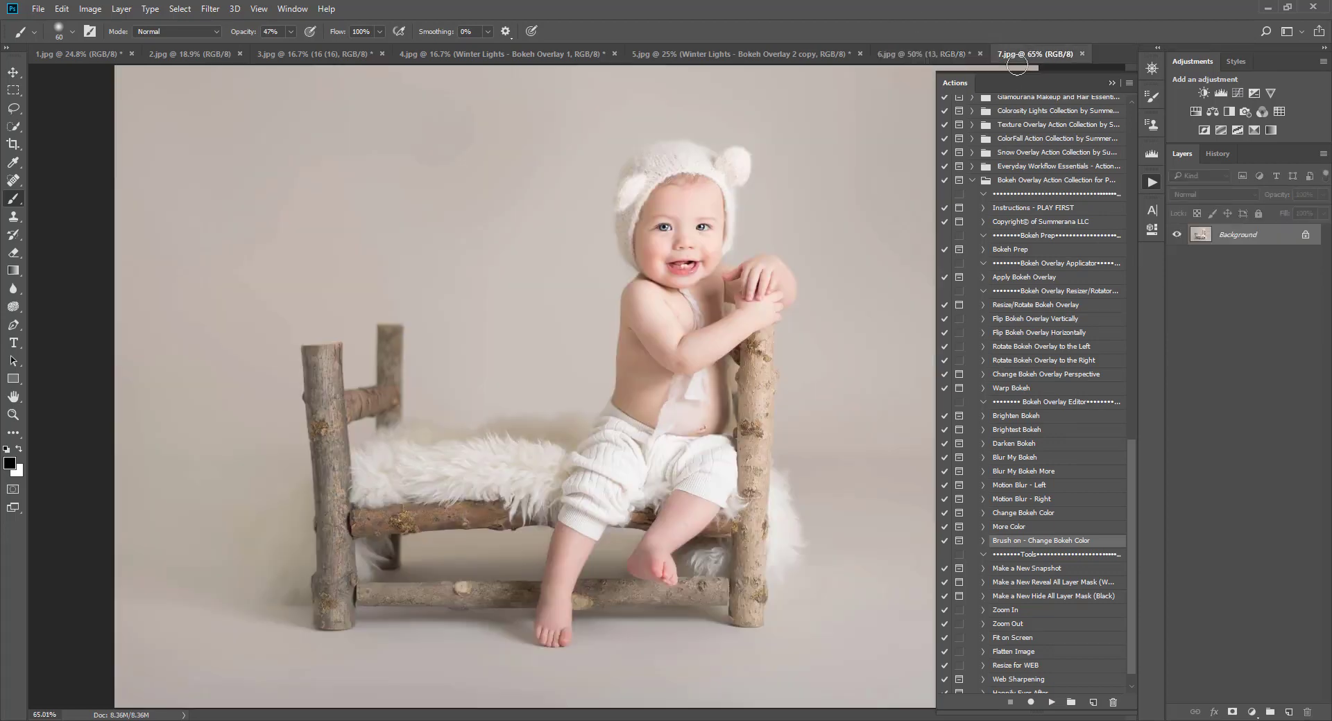
pyautogui.hotkey('ctrl', '-')
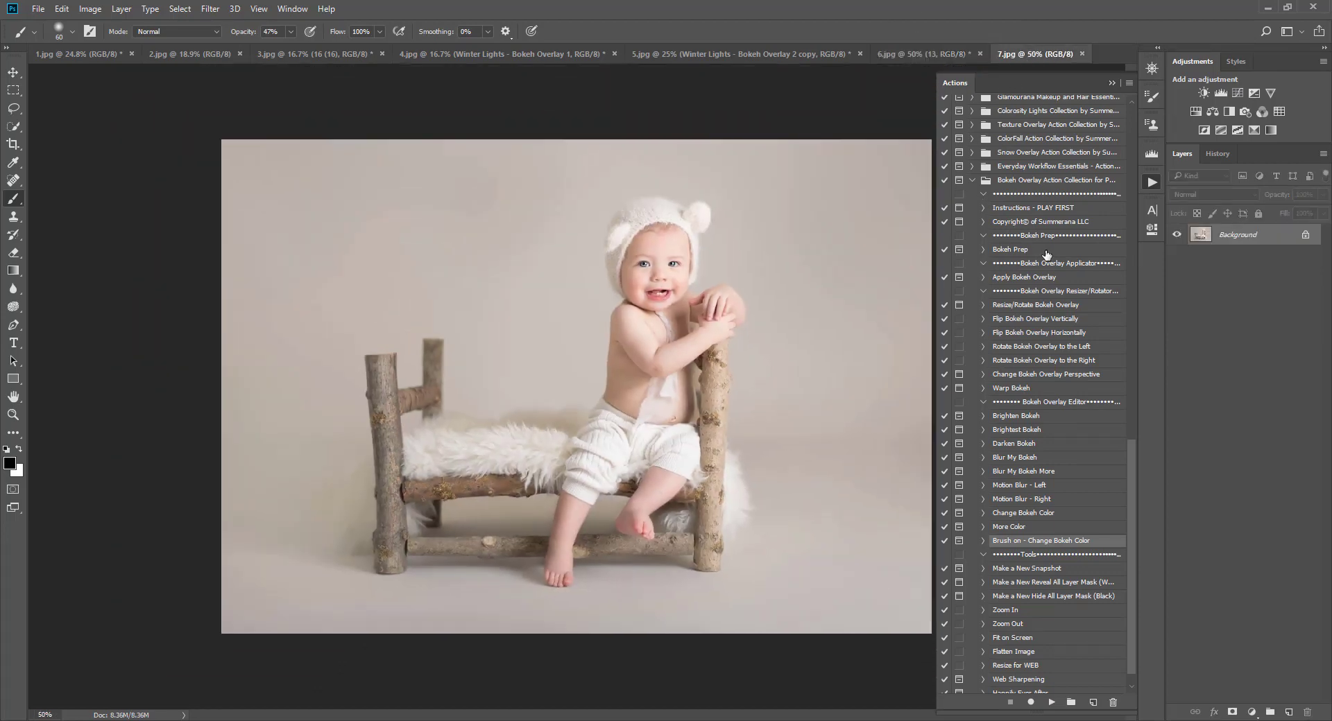
pyautogui.click(1032, 251)
pyautogui.click(1020, 279)
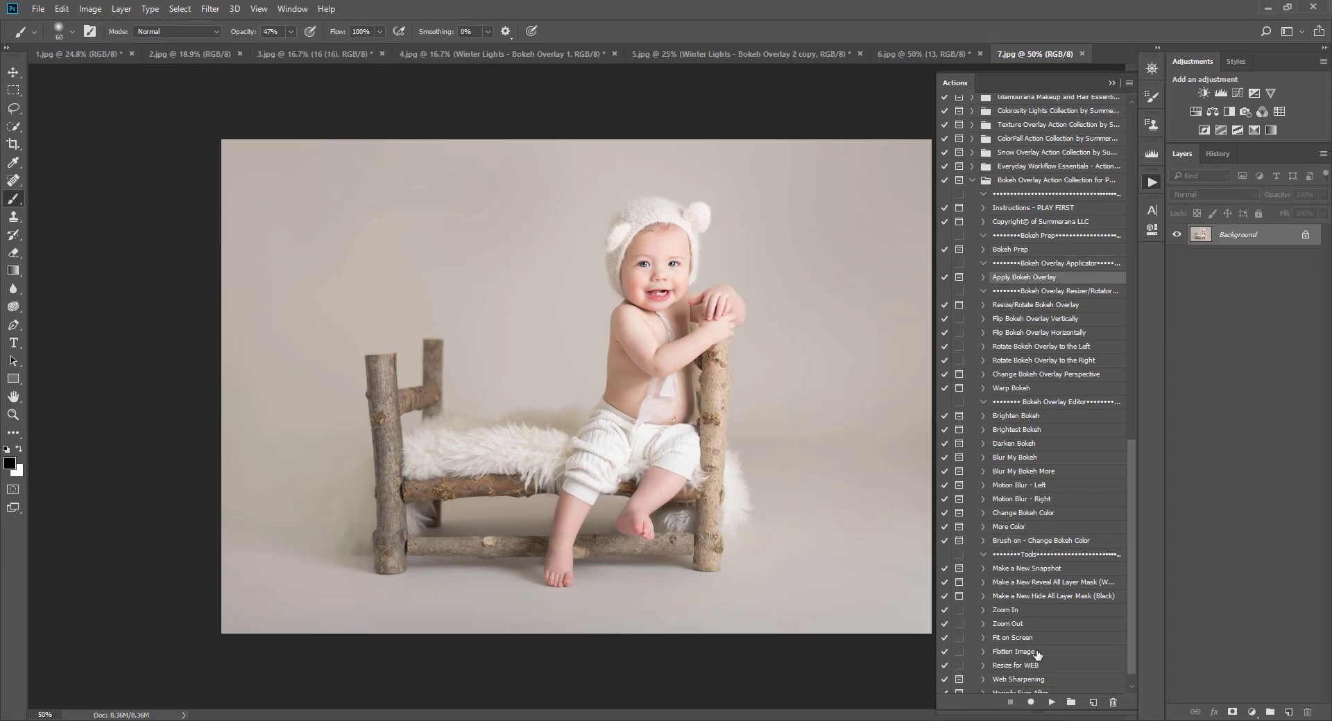
pyautogui.click(1051, 702)
pyautogui.click(635, 284)
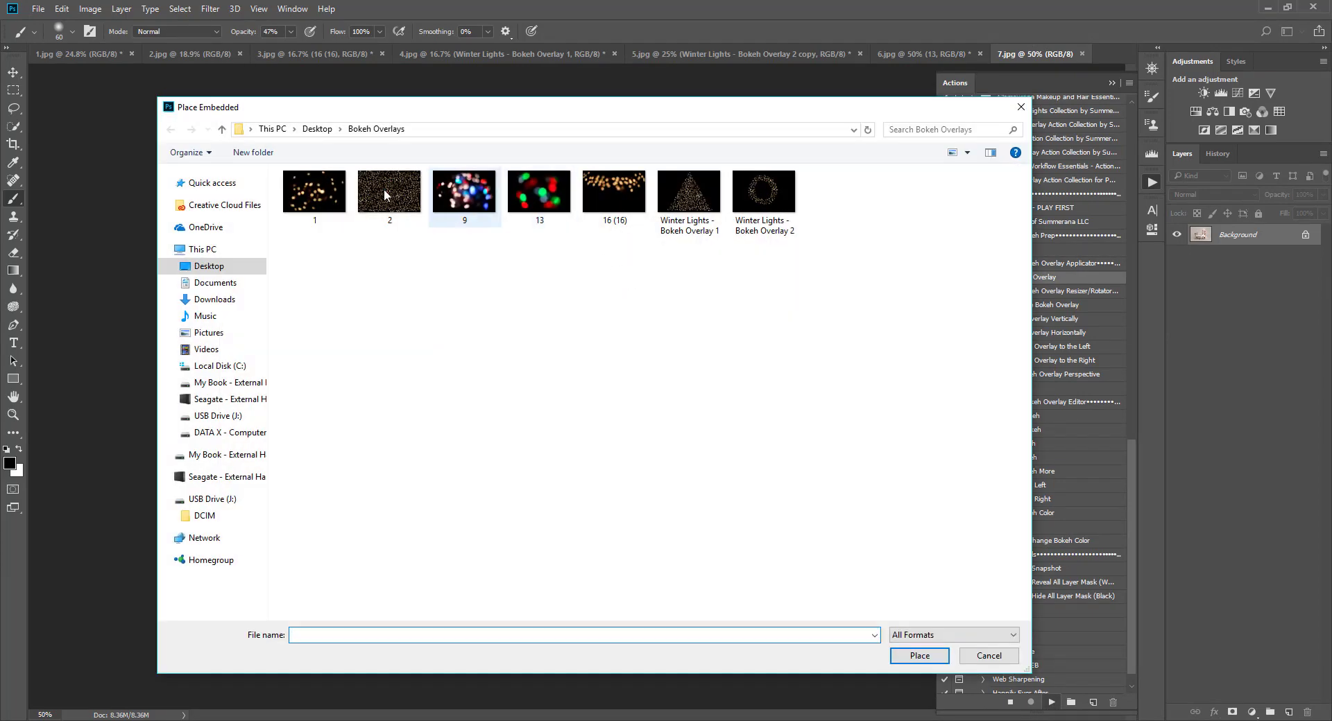
pyautogui.click(386, 190)
pyautogui.press('Return')
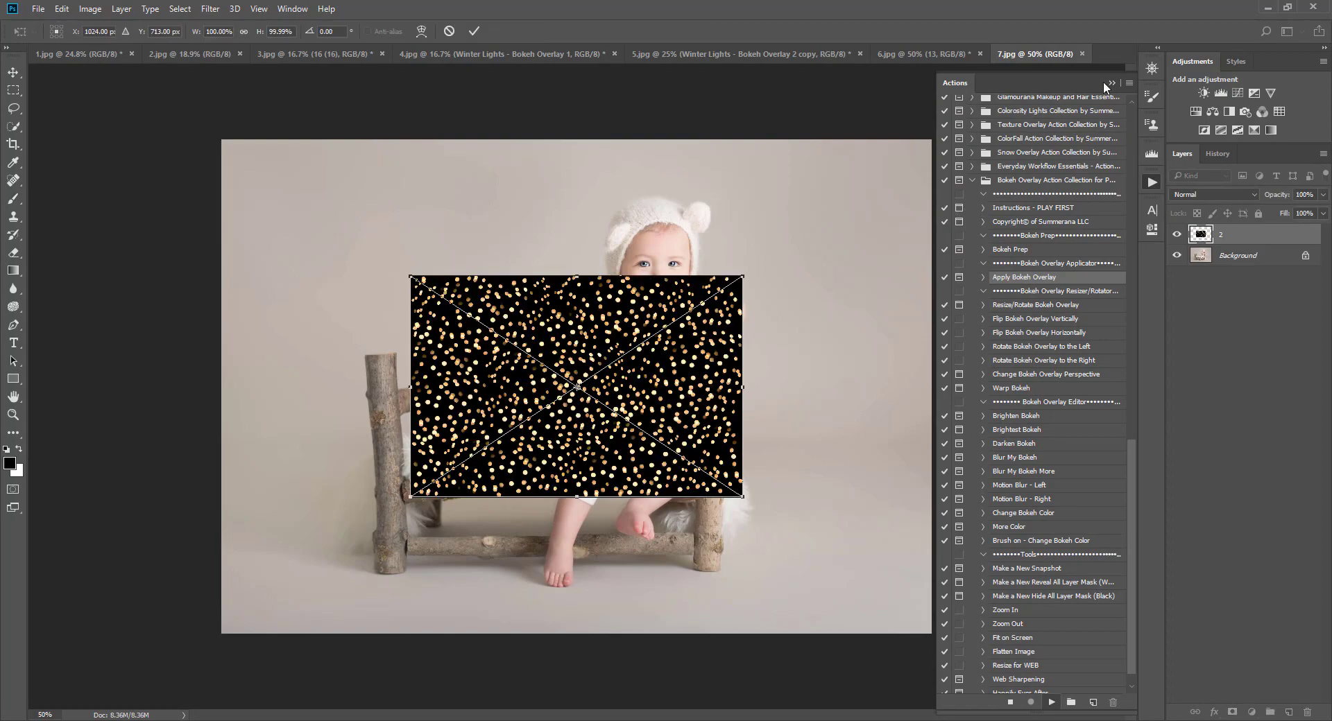
# - Enlarge overlay 2 to about 218% so it spans the photo's width above the floor, and accept the placement
pyautogui.moveTo(624, 452); pyautogui.dragTo(435, 307)
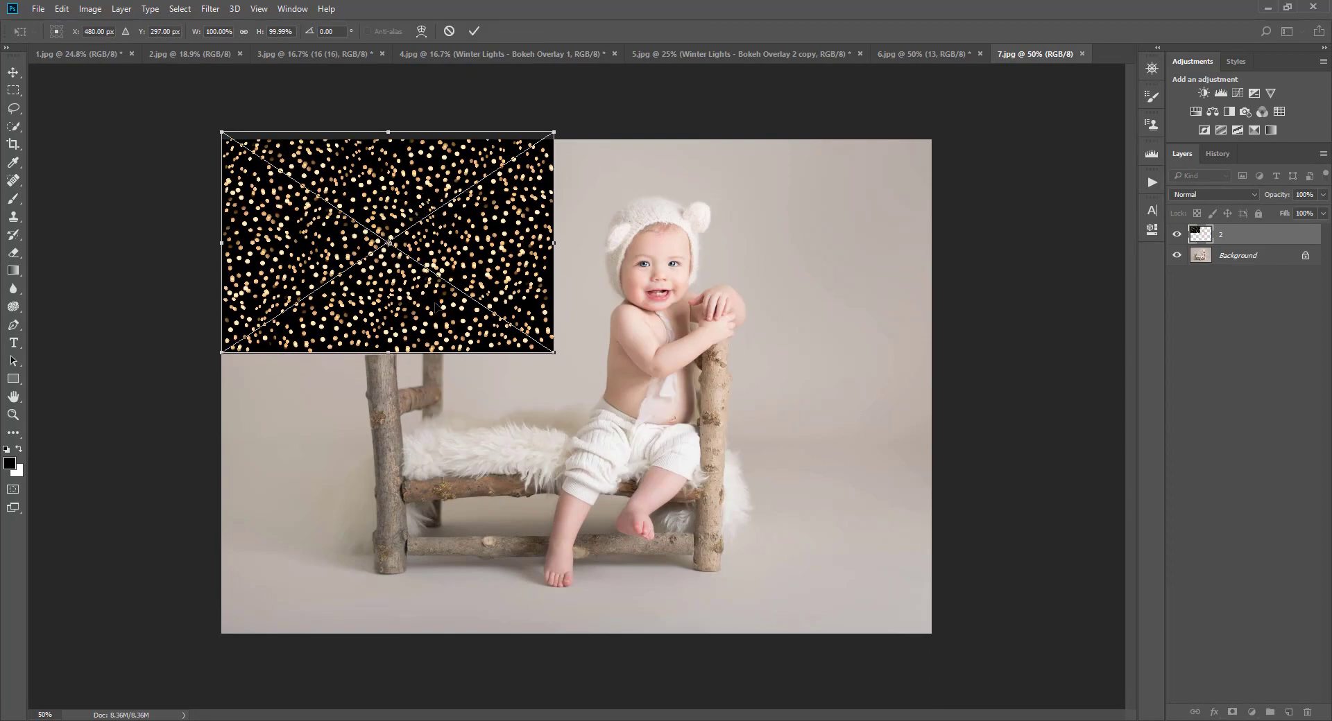
pyautogui.moveTo(569, 360); pyautogui.dragTo(988, 532)
pyautogui.moveTo(627, 417)
pyautogui.mouseDown()
pyautogui.moveTo(607, 314)
pyautogui.moveTo(622, 411)
pyautogui.mouseUp()
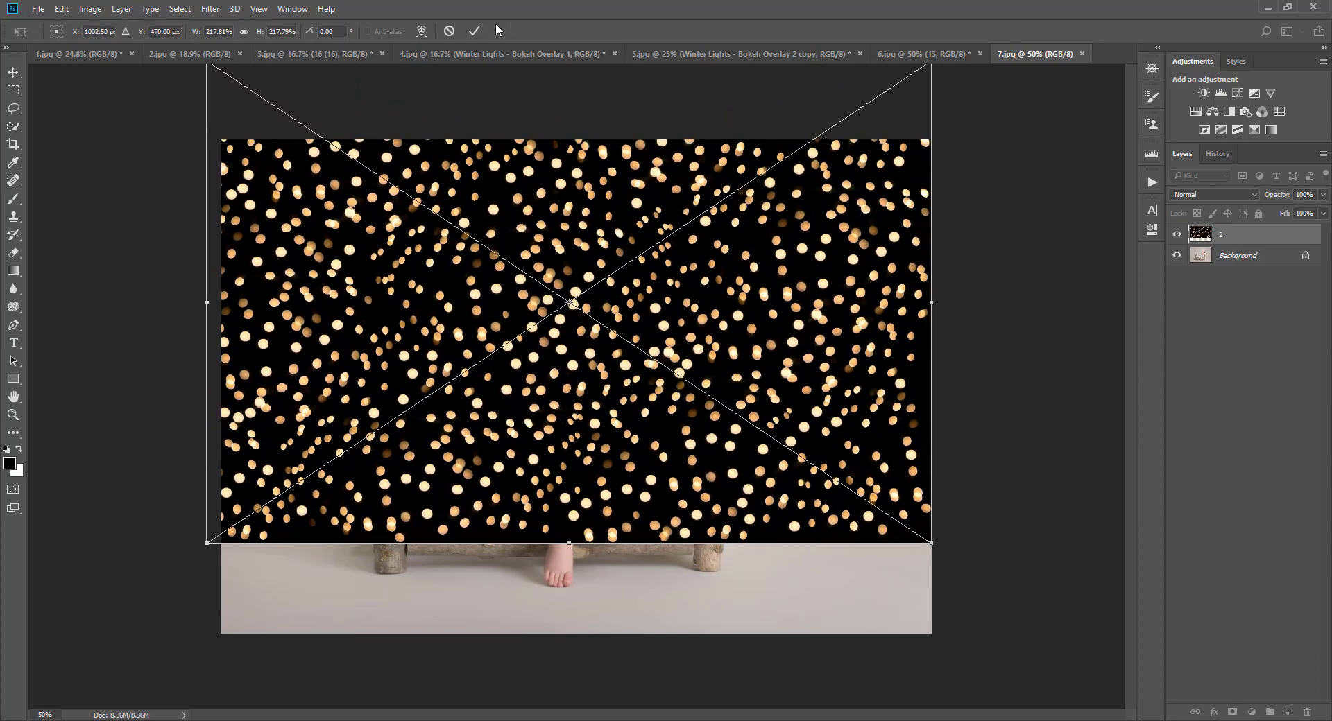
pyautogui.click(474, 30)
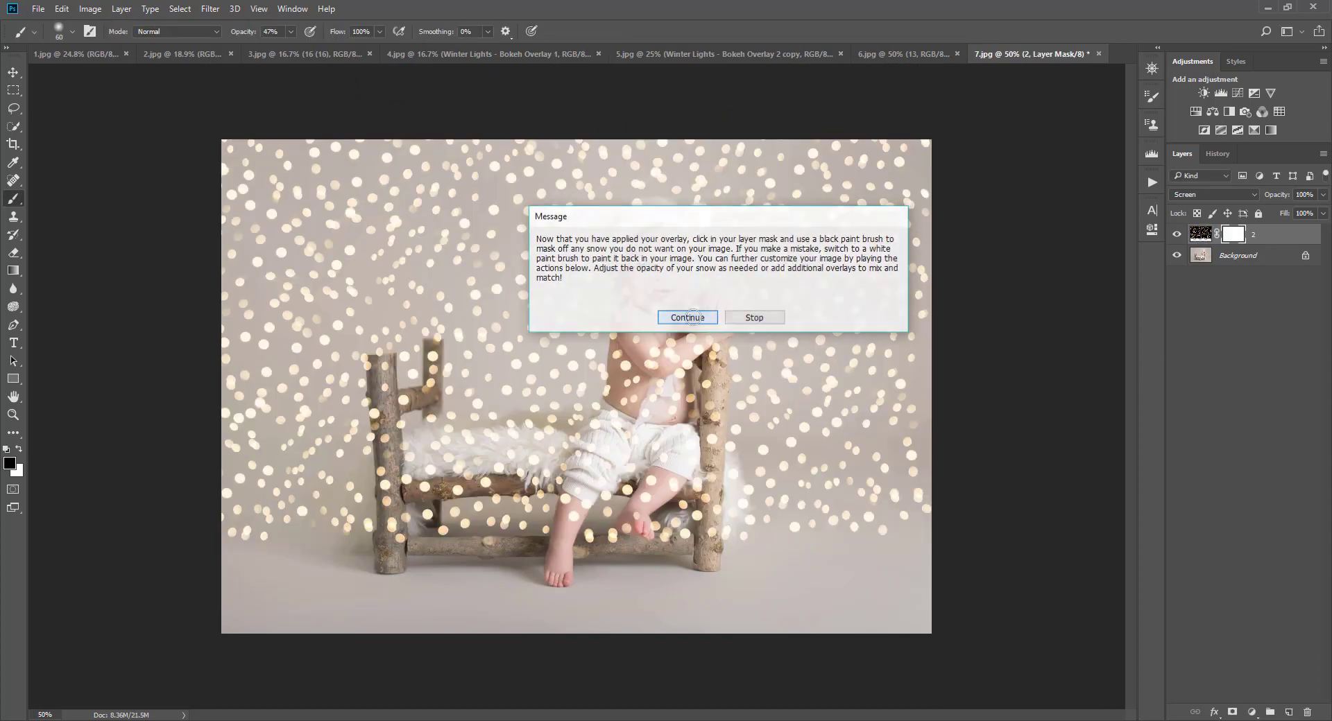
pyautogui.click(689, 315)
# - Activate overlay 2's layer mask and ready a hard round black brush at 100% opacity
pyautogui.click(1203, 234)
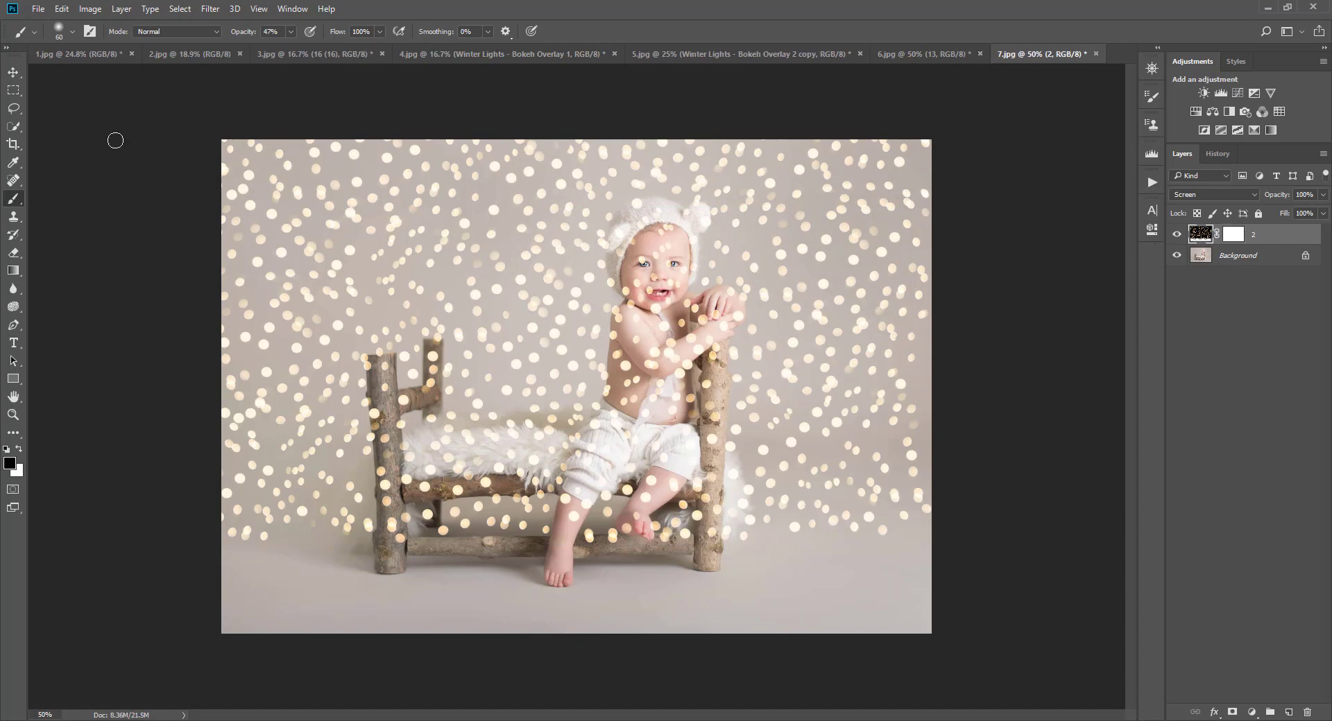
pyautogui.press('v')
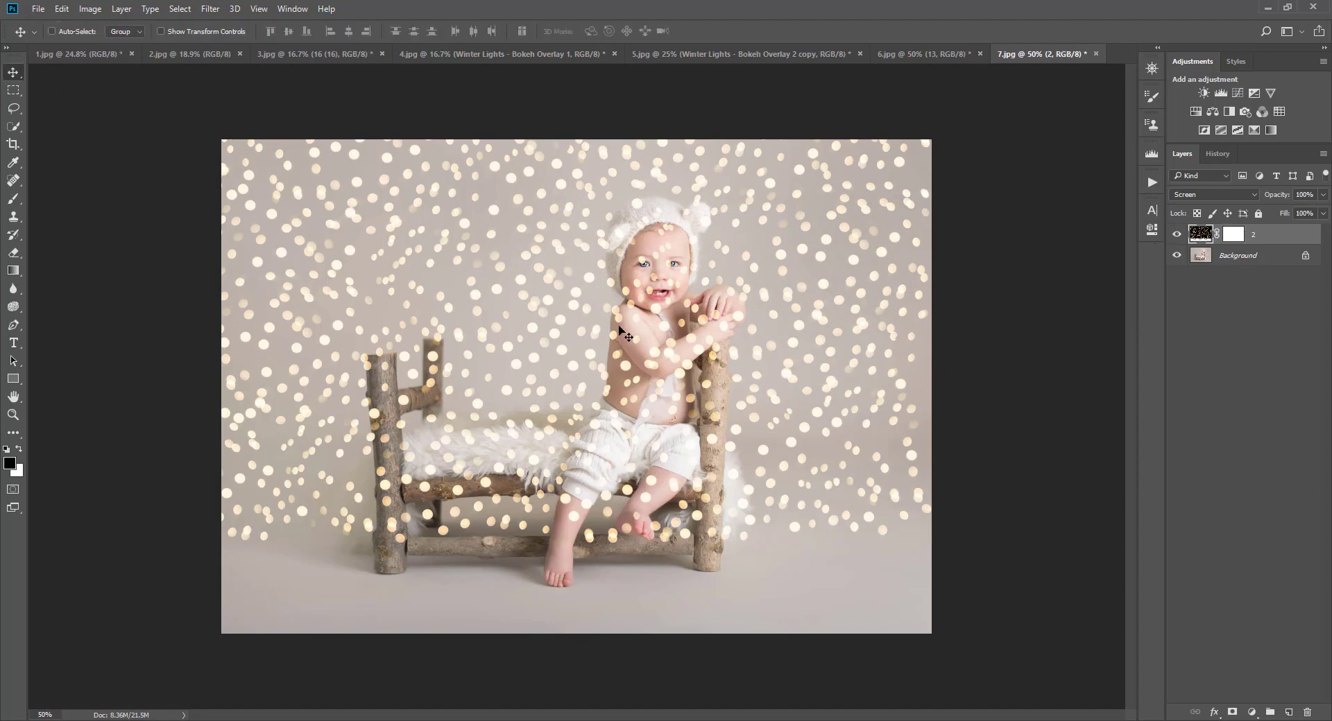
pyautogui.click(1154, 185)
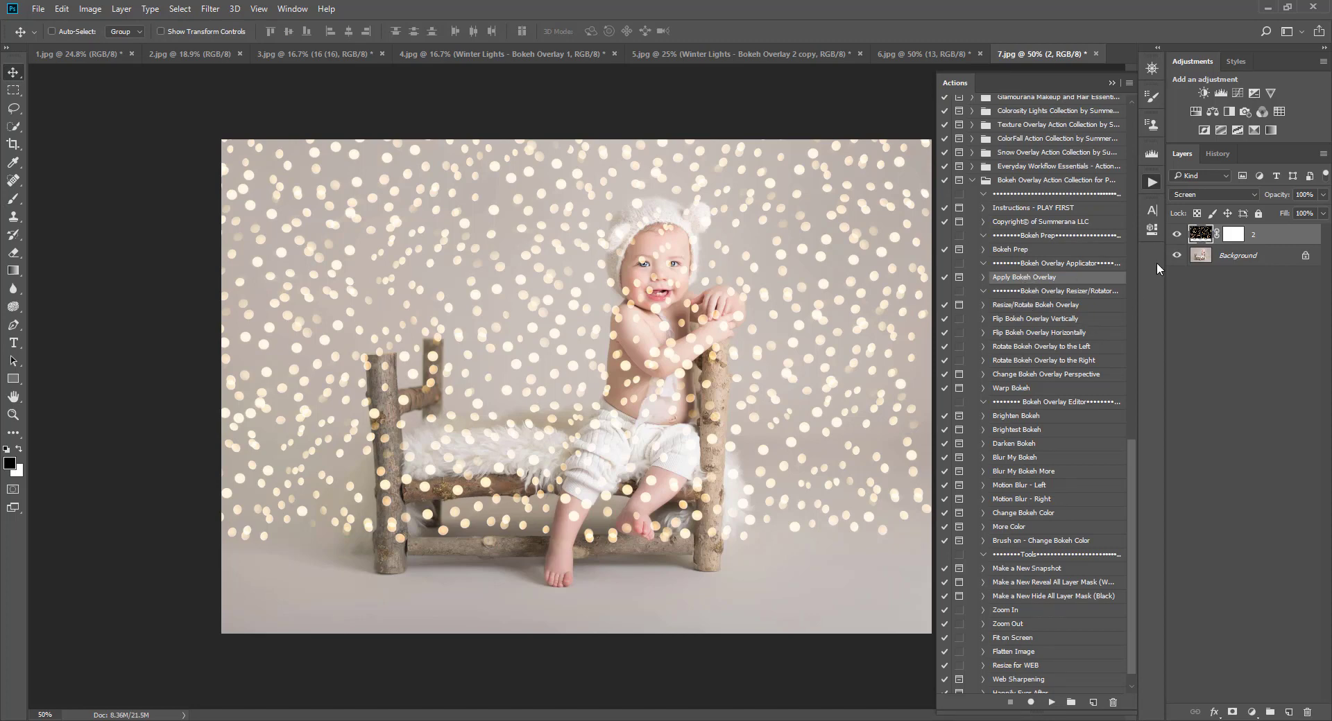
pyautogui.click(1234, 235)
pyautogui.click(13, 198)
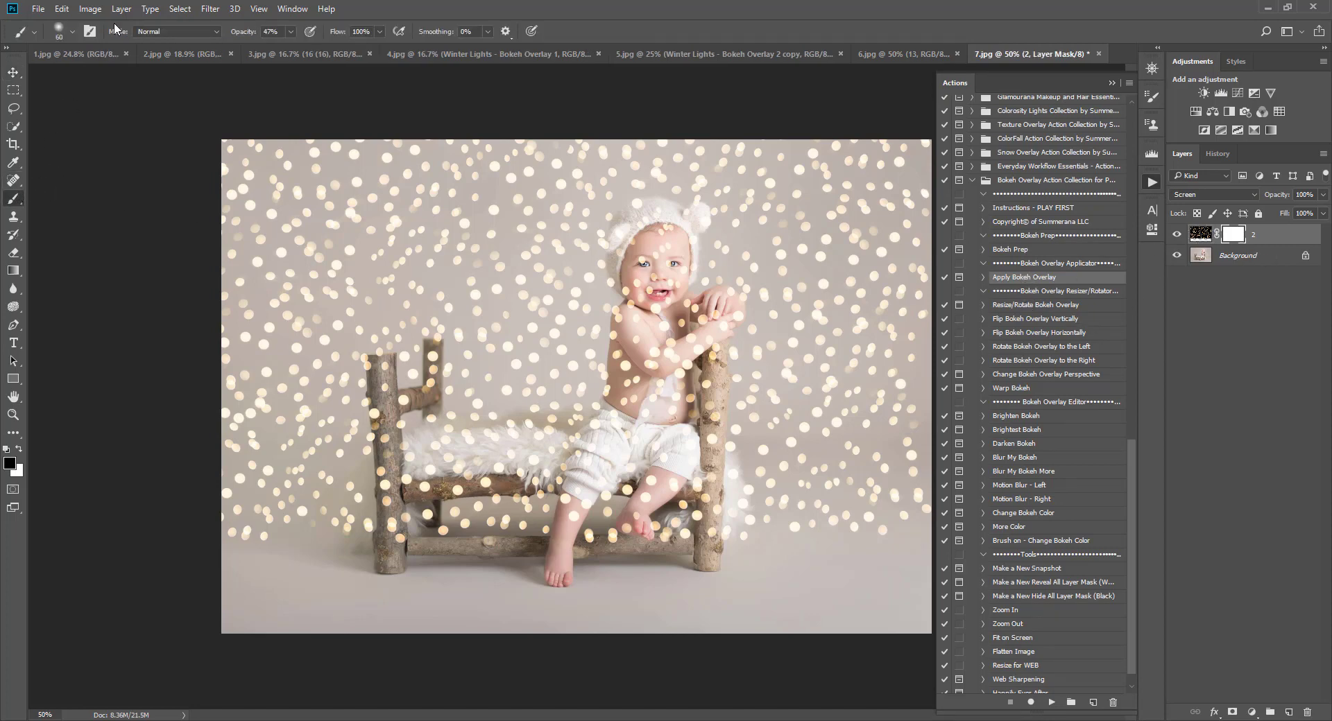
pyautogui.click(73, 32)
pyautogui.doubleClick(56, 139)
pyautogui.hotkey('ctrl', '+')
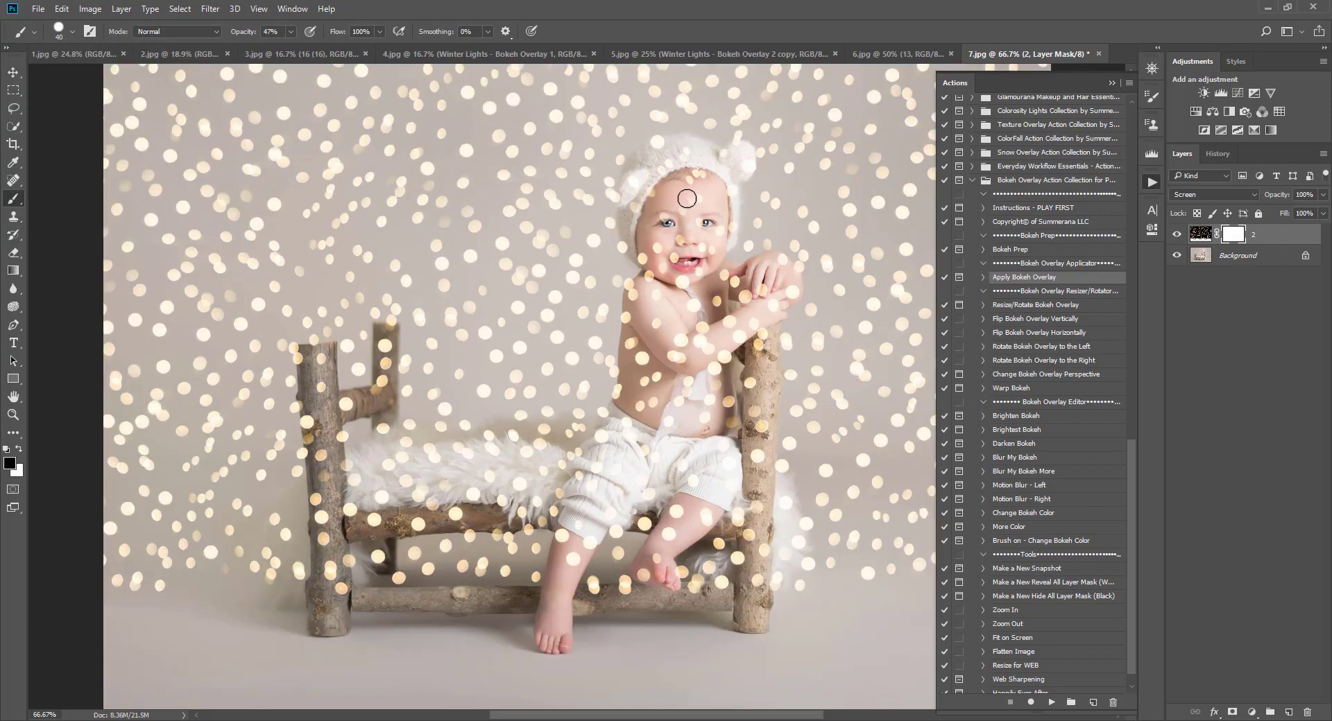
pyautogui.click(291, 31)
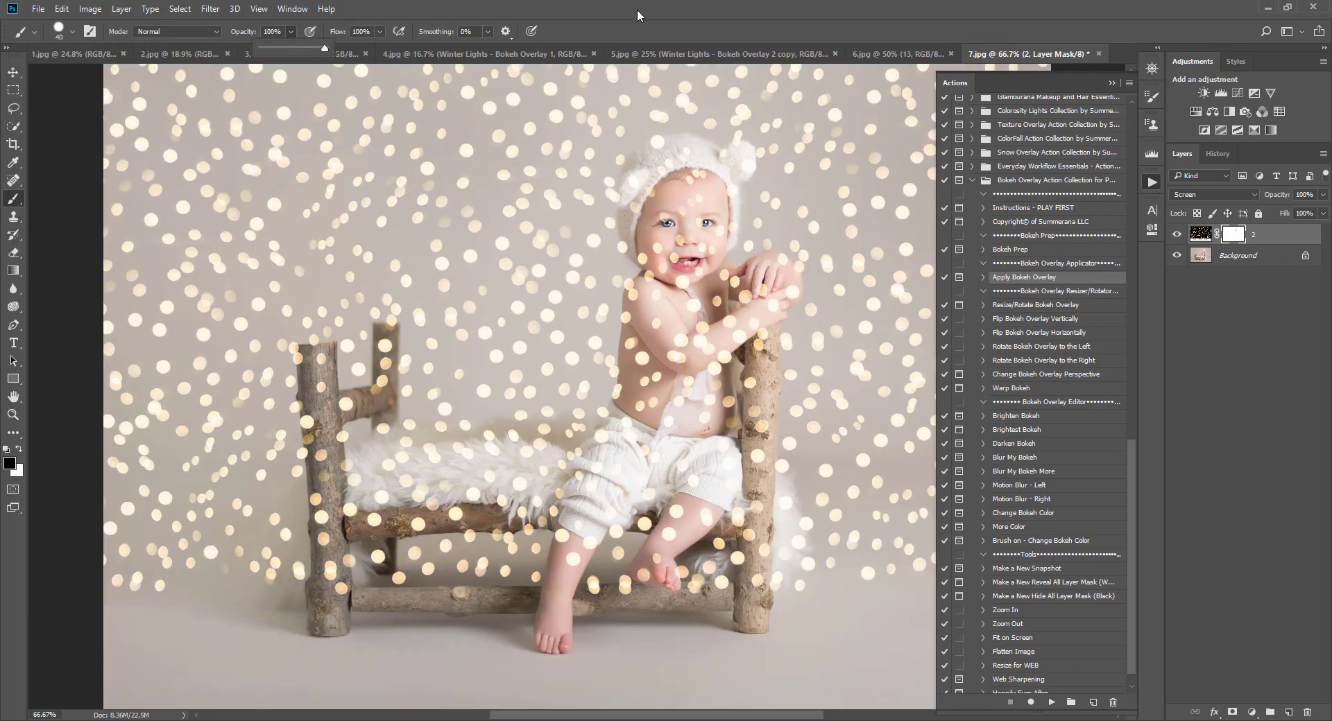
# - Mask the bokeh off the baby's hat, face, body and legs, adapting the brush between 20 and 60 px
pyautogui.press('[')
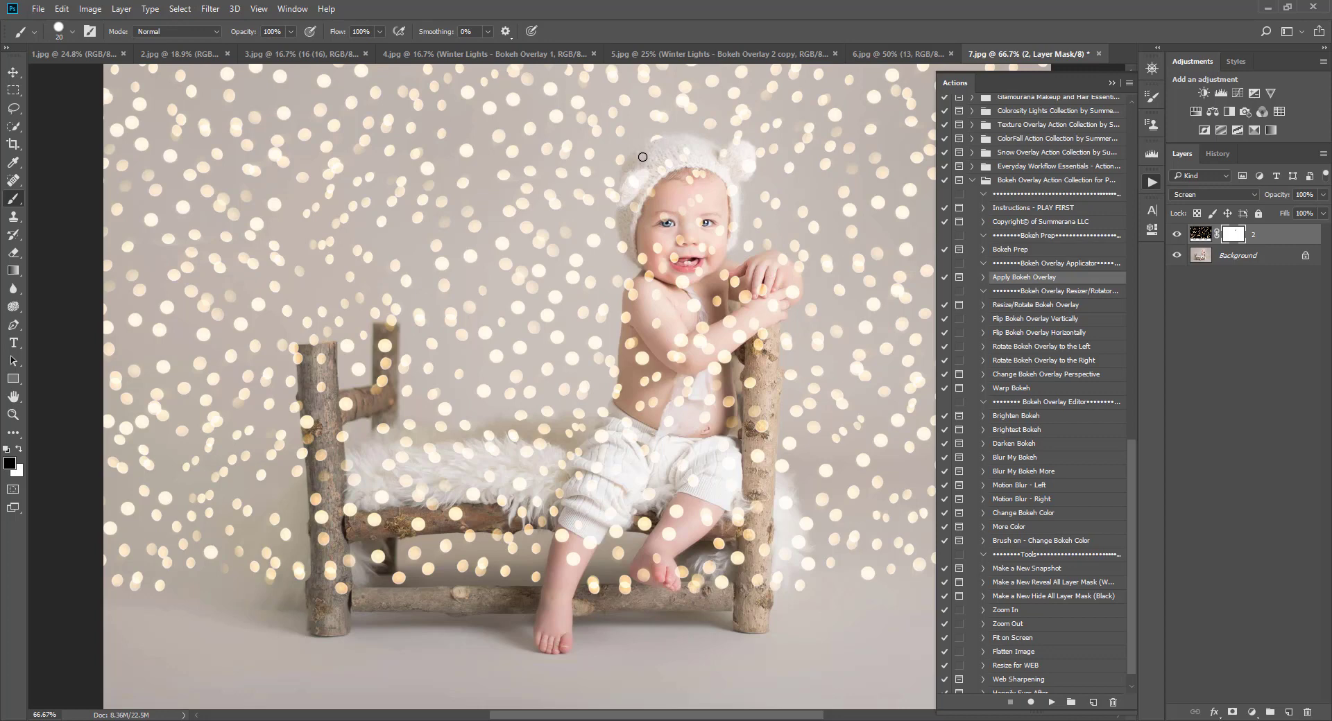
pyautogui.press(']')
pyautogui.press(']')
pyautogui.press(']')
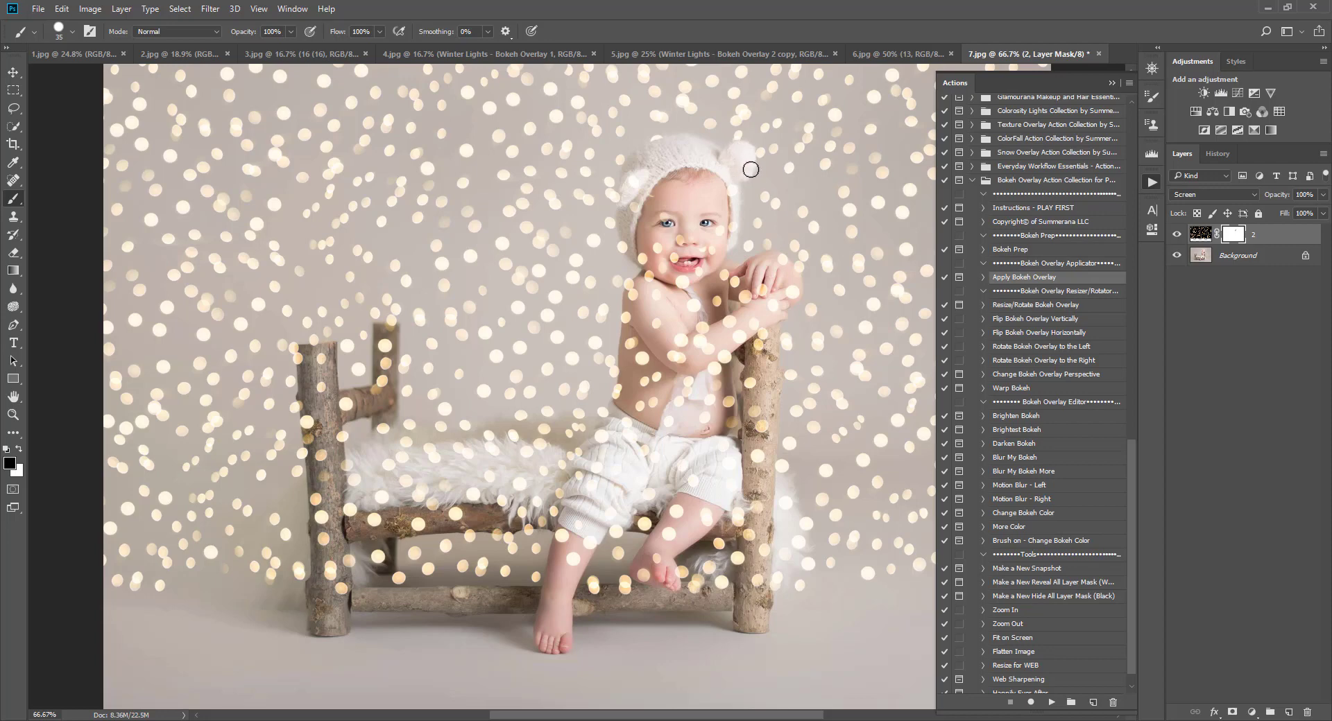
pyautogui.press(']')
pyautogui.press(']')
pyautogui.press(']')
pyautogui.press(']')
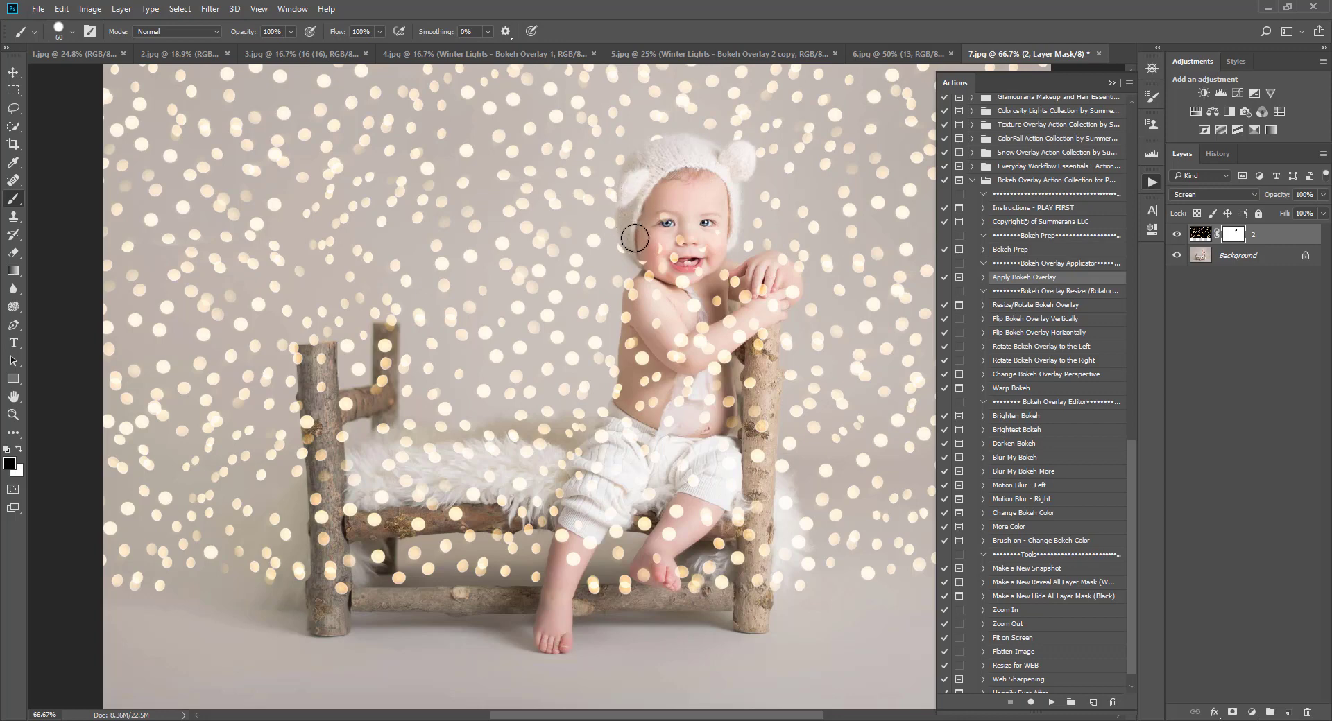
pyautogui.moveTo(650, 250)
pyautogui.mouseDown()
pyautogui.moveTo(683, 300)
pyautogui.moveTo(702, 279)
pyautogui.moveTo(708, 309)
pyautogui.moveTo(723, 299)
pyautogui.moveTo(724, 323)
pyautogui.moveTo(766, 298)
pyautogui.moveTo(780, 266)
pyautogui.moveTo(776, 288)
pyautogui.moveTo(795, 272)
pyautogui.moveTo(753, 349)
pyautogui.moveTo(751, 472)
pyautogui.moveTo(761, 440)
pyautogui.moveTo(763, 493)
pyautogui.moveTo(782, 515)
pyautogui.moveTo(773, 535)
pyautogui.moveTo(793, 525)
pyautogui.moveTo(781, 559)
pyautogui.moveTo(805, 521)
pyautogui.moveTo(790, 542)
pyautogui.moveTo(806, 589)
pyautogui.moveTo(779, 618)
pyautogui.moveTo(725, 575)
pyautogui.moveTo(694, 599)
pyautogui.moveTo(648, 569)
pyautogui.moveTo(642, 585)
pyautogui.moveTo(578, 592)
pyautogui.moveTo(623, 587)
pyautogui.moveTo(667, 526)
pyautogui.moveTo(676, 537)
pyautogui.moveTo(640, 513)
pyautogui.moveTo(642, 479)
pyautogui.moveTo(623, 519)
pyautogui.moveTo(590, 517)
pyautogui.moveTo(627, 523)
pyautogui.moveTo(583, 497)
pyautogui.moveTo(571, 559)
pyautogui.moveTo(581, 494)
pyautogui.moveTo(525, 499)
pyautogui.moveTo(419, 457)
pyautogui.moveTo(490, 440)
pyautogui.moveTo(568, 464)
pyautogui.moveTo(633, 395)
pyautogui.moveTo(623, 417)
pyautogui.moveTo(639, 294)
pyautogui.moveTo(691, 341)
pyautogui.moveTo(676, 327)
pyautogui.moveTo(713, 414)
pyautogui.moveTo(672, 452)
pyautogui.moveTo(631, 438)
pyautogui.moveTo(740, 507)
pyautogui.moveTo(739, 464)
pyautogui.mouseUp()
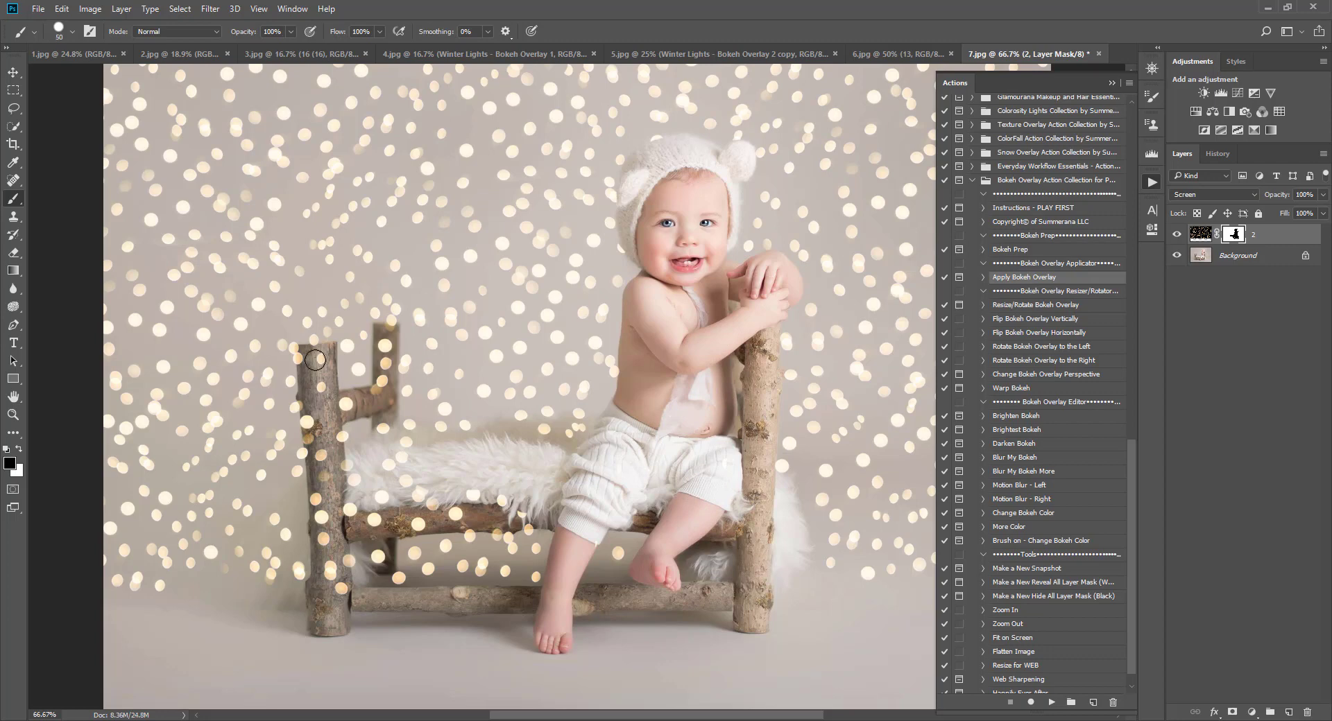
# - Mask the bokeh off the wooden bed posts, rails and white fur blanket, adjusting the brush size as needed
pyautogui.press('[')
pyautogui.moveTo(304, 400); pyautogui.dragTo(312, 438)
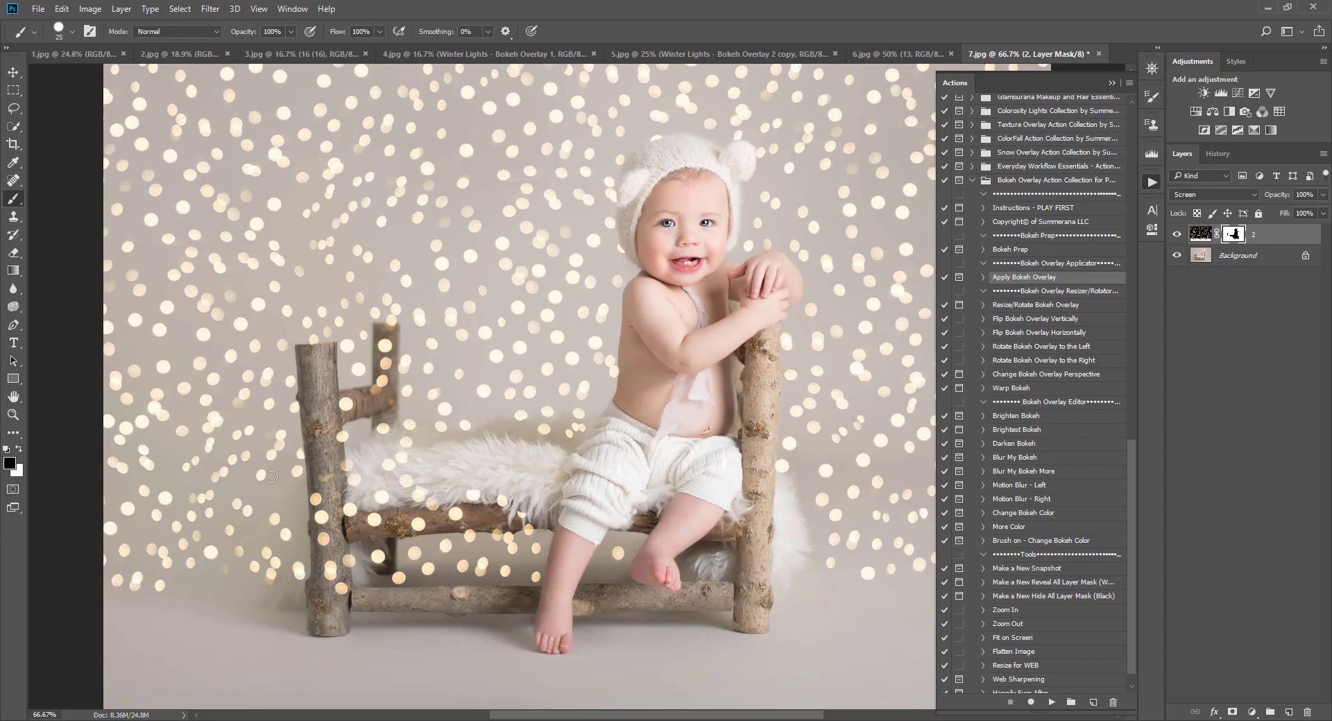
pyautogui.click(20, 448)
pyautogui.click(20, 448)
pyautogui.press(']')
pyautogui.press(']')
pyautogui.moveTo(388, 322)
pyautogui.mouseDown()
pyautogui.moveTo(384, 360)
pyautogui.moveTo(394, 332)
pyautogui.mouseUp()
pyautogui.moveTo(354, 401); pyautogui.dragTo(378, 390)
pyautogui.moveTo(331, 434)
pyautogui.mouseDown()
pyautogui.moveTo(356, 466)
pyautogui.moveTo(338, 465)
pyautogui.moveTo(360, 479)
pyautogui.moveTo(321, 499)
pyautogui.moveTo(332, 508)
pyautogui.moveTo(372, 472)
pyautogui.moveTo(382, 521)
pyautogui.moveTo(374, 575)
pyautogui.moveTo(351, 577)
pyautogui.moveTo(345, 597)
pyautogui.moveTo(320, 476)
pyautogui.moveTo(336, 529)
pyautogui.moveTo(444, 461)
pyautogui.moveTo(382, 464)
pyautogui.moveTo(408, 455)
pyautogui.moveTo(374, 441)
pyautogui.moveTo(420, 443)
pyautogui.mouseUp()
pyautogui.press(']')
pyautogui.press(']')
pyautogui.press(']')
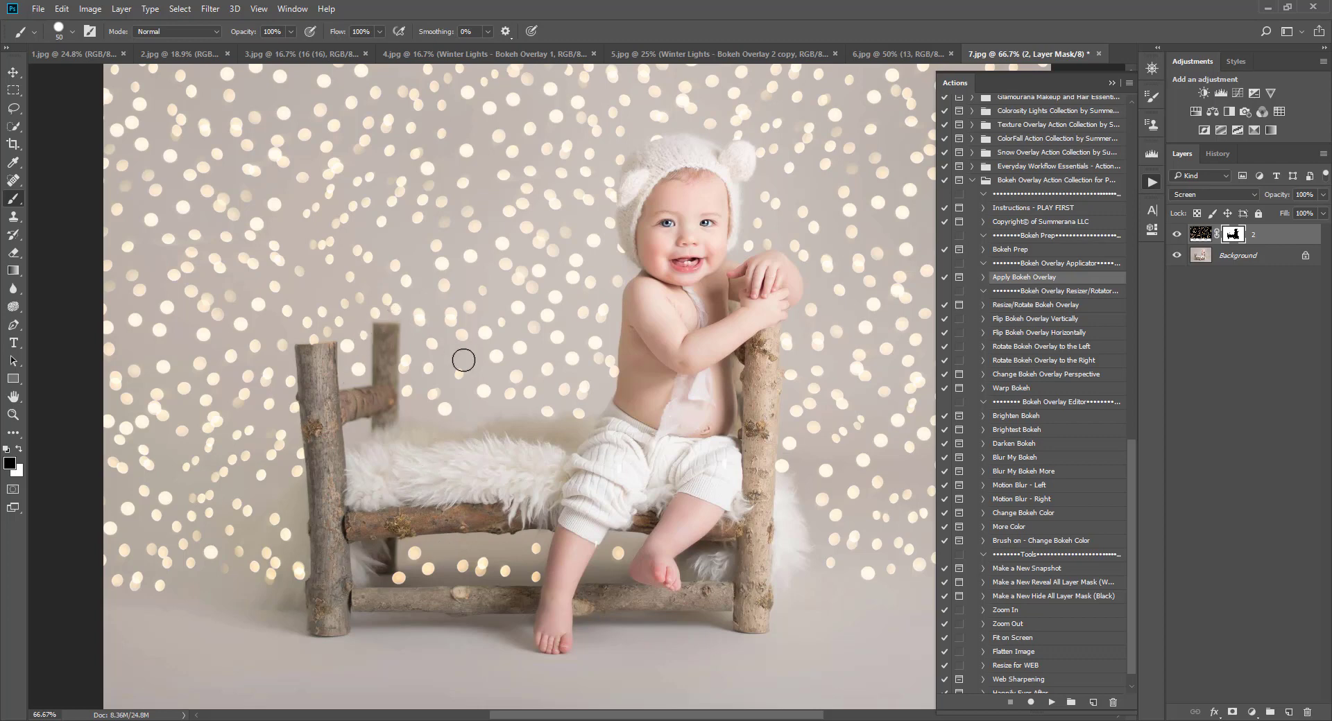
# - Undo the last mask edit and compare the whole photo with and without overlay 2
pyautogui.hotkey('ctrl', 'z')
pyautogui.hotkey('ctrl', '-')
pyautogui.hotkey('ctrl', '-')
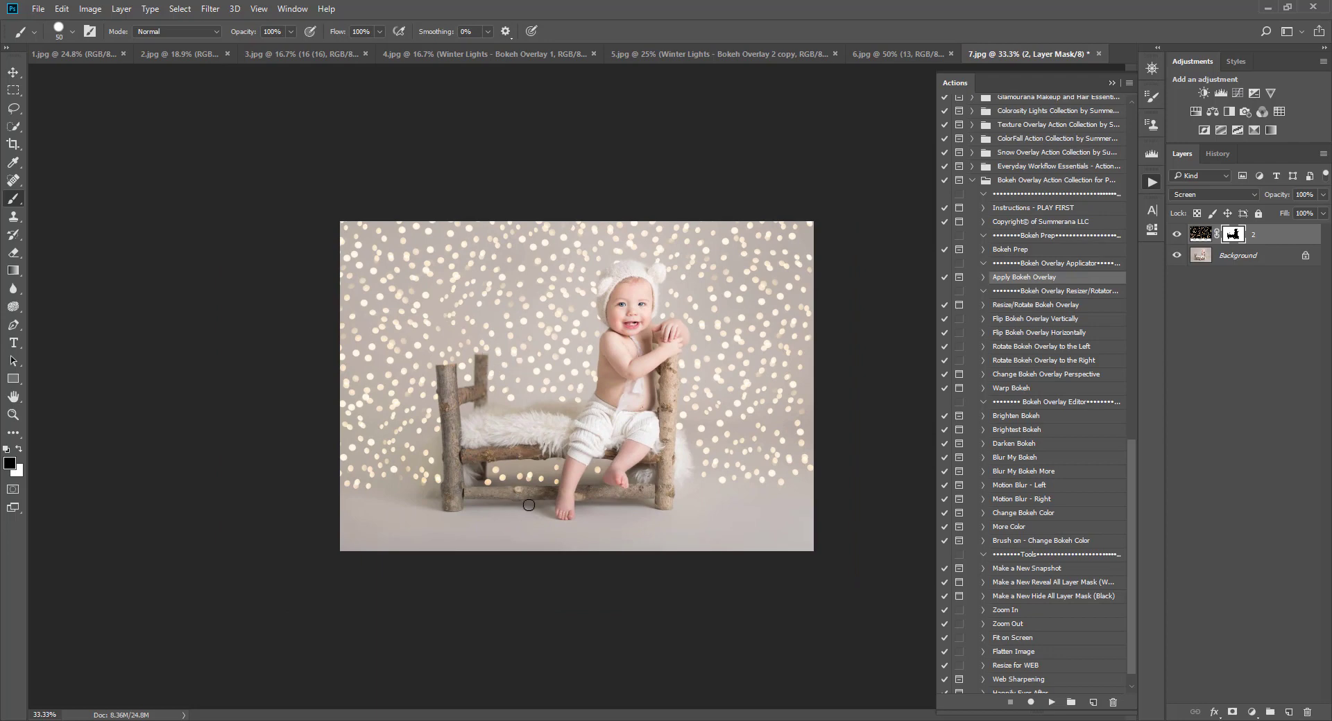
pyautogui.click(1177, 235)
pyautogui.click(1178, 236)
pyautogui.click(1028, 251)
pyautogui.click(1032, 208)
pyautogui.click(1031, 222)
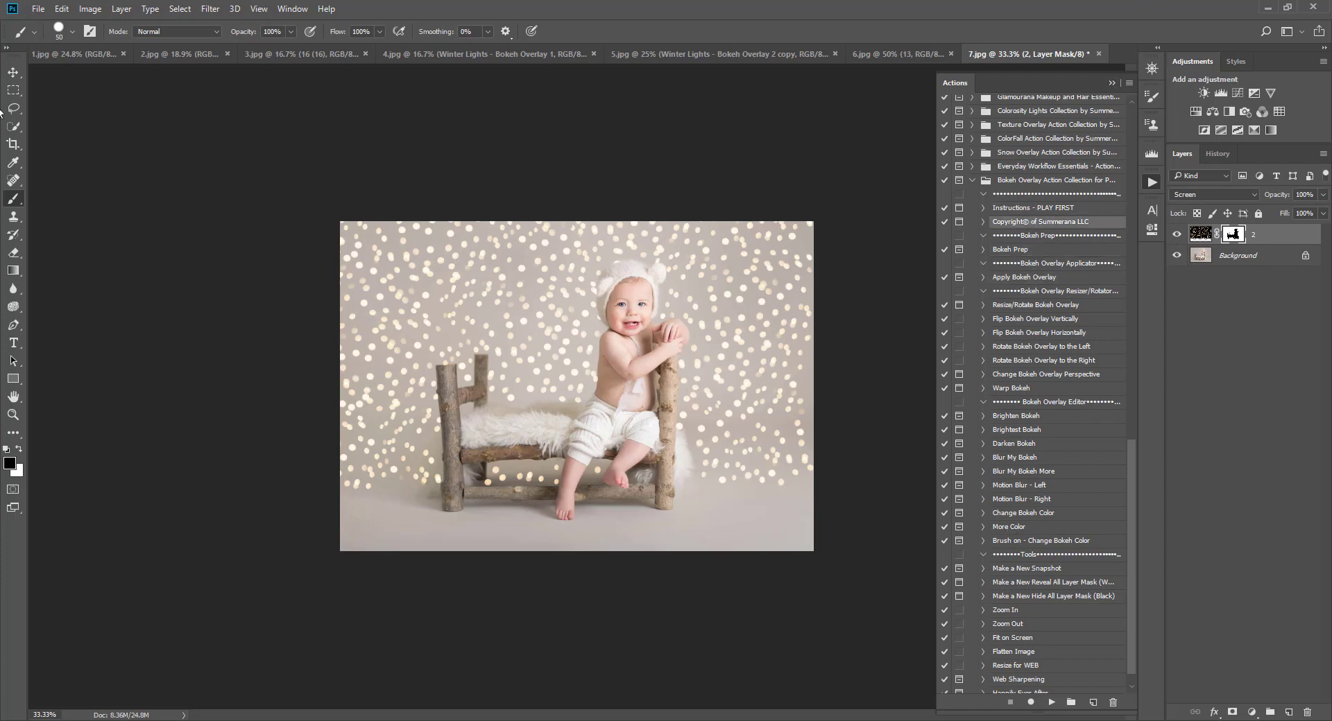
pyautogui.press('v')
pyautogui.press('b')
pyautogui.click(1038, 251)
pyautogui.click(1041, 277)
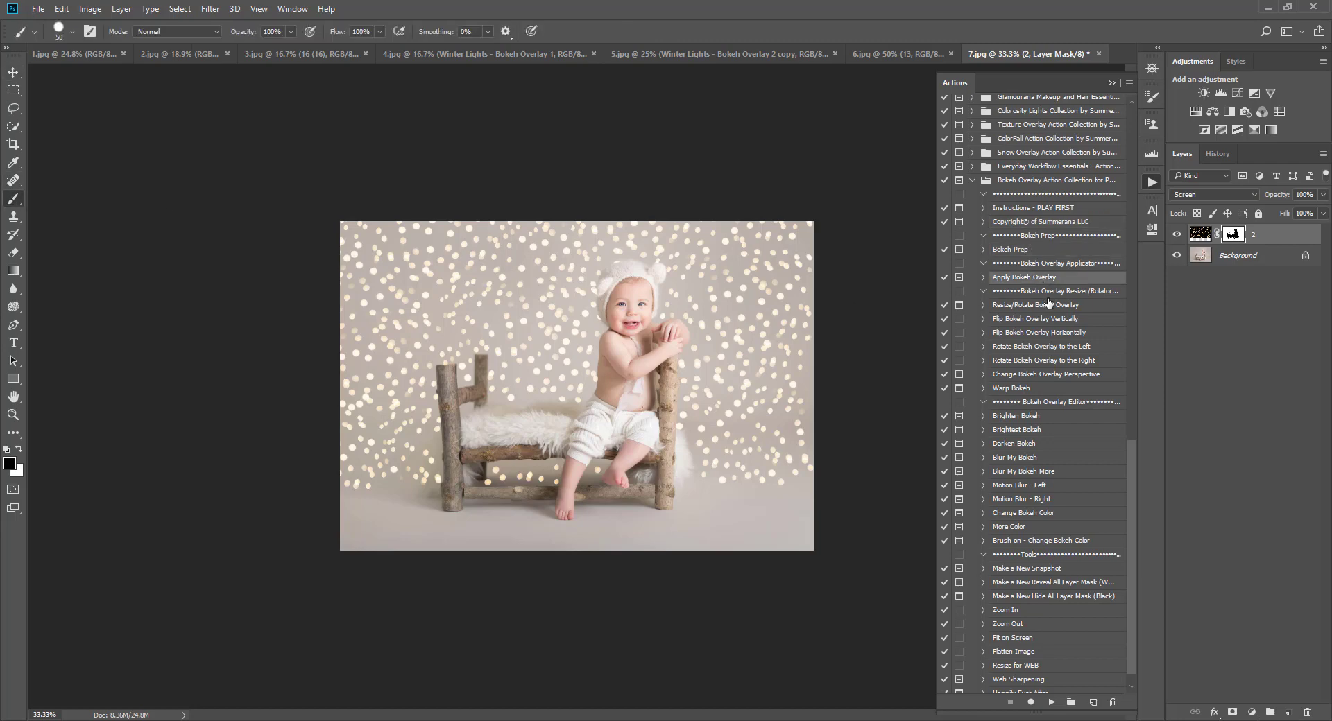
pyautogui.click(1058, 332)
pyautogui.click(1096, 374)
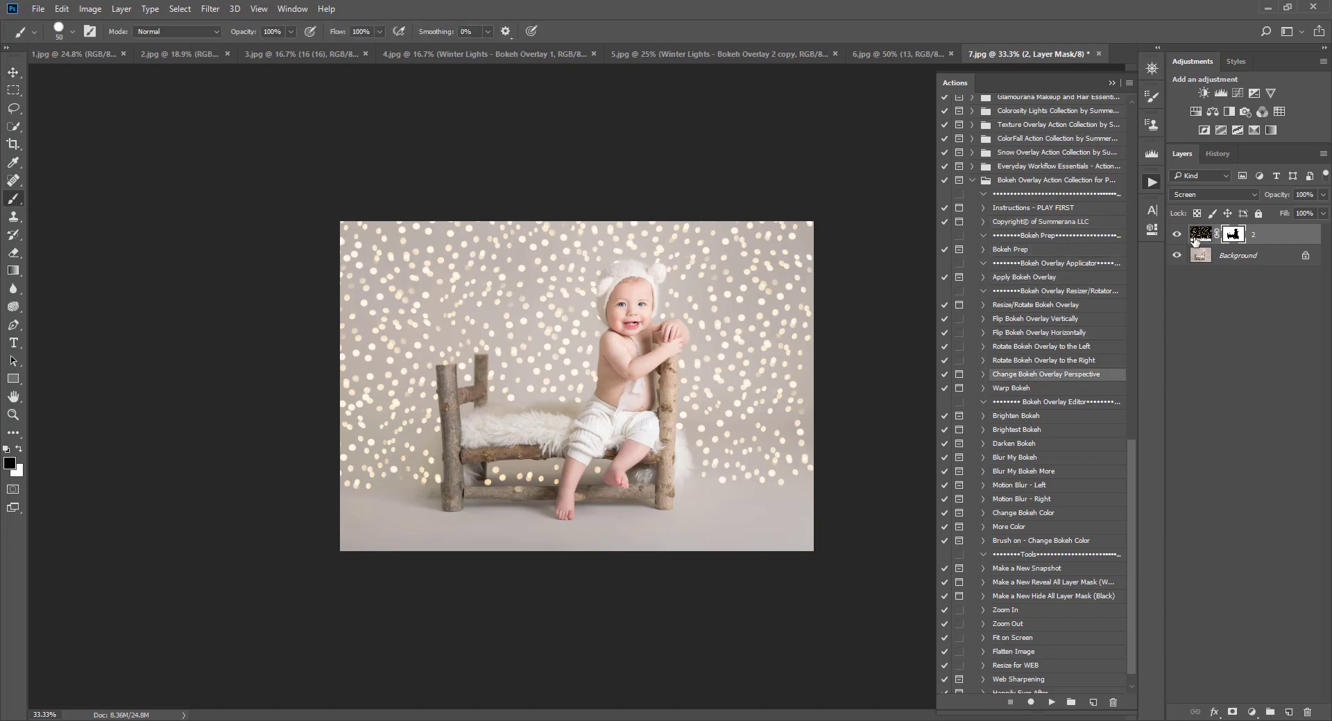
pyautogui.click(1193, 239)
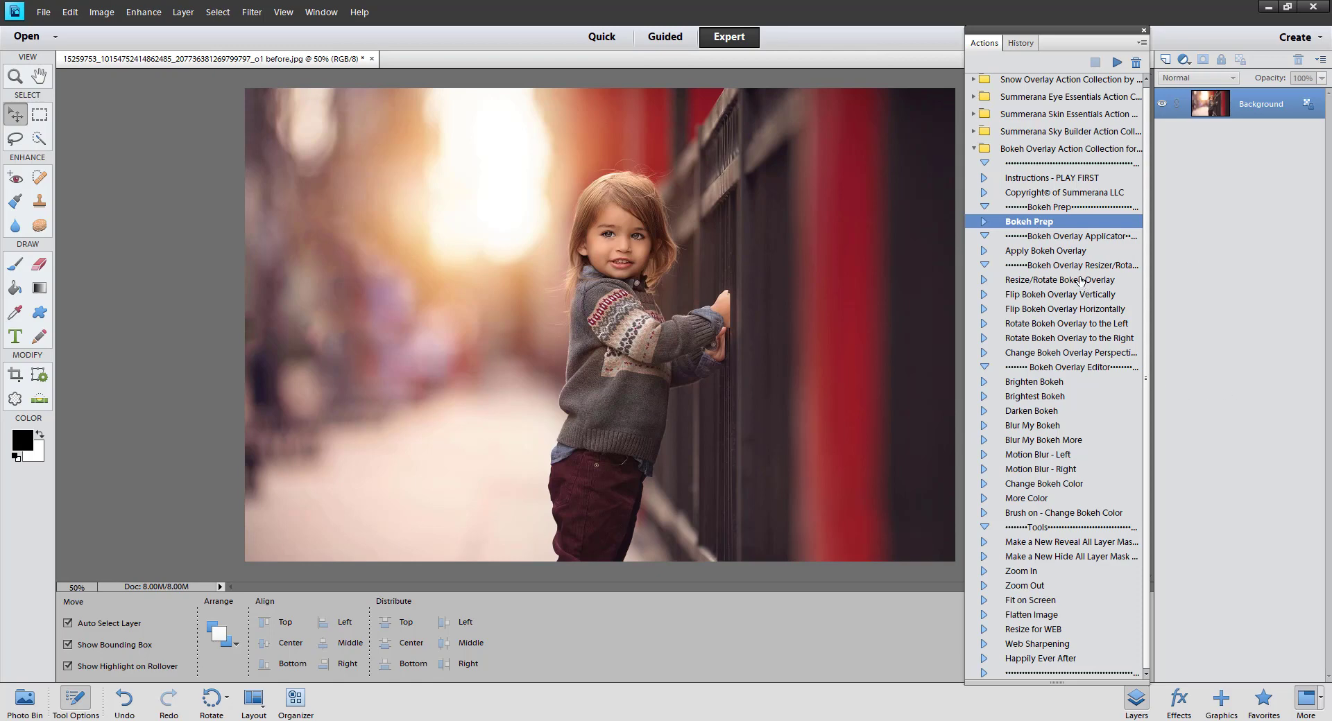
# - In Photoshop Elements, run the Apply Bokeh Overlay action on the photo of the child by the fence and place overlay 9
pyautogui.click(1042, 253)
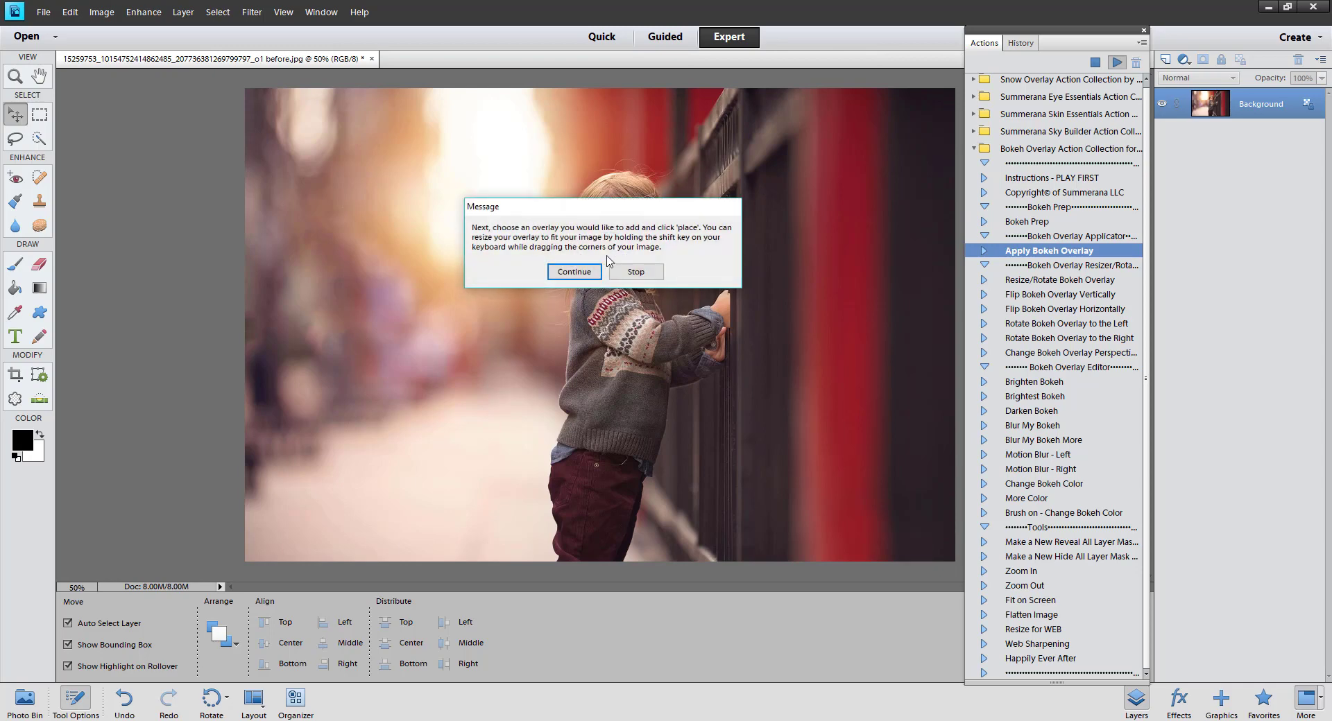
pyautogui.click(615, 267)
pyautogui.click(658, 249)
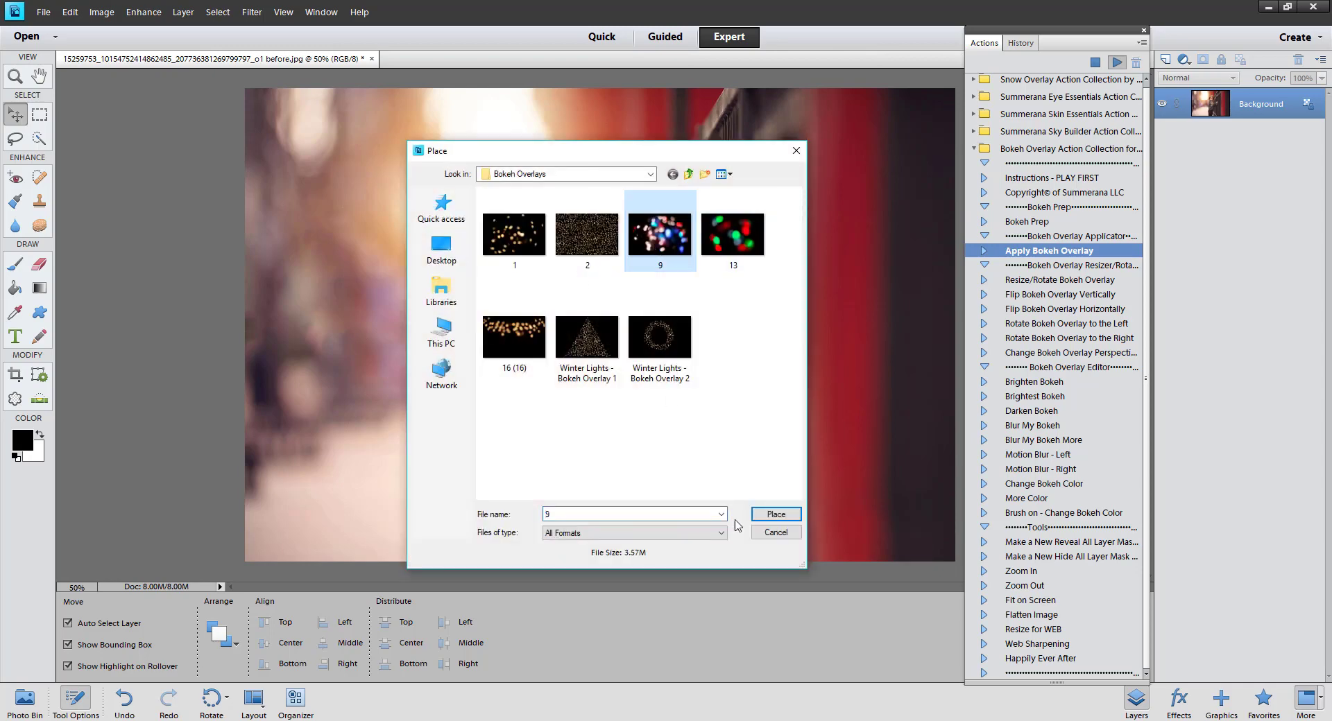
pyautogui.click(776, 514)
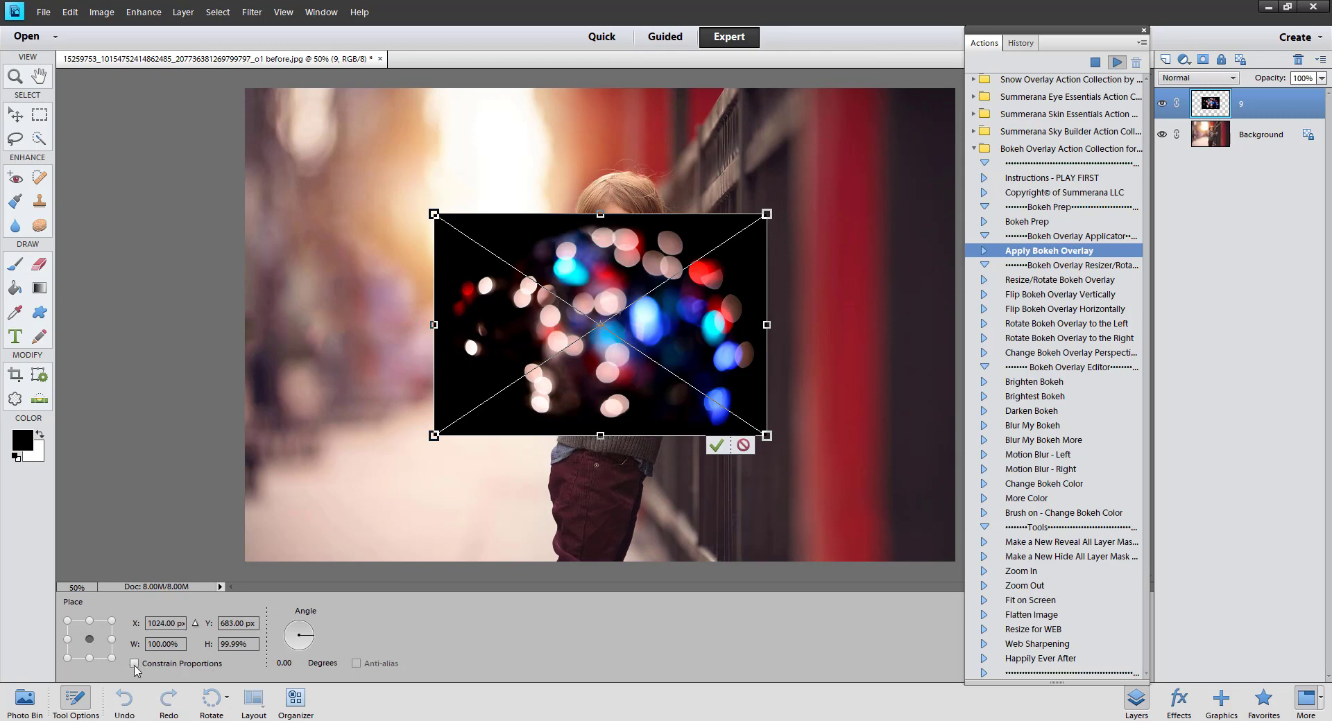
# - With proportions constrained, scale overlay 9 to 128.02%, rotate it to -54.84 degrees over the blurred street beside the child, and accept it
pyautogui.click(135, 663)
pyautogui.moveTo(767, 213); pyautogui.dragTo(640, 151)
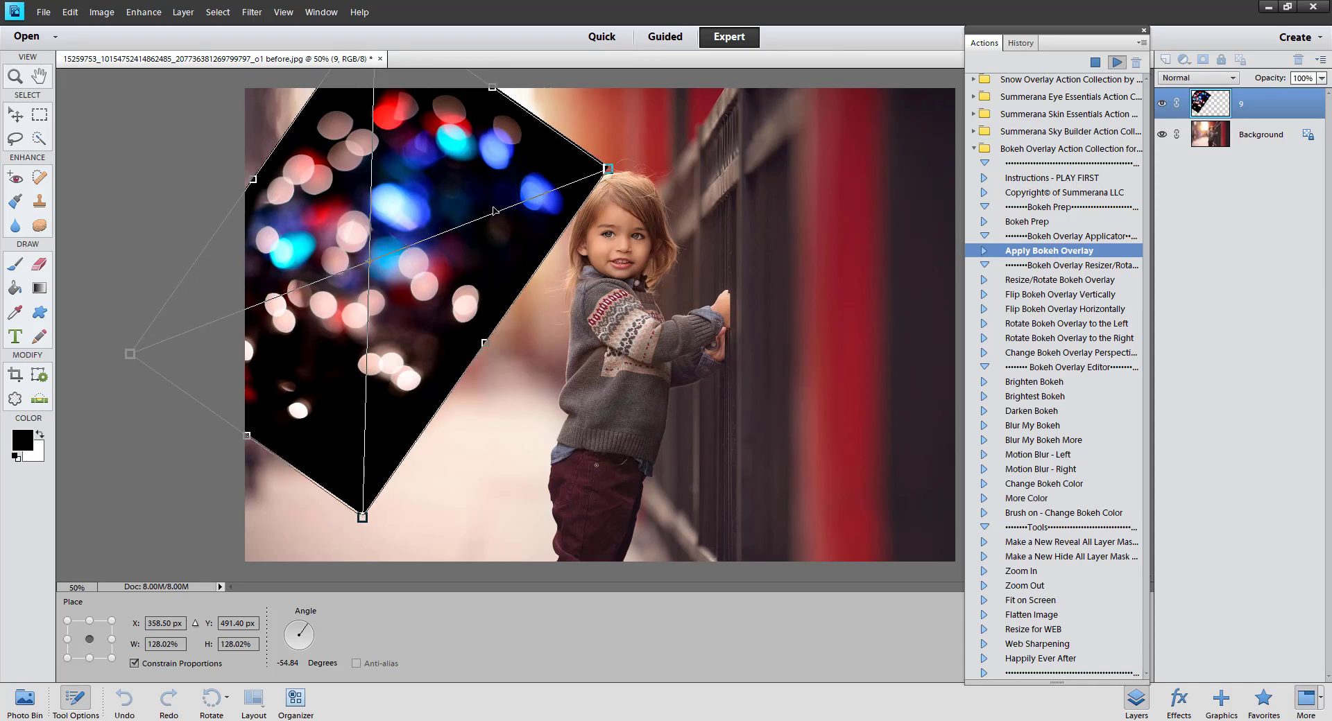
pyautogui.moveTo(495, 208); pyautogui.dragTo(492, 210)
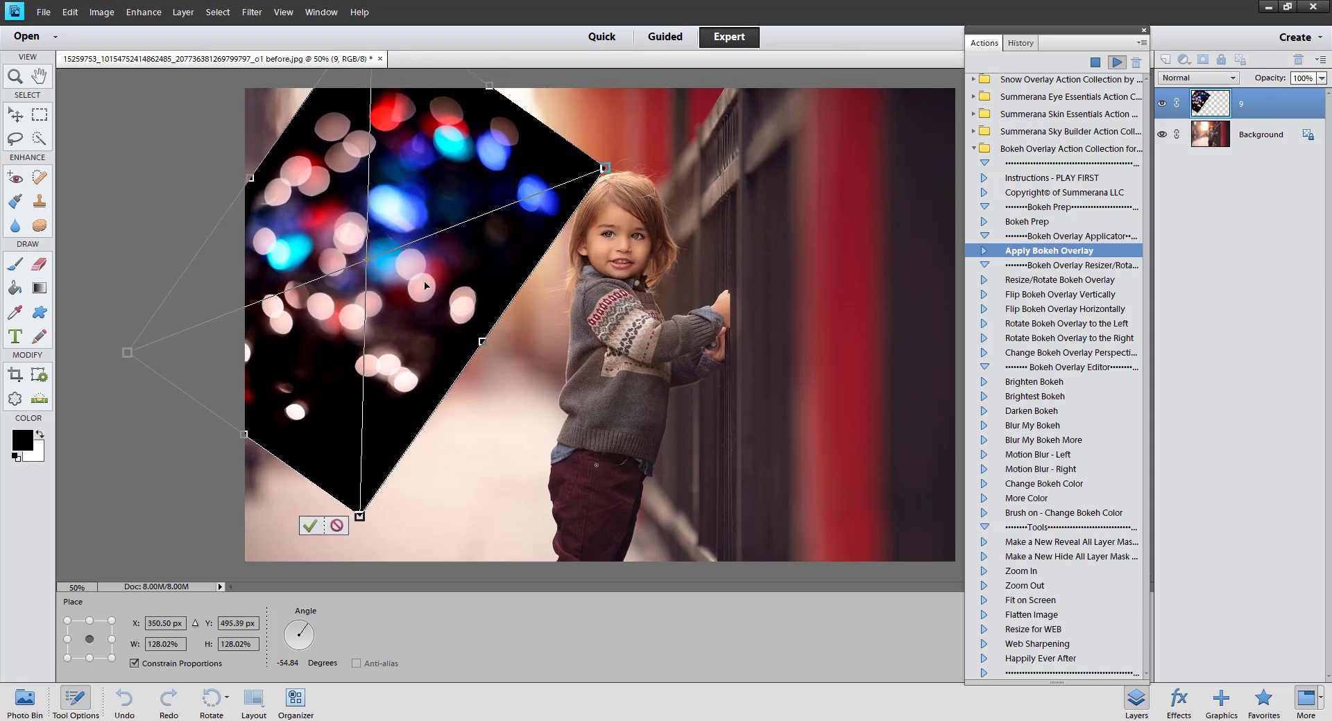
pyautogui.click(310, 527)
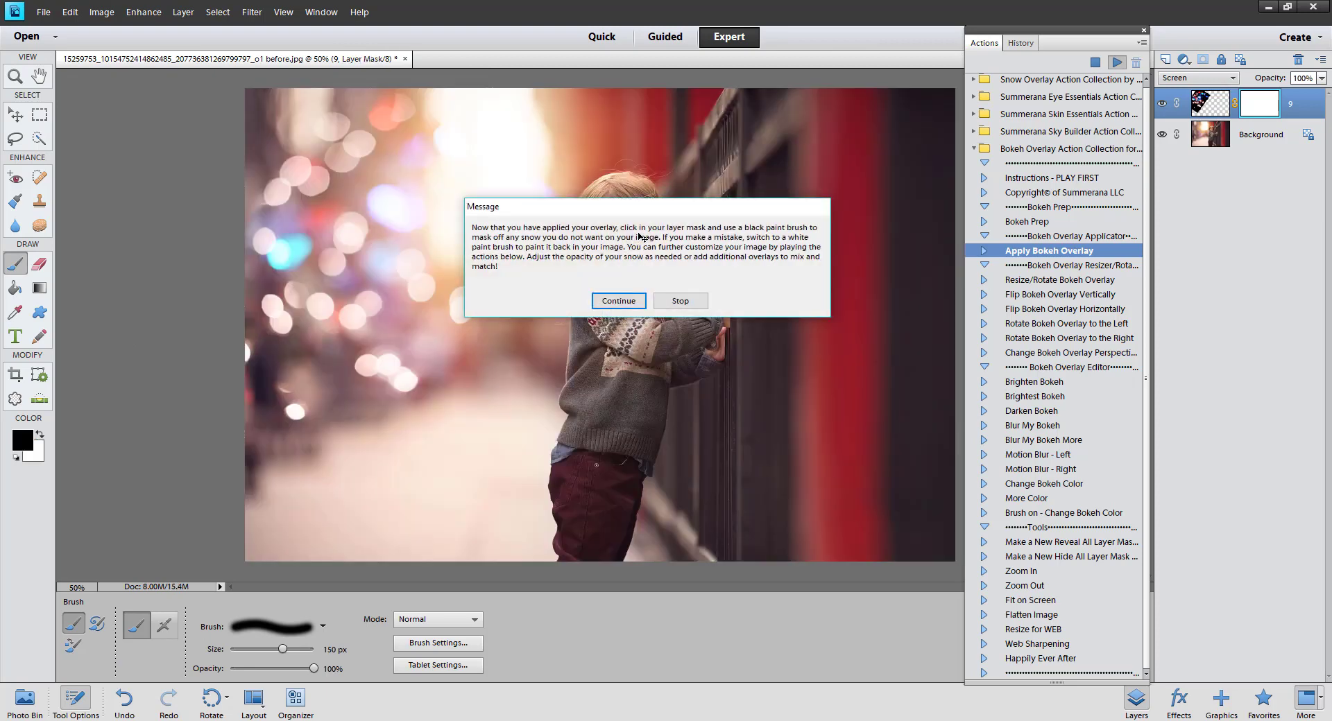
# - Finish the Apply Bokeh Overlay action and run the Bokeh Prep action to add its darkening layer beneath overlay 9
pyautogui.click(618, 302)
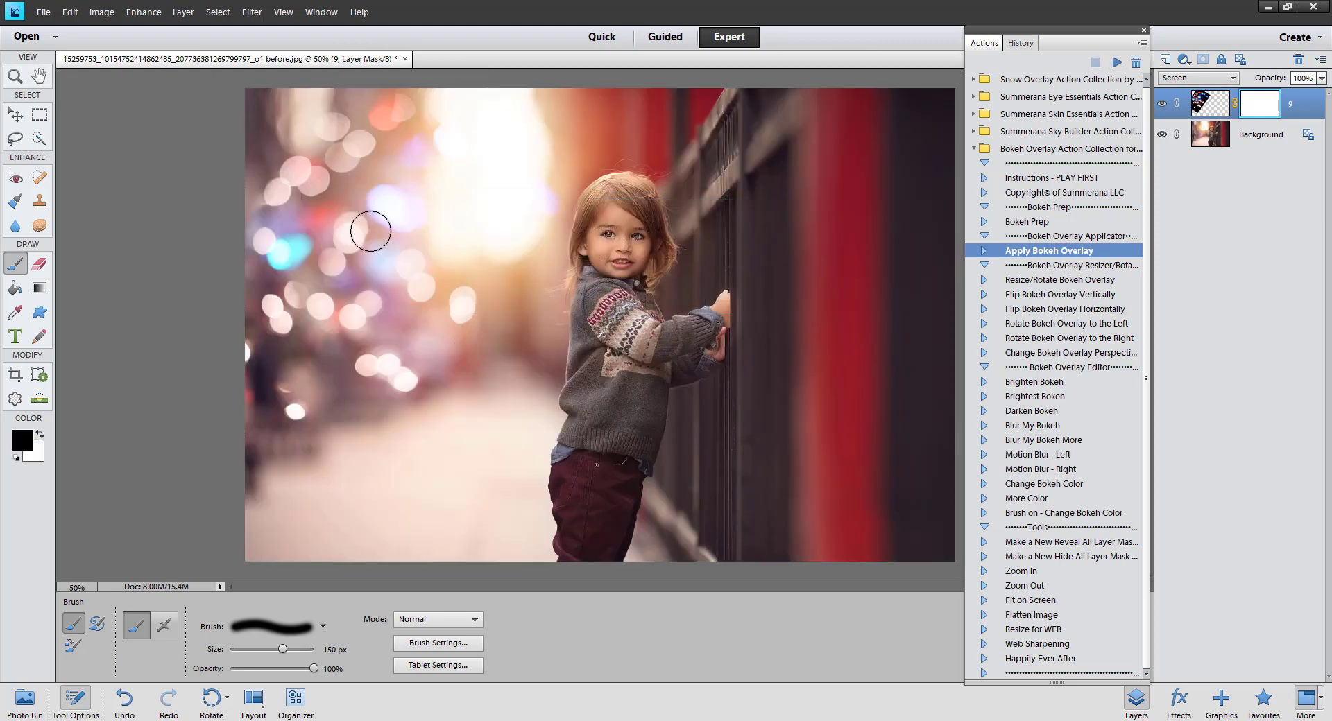
pyautogui.click(1033, 222)
pyautogui.click(1117, 62)
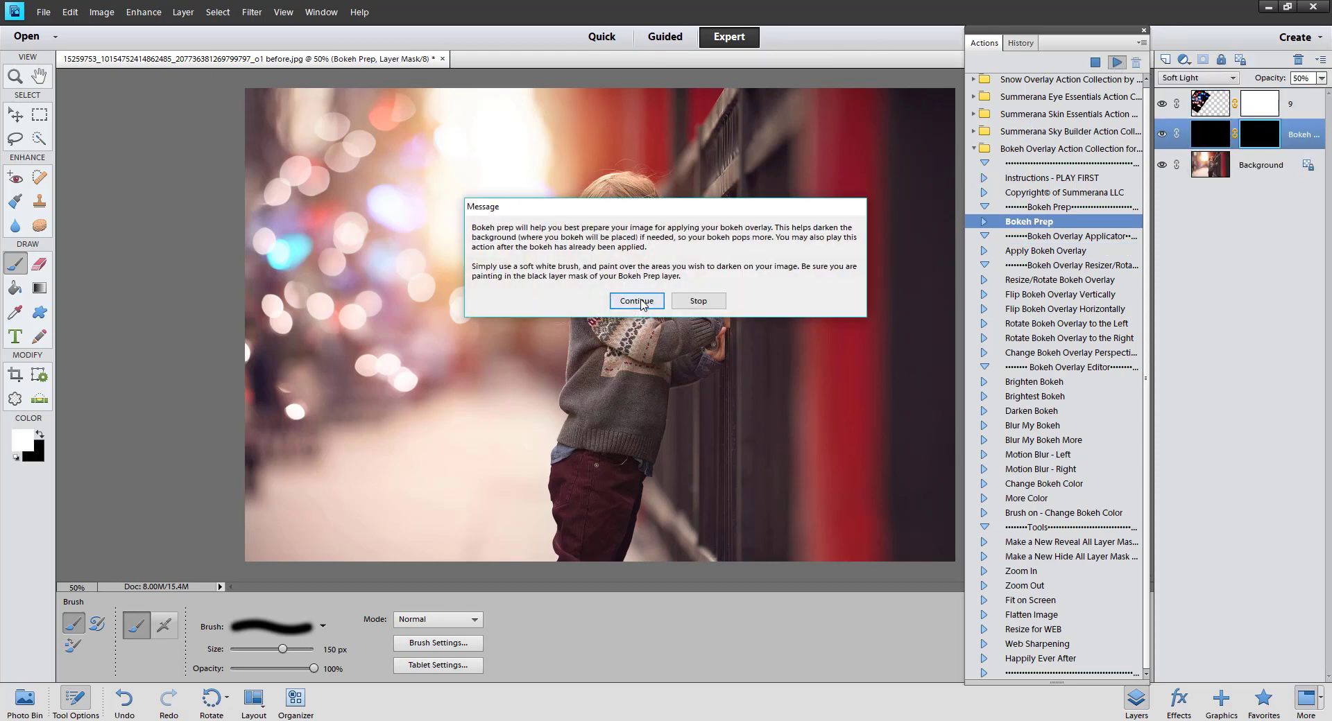
pyautogui.click(636, 301)
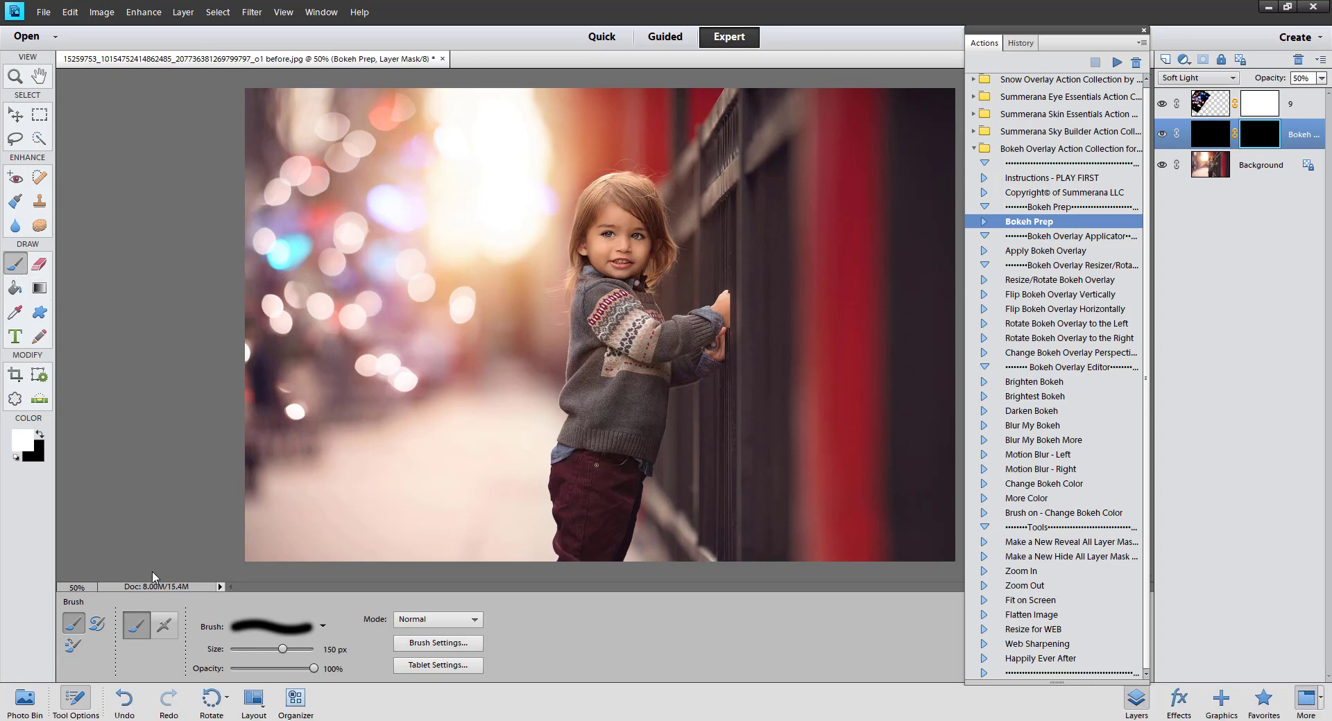
# - Choose the 1 px brush from the Default Brushes at 100% opacity and check its hardness in the brush settings
pyautogui.click(299, 639)
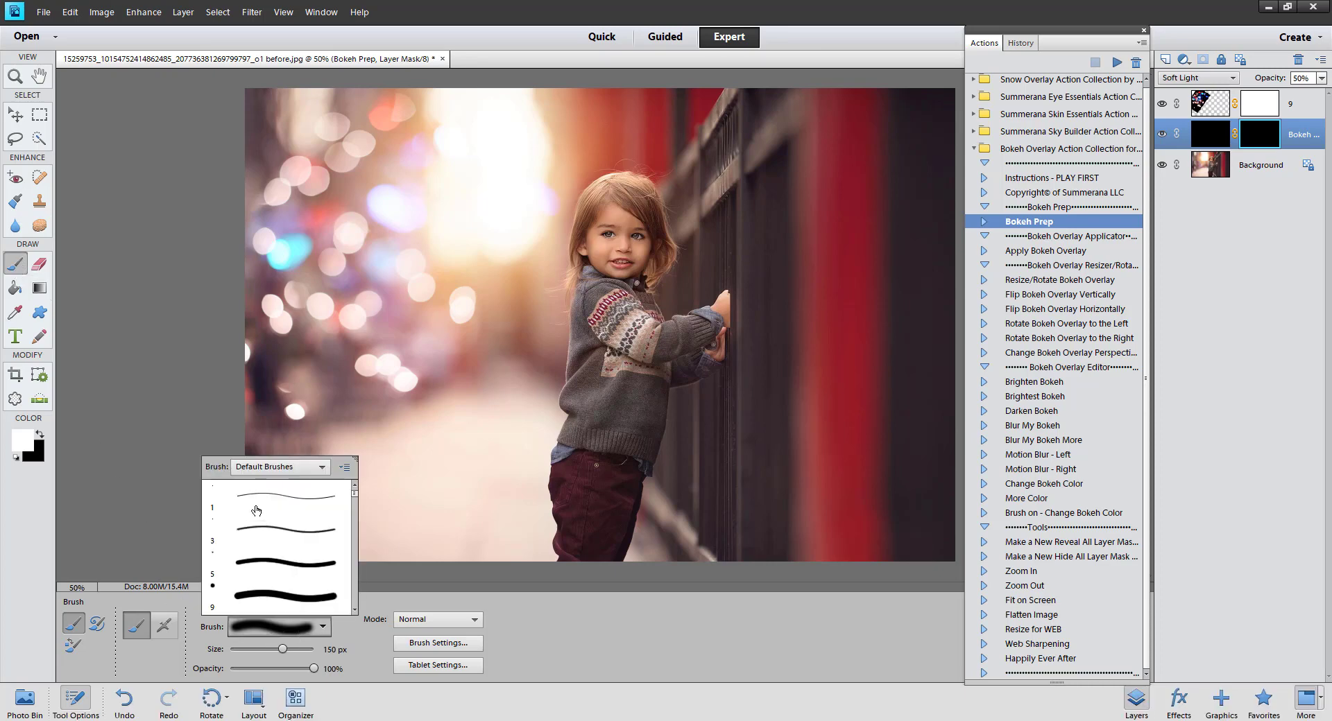
pyautogui.scroll(-3, 292, 541)
pyautogui.scroll(3, 292, 541)
pyautogui.click(213, 499)
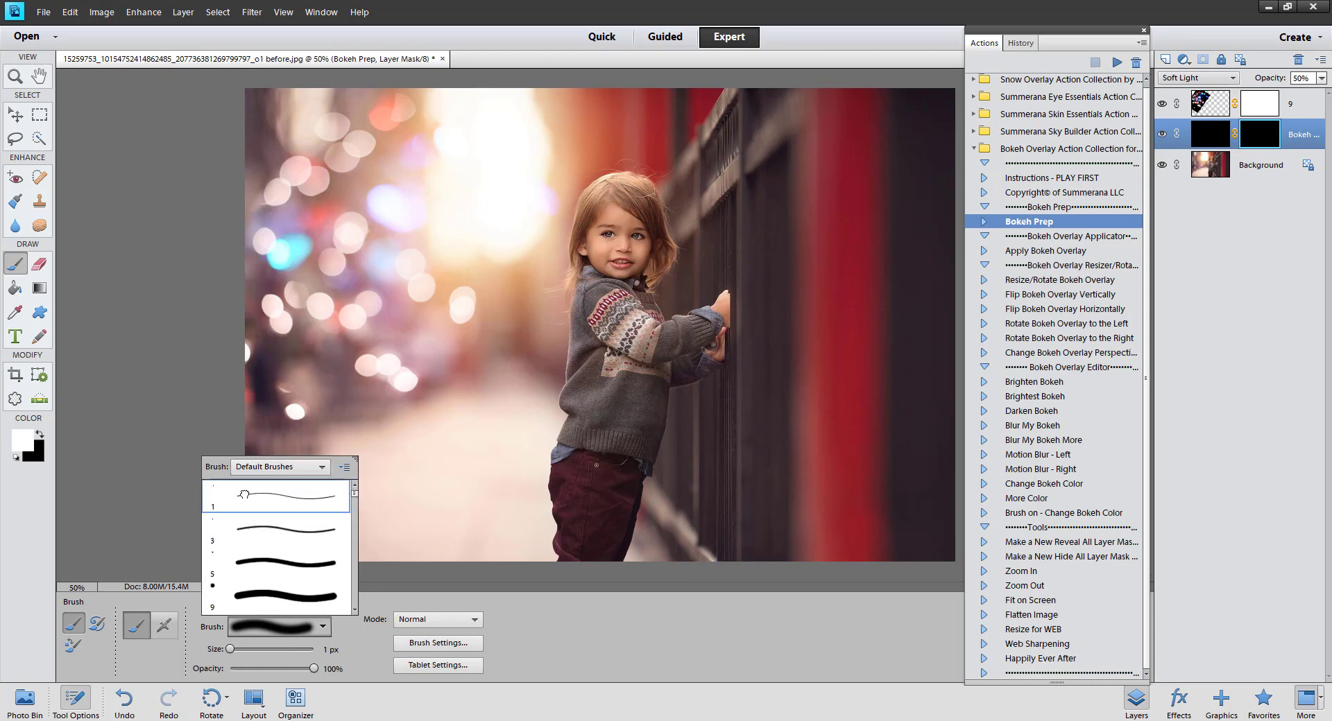
pyautogui.click(582, 636)
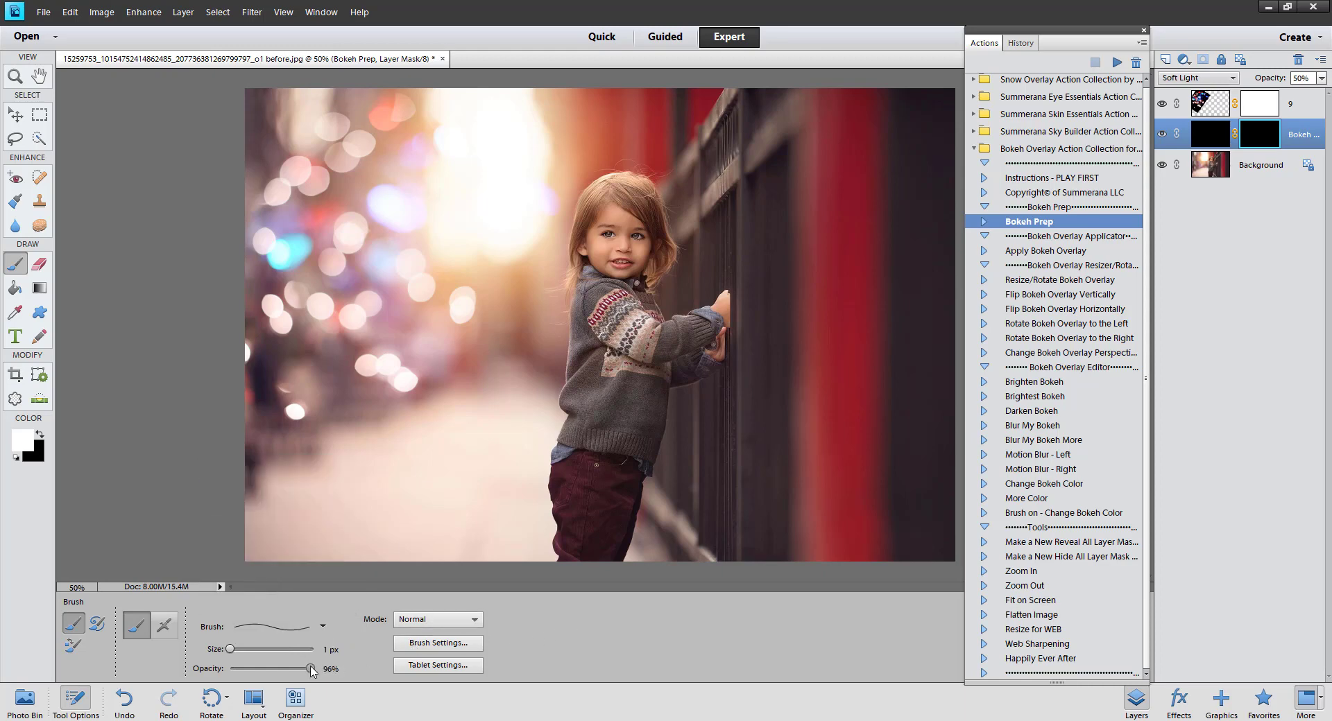
pyautogui.moveTo(311, 670); pyautogui.dragTo(317, 670)
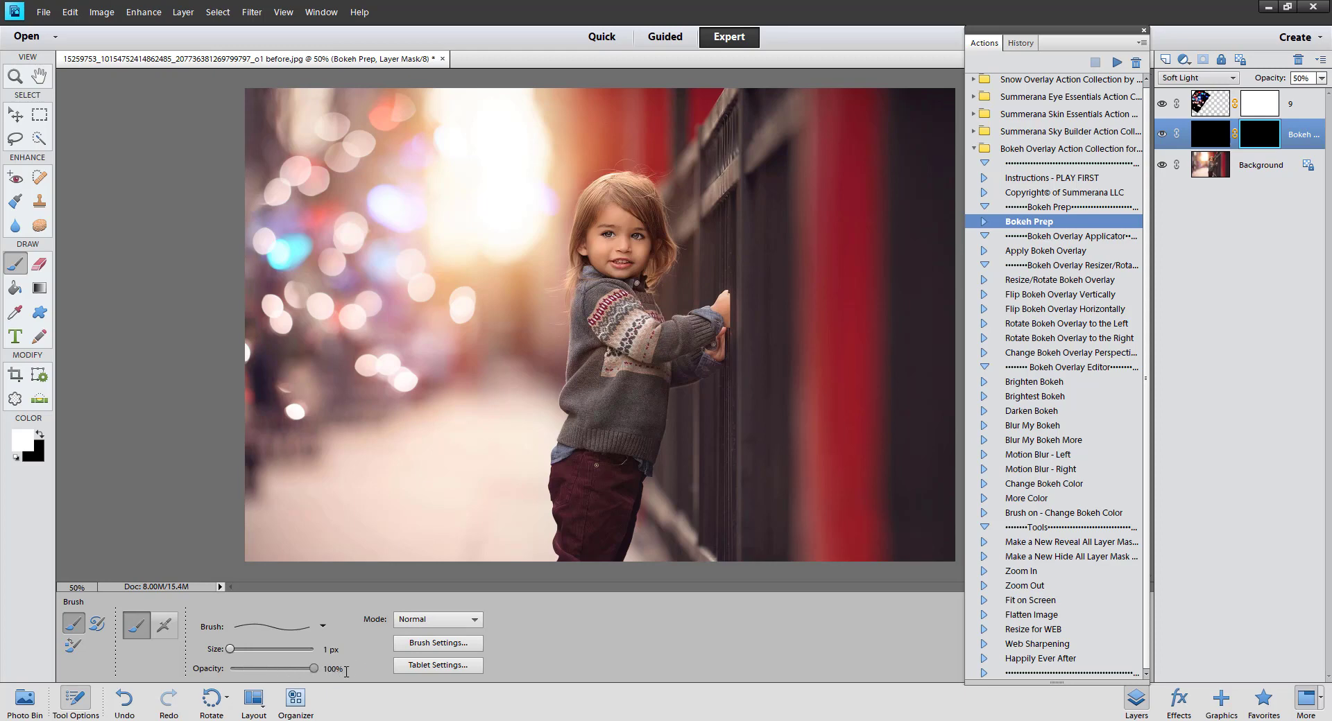
pyautogui.click(427, 645)
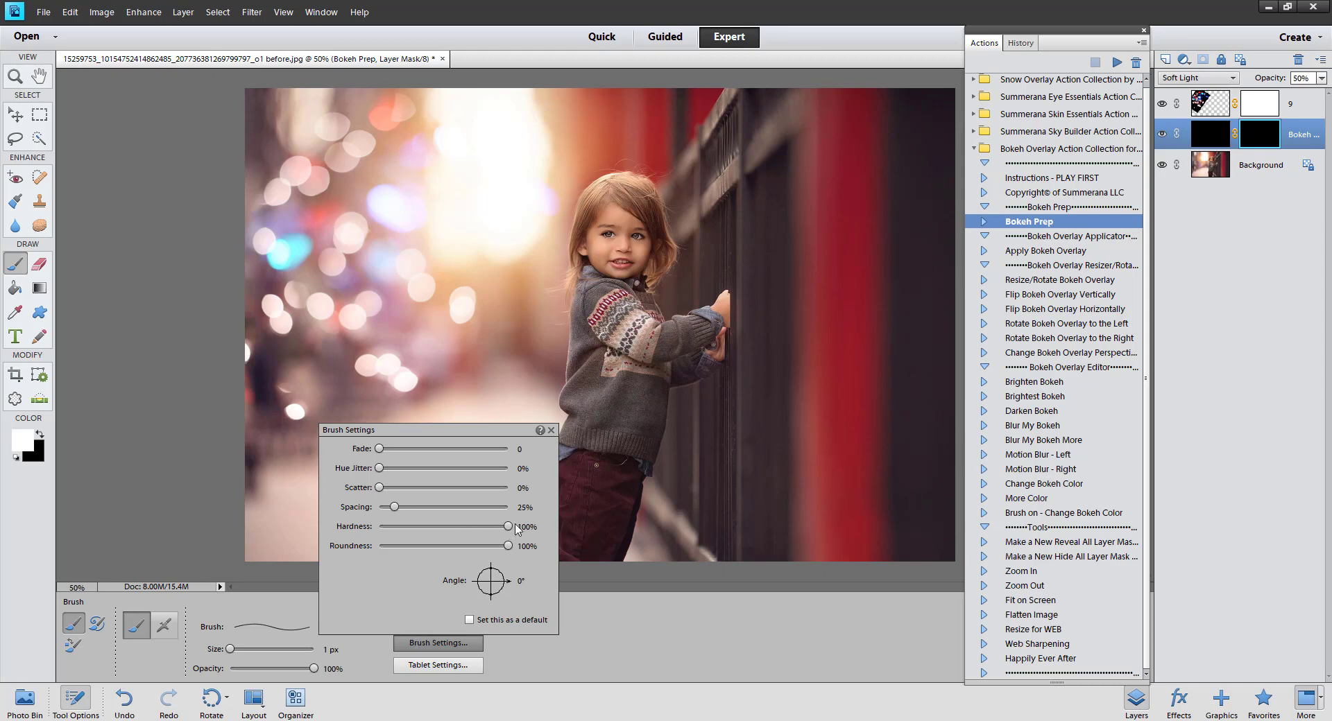
pyautogui.click(645, 604)
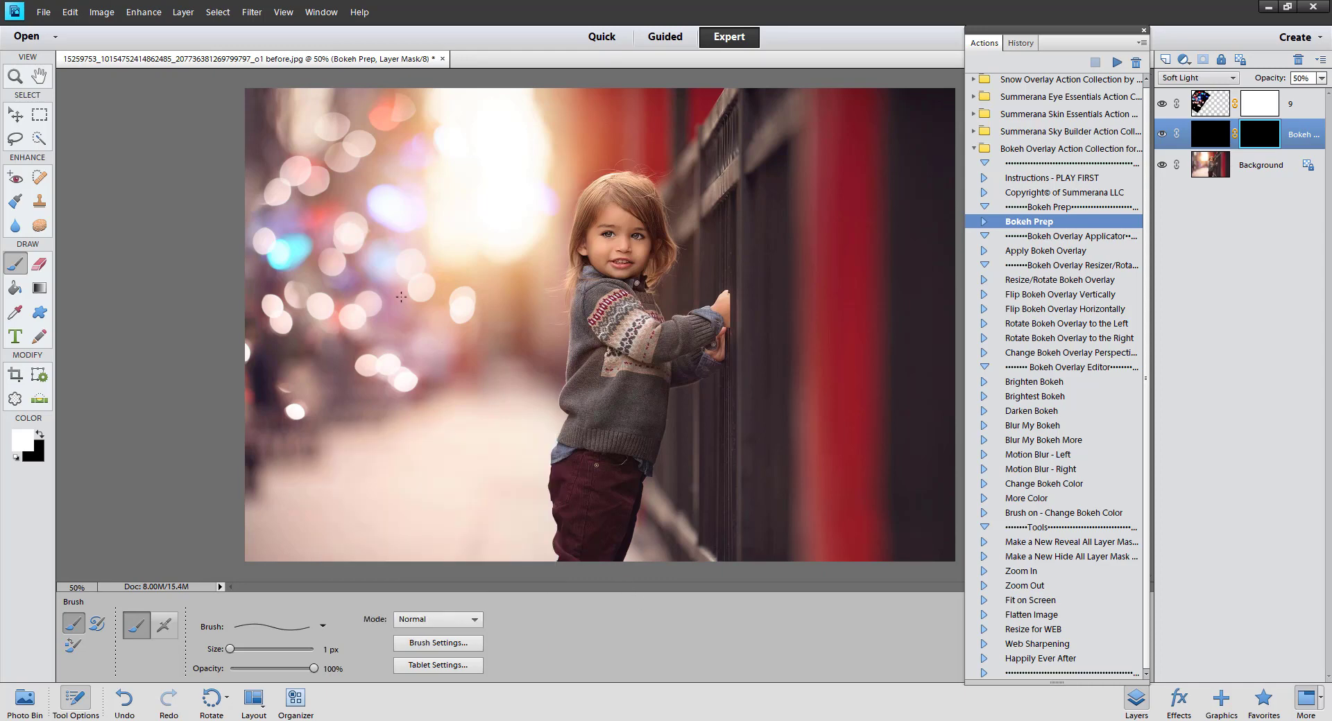
# - With an 800 px white brush, paint the Bokeh Prep mask over the blurred street lights, and set that layer's opacity to 100%
pyautogui.press(']')
pyautogui.press(']')
pyautogui.press(']')
pyautogui.press(']')
pyautogui.press(']')
pyautogui.press(']')
pyautogui.press(']')
pyautogui.press(']')
pyautogui.press(']')
pyautogui.press(']')
pyautogui.press(']')
pyautogui.press(']')
pyautogui.press(']')
pyautogui.press(']')
pyautogui.press(']')
pyautogui.press(']')
pyautogui.press(']')
pyautogui.press(']')
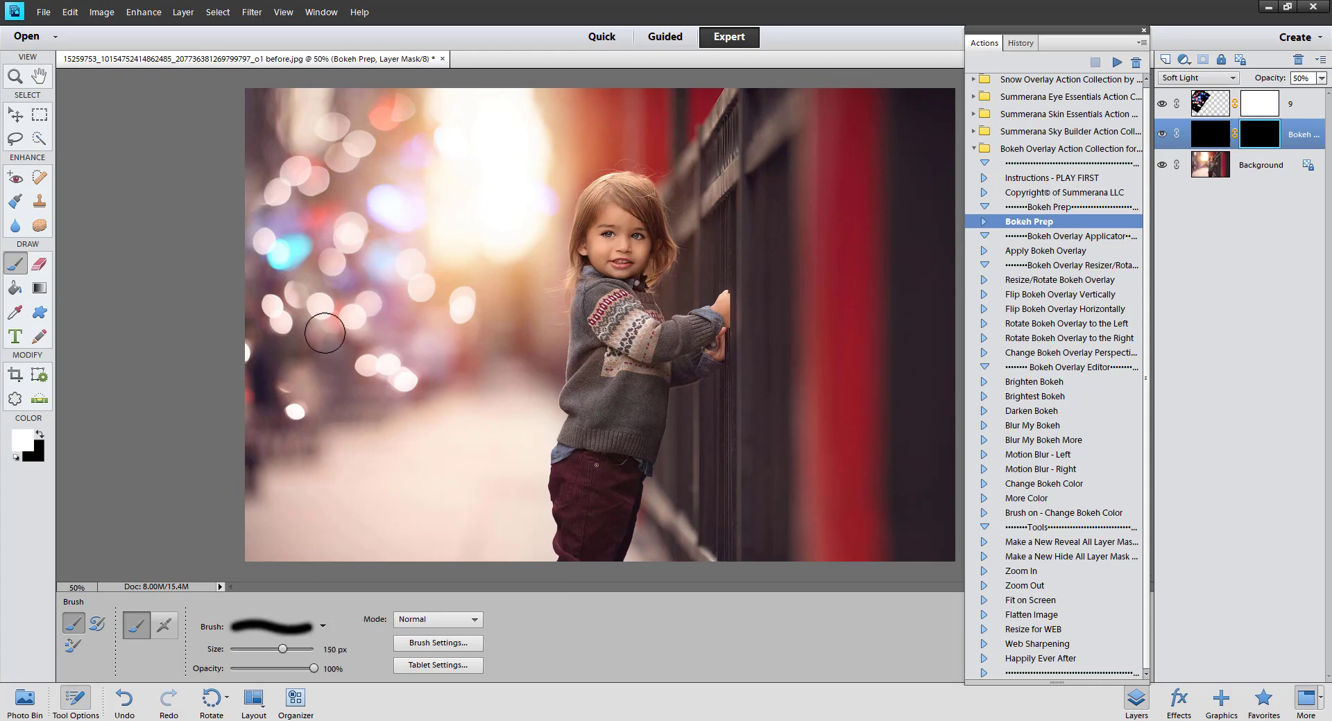
pyautogui.press(']')
pyautogui.press(']')
pyautogui.press(']')
pyautogui.press(']')
pyautogui.press(']')
pyautogui.press(']')
pyautogui.press(']')
pyautogui.press(']')
pyautogui.press(']')
pyautogui.press(']')
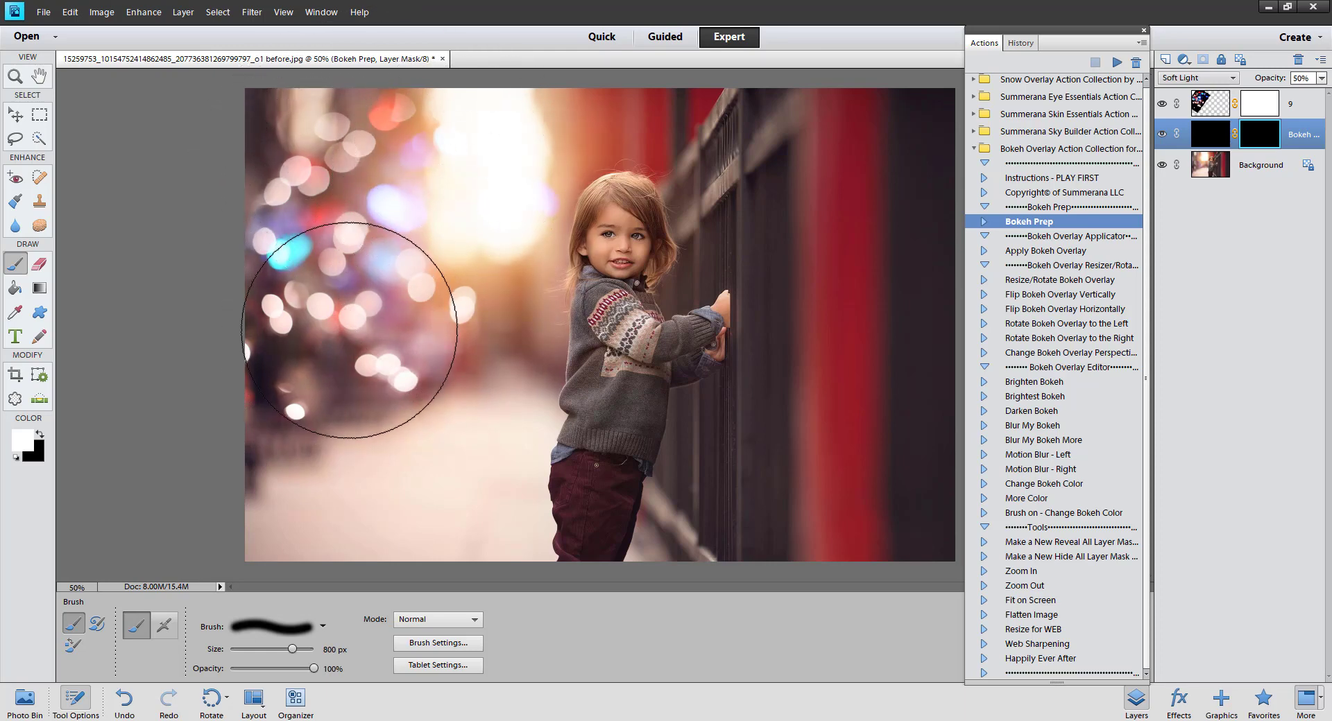
pyautogui.moveTo(342, 431)
pyautogui.mouseDown()
pyautogui.moveTo(297, 118)
pyautogui.moveTo(237, 163)
pyautogui.mouseUp()
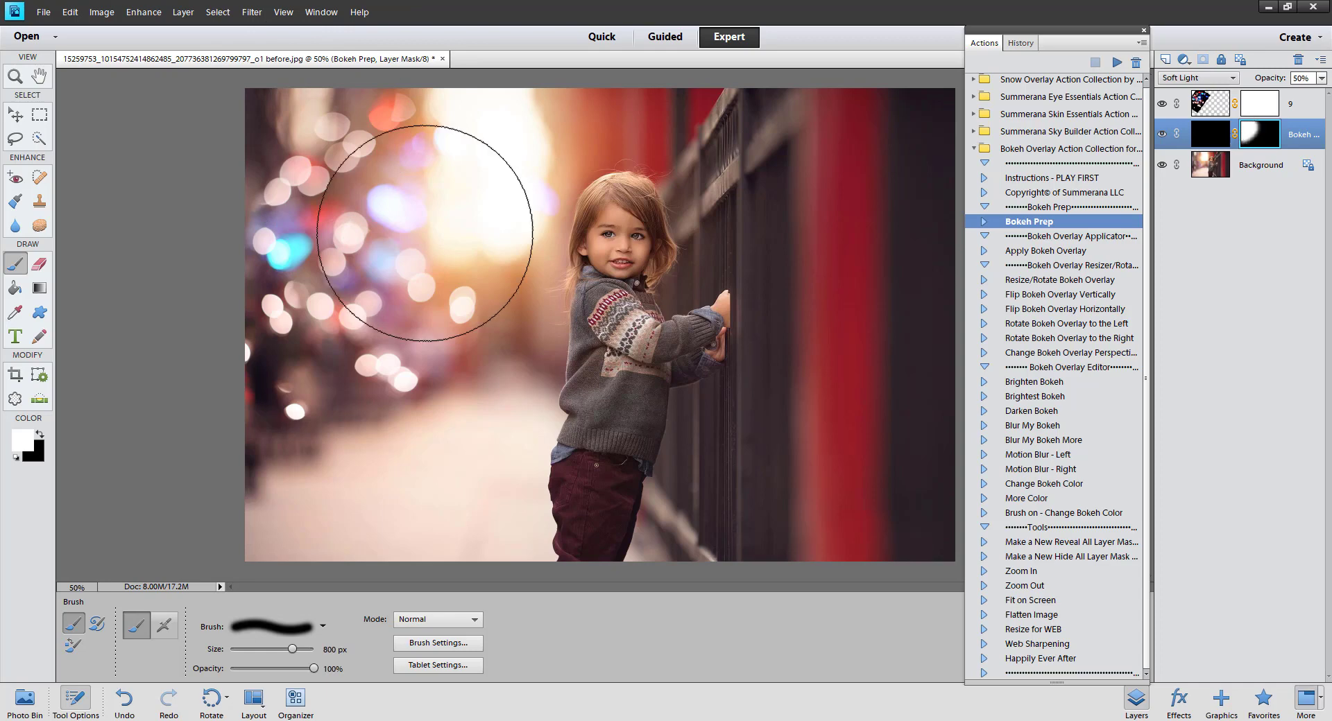
pyautogui.click(1320, 78)
pyautogui.moveTo(1290, 98)
pyautogui.mouseDown()
pyautogui.moveTo(1318, 93)
pyautogui.moveTo(1252, 93)
pyautogui.moveTo(1318, 93)
pyautogui.mouseUp()
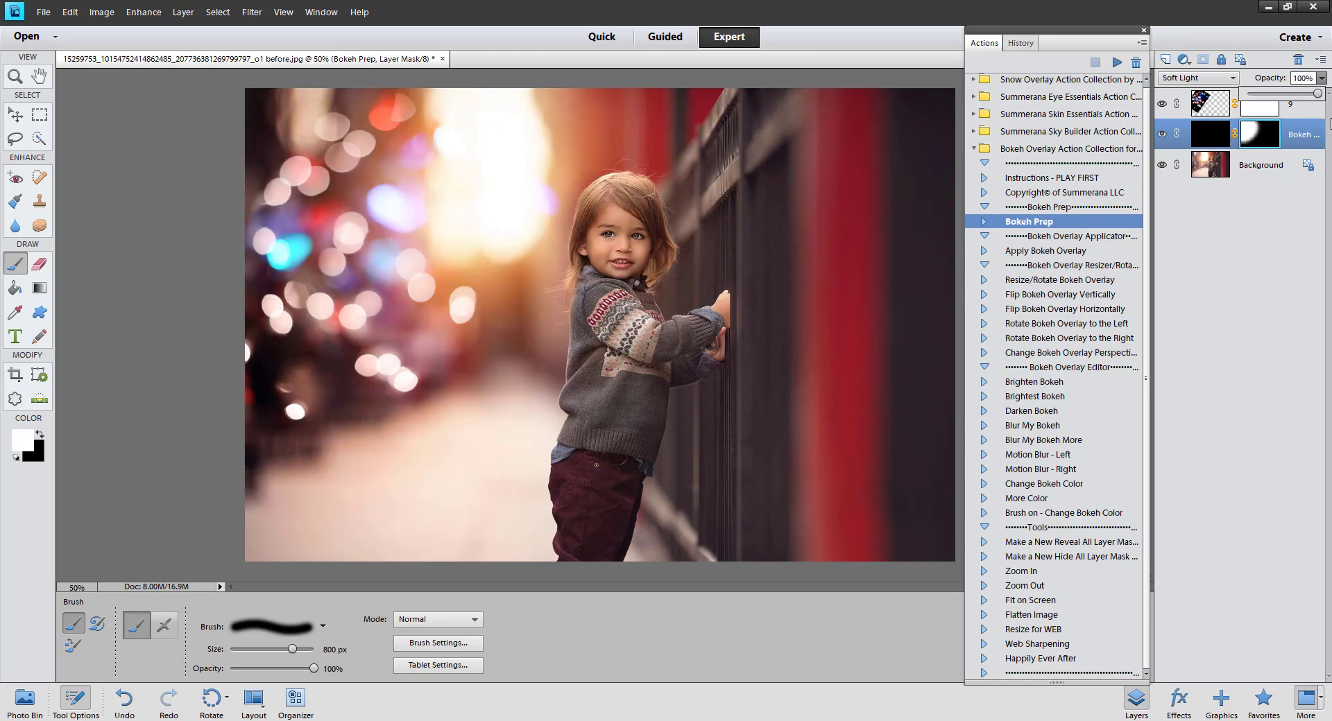
# - Run the Brighten Bokeh action on overlay layer 9 and set the brightening layer's opacity to 22%
pyautogui.click(1049, 254)
pyautogui.click(1059, 282)
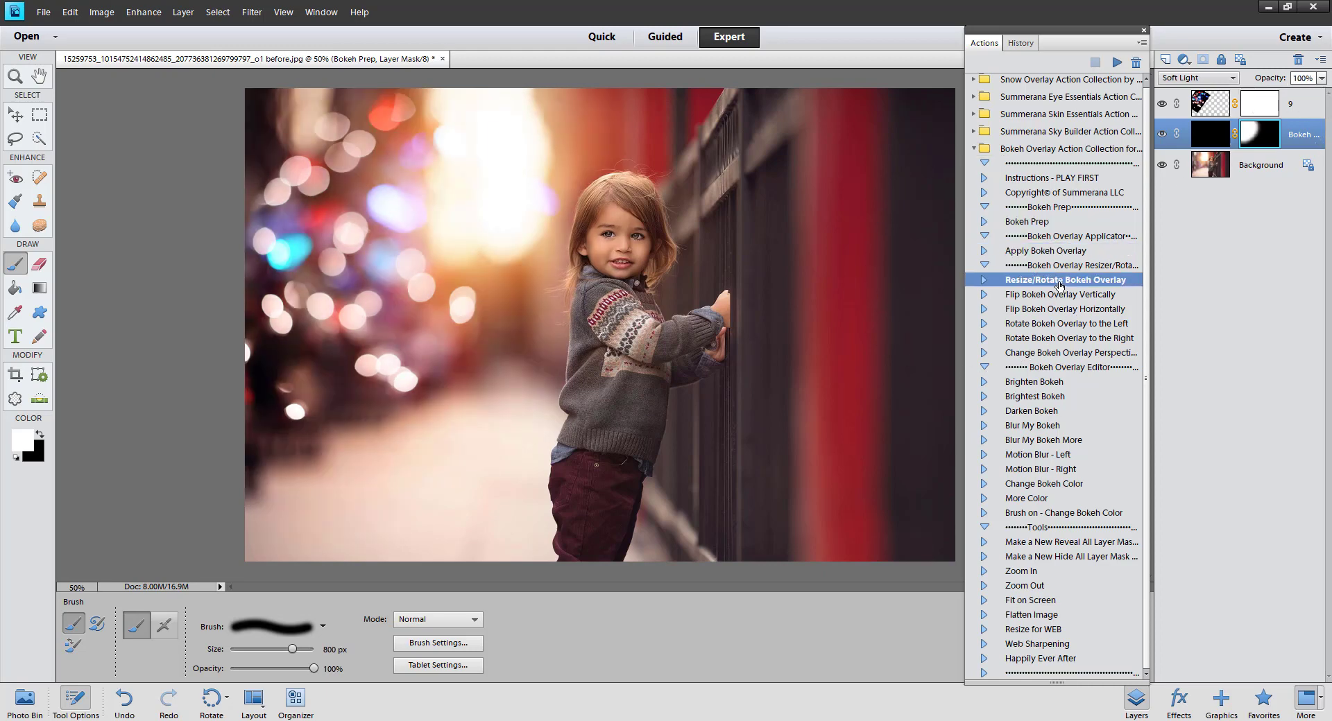
pyautogui.click(1036, 353)
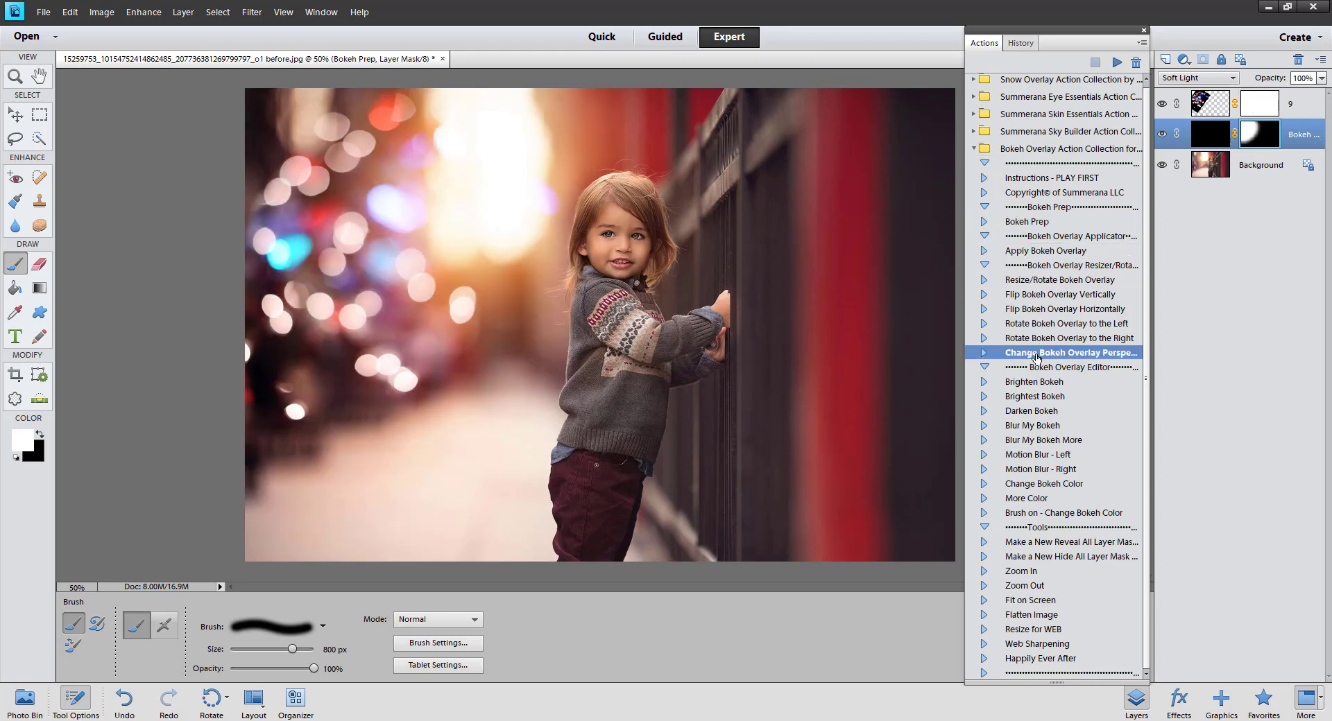
pyautogui.click(1034, 383)
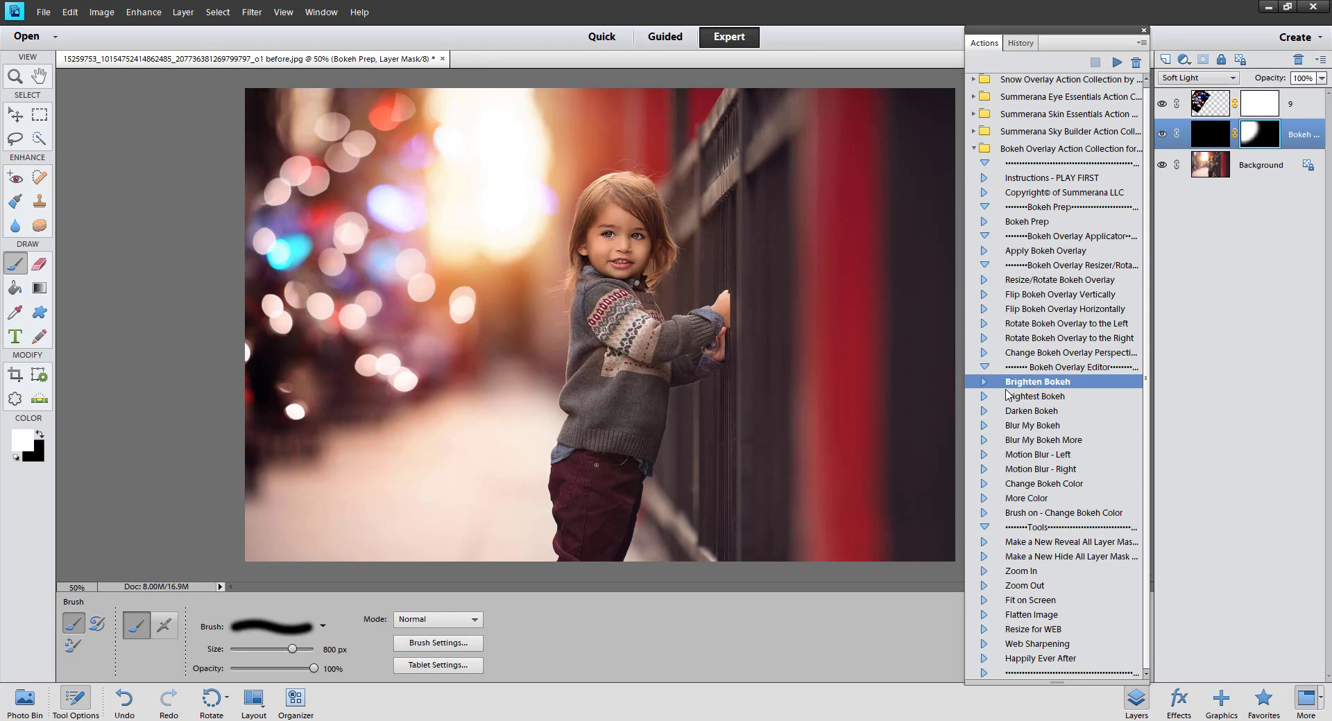
pyautogui.click(1208, 108)
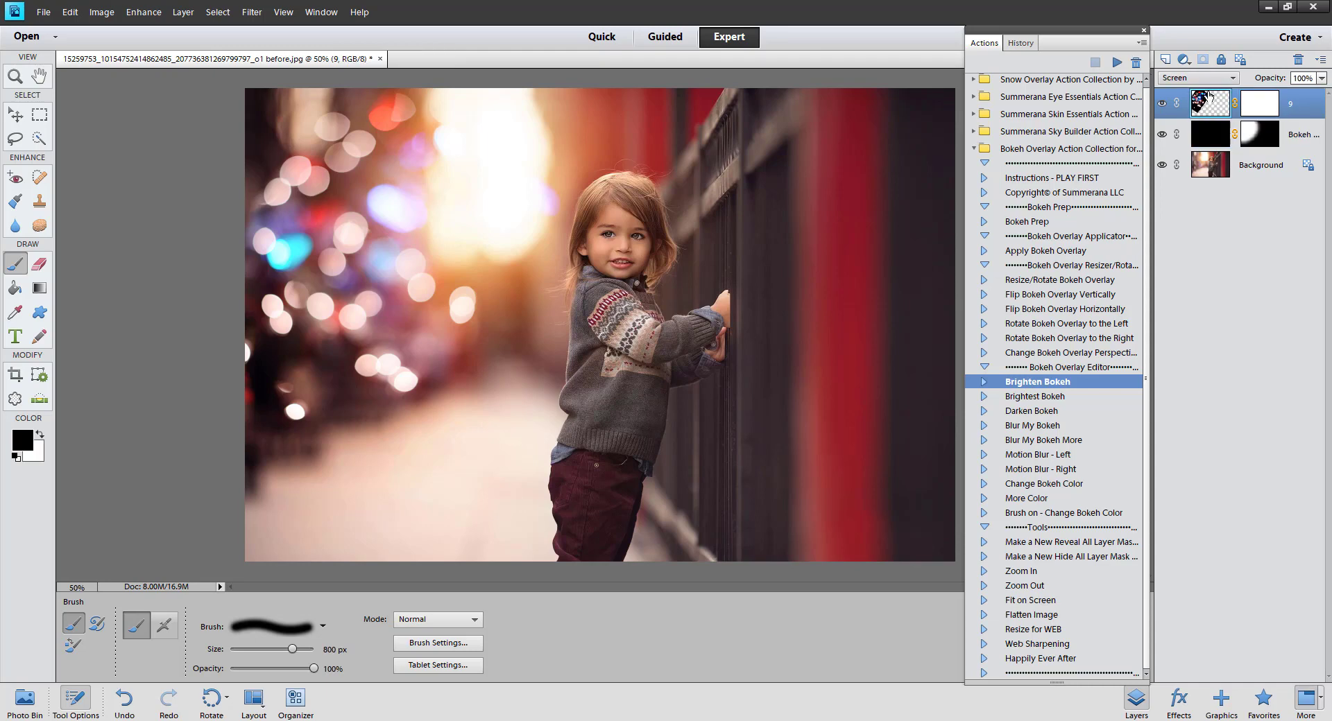
pyautogui.click(1117, 62)
pyautogui.click(559, 268)
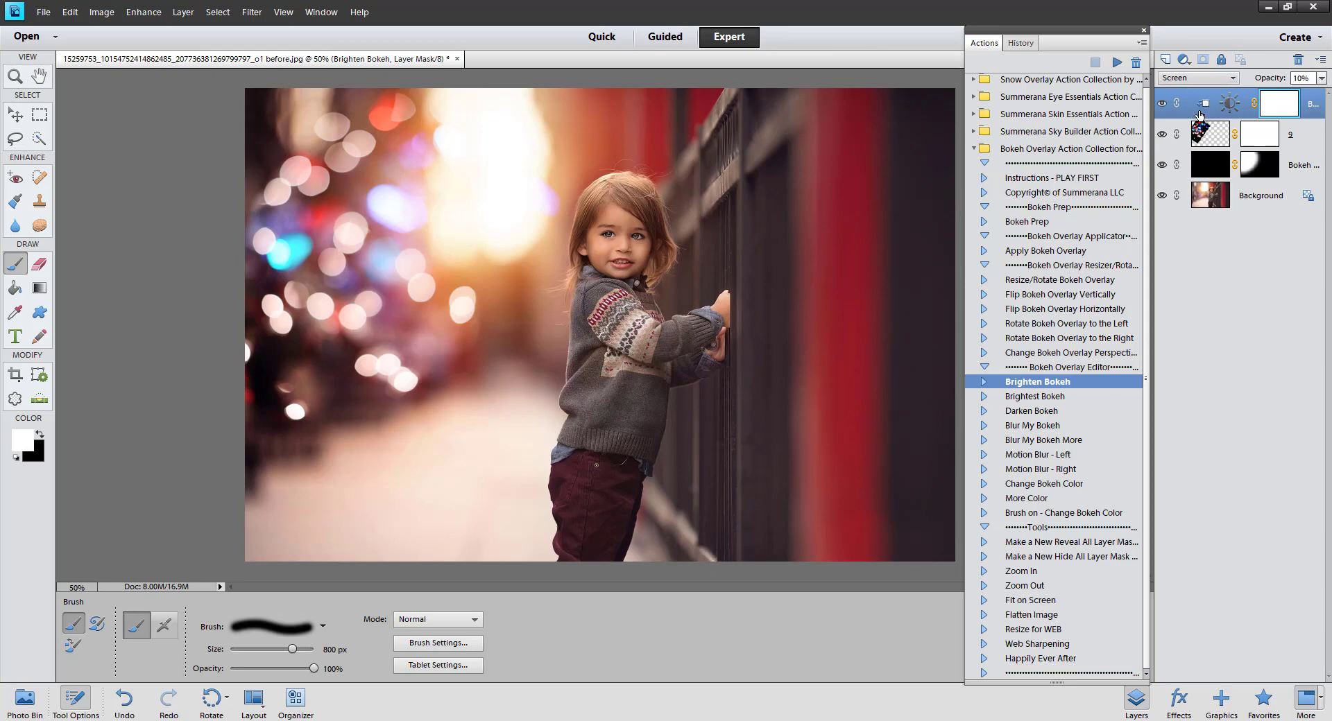
pyautogui.click(1322, 78)
pyautogui.moveTo(1255, 93)
pyautogui.mouseDown()
pyautogui.moveTo(1288, 93)
pyautogui.moveTo(1264, 110)
pyautogui.mouseUp()
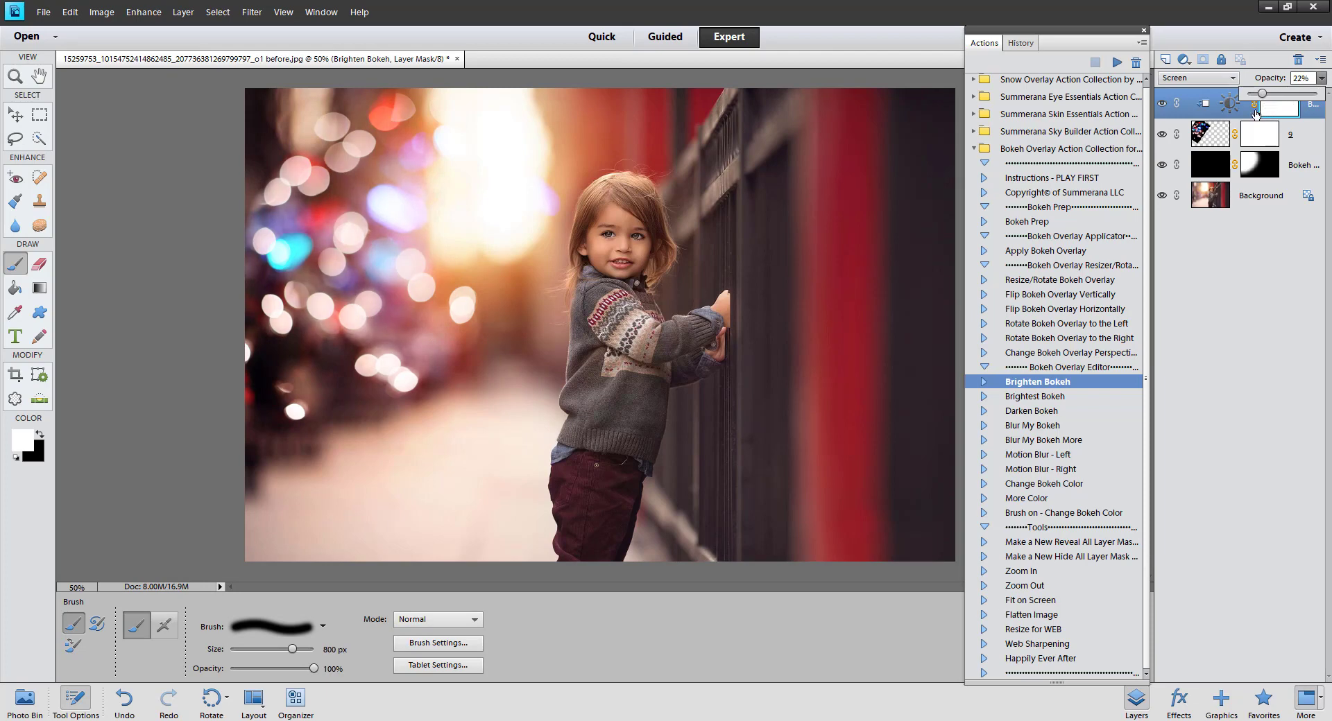
# - Try the Blur My Bokeh More action on overlay layer 9 and undo the blur
pyautogui.click(1041, 413)
pyautogui.click(1032, 426)
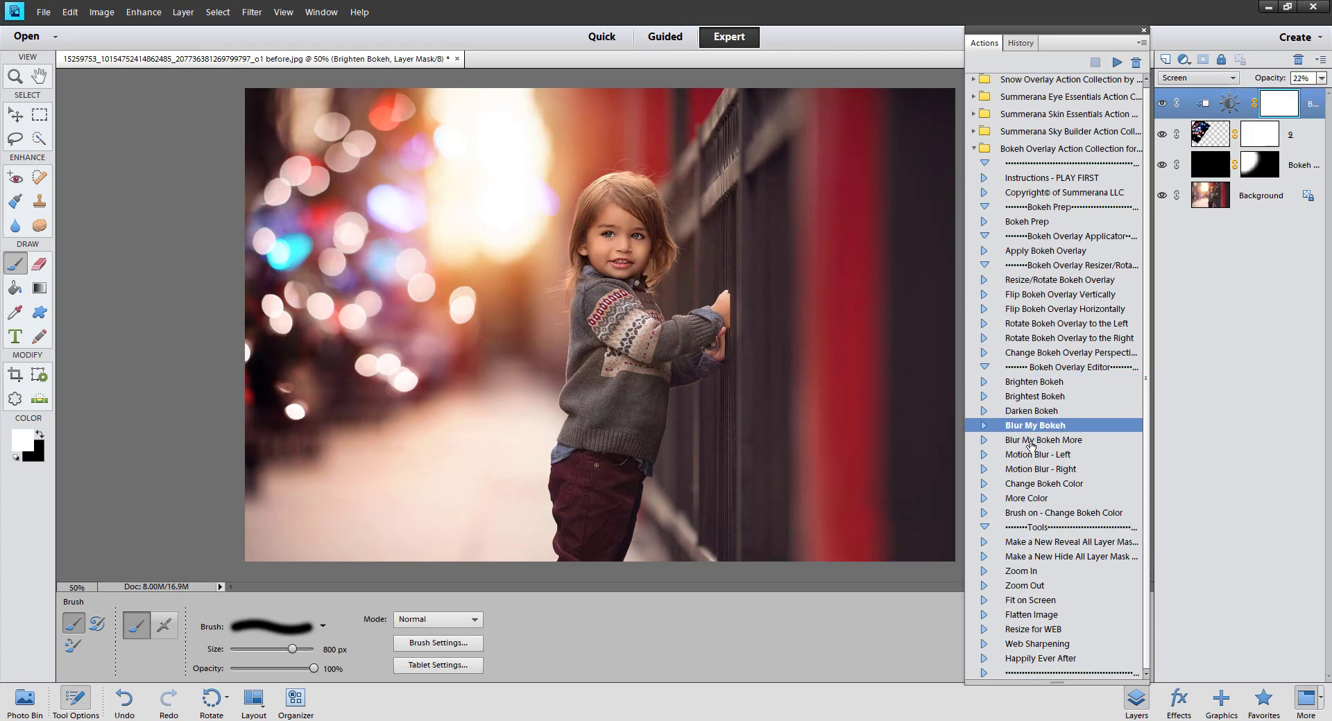
pyautogui.click(1207, 134)
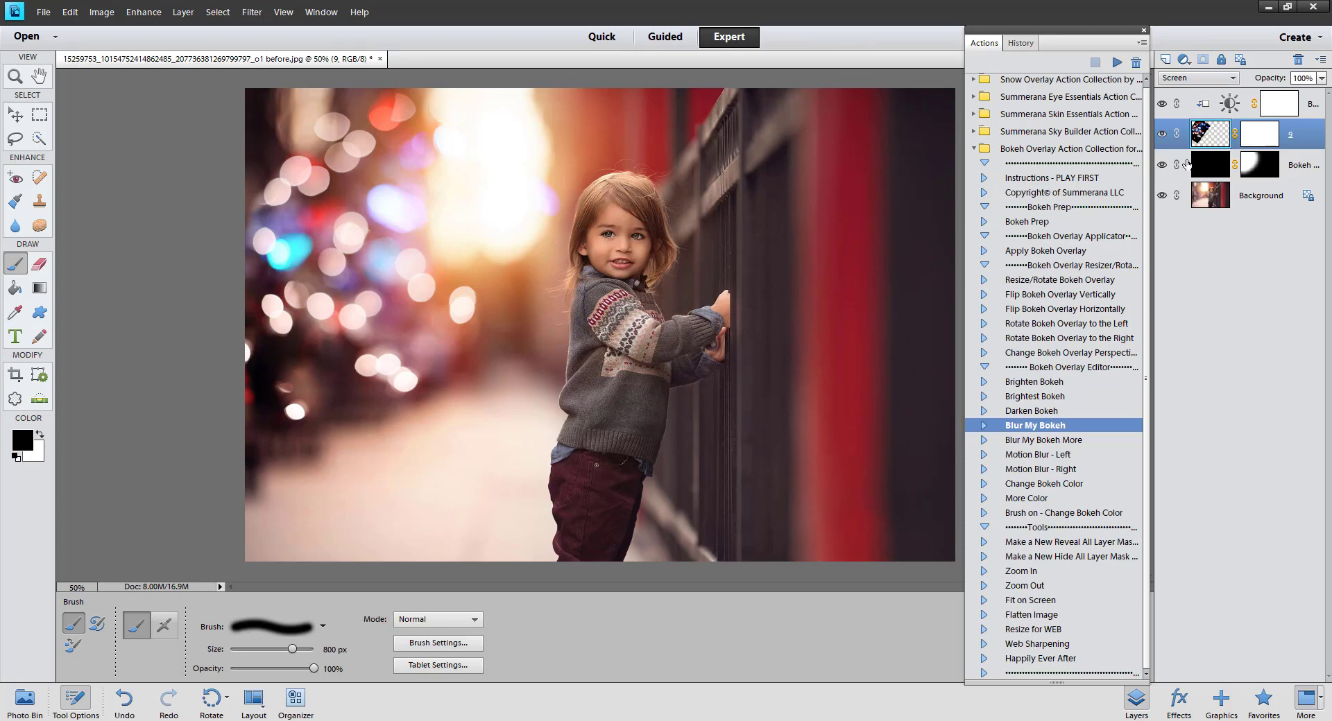
pyautogui.click(1044, 440)
pyautogui.click(1116, 63)
pyautogui.click(569, 262)
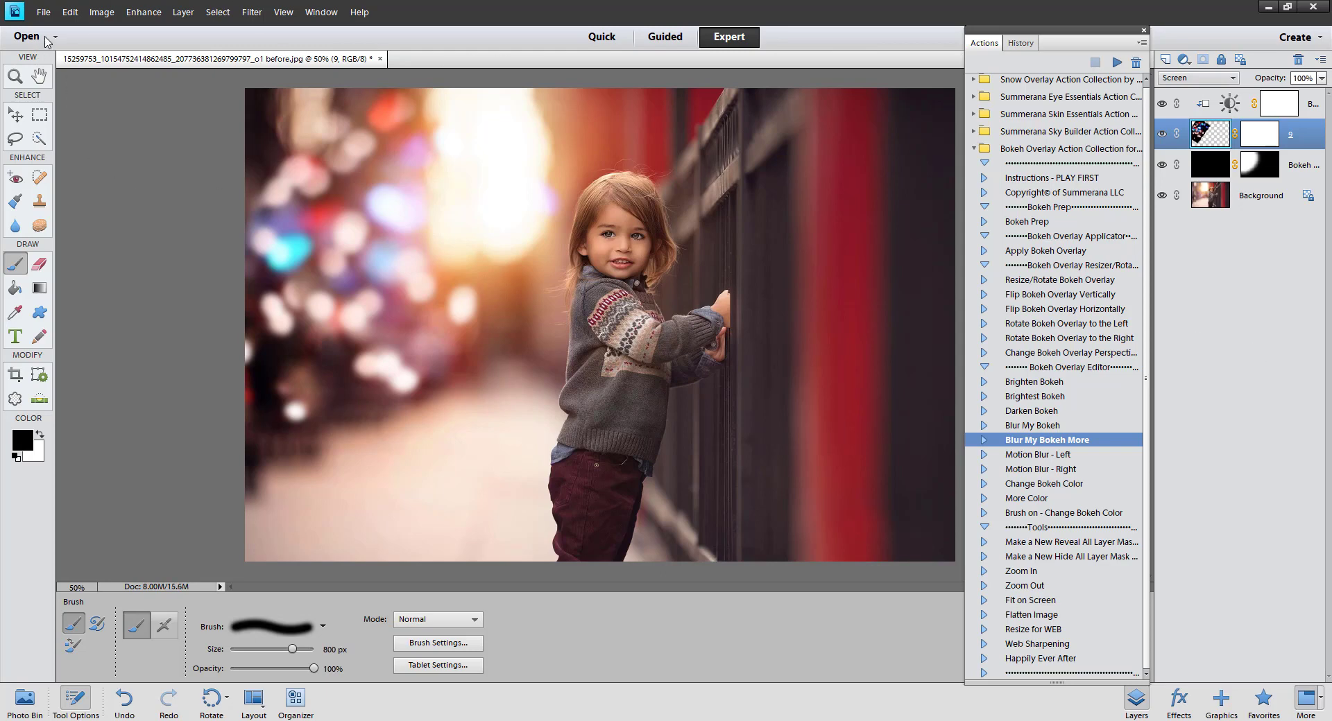
pyautogui.click(69, 12)
pyautogui.click(98, 28)
# - Try the Blur My Bokeh action with the Brighten Bokeh layer selected
pyautogui.click(1044, 426)
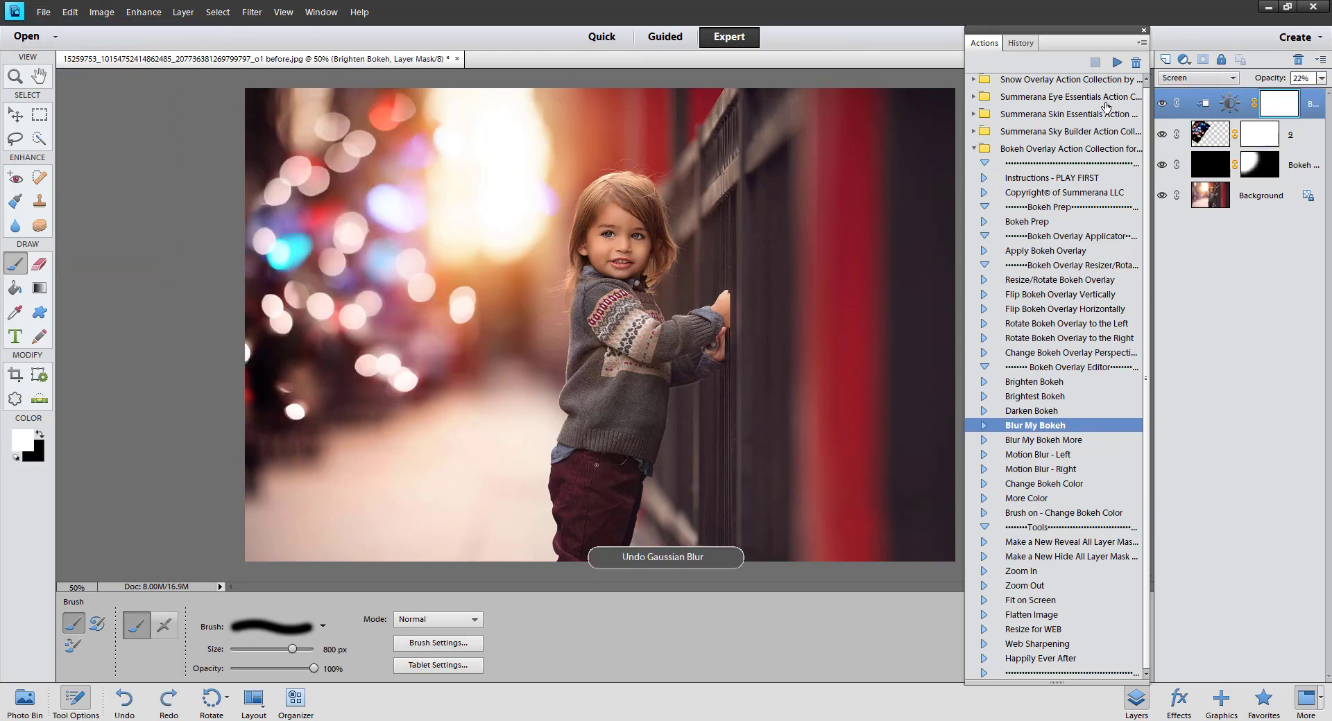
pyautogui.click(1117, 63)
pyautogui.click(553, 262)
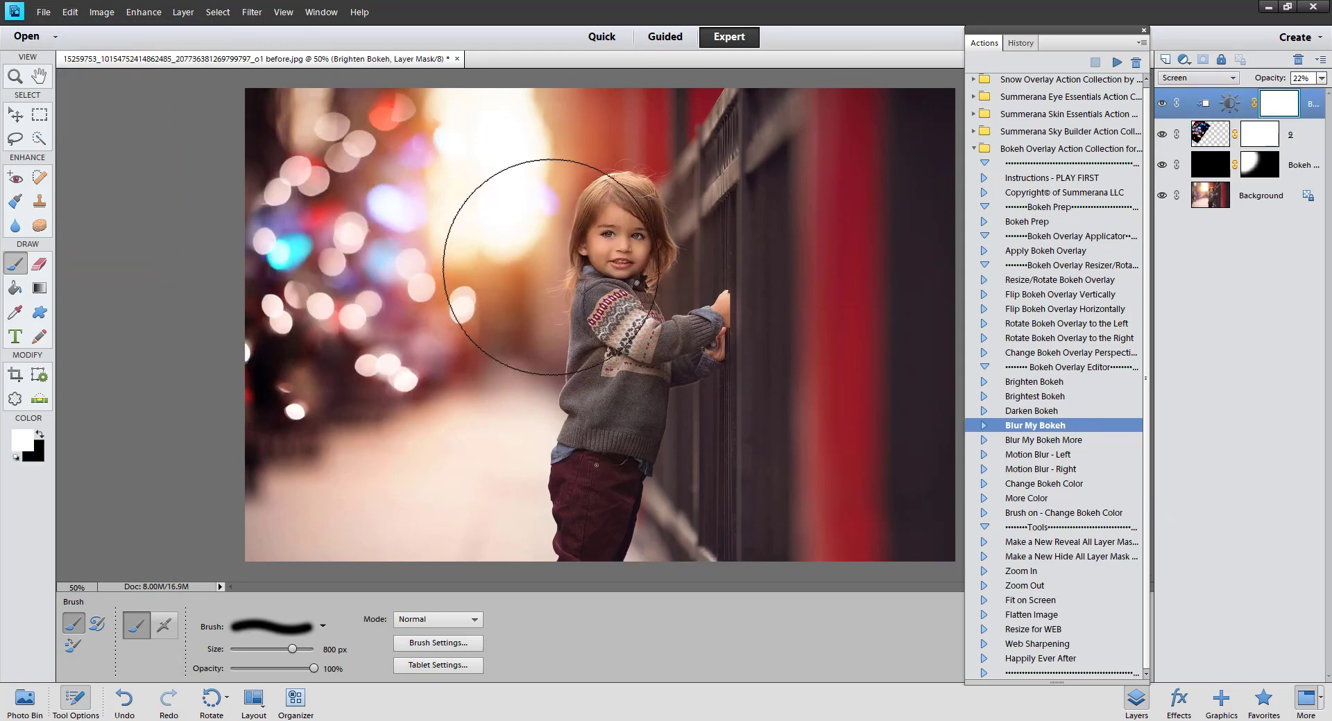
pyautogui.click(1117, 62)
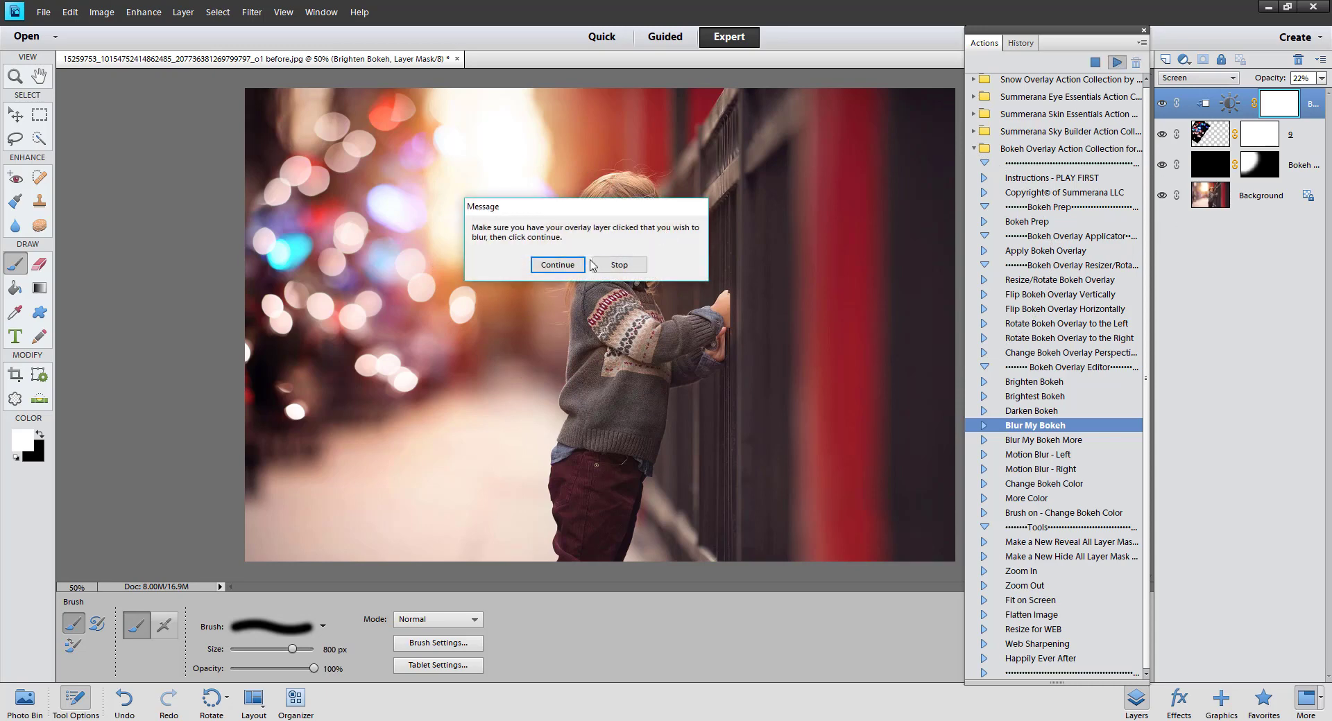
pyautogui.click(553, 264)
# - Try the Motion Blur - Left action with the Brighten Bokeh layer selected and undo it
pyautogui.click(1039, 455)
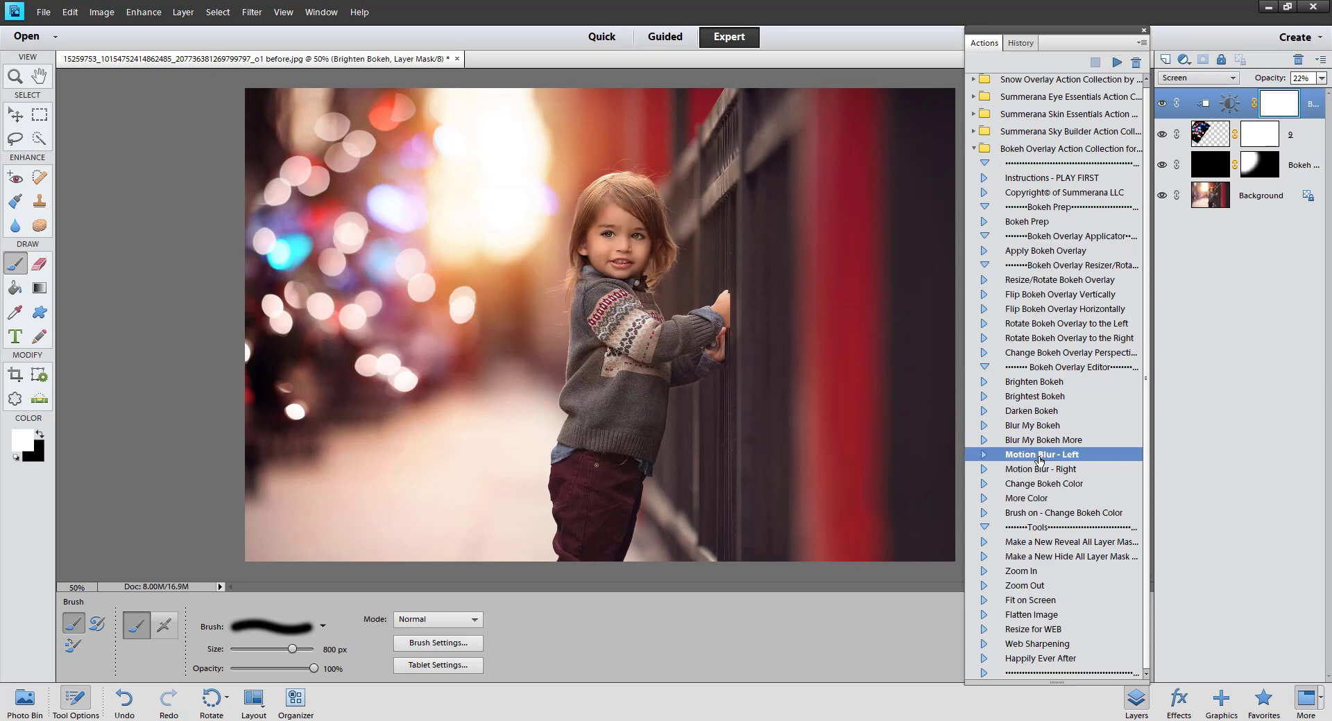
pyautogui.click(1035, 470)
pyautogui.click(1037, 456)
pyautogui.click(1114, 62)
pyautogui.click(573, 264)
pyautogui.click(70, 12)
pyautogui.click(90, 28)
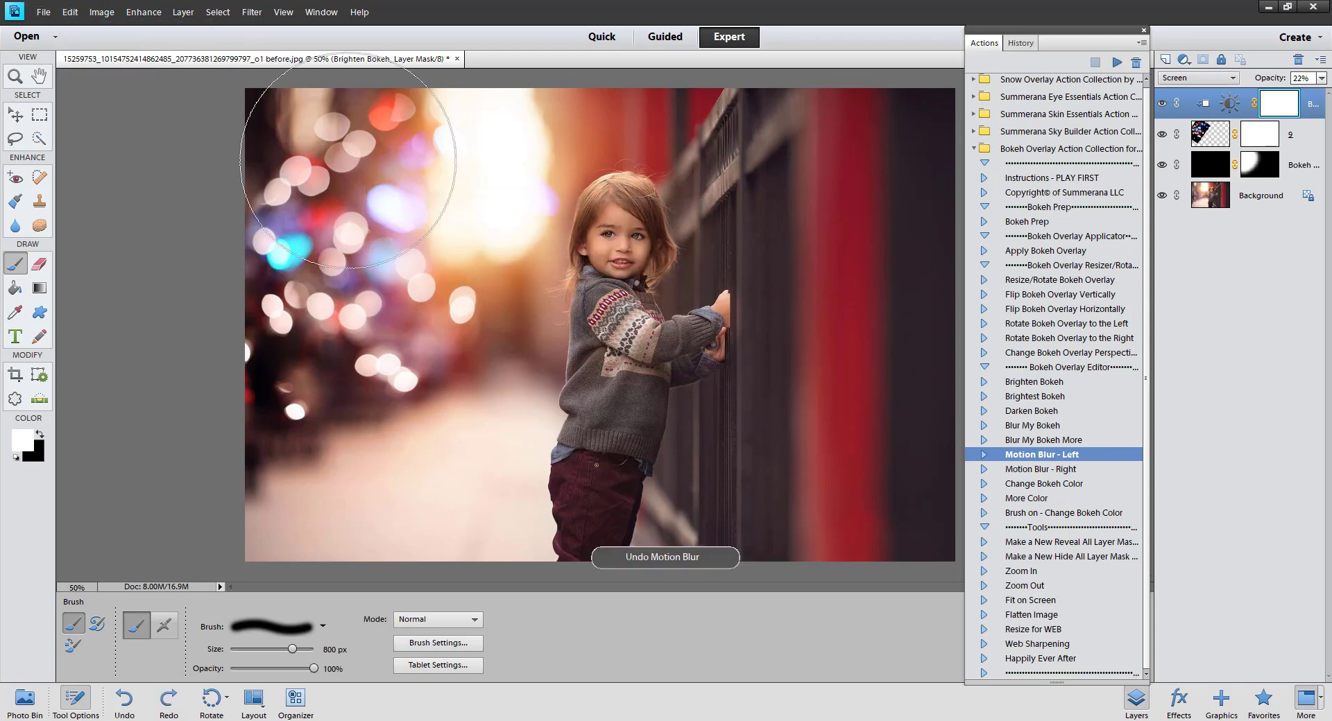
# - Run the Brush on - Change Bokeh Color action on overlay layer 9 and continue past the clipping mask message
pyautogui.click(1032, 485)
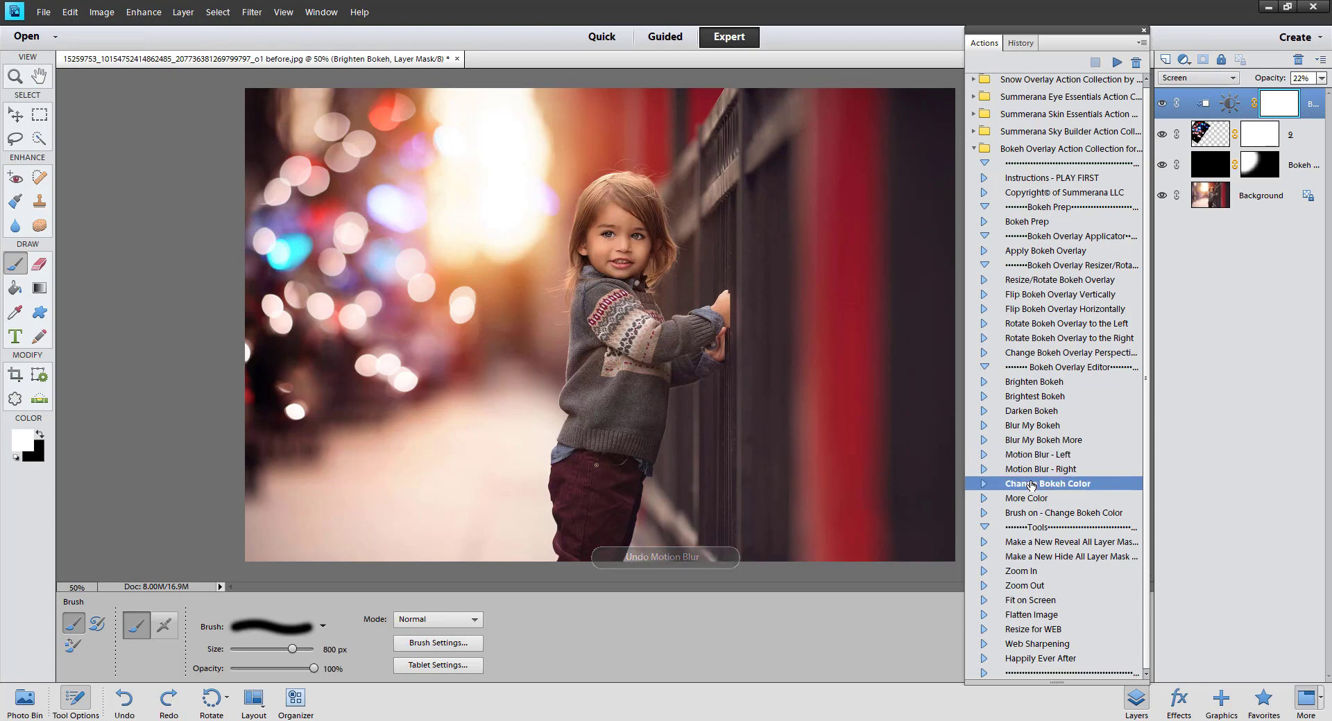
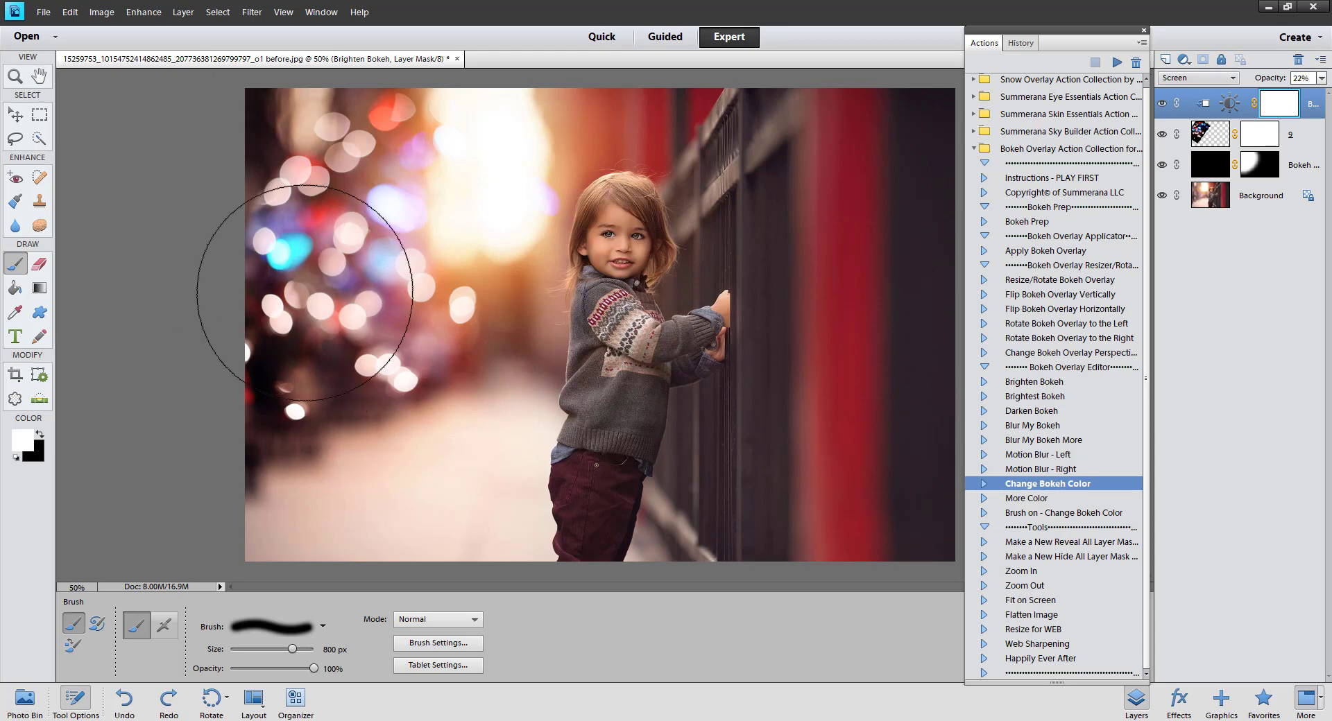
pyautogui.click(1033, 500)
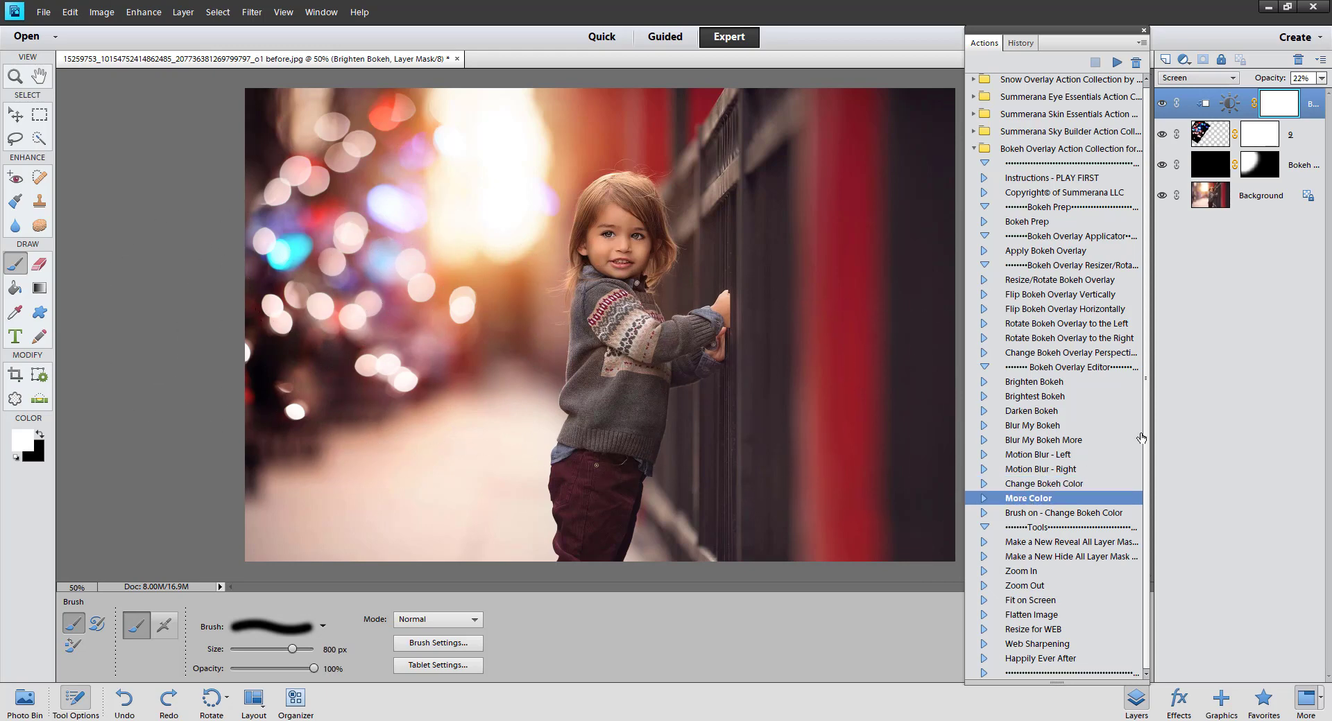
pyautogui.click(1204, 144)
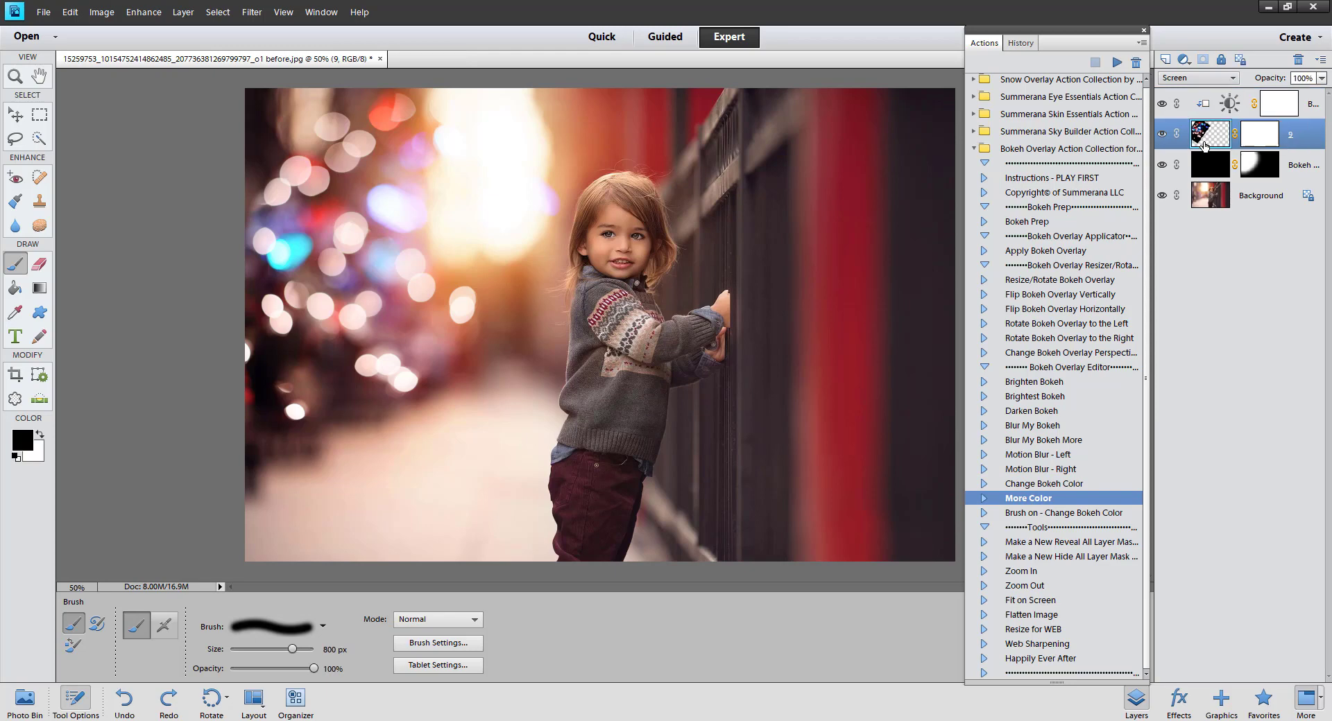
pyautogui.click(1024, 515)
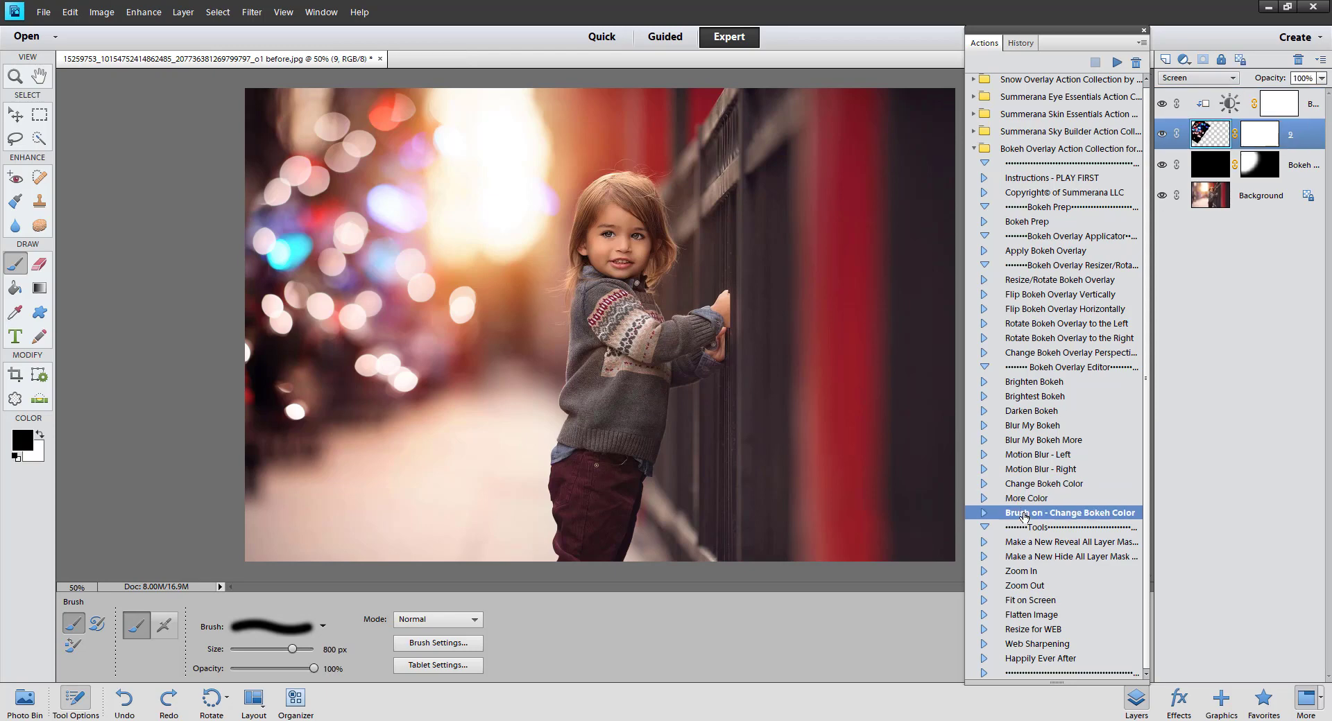
pyautogui.click(1115, 63)
pyautogui.click(553, 261)
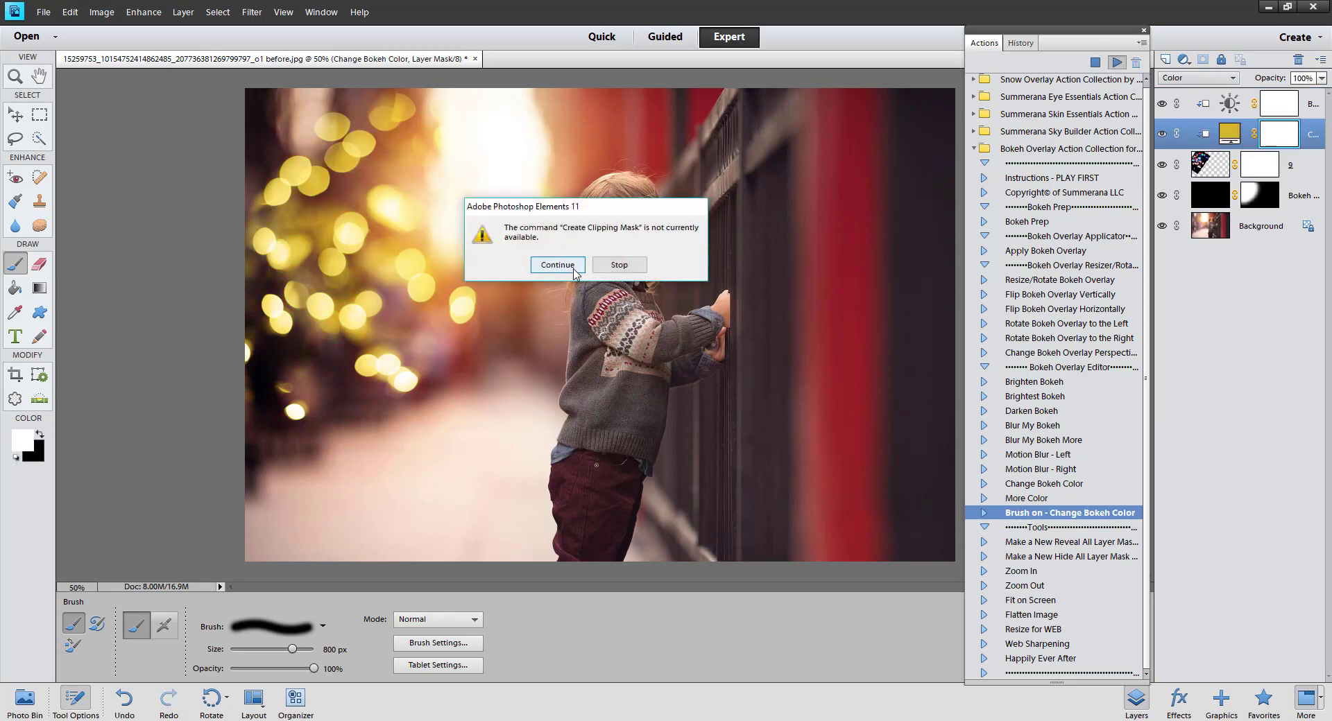
pyautogui.click(573, 272)
# - Sample colours from the photo for the bokeh colour fill and accept the muted grey 7c7070 from the child's sweater
pyautogui.click(617, 291)
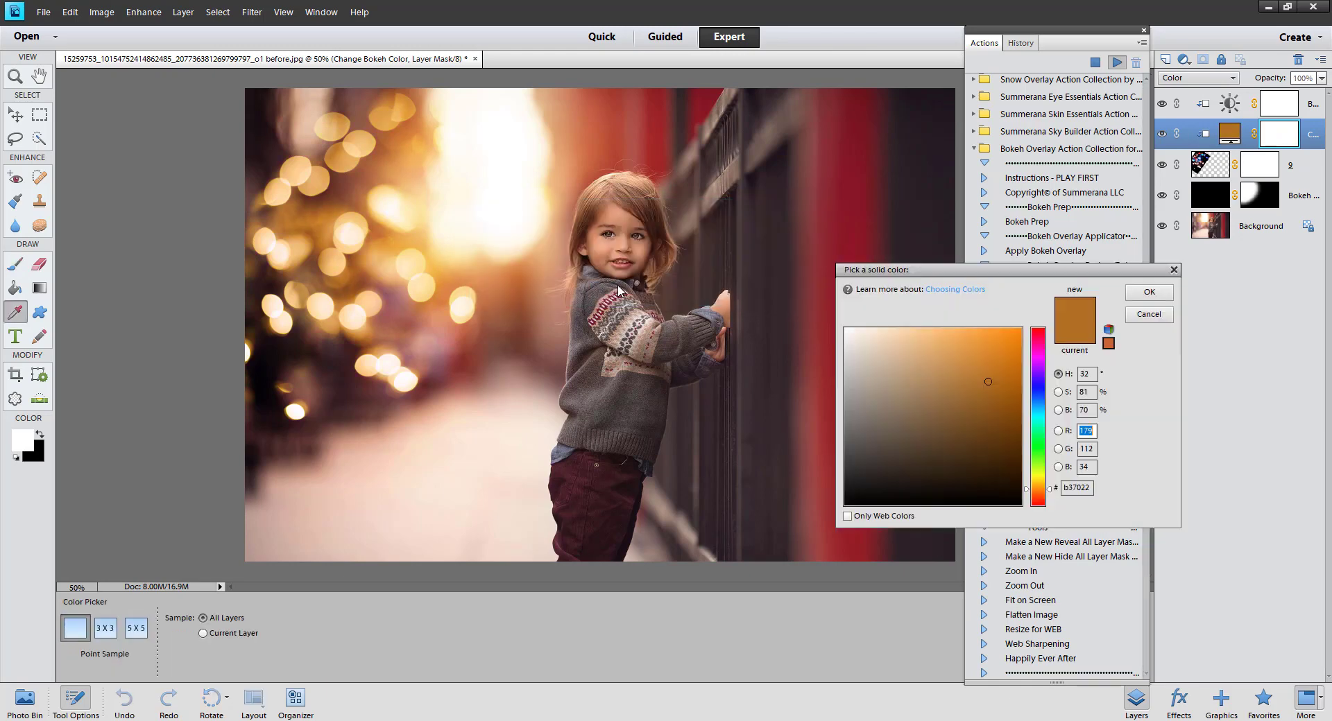
pyautogui.click(593, 119)
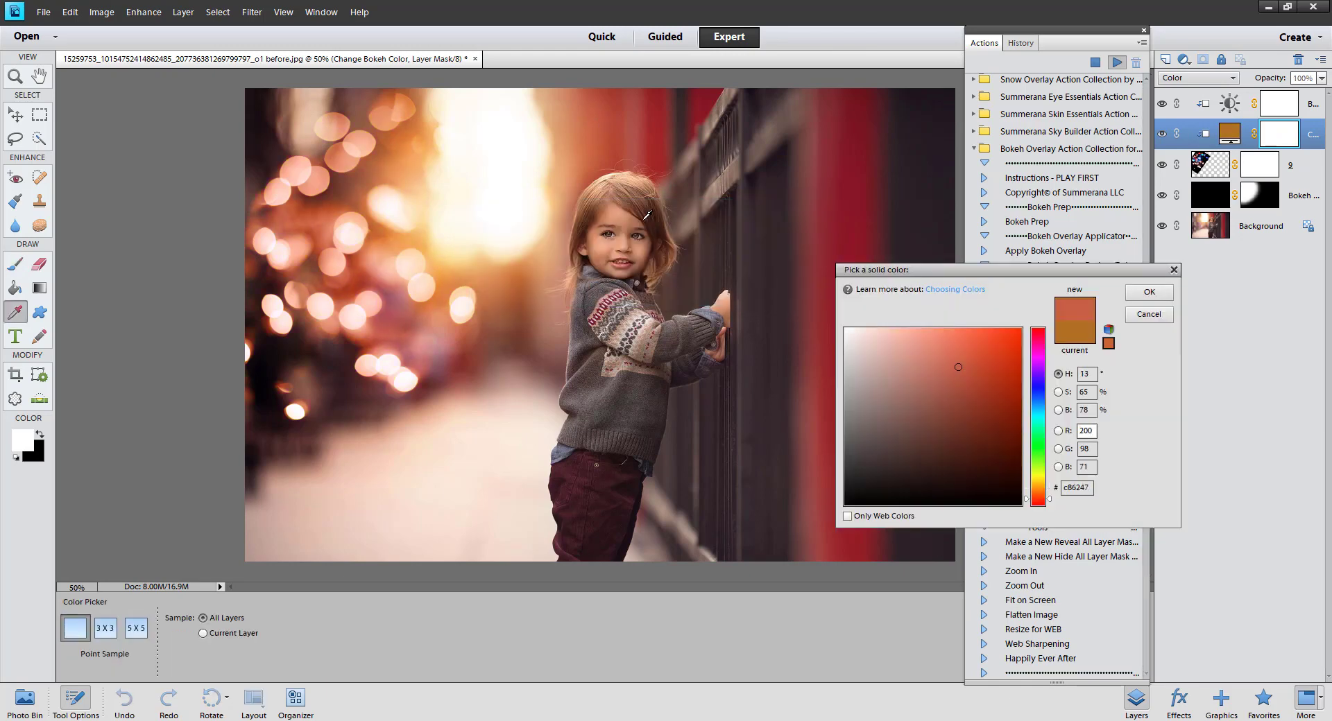
pyautogui.click(608, 312)
pyautogui.click(599, 301)
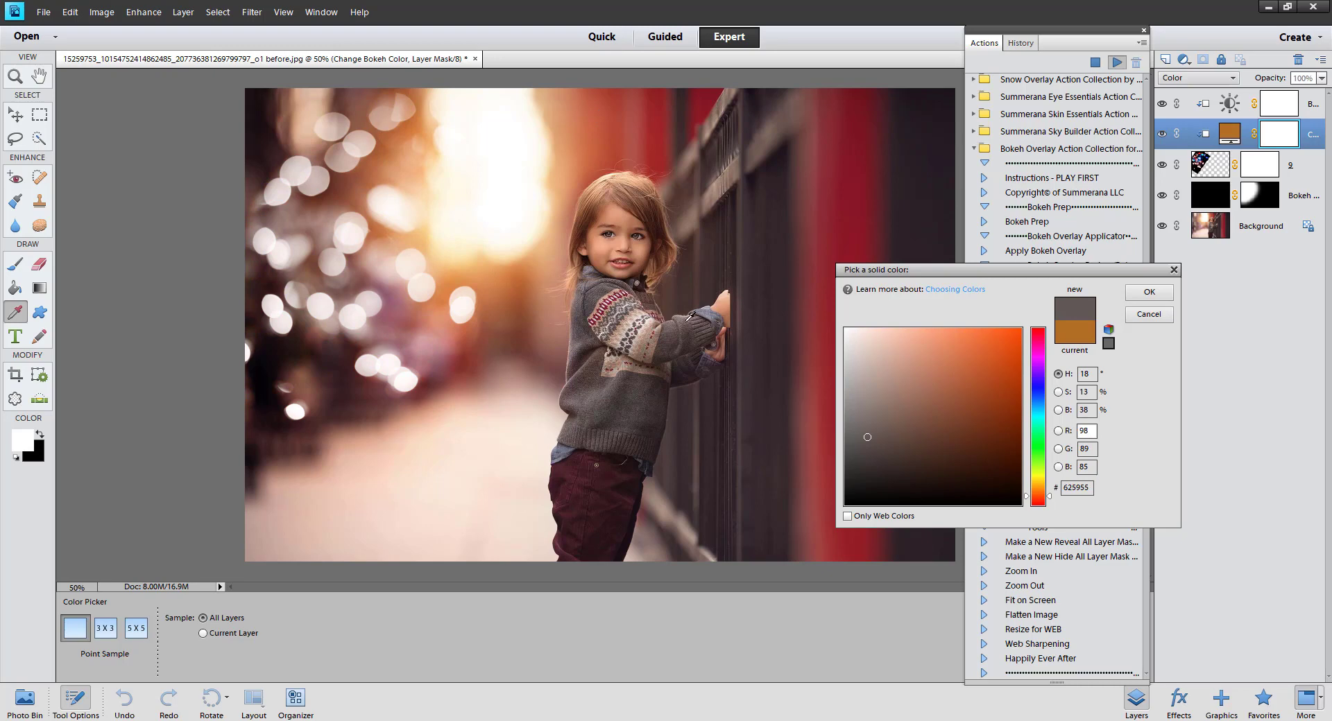
pyautogui.click(706, 314)
pyautogui.click(706, 314)
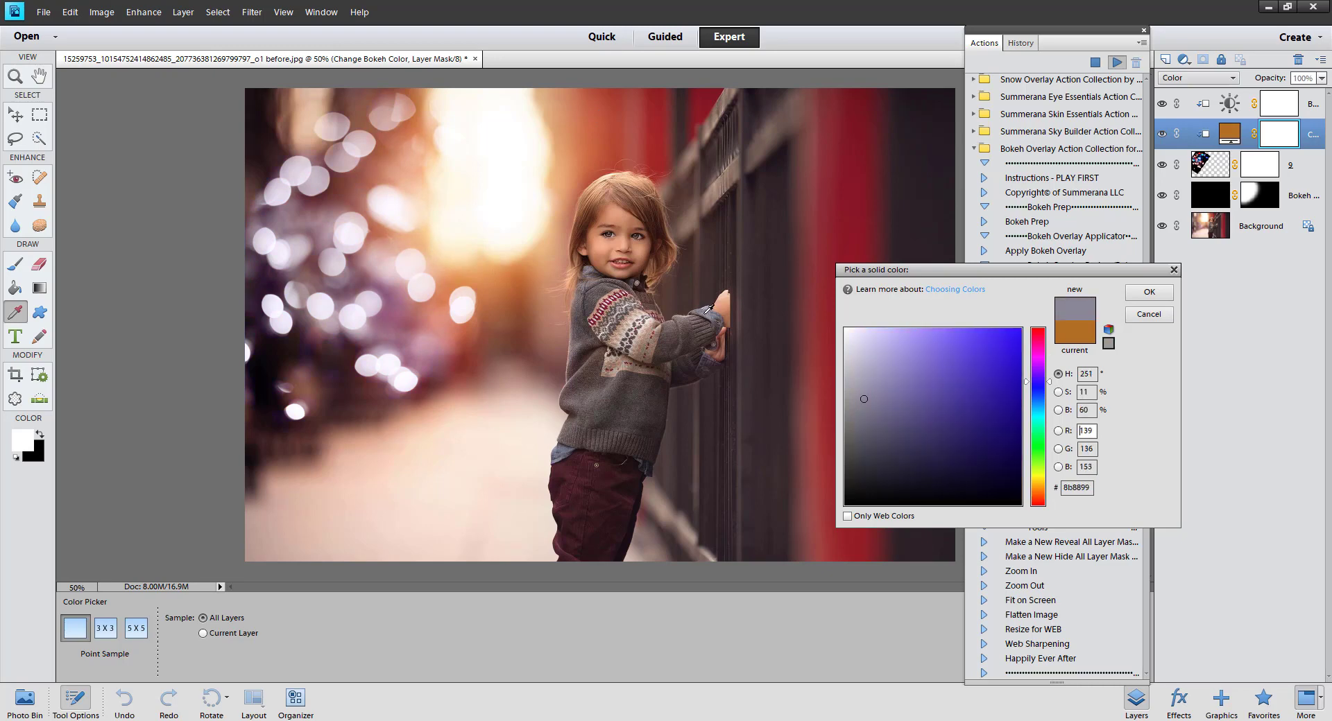
pyautogui.click(598, 285)
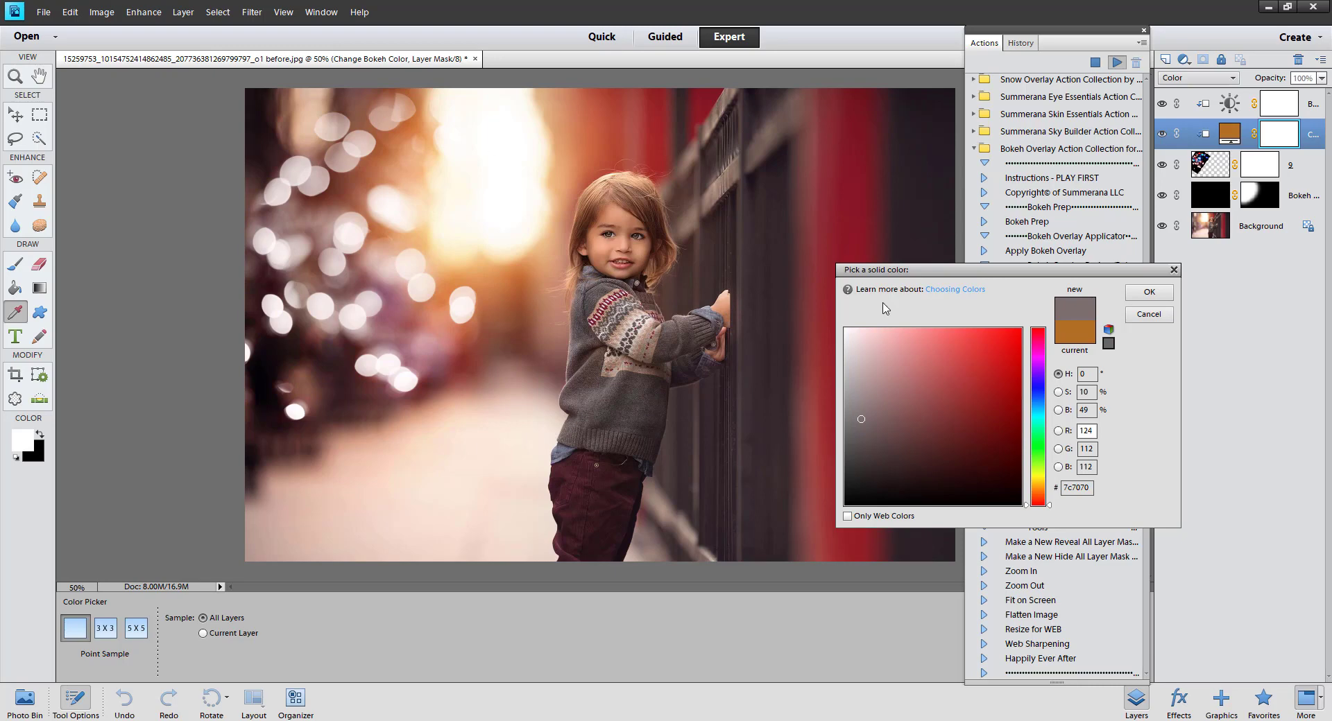
pyautogui.click(1148, 292)
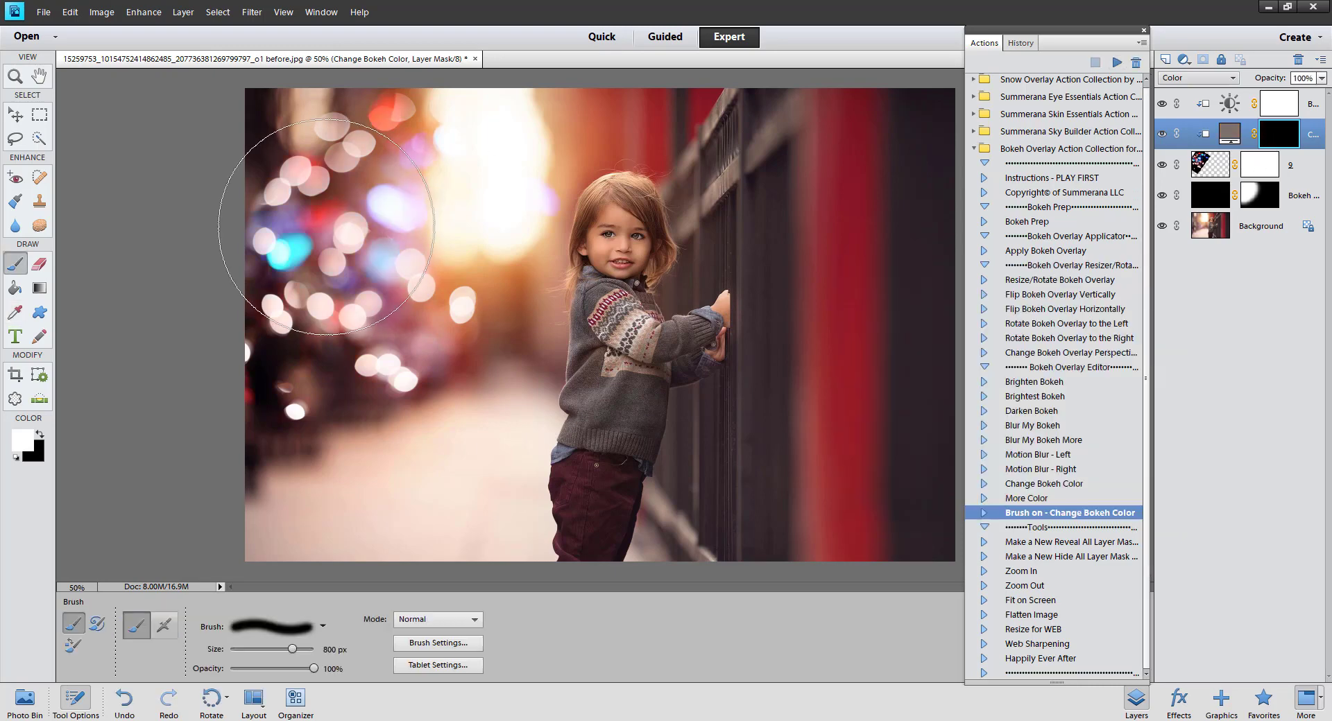
# - Reduce the brush size to 125 px for painting on the colour fill's black mask
pyautogui.press('[')
pyautogui.press('[')
pyautogui.press('[')
pyautogui.press('[')
pyautogui.press('[')
pyautogui.press('[')
pyautogui.press('[')
pyautogui.press('[')
pyautogui.press('[')
pyautogui.press('[')
pyautogui.press('[')
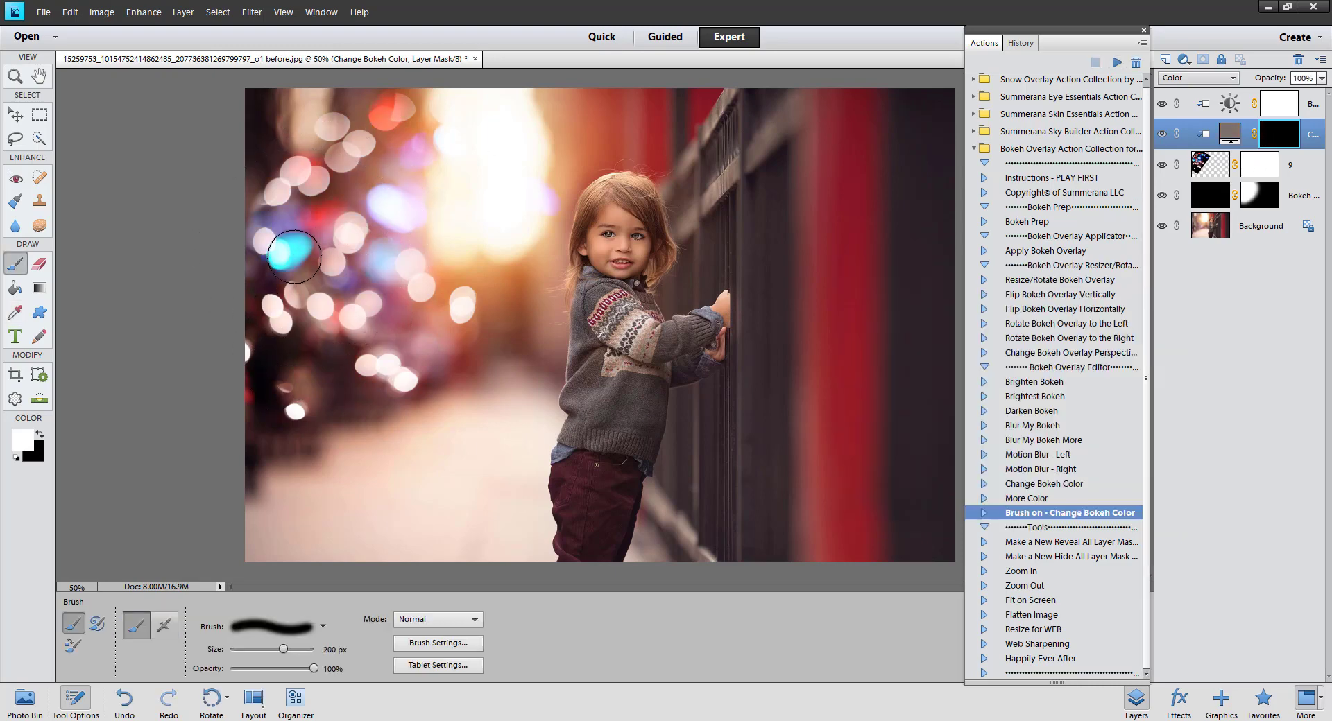
pyautogui.press('[')
pyautogui.press('[')
pyautogui.press('[')
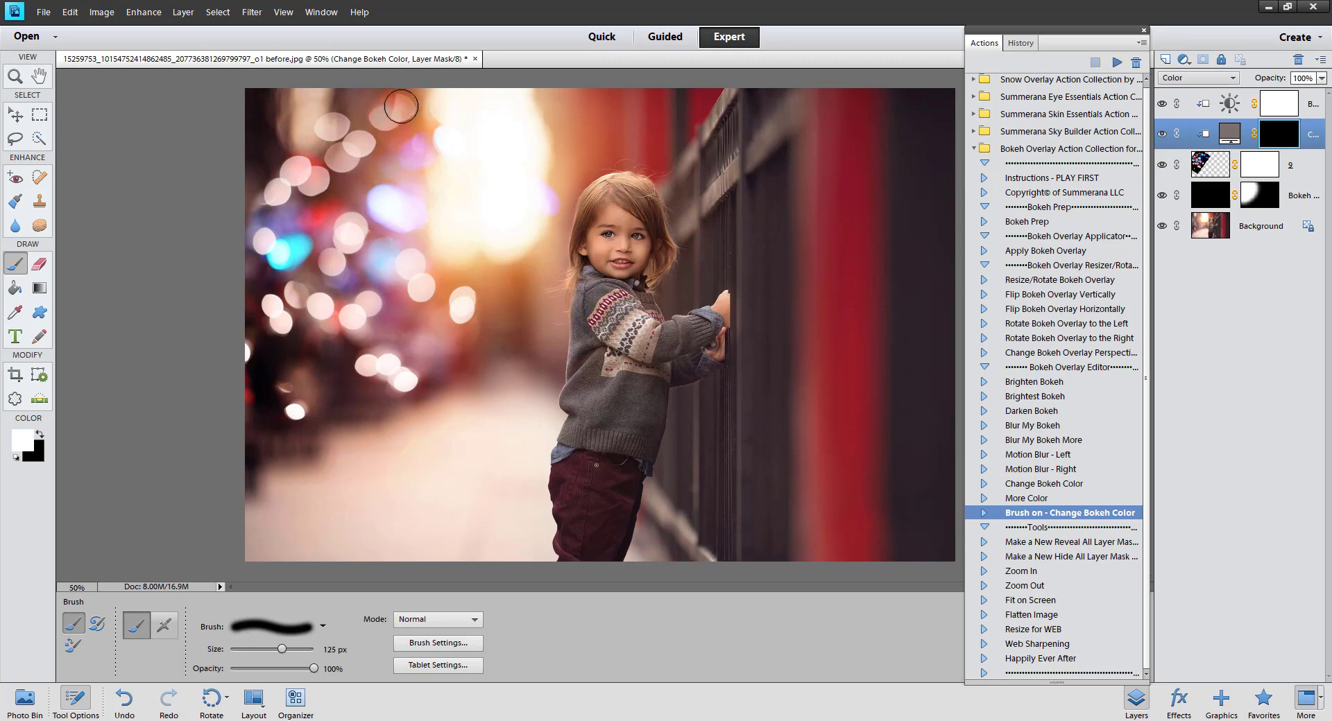
# - Brush the grey colour change over the red and cyan bokeh lights on the fill layer's mask
pyautogui.click(401, 106)
pyautogui.moveTo(323, 222)
pyautogui.mouseDown()
pyautogui.moveTo(285, 148)
pyautogui.moveTo(323, 184)
pyautogui.moveTo(315, 195)
pyautogui.mouseUp()
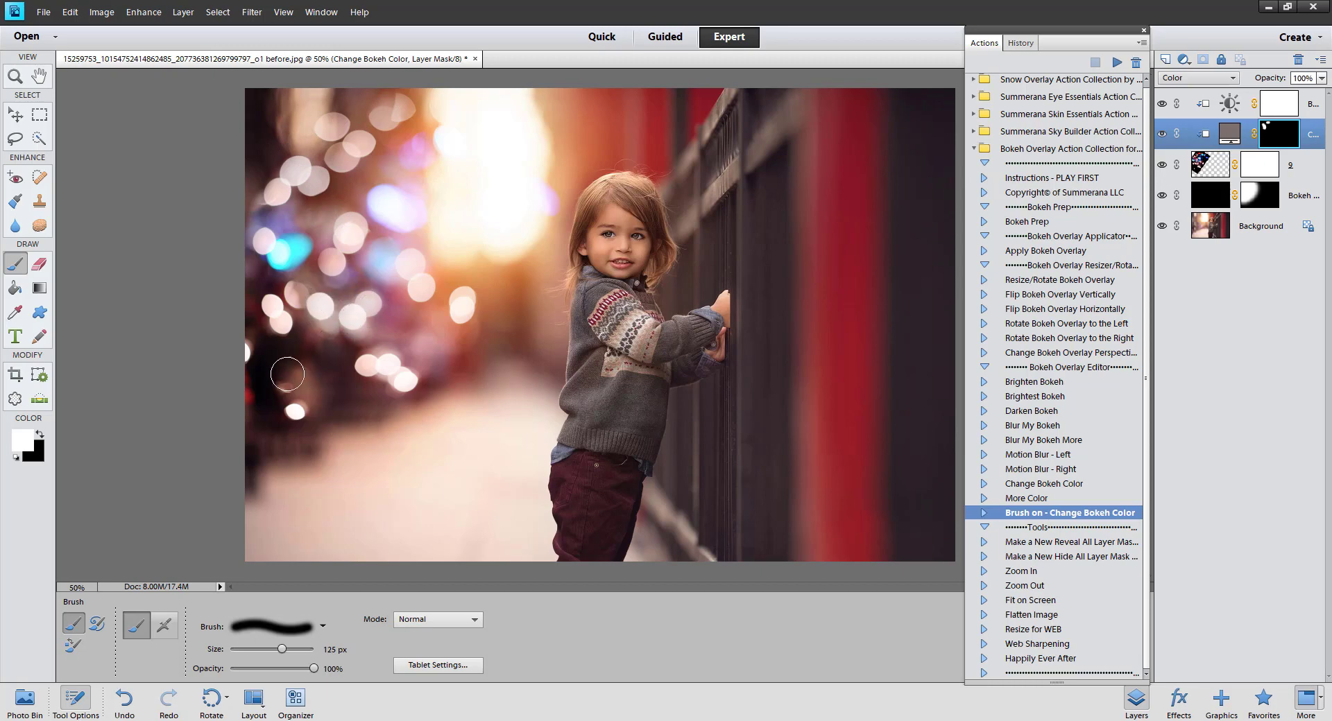
pyautogui.moveTo(287, 375); pyautogui.dragTo(242, 399)
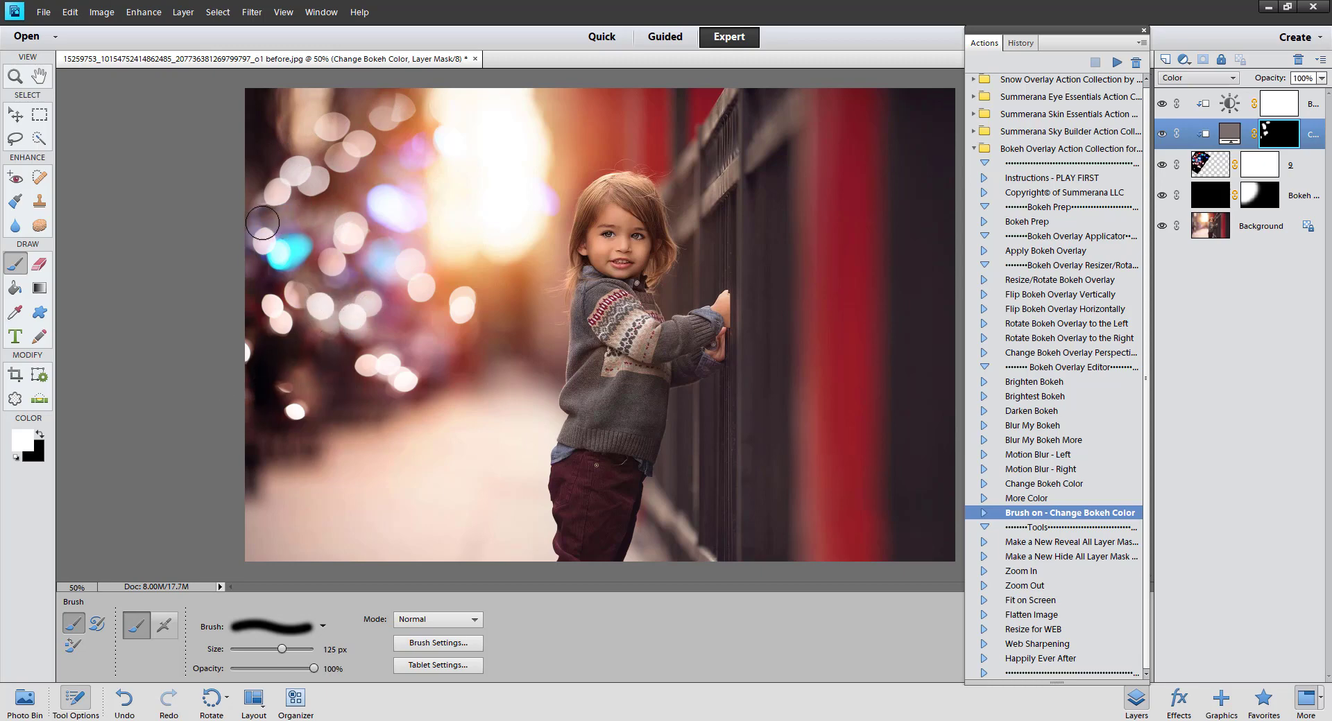
pyautogui.moveTo(262, 223); pyautogui.dragTo(300, 242)
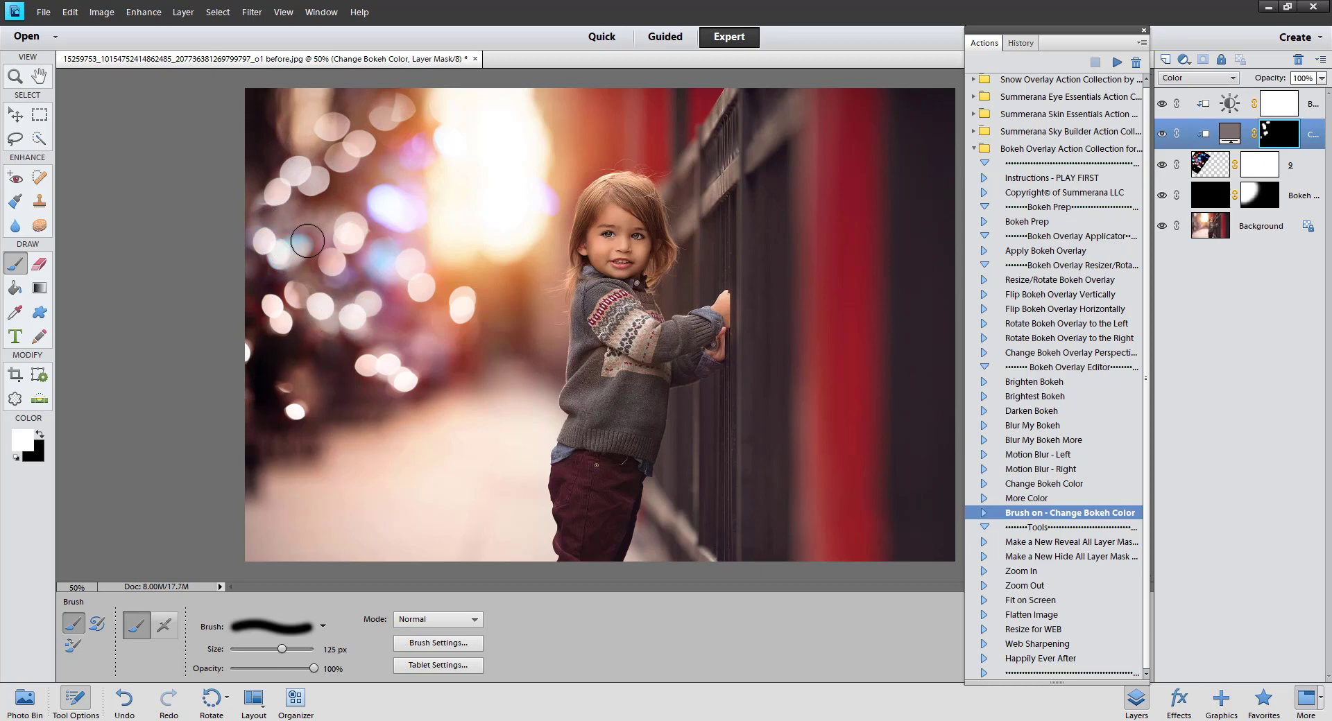
# - Undo all the brush strokes painted on the Change Bokeh Color mask
pyautogui.click(70, 12)
pyautogui.click(102, 27)
pyautogui.click(71, 12)
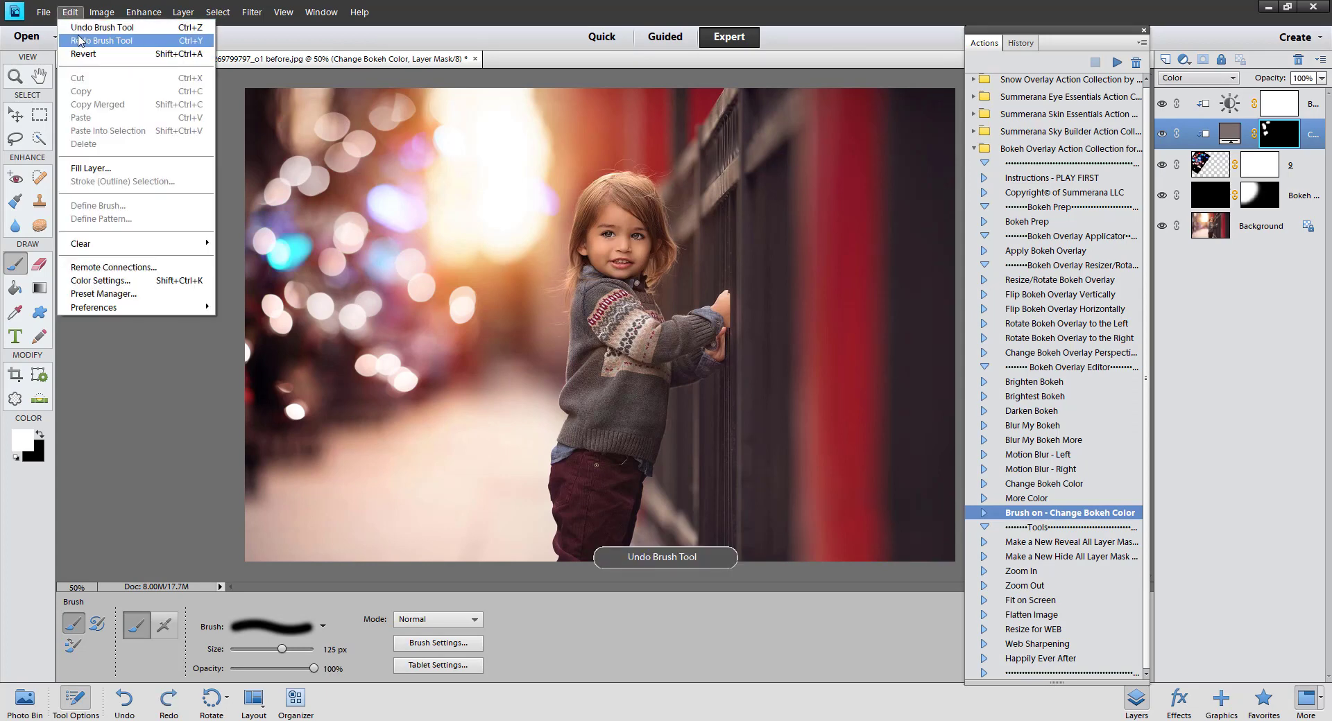
pyautogui.click(70, 12)
pyautogui.click(70, 12)
pyautogui.click(102, 27)
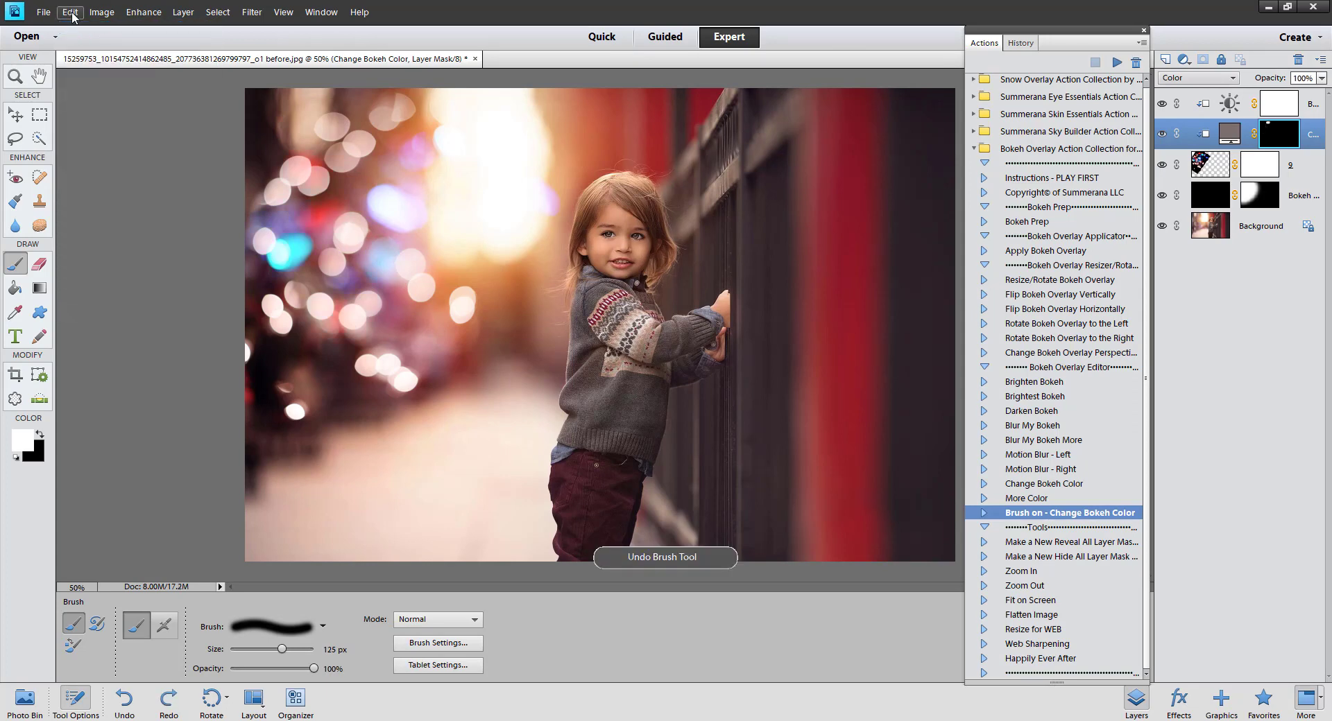
pyautogui.click(70, 12)
pyautogui.click(102, 27)
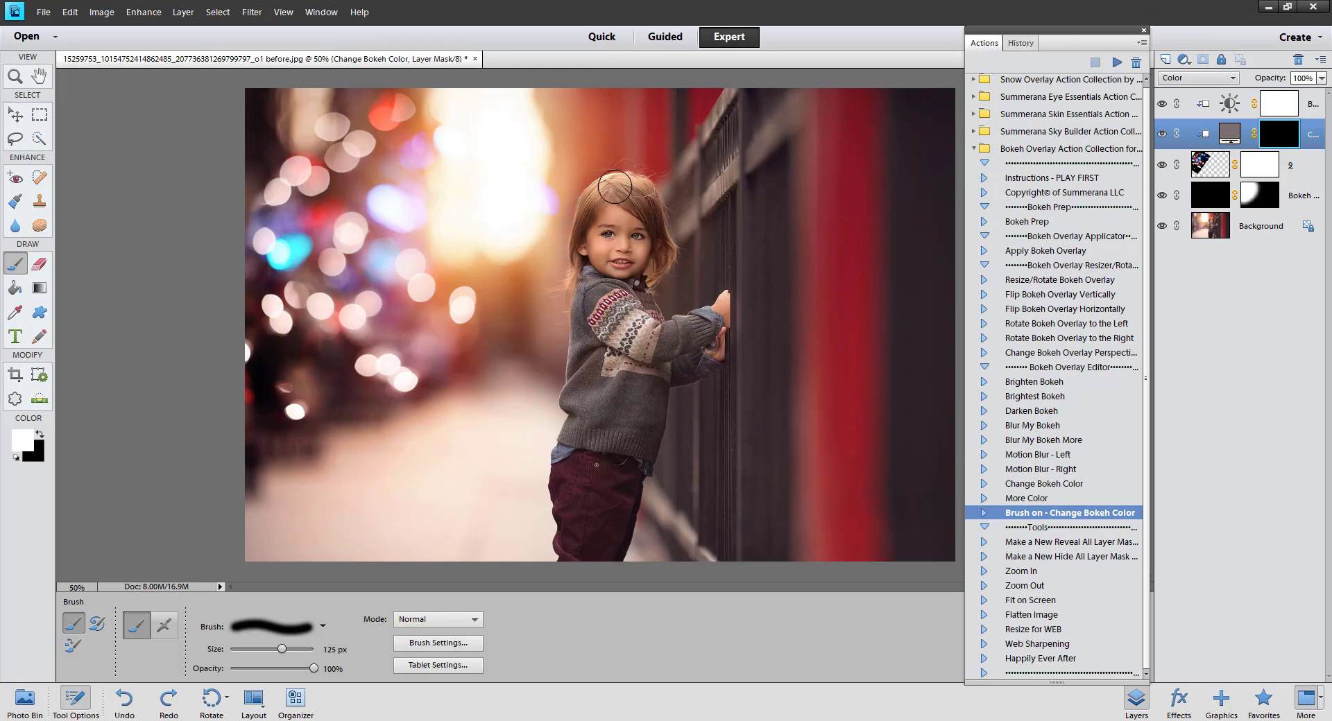
# - Paint the grey colour change over the cyan and purple bokeh lights on the fill layer's mask
pyautogui.moveTo(268, 222)
pyautogui.mouseDown()
pyautogui.moveTo(241, 263)
pyautogui.moveTo(300, 246)
pyautogui.moveTo(287, 253)
pyautogui.moveTo(332, 264)
pyautogui.moveTo(333, 283)
pyautogui.moveTo(365, 272)
pyautogui.moveTo(382, 260)
pyautogui.moveTo(376, 199)
pyautogui.moveTo(398, 209)
pyautogui.moveTo(384, 213)
pyautogui.moveTo(421, 206)
pyautogui.moveTo(401, 162)
pyautogui.mouseUp()
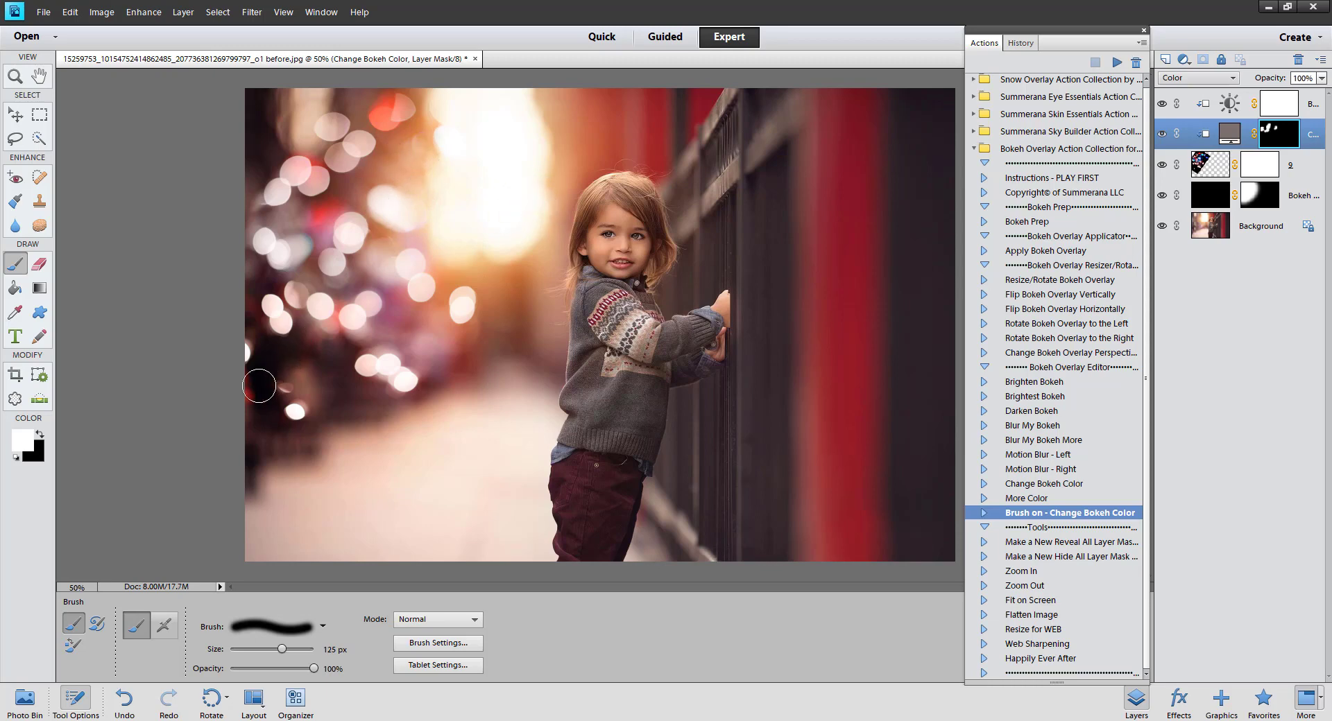
pyautogui.moveTo(278, 259)
pyautogui.mouseDown()
pyautogui.moveTo(303, 241)
pyautogui.moveTo(264, 240)
pyautogui.mouseUp()
# - Select overlay layer 9 and set the Clone Stamp tool's opacity to 72%
pyautogui.click(15, 113)
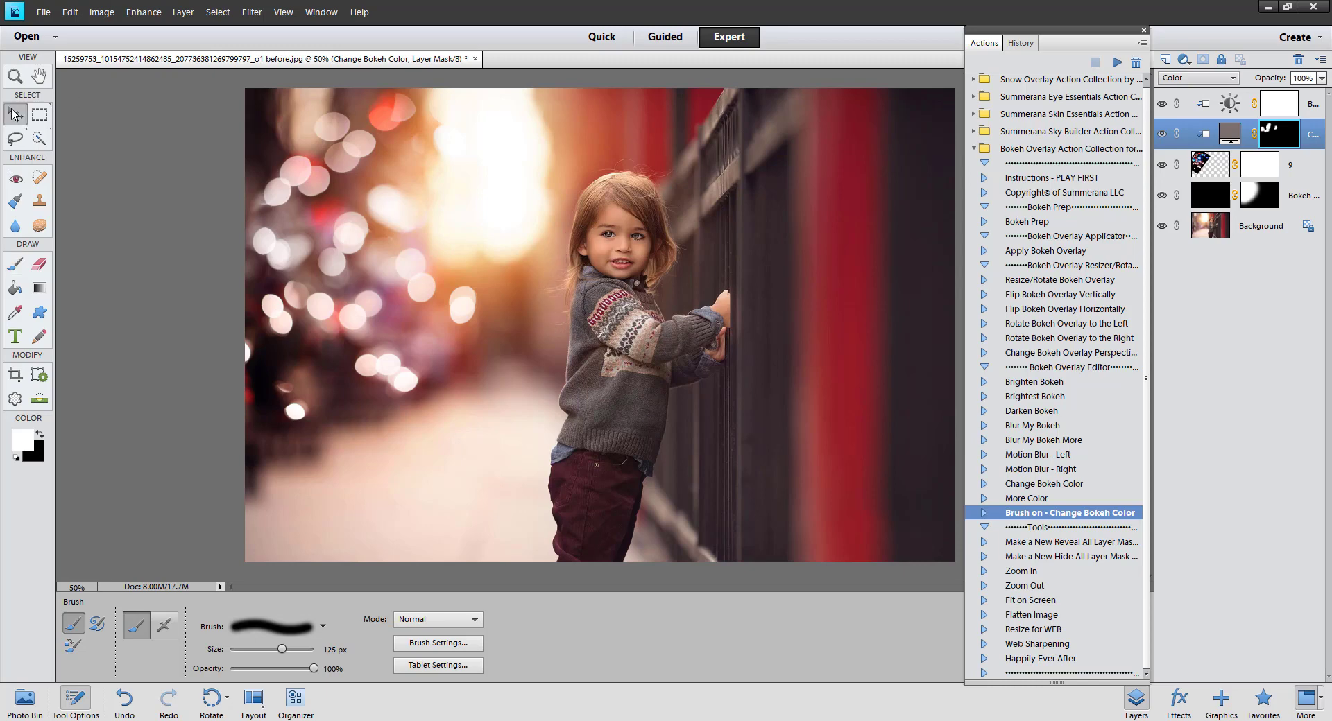
pyautogui.click(1206, 168)
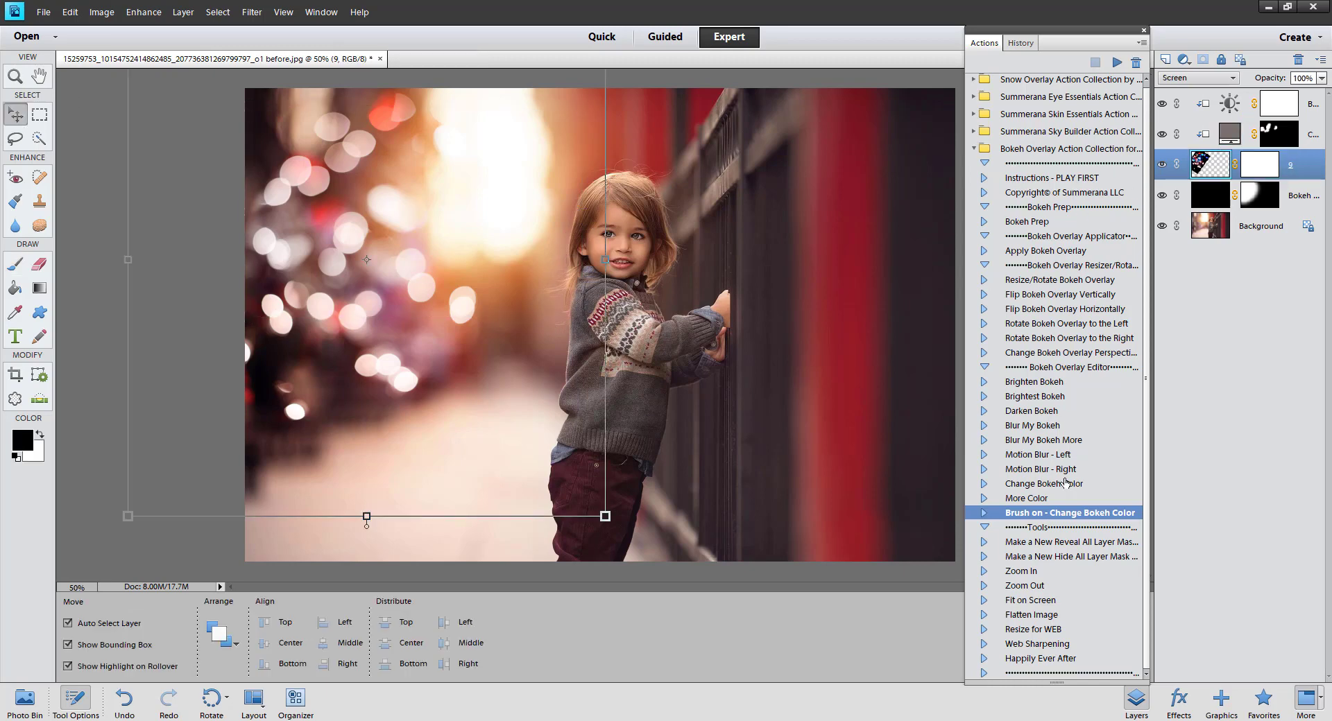
pyautogui.click(1055, 500)
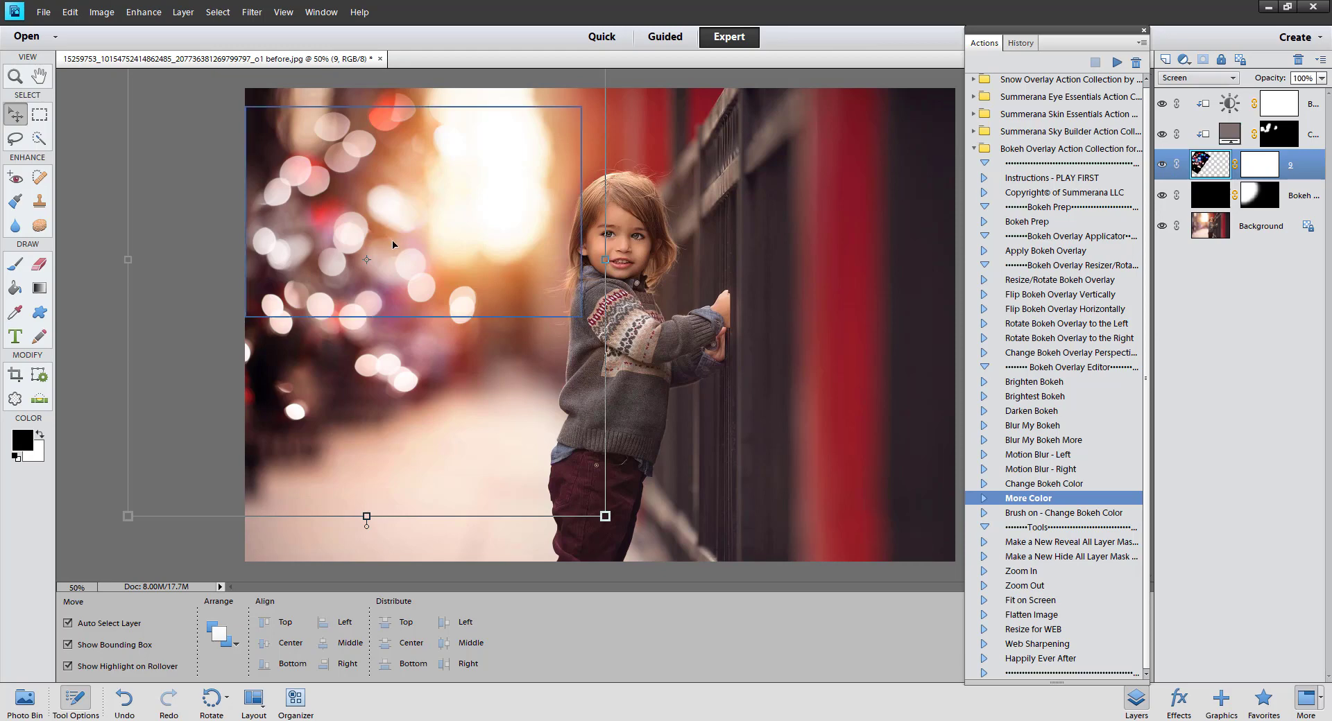
pyautogui.click(40, 202)
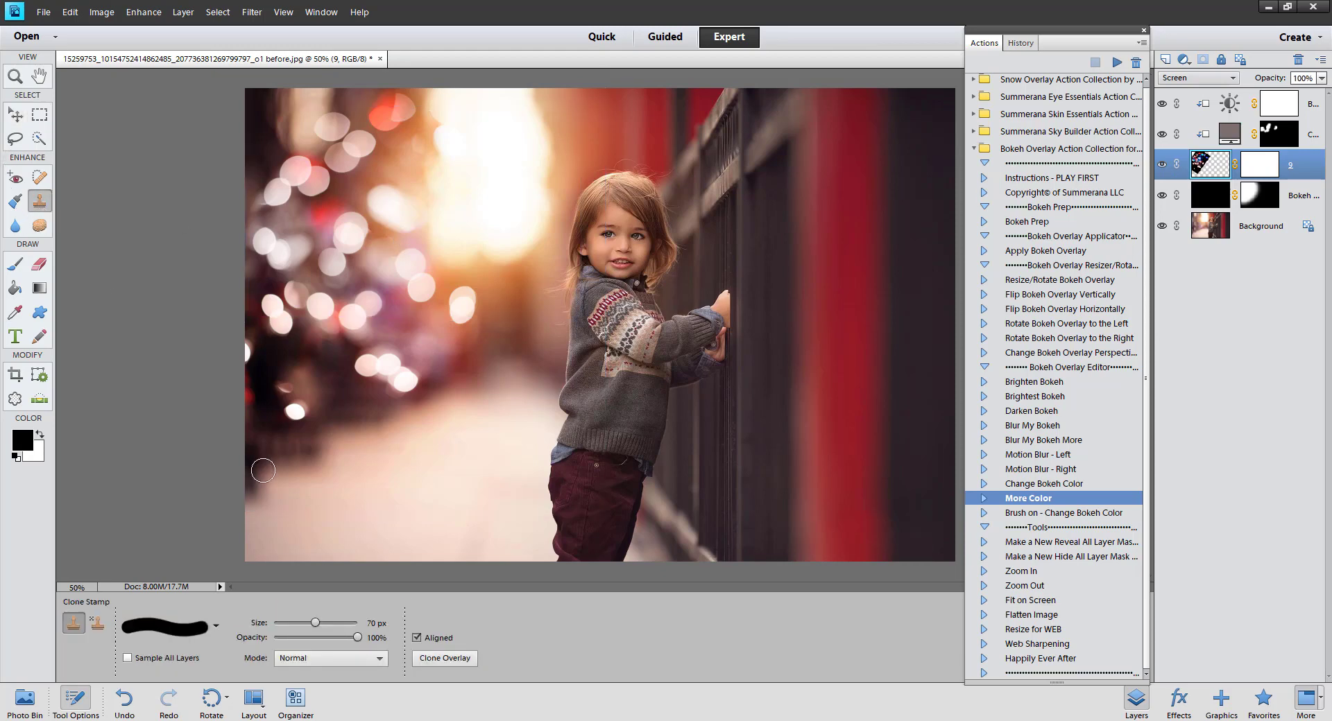
pyautogui.moveTo(330, 643); pyautogui.dragTo(334, 647)
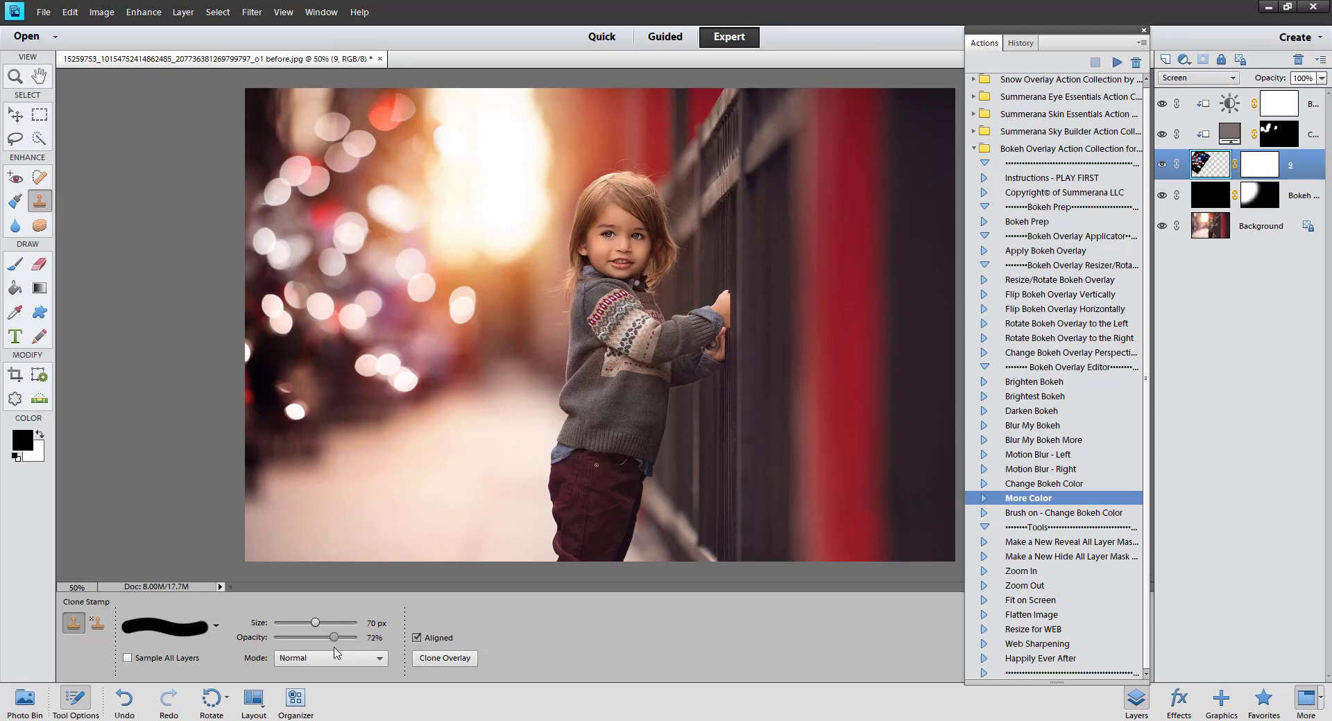
pyautogui.click(189, 629)
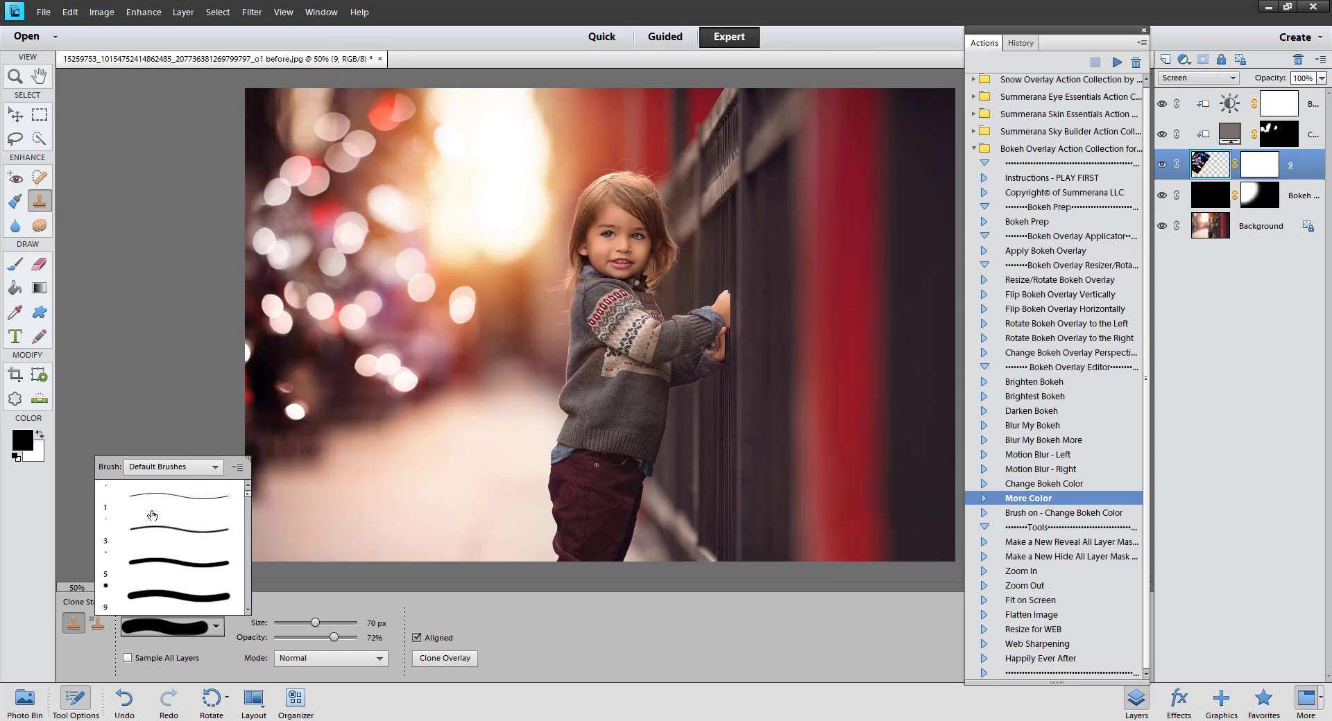
pyautogui.click(159, 600)
pyautogui.click(573, 649)
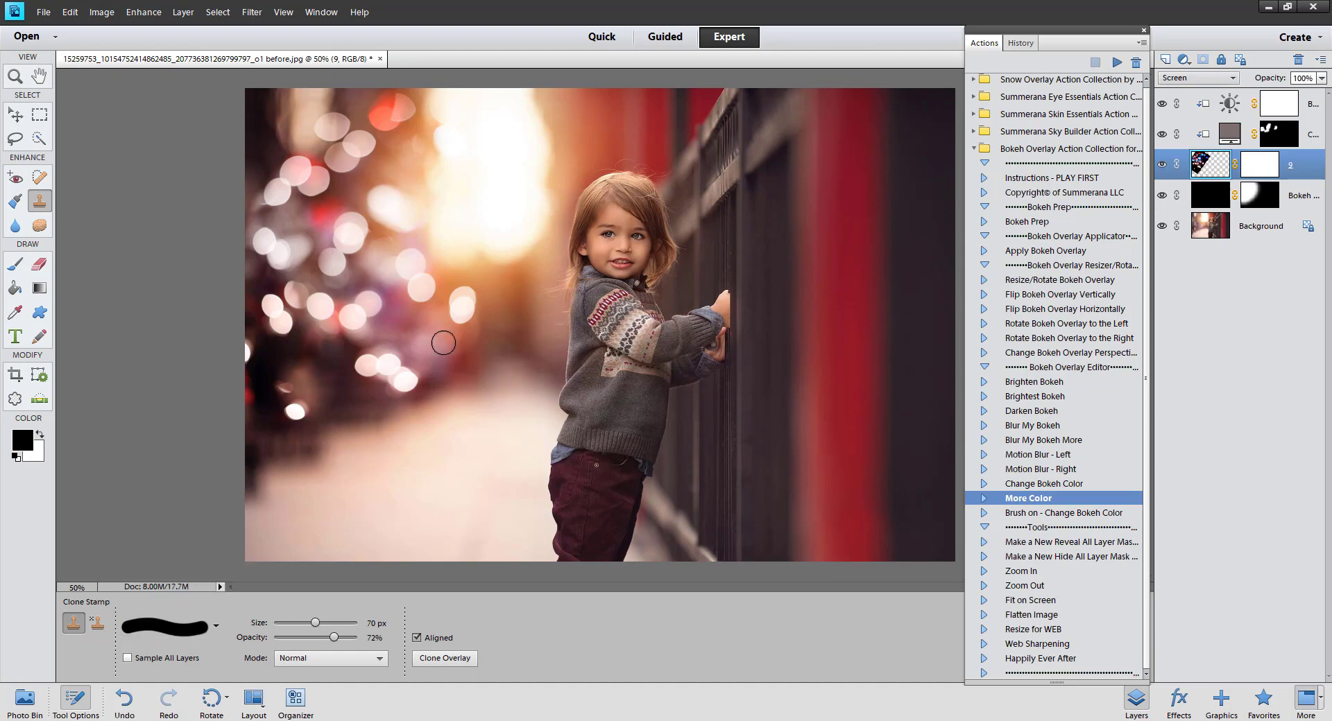
# - Clone sampled bokeh lights into the photo's upper-left area on layer 9 with a 125 px Clone Stamp
pyautogui.press(']')
pyautogui.press(']')
pyautogui.keyDown('alt'); pyautogui.click(459, 306); pyautogui.keyUp('alt')
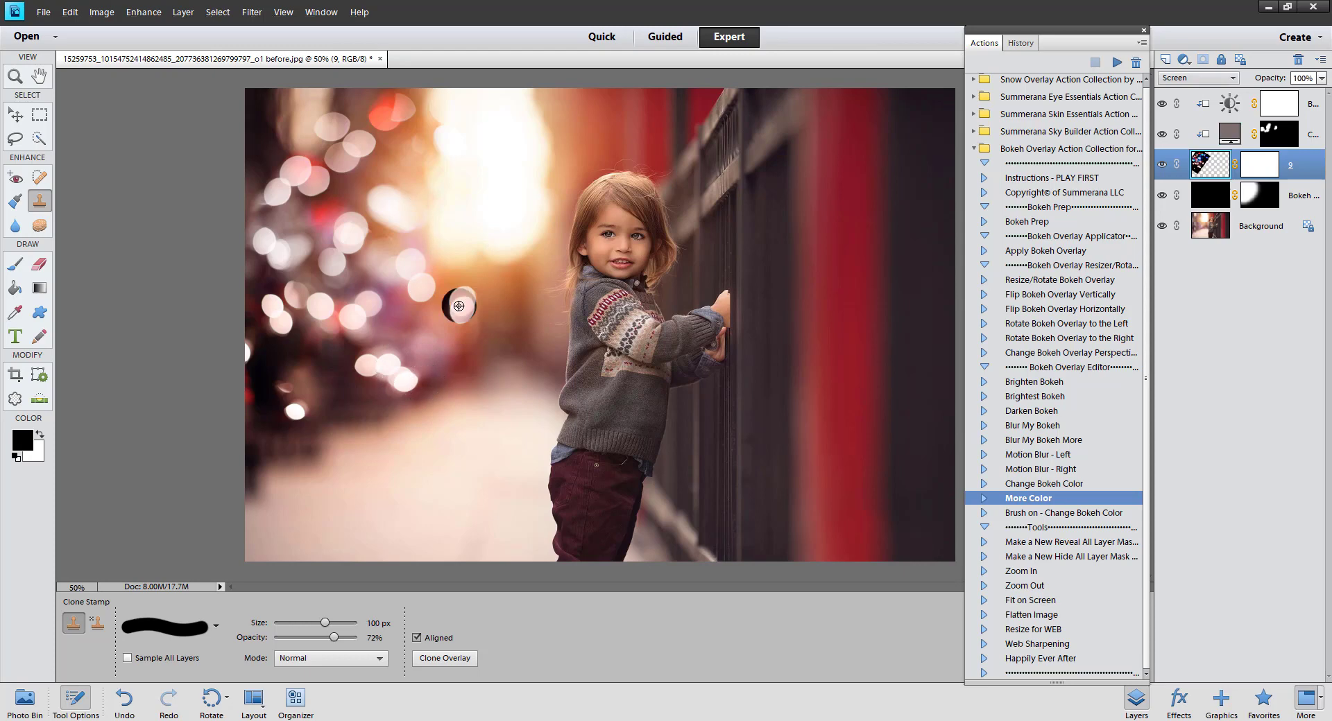
pyautogui.press(']')
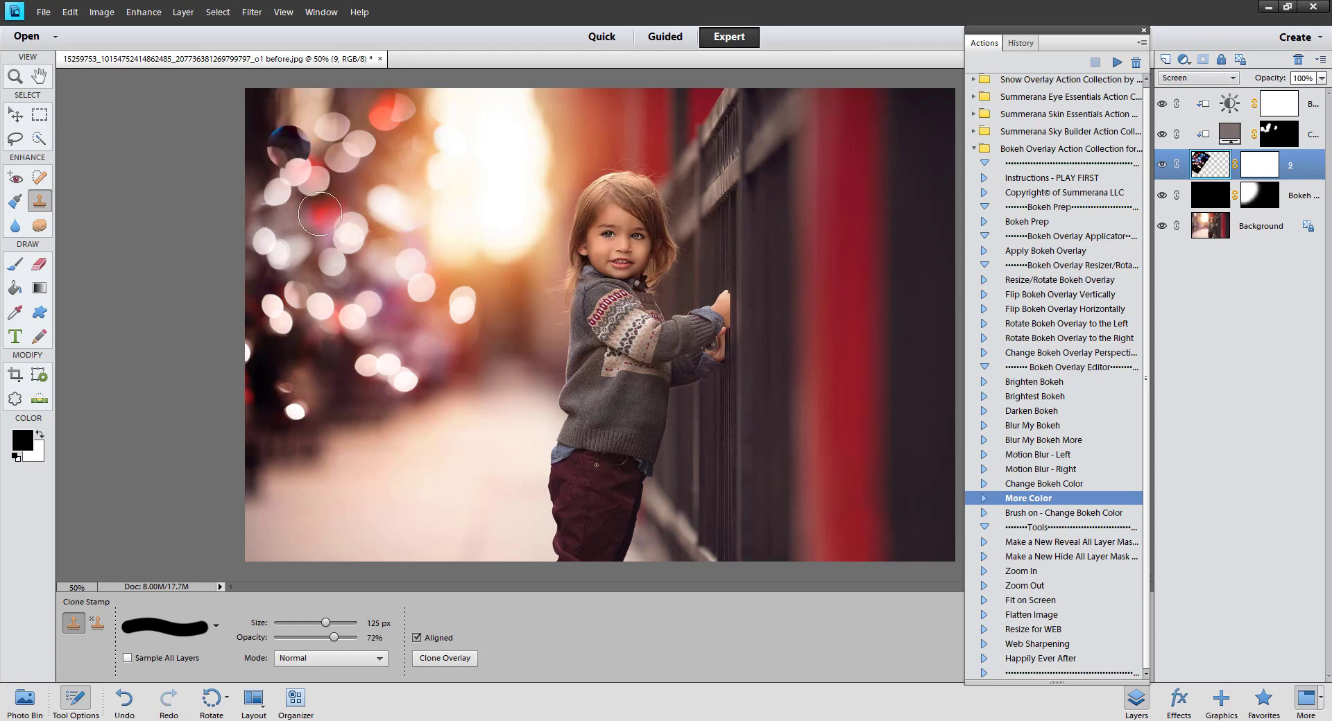
pyautogui.keyDown('alt'); pyautogui.click(346, 293); pyautogui.keyUp('alt')
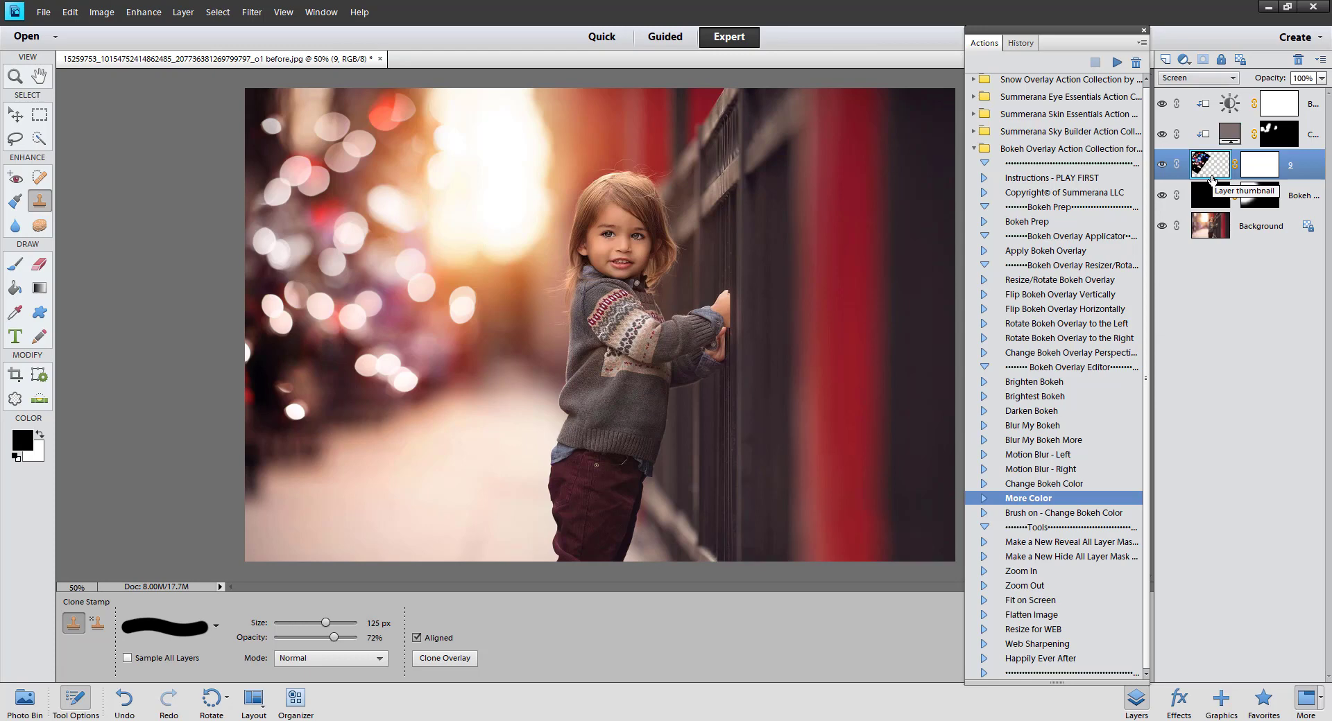
# - Lasso the red bokeh light near the upper edge of the child-by-the-fence photo on layer 9
pyautogui.click(14, 118)
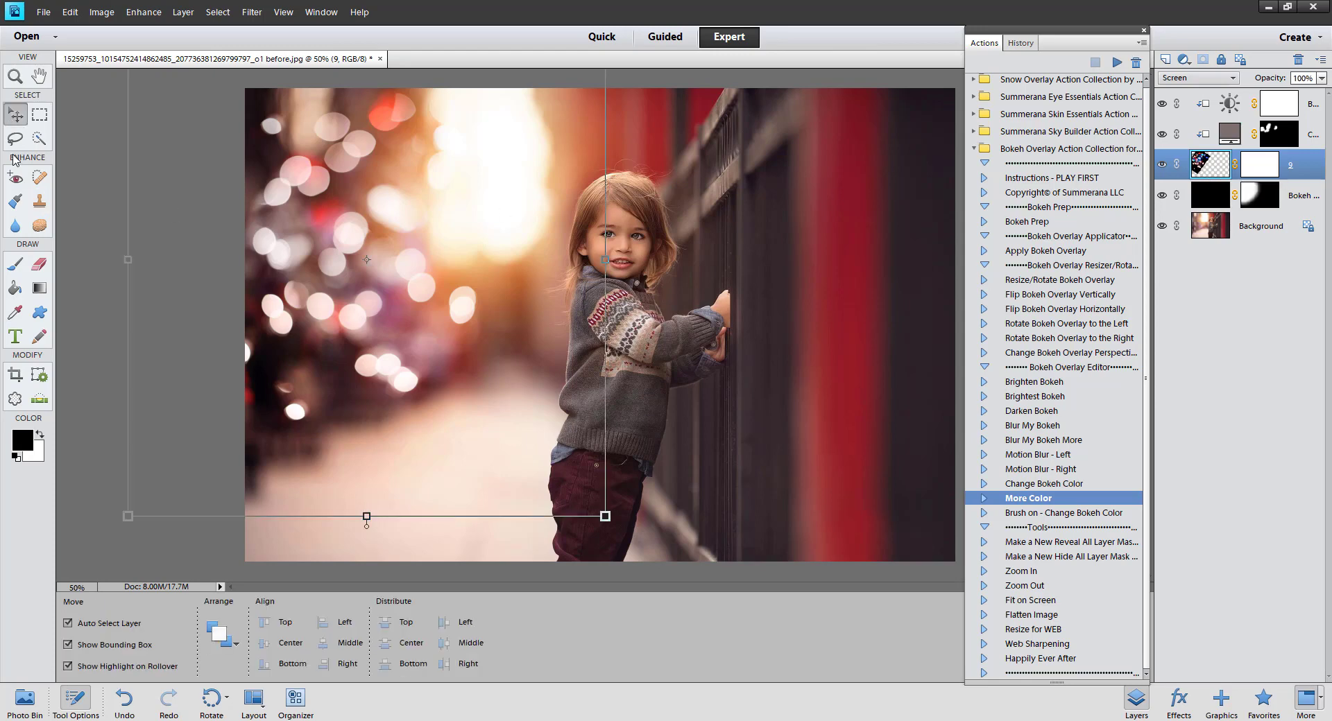
pyautogui.click(12, 142)
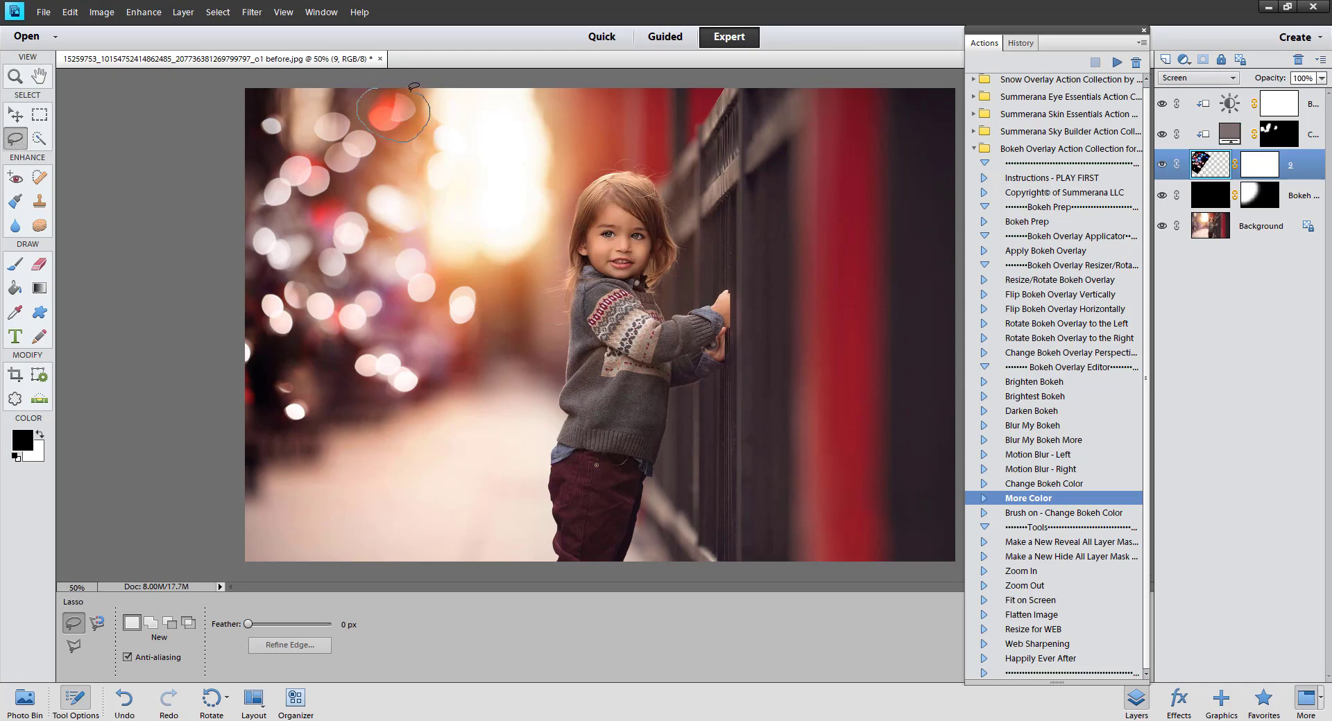
pyautogui.moveTo(395, 86); pyautogui.dragTo(389, 89)
# - Move the lassoed red light down among the lower bokeh lights with Free Transform and clear the selection
pyautogui.rightClick(391, 116)
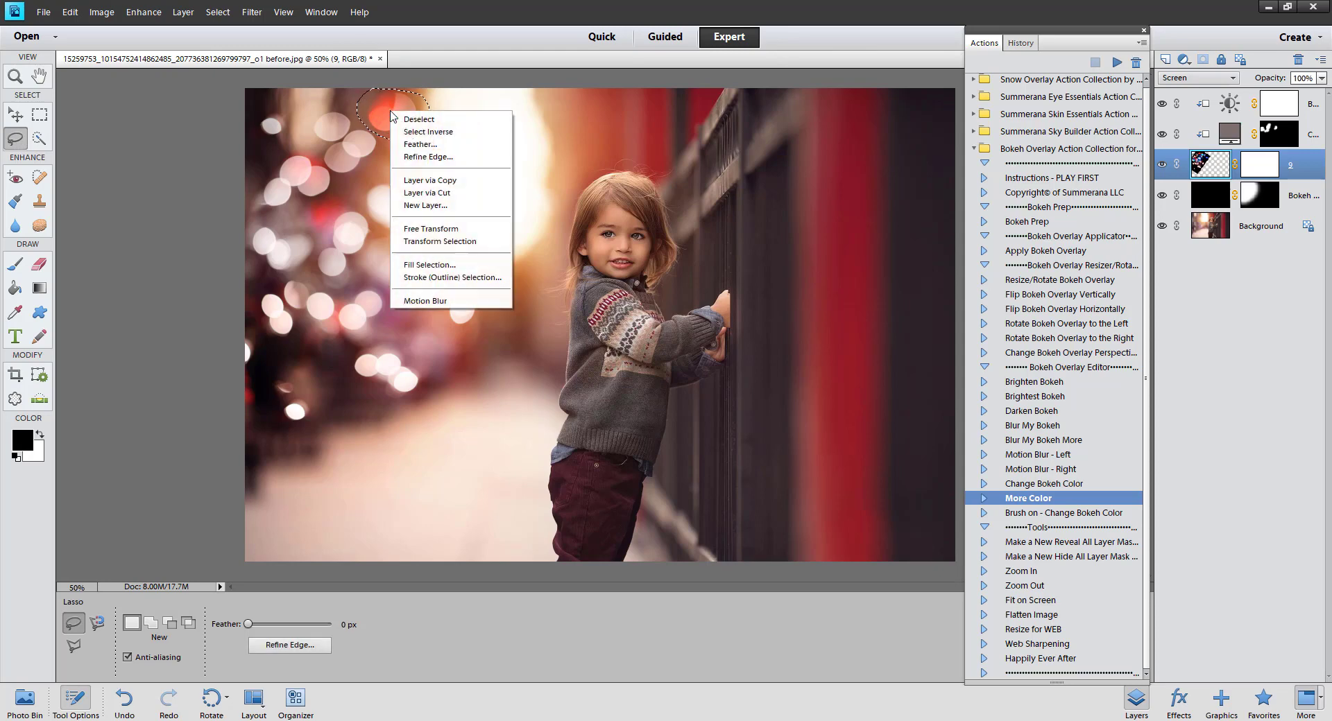
pyautogui.click(420, 229)
pyautogui.moveTo(410, 110)
pyautogui.mouseDown()
pyautogui.moveTo(430, 140)
pyautogui.moveTo(455, 116)
pyautogui.moveTo(597, 139)
pyautogui.moveTo(593, 154)
pyautogui.moveTo(354, 128)
pyautogui.moveTo(558, 115)
pyautogui.moveTo(593, 126)
pyautogui.moveTo(595, 146)
pyautogui.moveTo(520, 318)
pyautogui.moveTo(353, 414)
pyautogui.mouseUp()
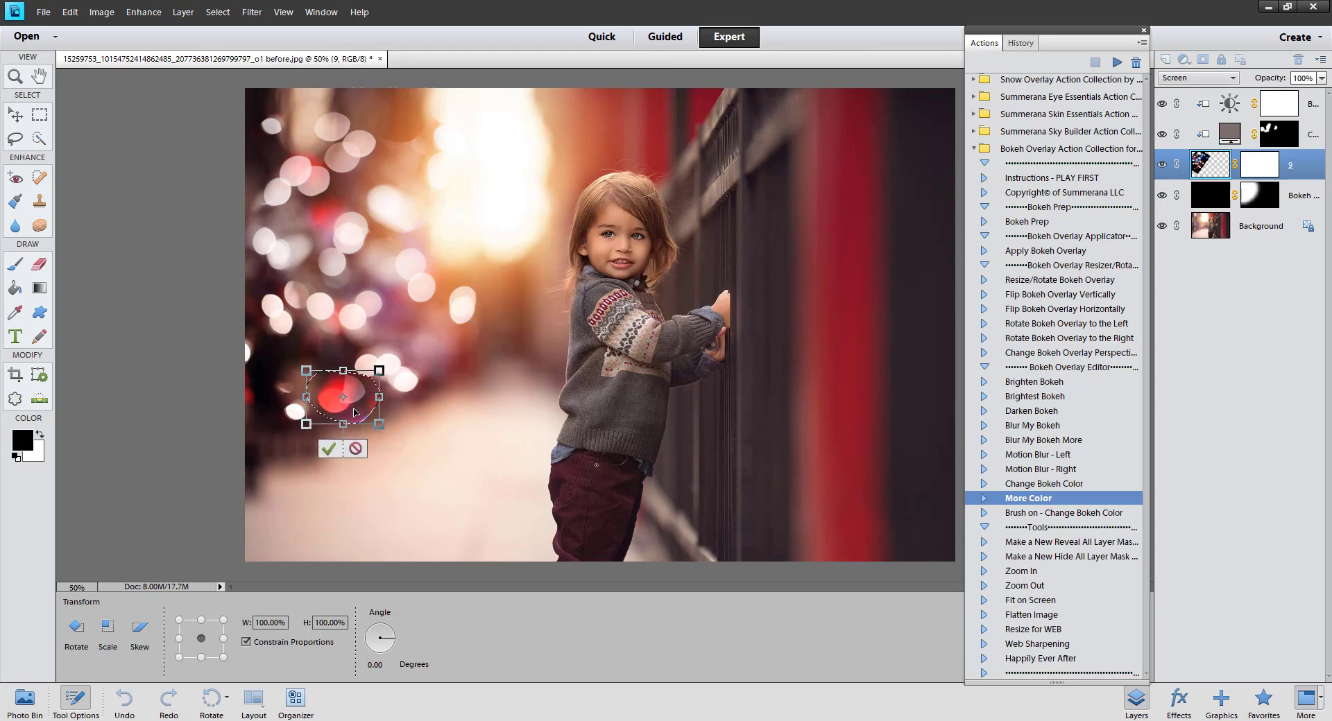
pyautogui.click(326, 450)
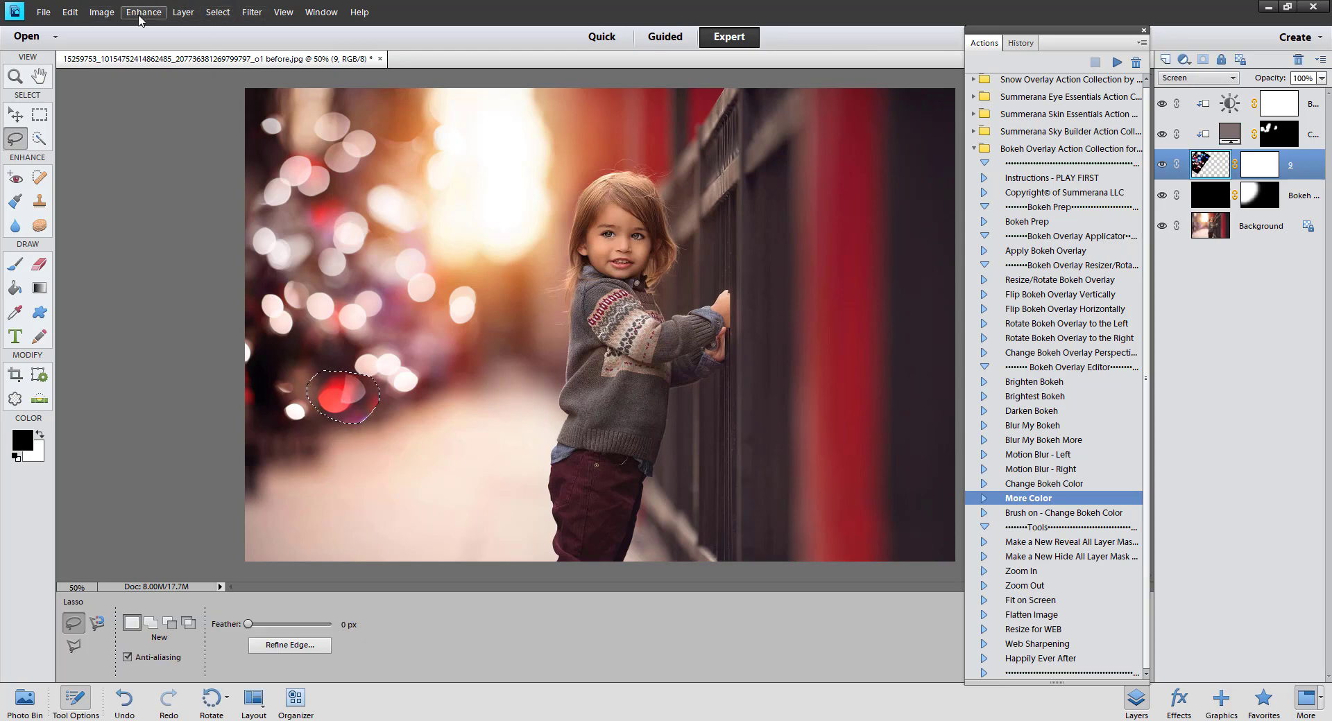
pyautogui.click(222, 15)
pyautogui.click(218, 43)
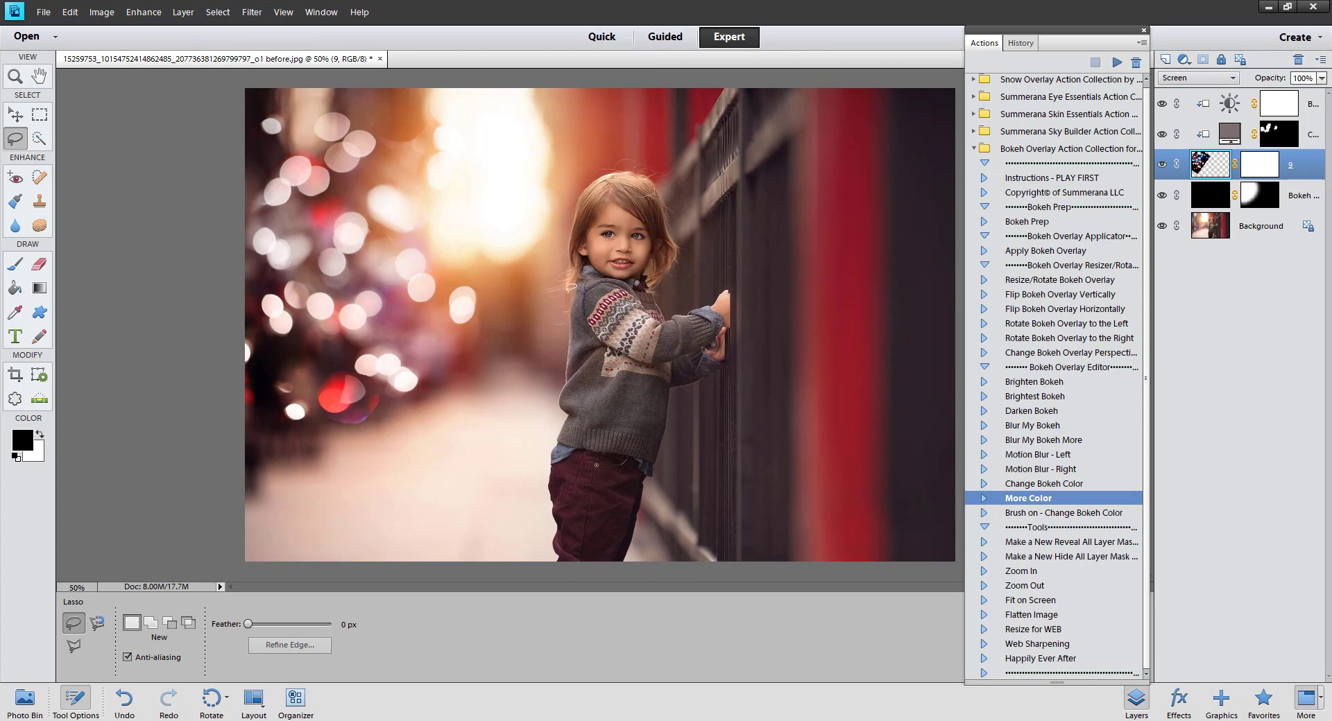
# - Mask off the leftover edge around the moved red light on layer 9's mask with a 90 px black brush
pyautogui.click(1266, 170)
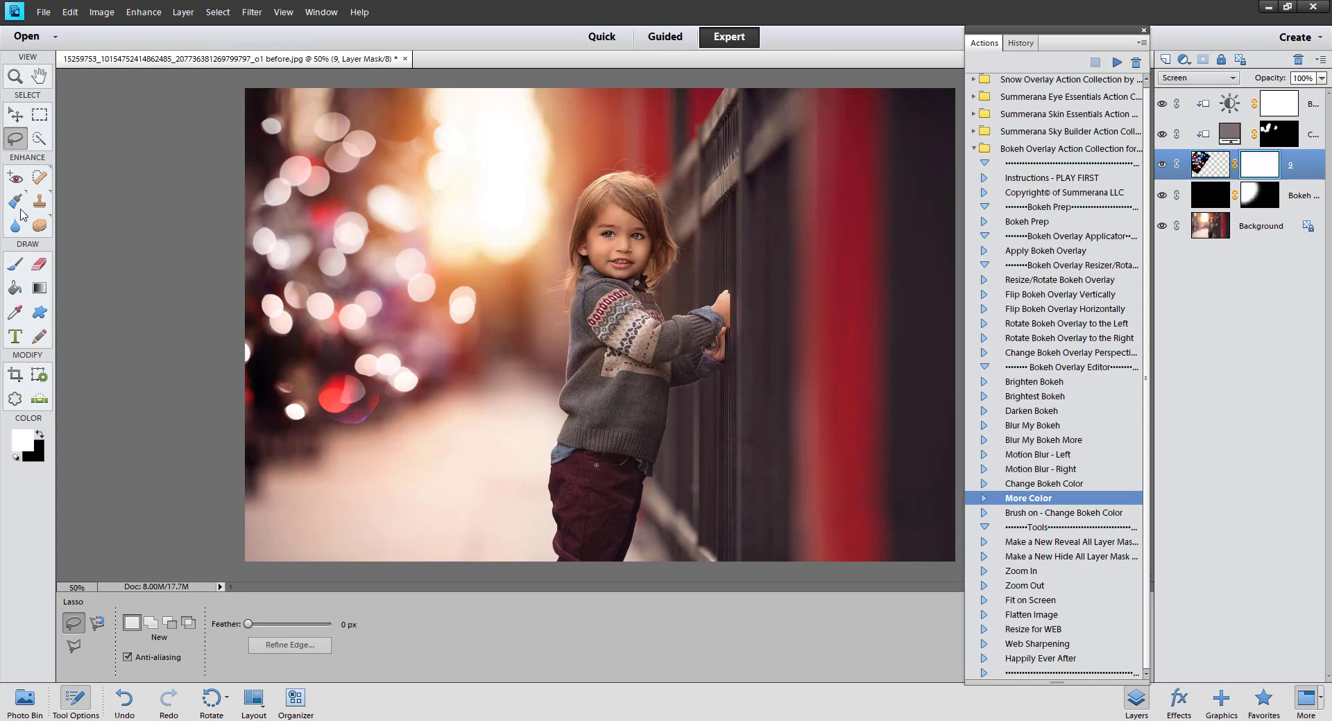
pyautogui.click(15, 264)
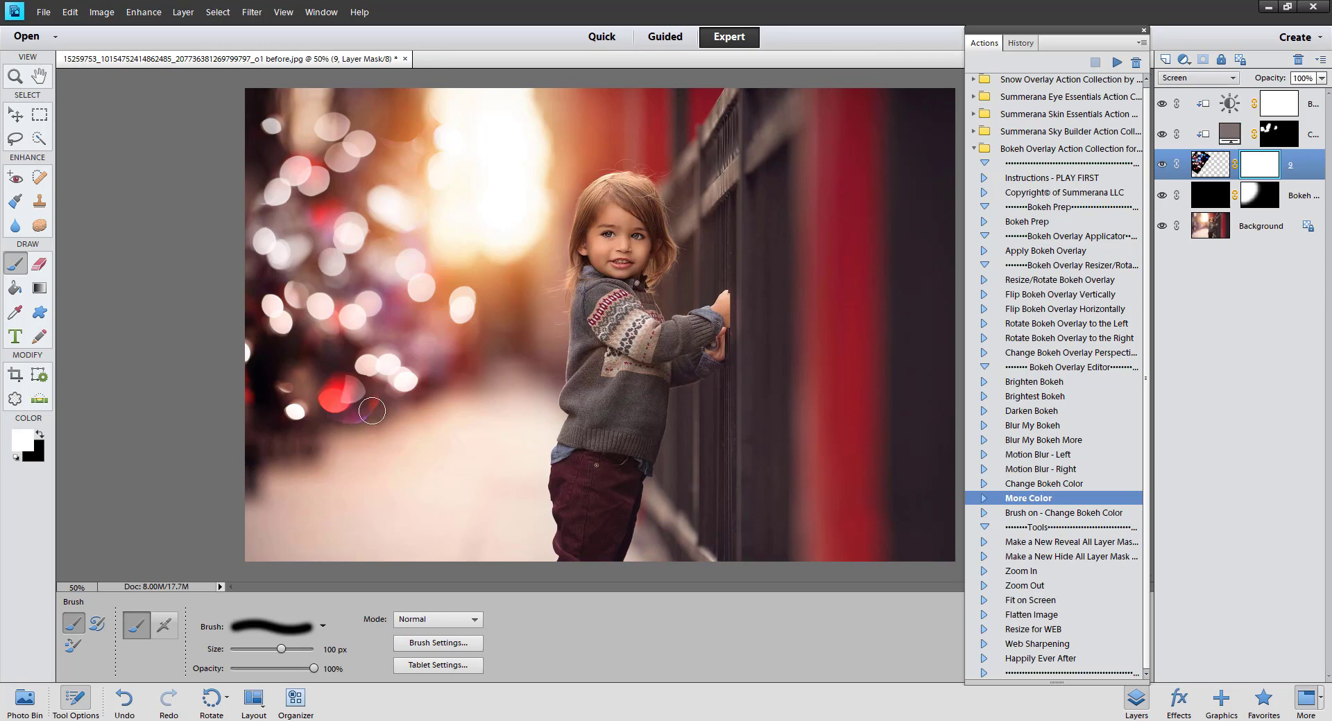
pyautogui.press('[')
pyautogui.press('[')
pyautogui.press('x')
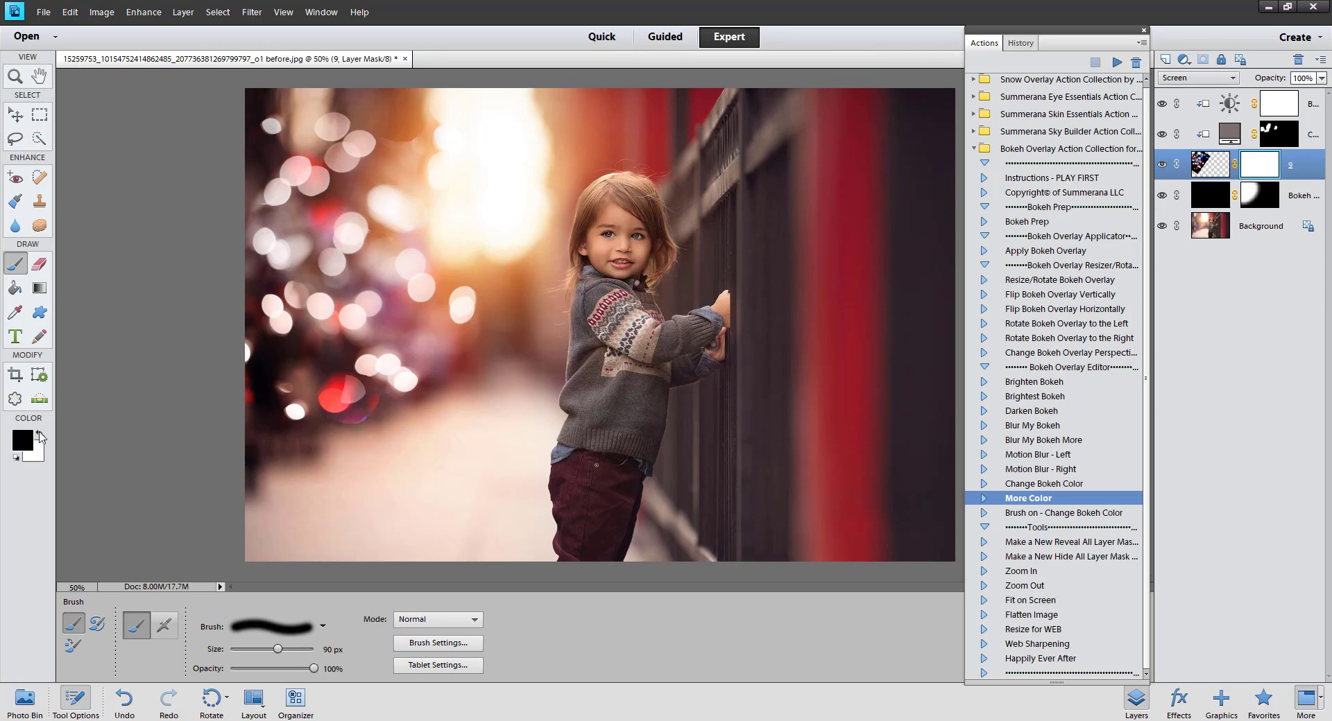
pyautogui.moveTo(390, 398)
pyautogui.mouseDown()
pyautogui.moveTo(322, 429)
pyautogui.moveTo(324, 409)
pyautogui.mouseUp()
pyautogui.press('[')
pyautogui.press('[')
pyautogui.press('[')
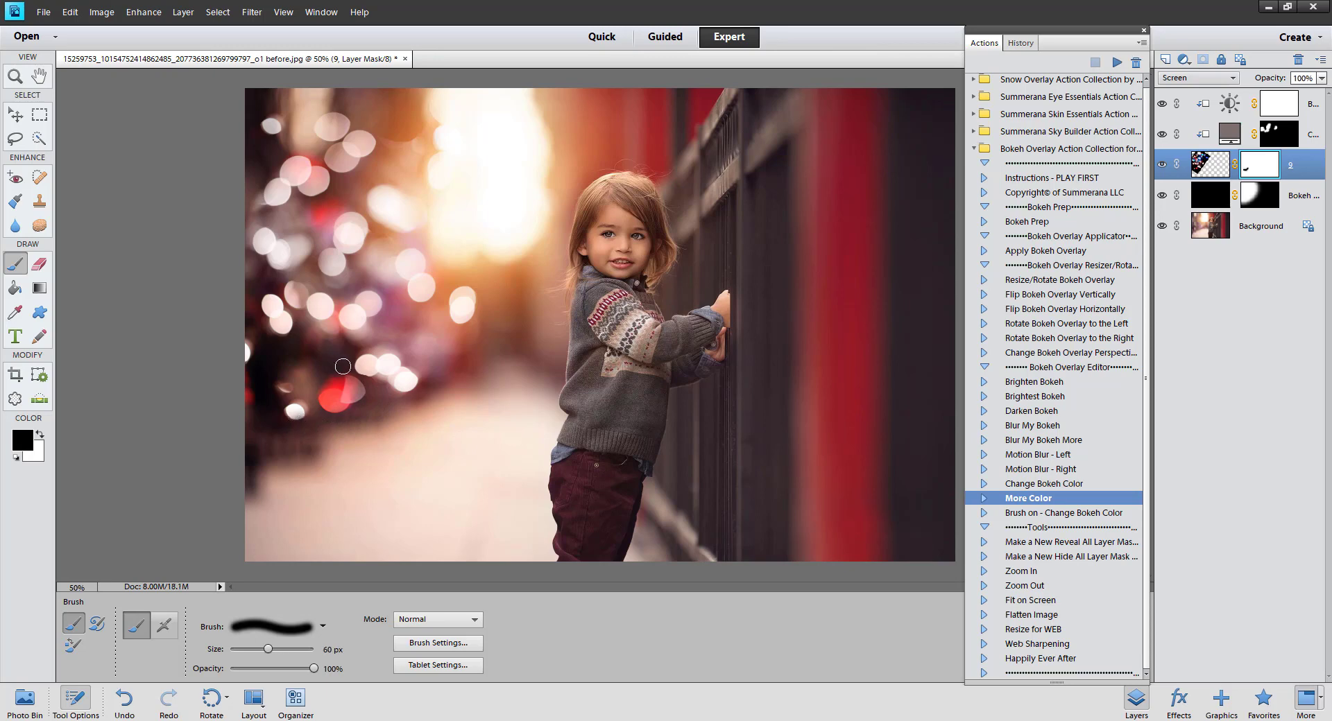
# - Reduce the brush to 15 px for fine masking around the red light and undo the last brush stroke
pyautogui.press('[')
pyautogui.press('[')
pyautogui.press('[')
pyautogui.press('[')
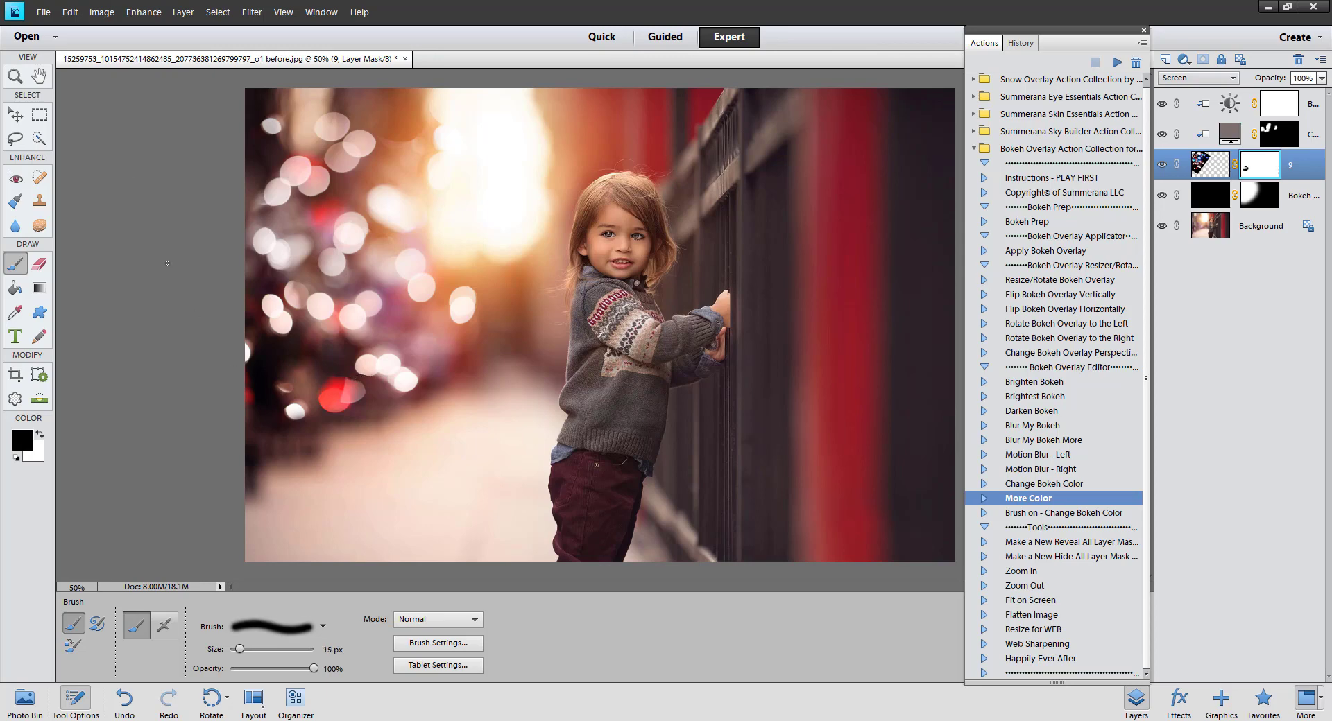
pyautogui.click(69, 11)
pyautogui.click(82, 27)
pyautogui.press(']')
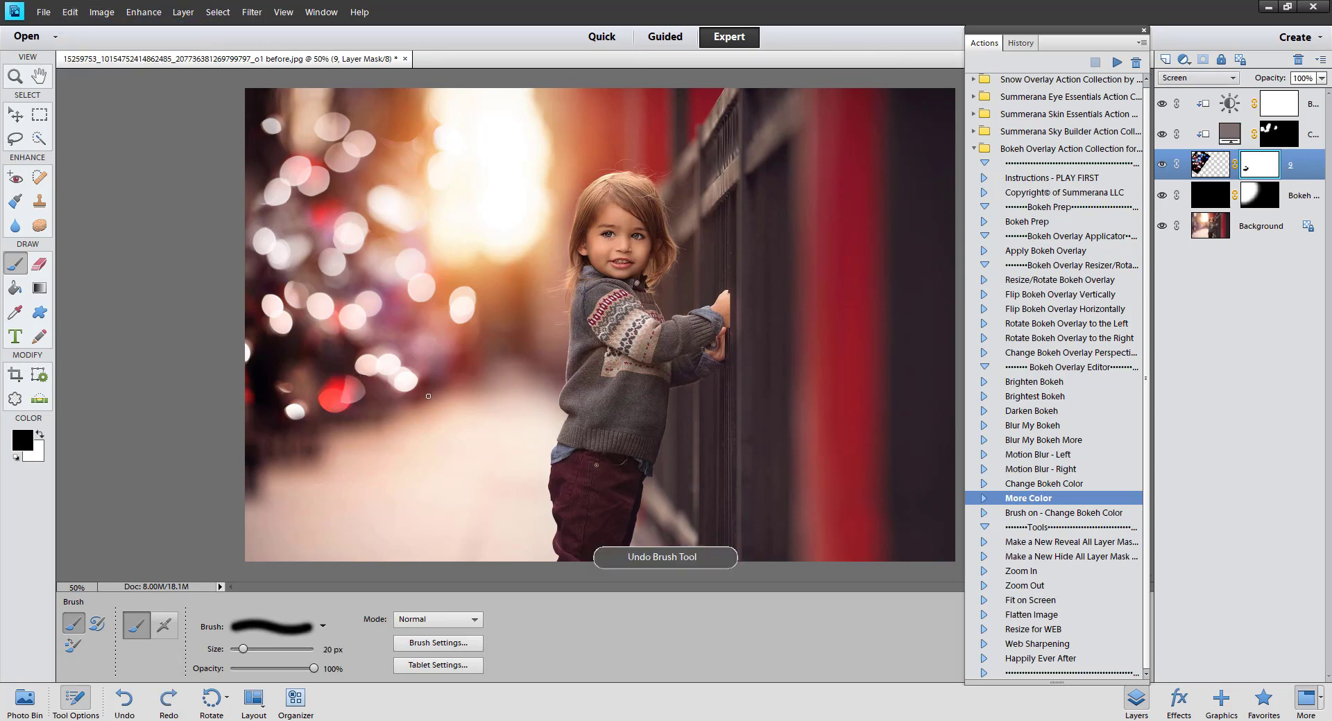
pyautogui.press(']')
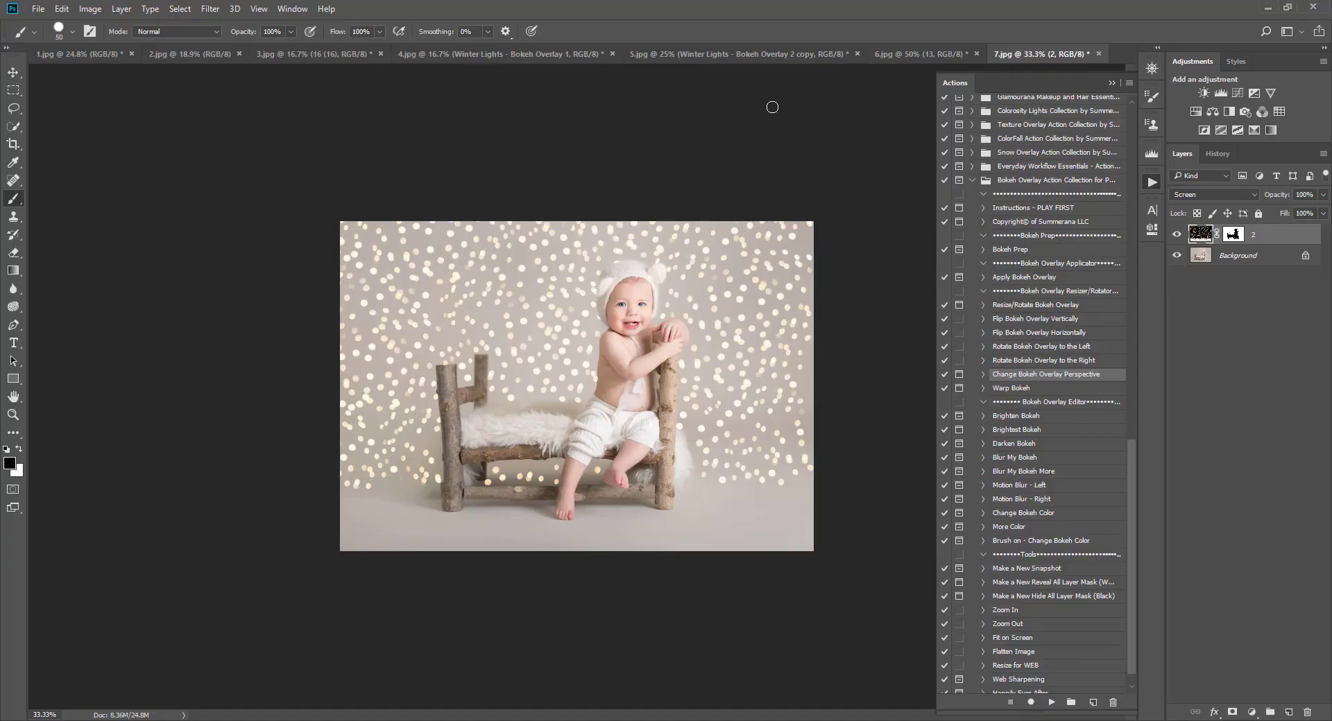
# - Switch to Photoshop and bring up 3.jpg, the photo of the girl in the fur cape
pyautogui.hotkey('ctrl', '+')
pyautogui.click(899, 52)
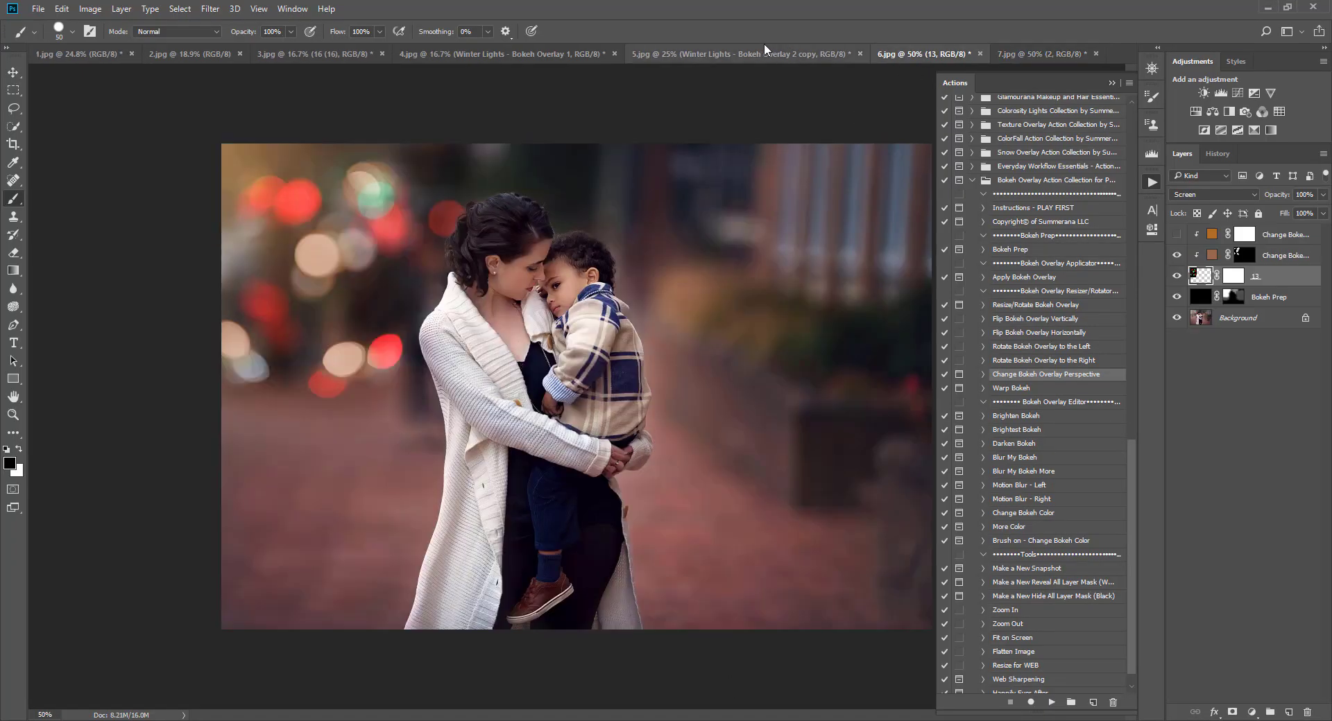
pyautogui.click(711, 50)
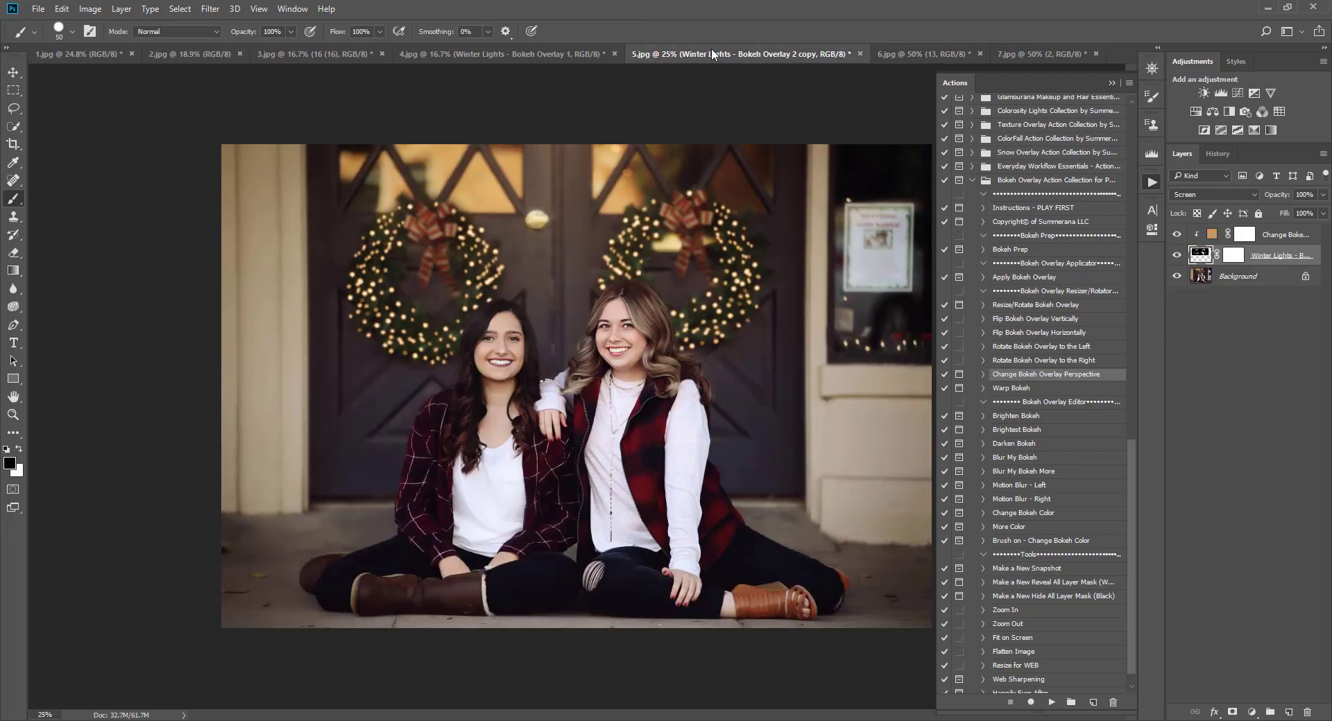
pyautogui.click(580, 51)
pyautogui.click(352, 55)
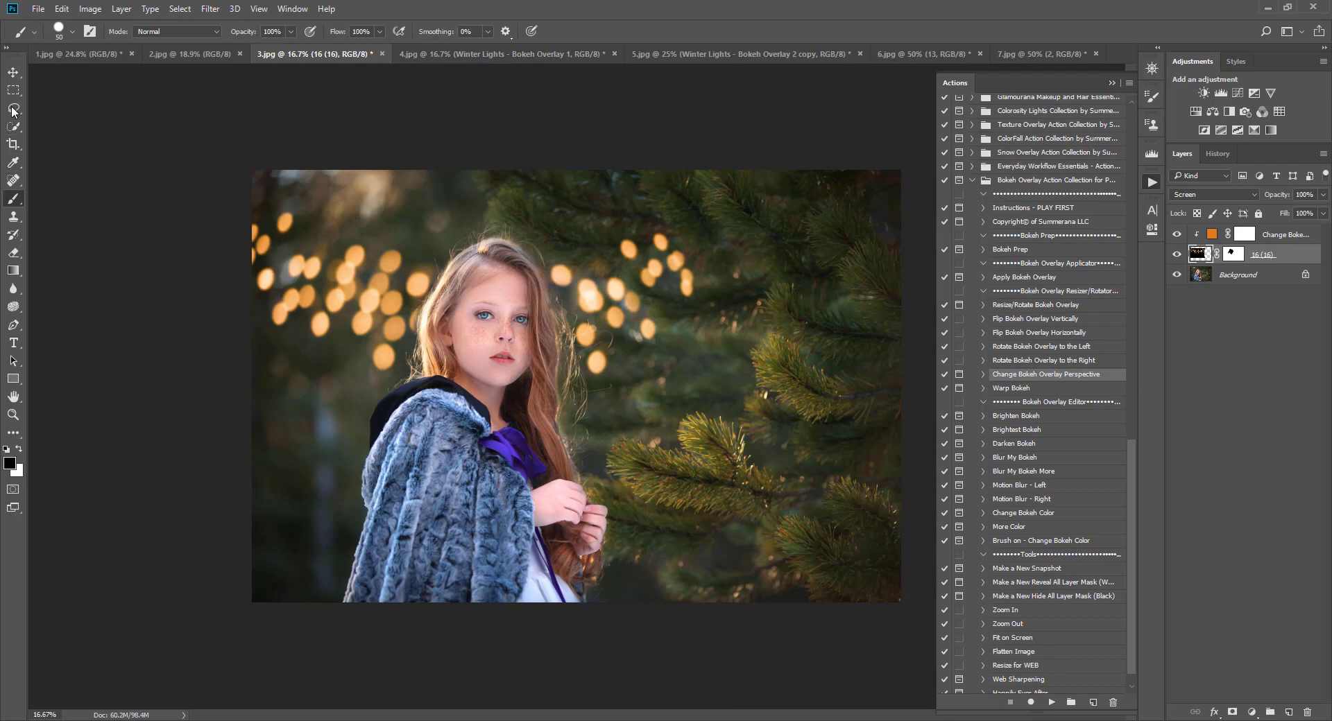
# - Try to move the lassoed outer bokeh lights on layer 16 (16) toward the girl's other side with Free Transform, and deselect
pyautogui.moveTo(13, 108); pyautogui.dragTo(71, 112)
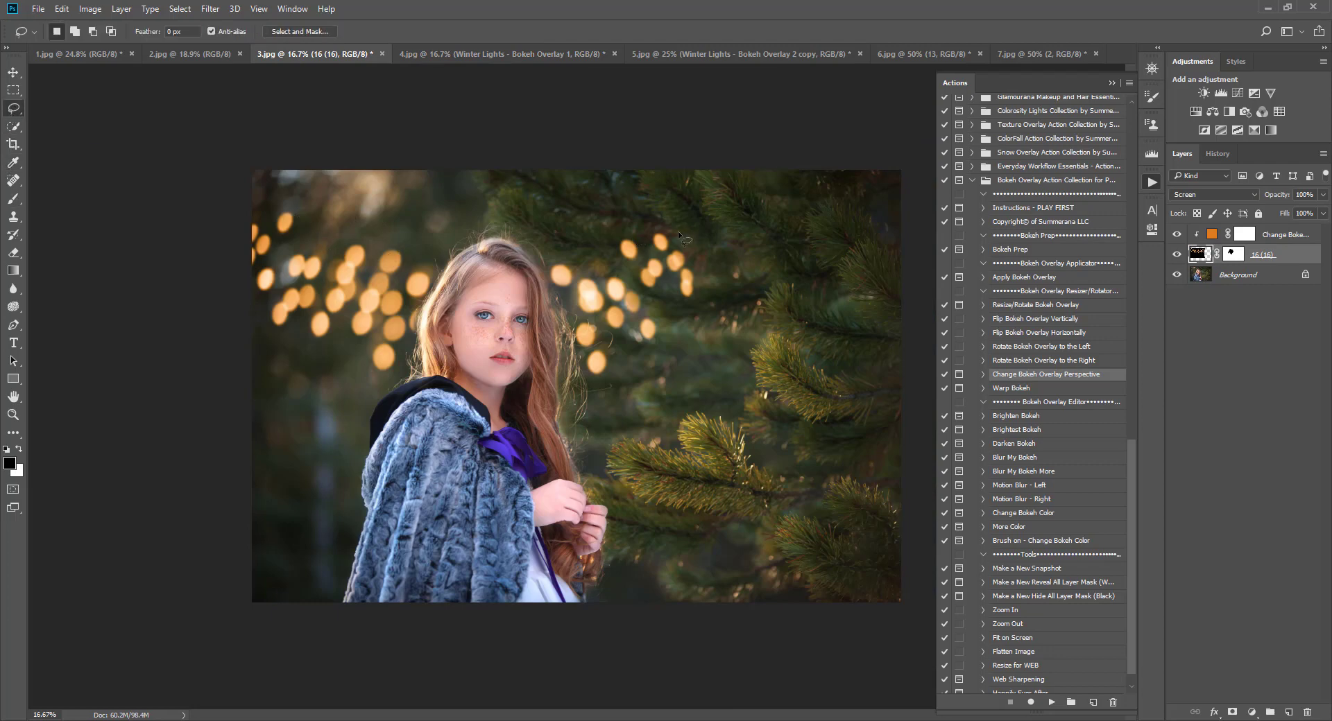
pyautogui.moveTo(663, 225)
pyautogui.mouseDown()
pyautogui.moveTo(616, 247)
pyautogui.moveTo(643, 287)
pyautogui.moveTo(699, 295)
pyautogui.moveTo(674, 238)
pyautogui.mouseUp()
pyautogui.rightClick(664, 254)
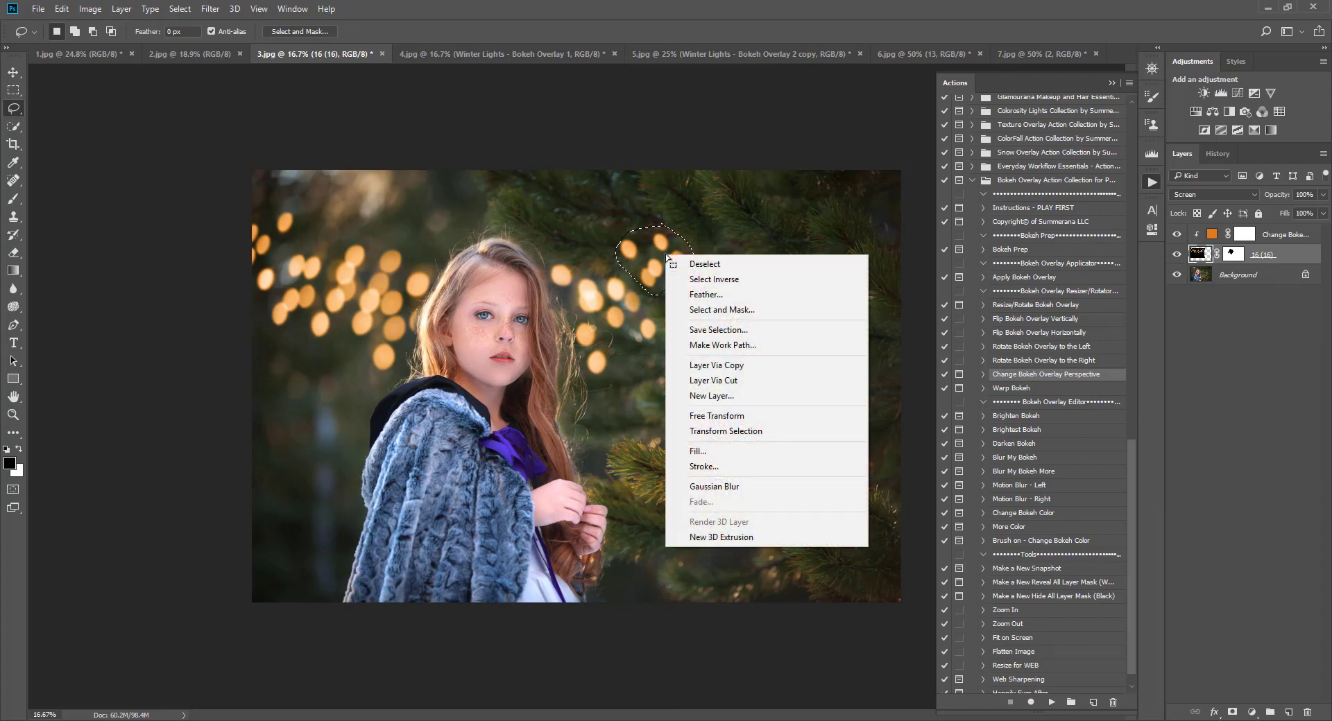
pyautogui.click(711, 416)
pyautogui.moveTo(670, 272)
pyautogui.mouseDown()
pyautogui.moveTo(665, 313)
pyautogui.moveTo(413, 286)
pyautogui.moveTo(364, 219)
pyautogui.moveTo(341, 267)
pyautogui.moveTo(491, 244)
pyautogui.moveTo(436, 239)
pyautogui.mouseUp()
pyautogui.click(590, 31)
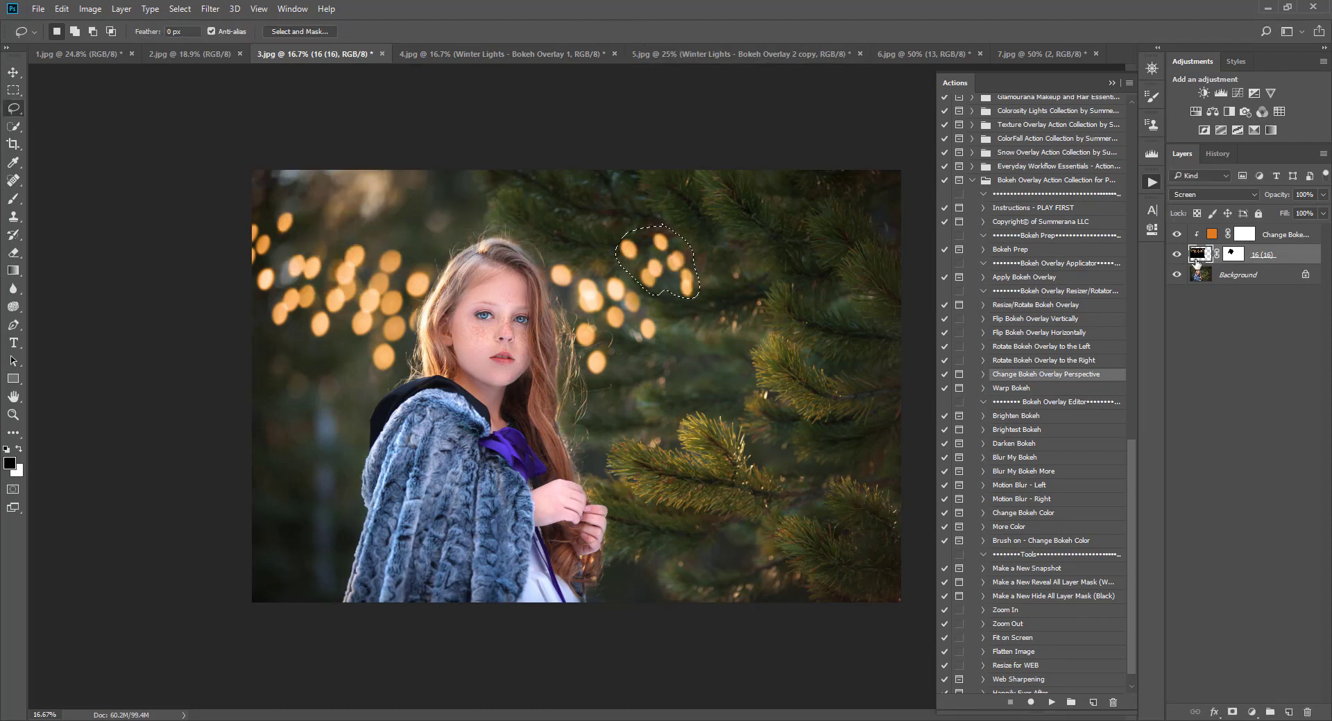
pyautogui.click(180, 8)
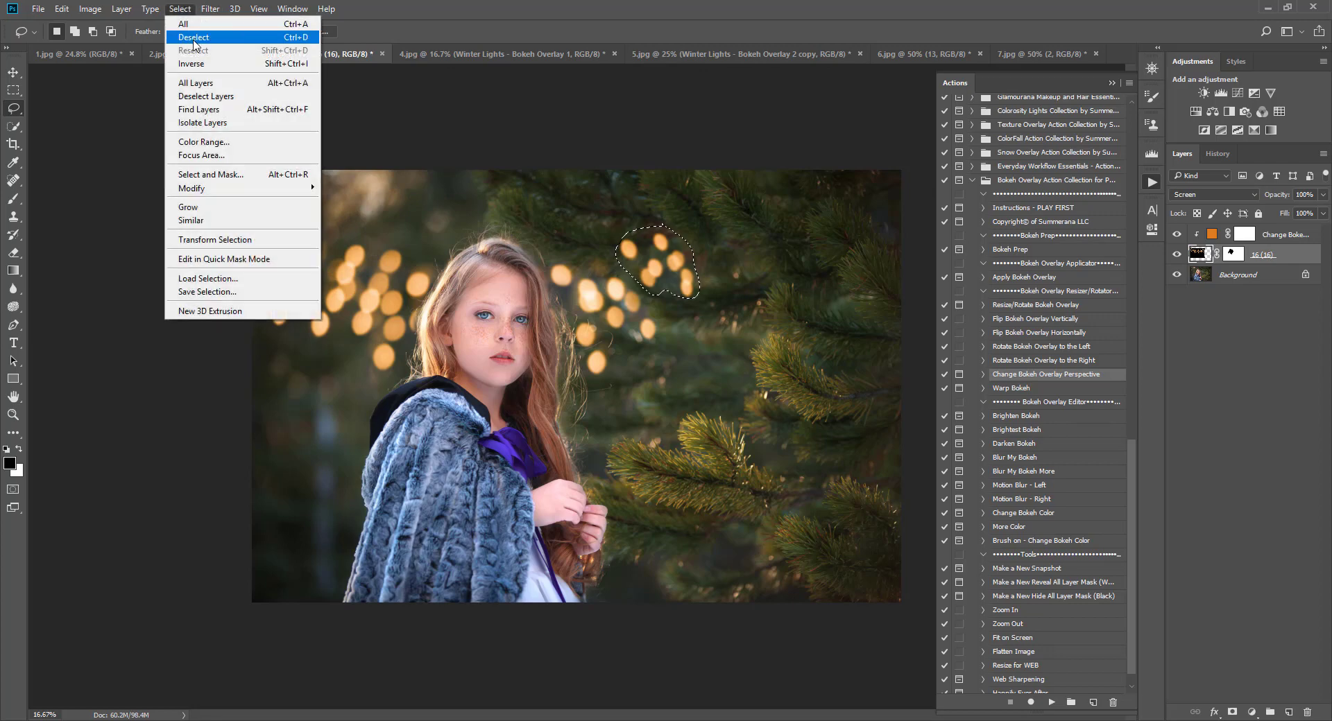
pyautogui.click(200, 33)
# - Merge the Change Bokeh Color layer down into overlay layer 16 (16)
pyautogui.click(1280, 236)
pyautogui.rightClick(1280, 236)
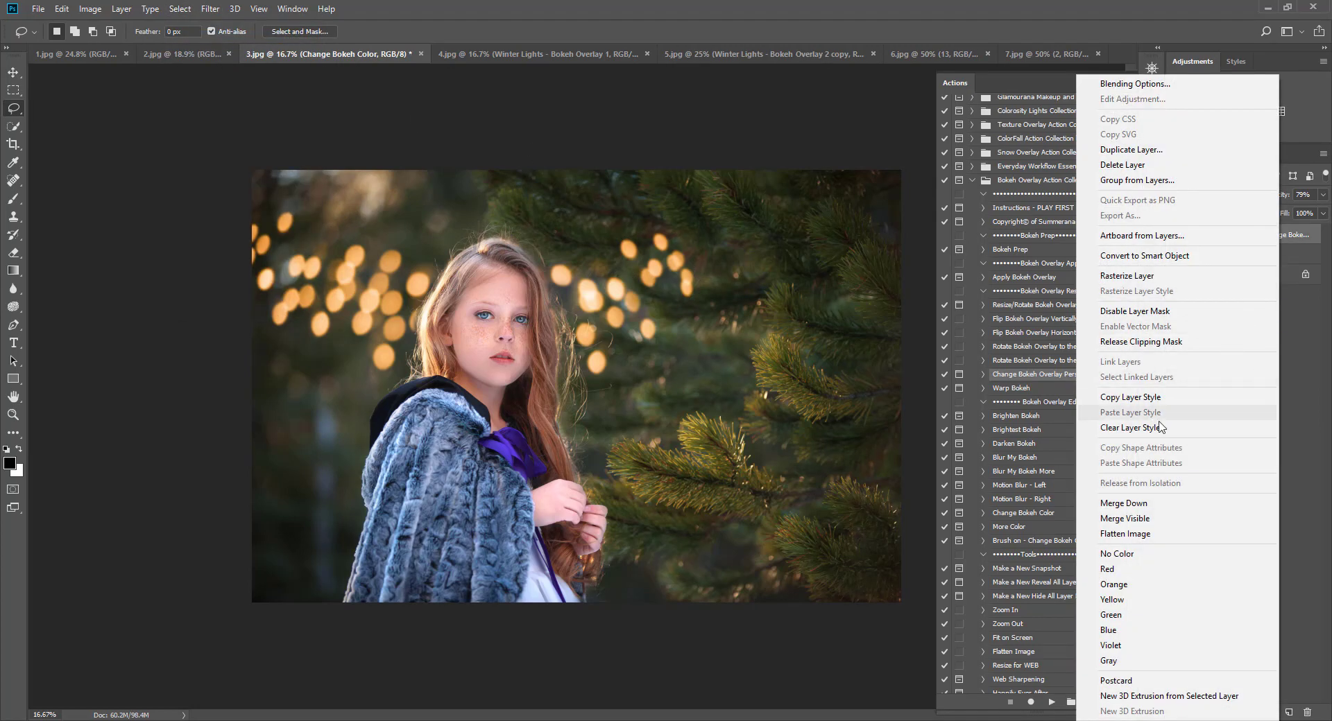
pyautogui.click(1110, 505)
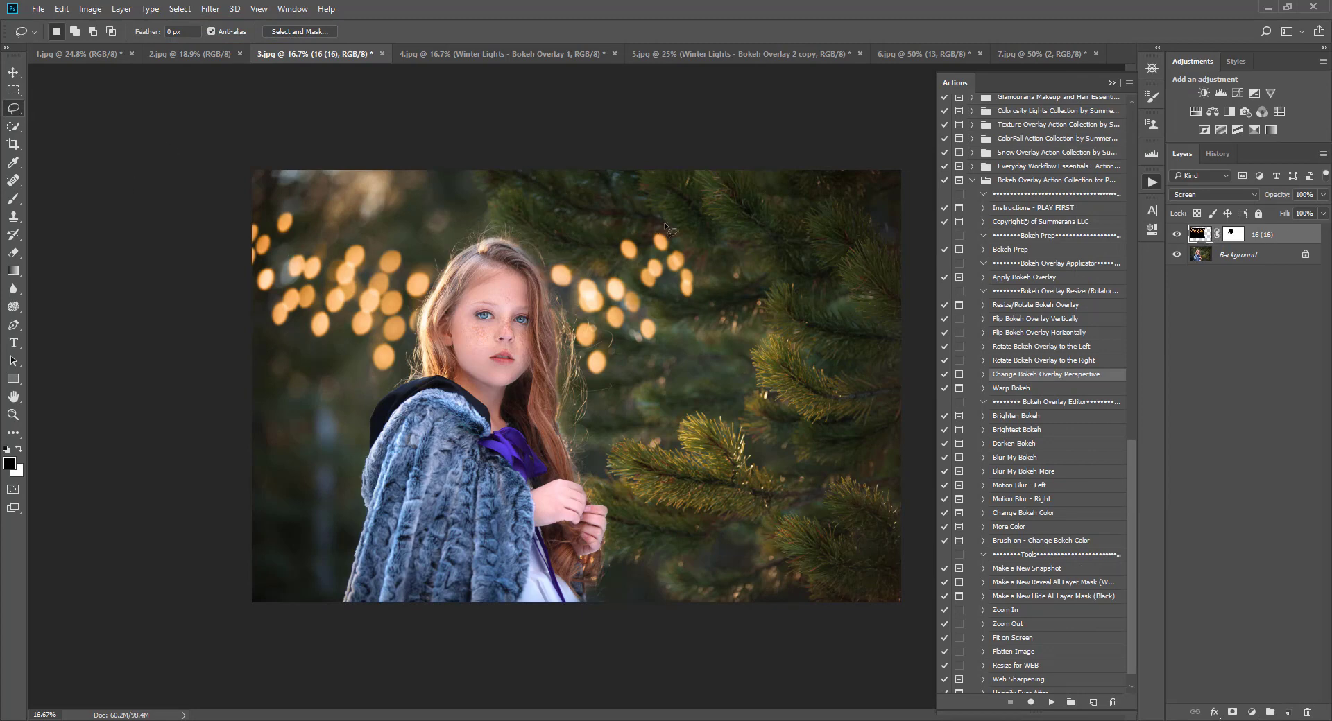
# - Lasso the outer bokeh lights over the pine branches, cut them to a new layer and set its blend mode to Screen
pyautogui.moveTo(664, 224); pyautogui.dragTo(617, 255)
pyautogui.moveTo(677, 307); pyautogui.dragTo(698, 267)
pyautogui.rightClick(665, 246)
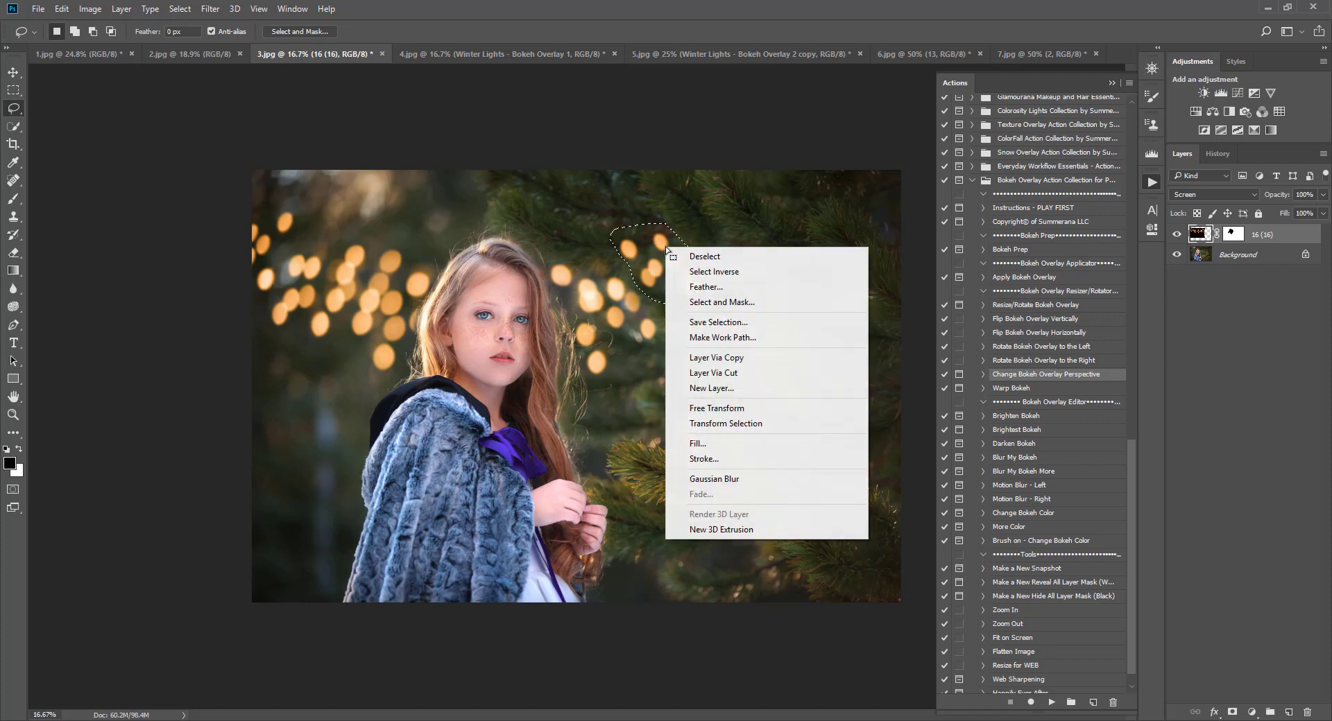
pyautogui.click(714, 374)
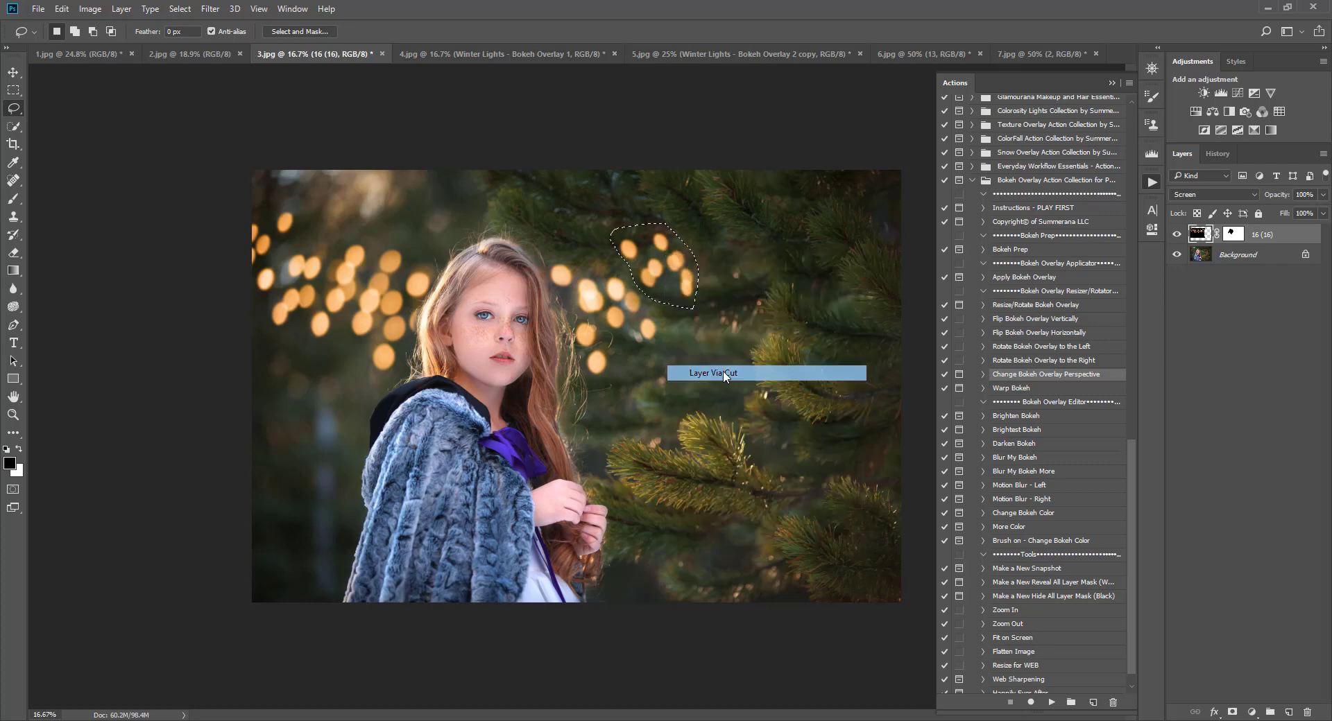
pyautogui.click(1204, 197)
pyautogui.click(1188, 297)
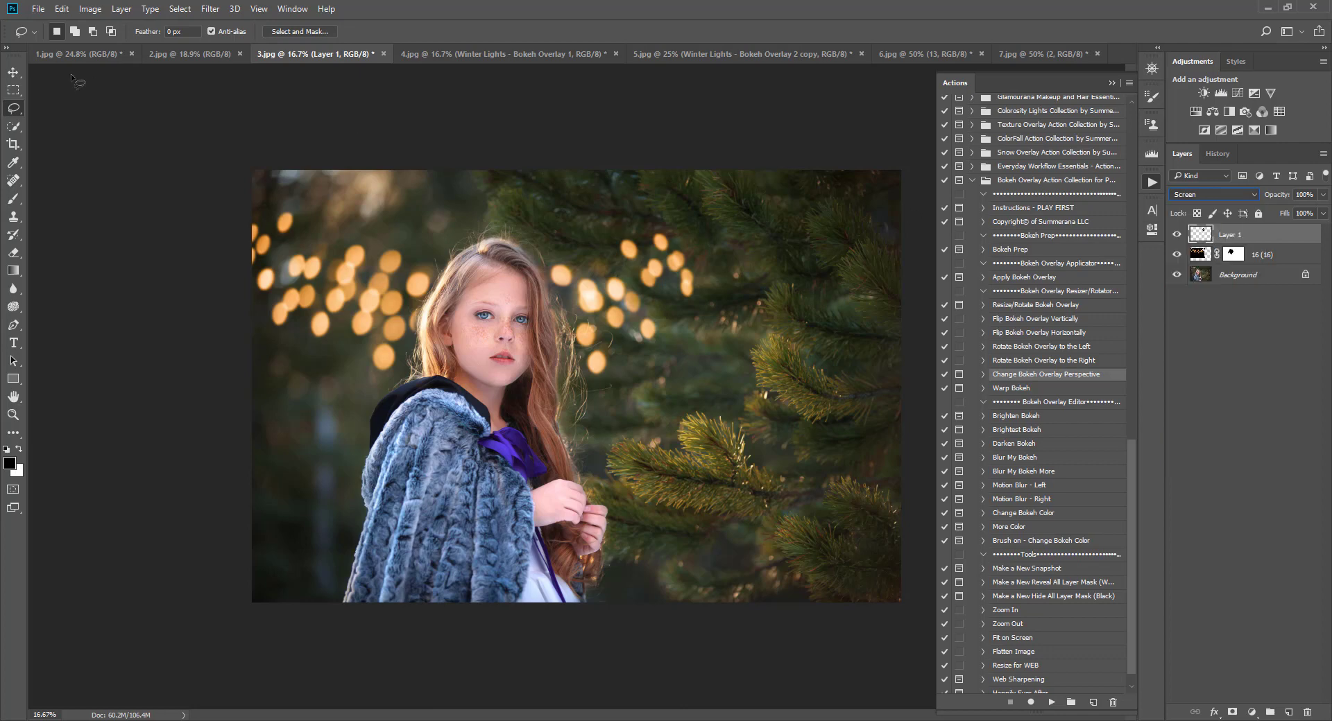
# - Move the cut-out lights into the large bokeh cluster on the girl's other side and reselect layer 16 (16)
pyautogui.press('v')
pyautogui.moveTo(665, 262)
pyautogui.mouseDown()
pyautogui.moveTo(608, 286)
pyautogui.moveTo(335, 283)
pyautogui.moveTo(325, 246)
pyautogui.moveTo(302, 261)
pyautogui.moveTo(306, 274)
pyautogui.moveTo(315, 262)
pyautogui.moveTo(287, 330)
pyautogui.moveTo(326, 333)
pyautogui.mouseUp()
pyautogui.hotkey('alt', '[')
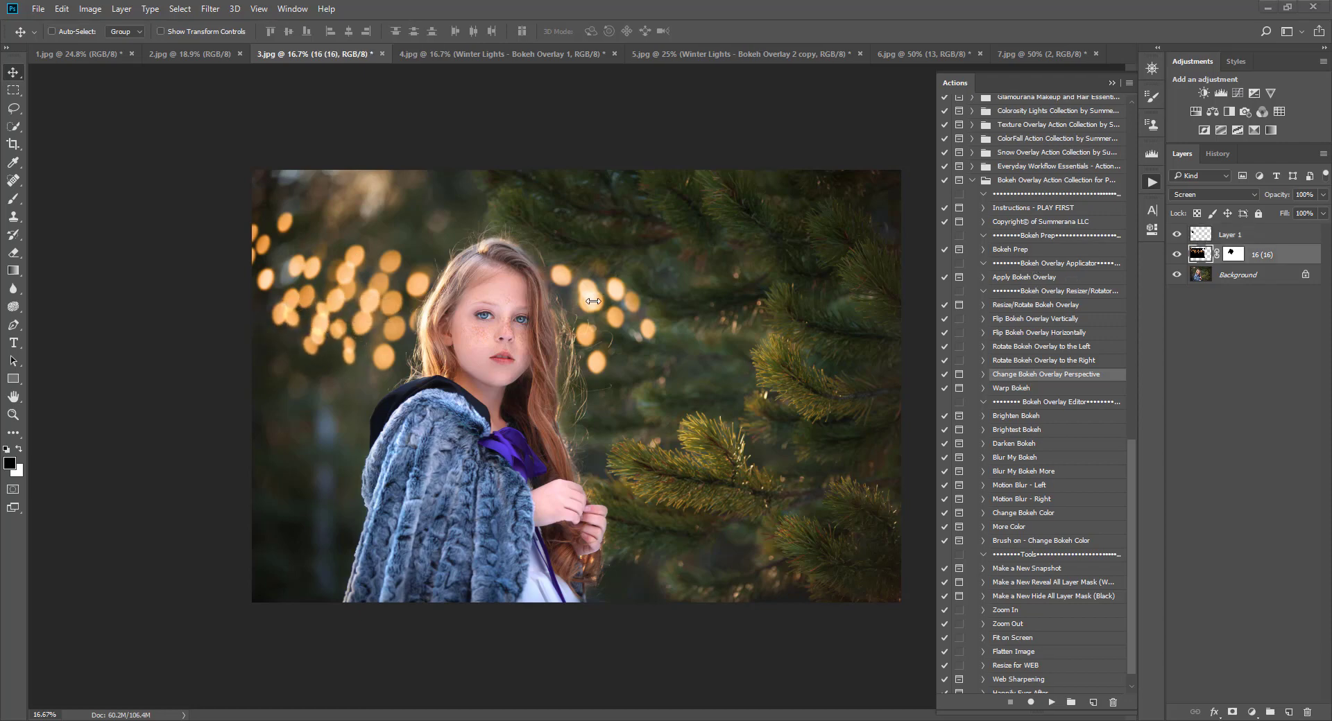
# - Run the Apply Bokeh Overlay action and place overlay 1 from the Bokeh Overlays folder
pyautogui.click(1016, 278)
pyautogui.click(1051, 702)
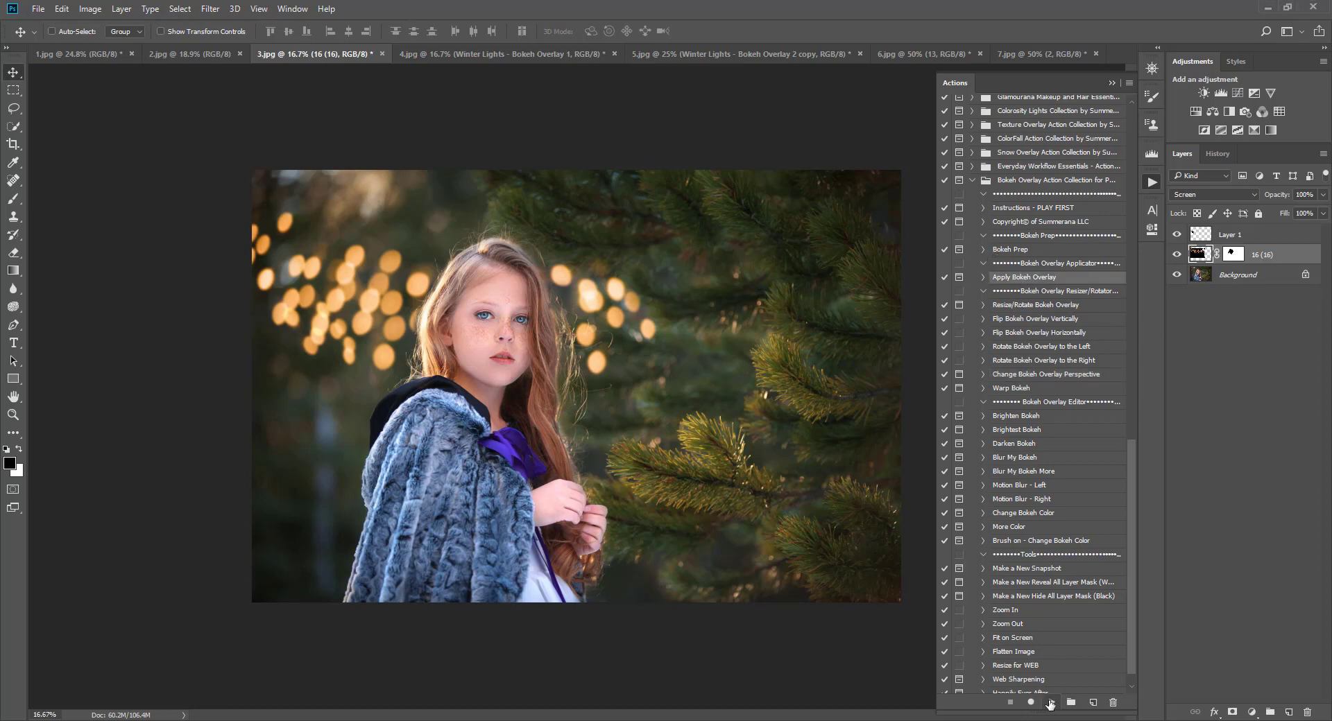
pyautogui.click(642, 289)
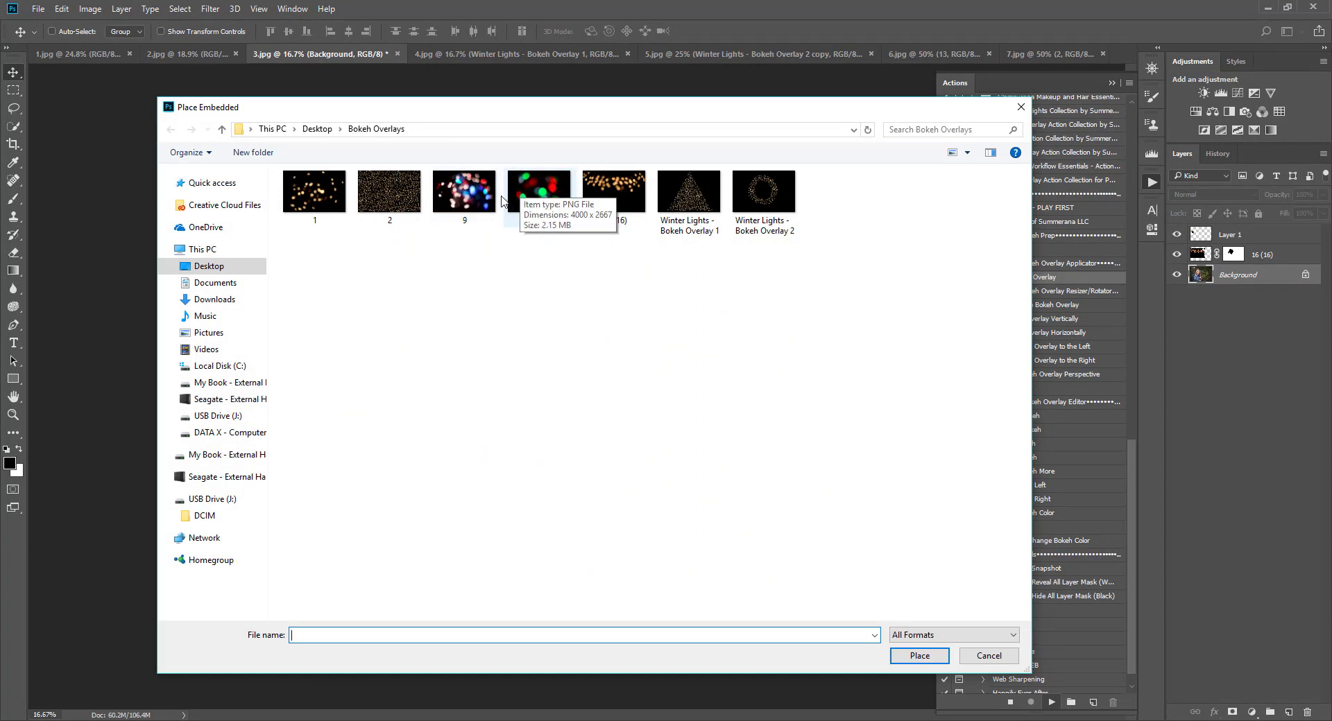
pyautogui.click(329, 204)
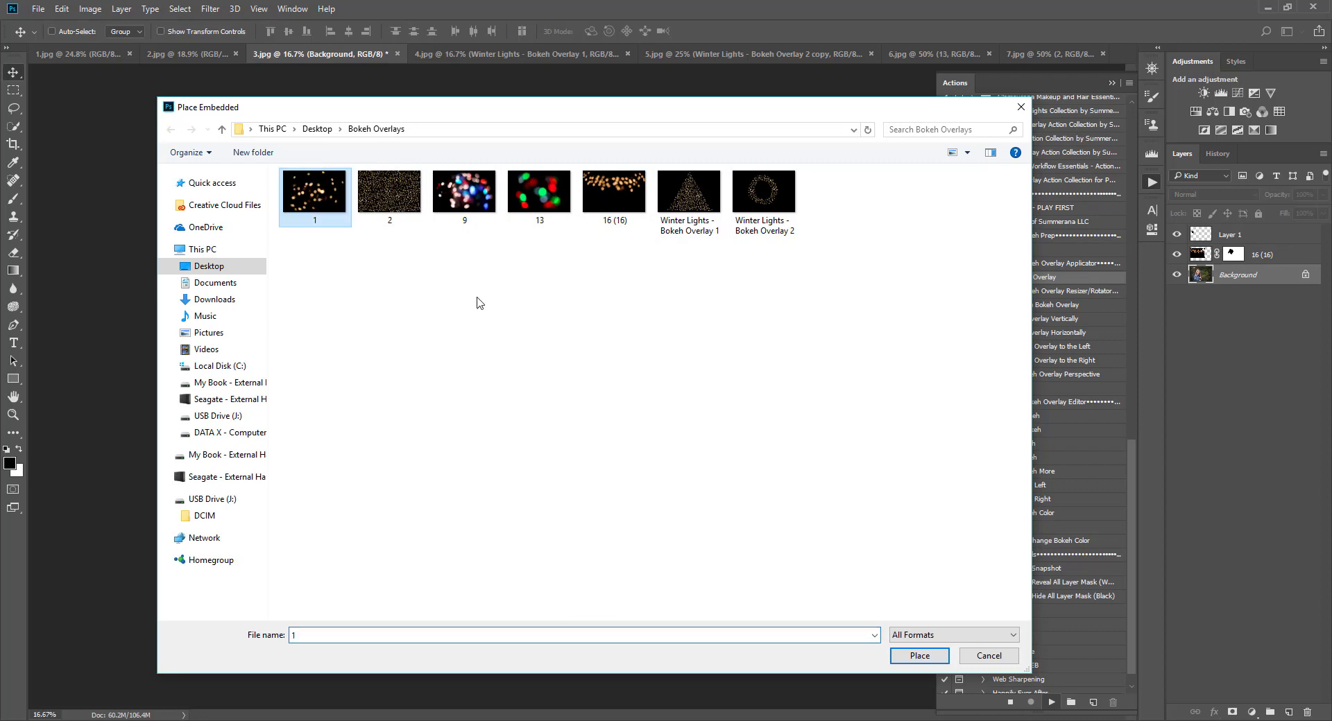
pyautogui.click(920, 656)
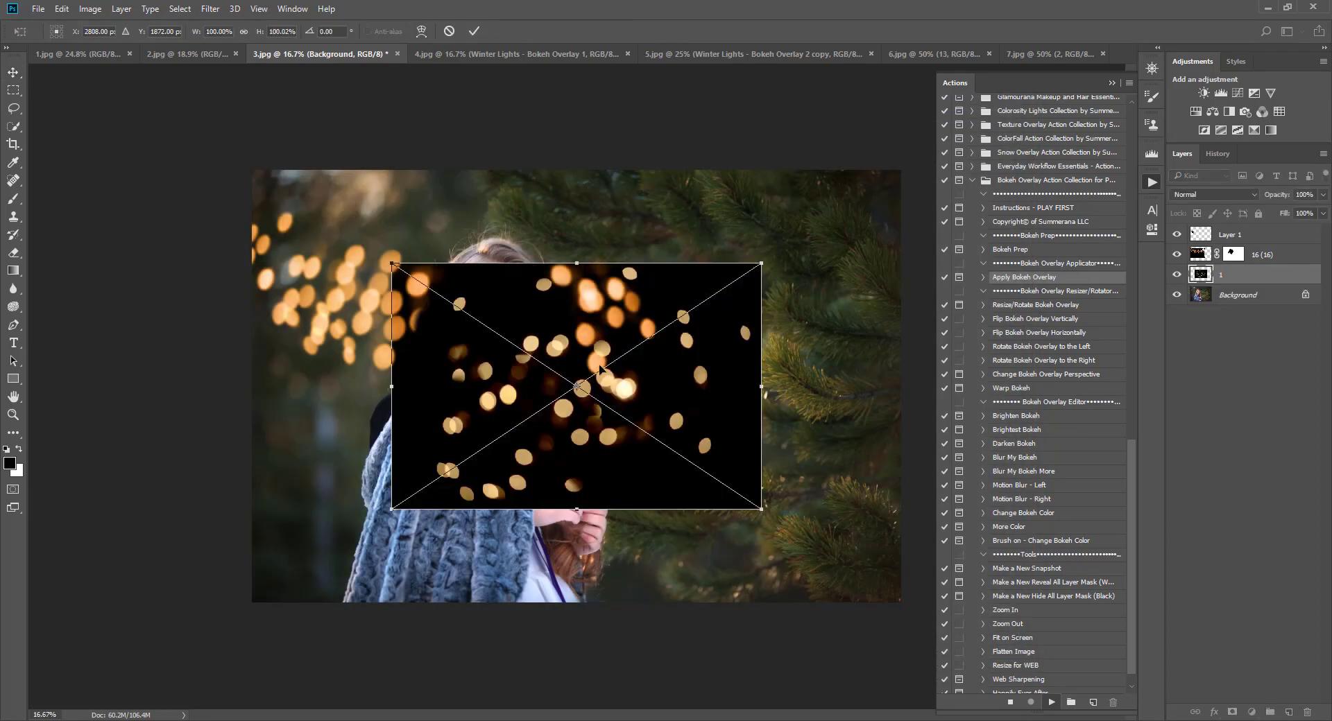
# - Scale overlay 1 to about 112%, position it over the photo's upper-left area, commit it and finish the action
pyautogui.moveTo(610, 354); pyautogui.dragTo(493, 243)
pyautogui.moveTo(588, 179); pyautogui.dragTo(632, 150)
pyautogui.moveTo(521, 279)
pyautogui.mouseDown()
pyautogui.moveTo(496, 298)
pyautogui.moveTo(534, 281)
pyautogui.moveTo(521, 282)
pyautogui.mouseUp()
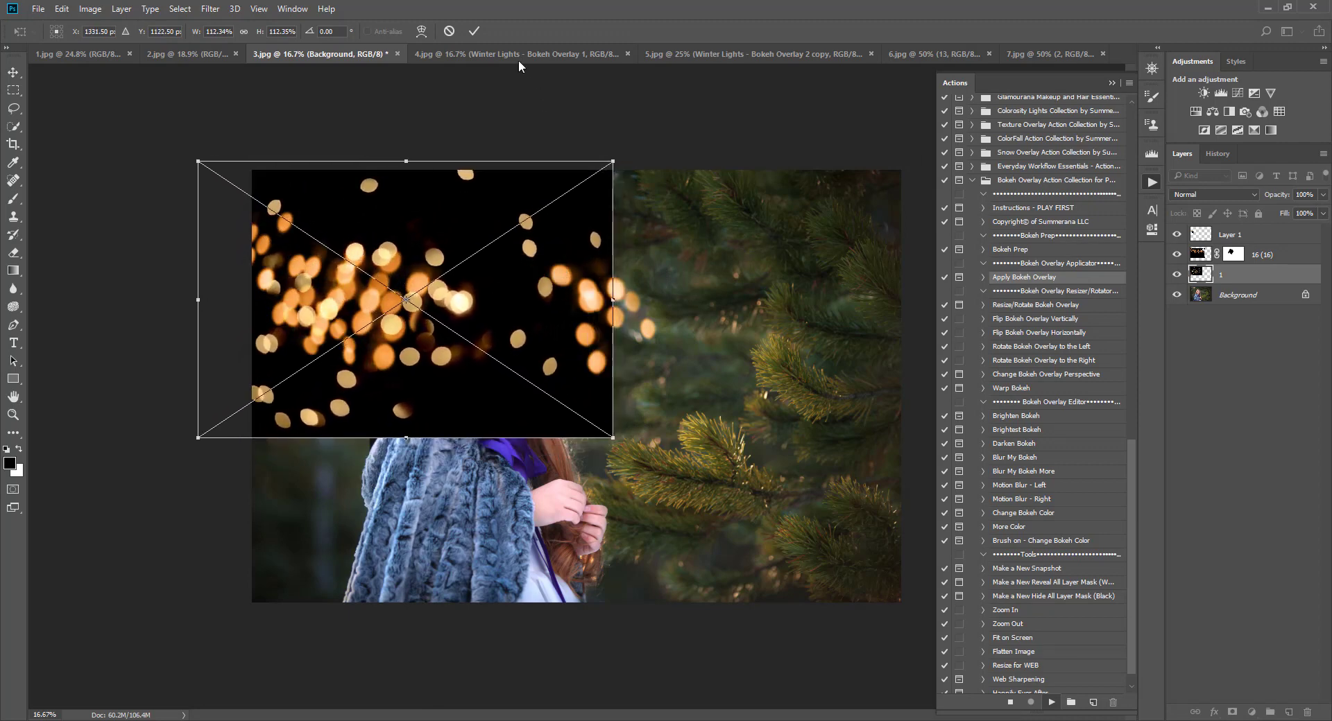
pyautogui.click(474, 32)
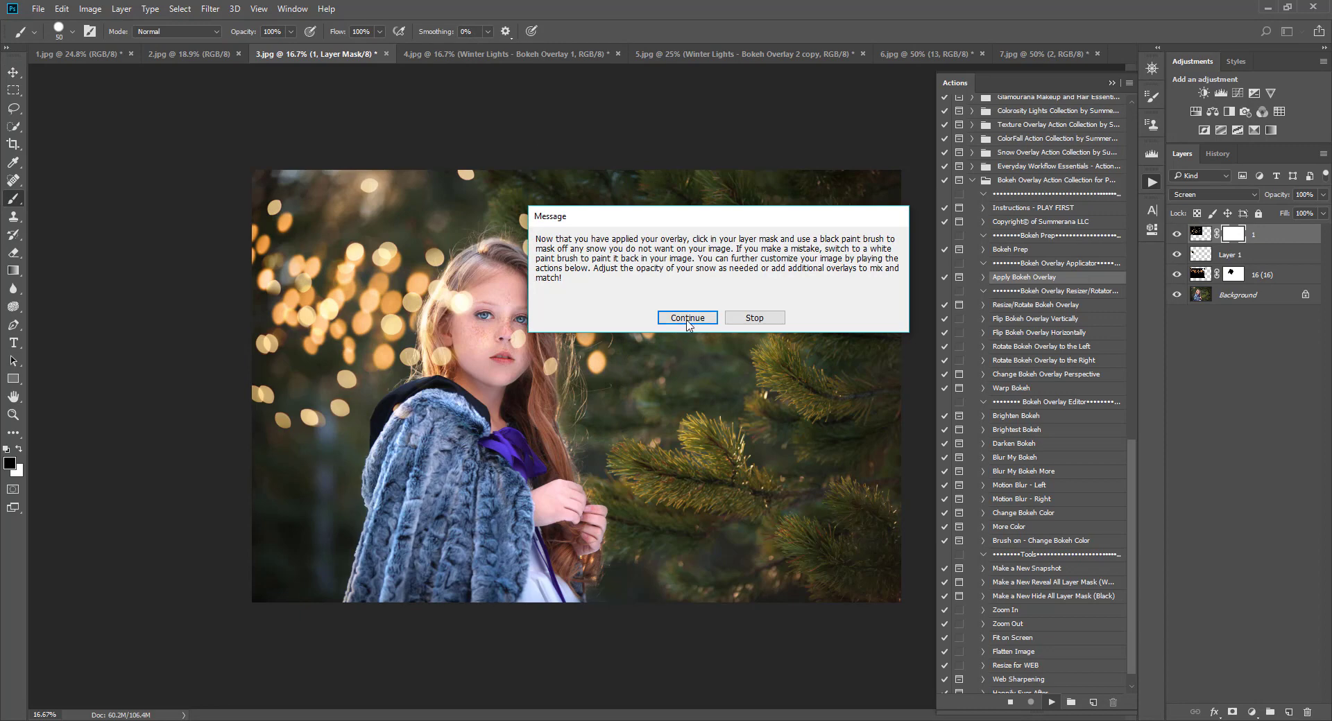
pyautogui.click(687, 319)
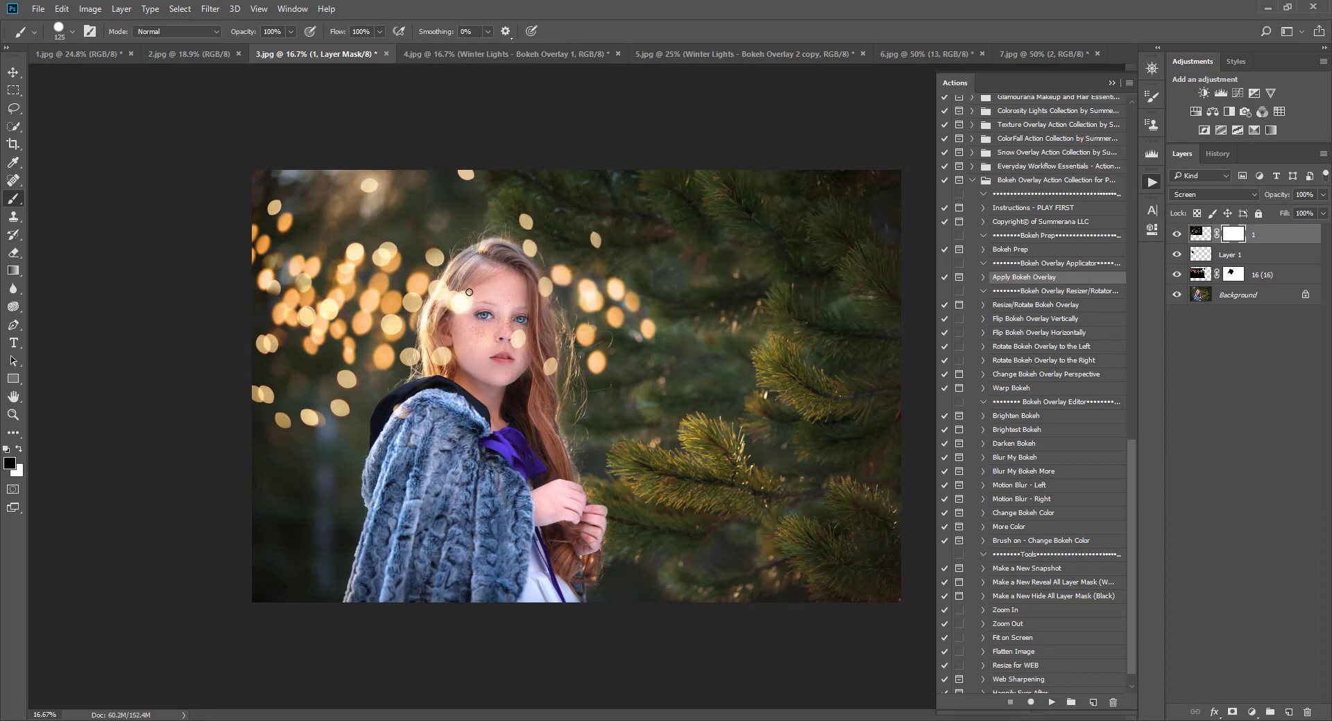
# - Enlarge the brush to 250 px and replace overlay 1's mask with a copy of layer 16 (16)'s mask
pyautogui.press(']')
pyautogui.press(']')
pyautogui.press(']')
pyautogui.press(']')
pyautogui.click(1233, 275)
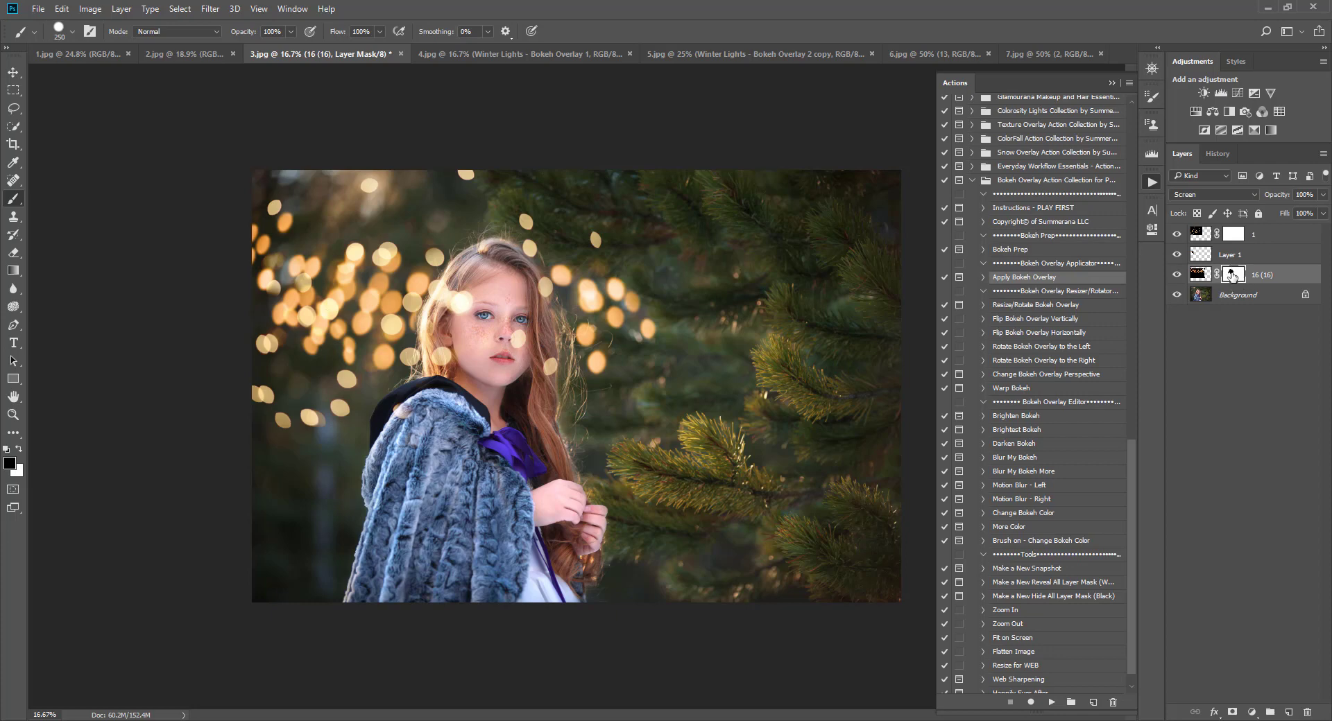
pyautogui.moveTo(1232, 277); pyautogui.dragTo(1234, 234)
pyautogui.click(596, 272)
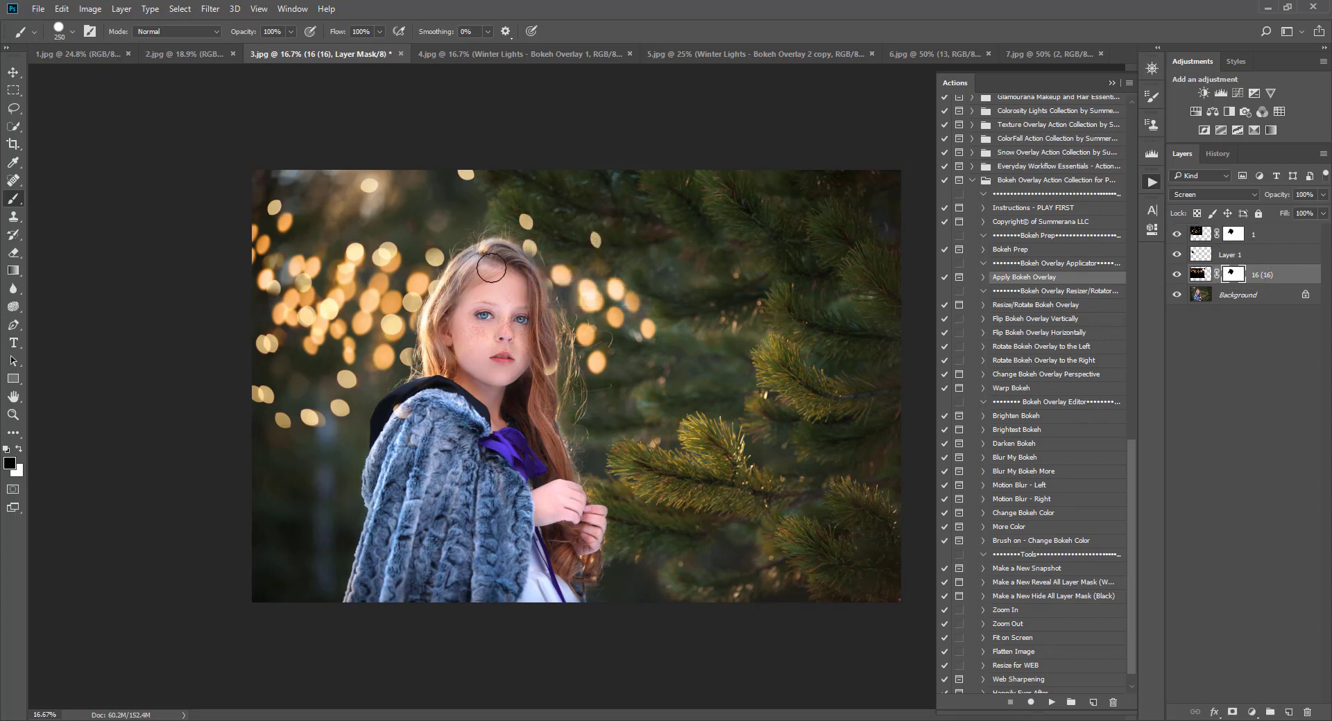
# - Target overlay 1's mask, compare with the overlay hidden, and refine the mask around the girl's head with a 100 px brush using the red mask view
pyautogui.click(1234, 235)
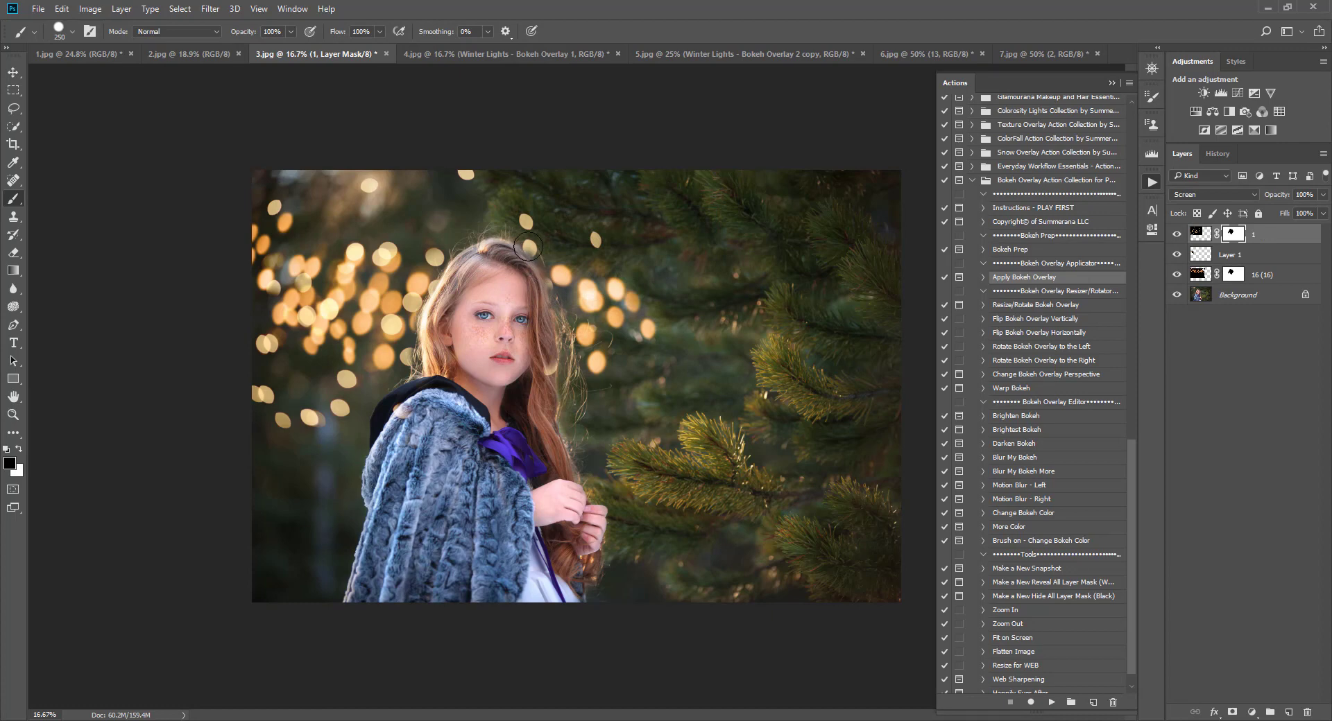
pyautogui.click(1177, 234)
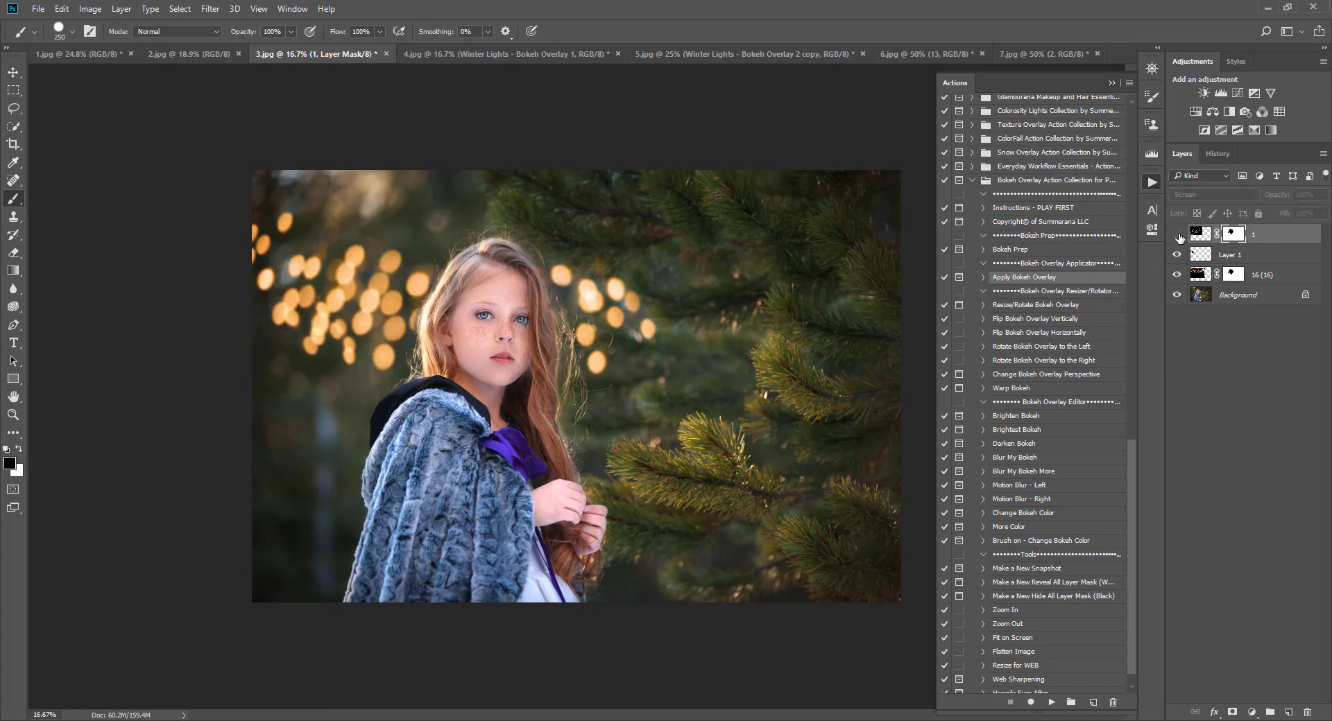
pyautogui.click(1177, 234)
pyautogui.press('[')
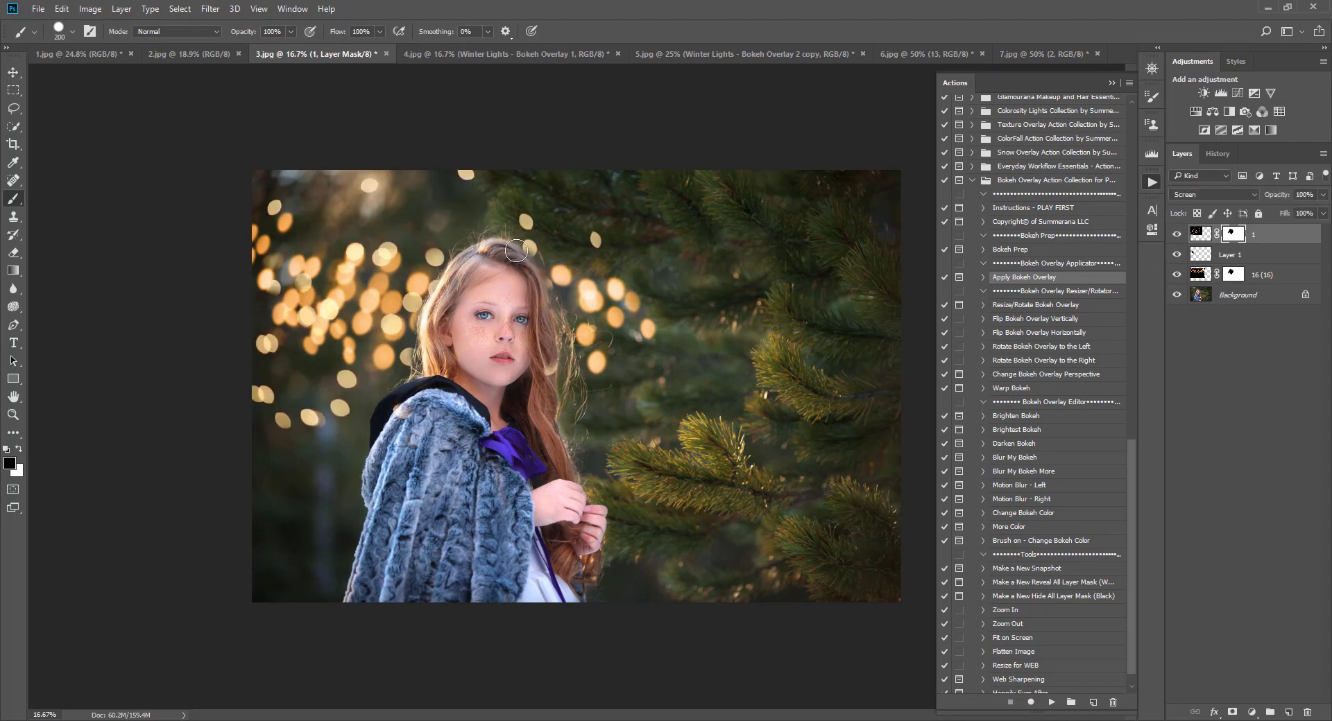
pyautogui.press('[')
pyautogui.press('[')
pyautogui.press('[')
pyautogui.press('[')
pyautogui.press('\\')
pyautogui.press('x')
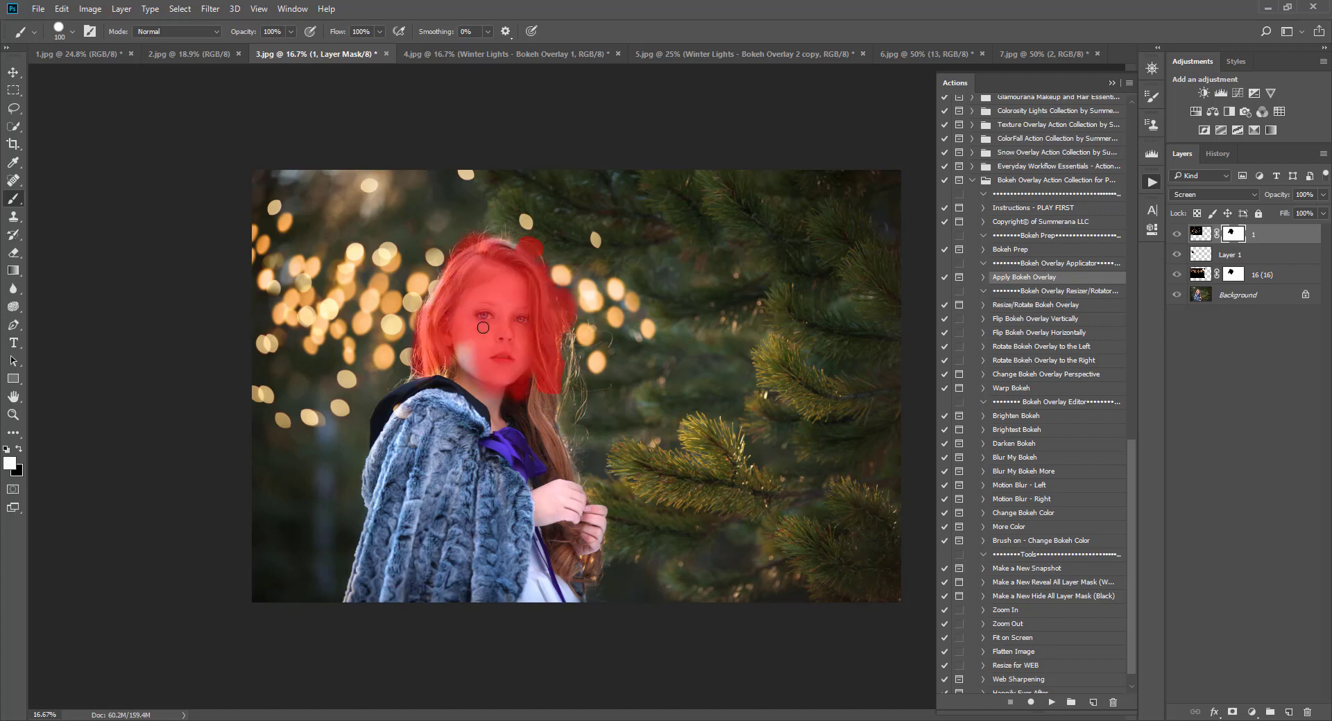
pyautogui.press('\\')
pyautogui.press('x')
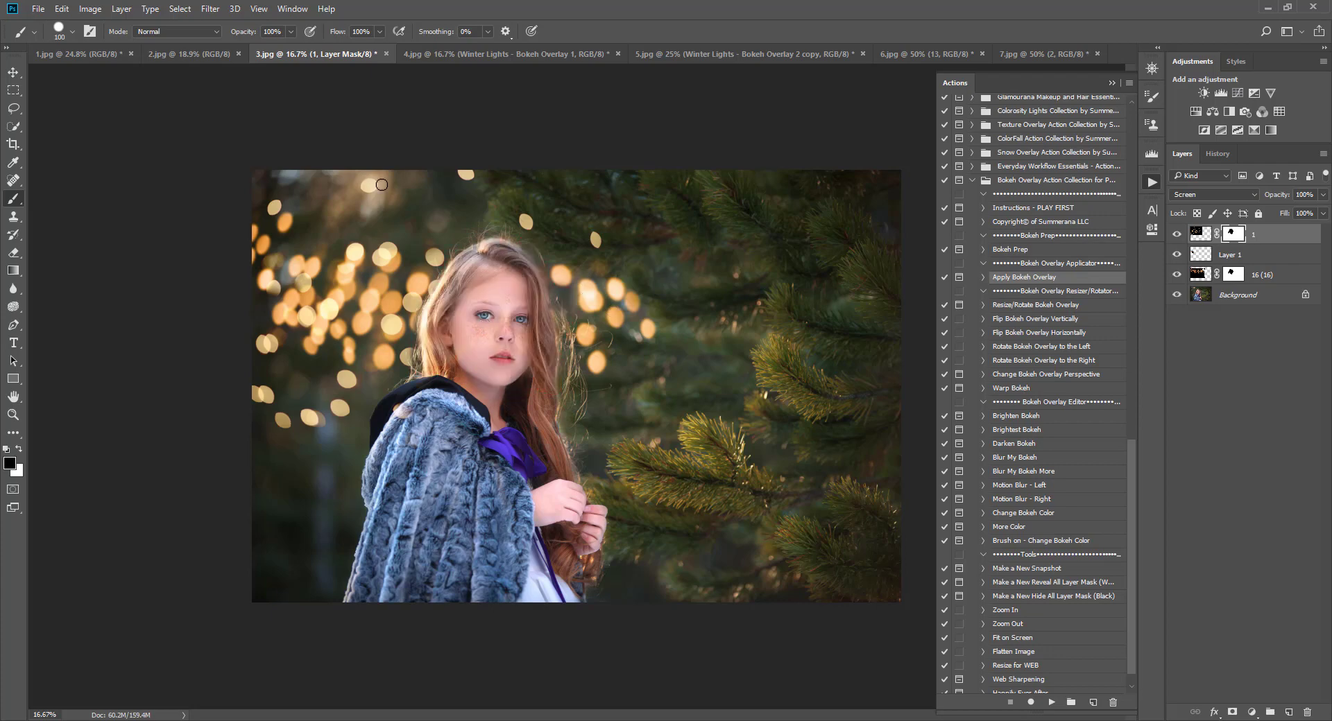
# - Enlarge the brush to 175 px and paint black on overlay 1's mask over the lights above and beside the girl's head
pyautogui.press(']')
pyautogui.press(']')
pyautogui.press(']')
pyautogui.moveTo(448, 179)
pyautogui.mouseDown()
pyautogui.moveTo(469, 173)
pyautogui.moveTo(530, 219)
pyautogui.moveTo(603, 232)
pyautogui.moveTo(582, 249)
pyautogui.mouseUp()
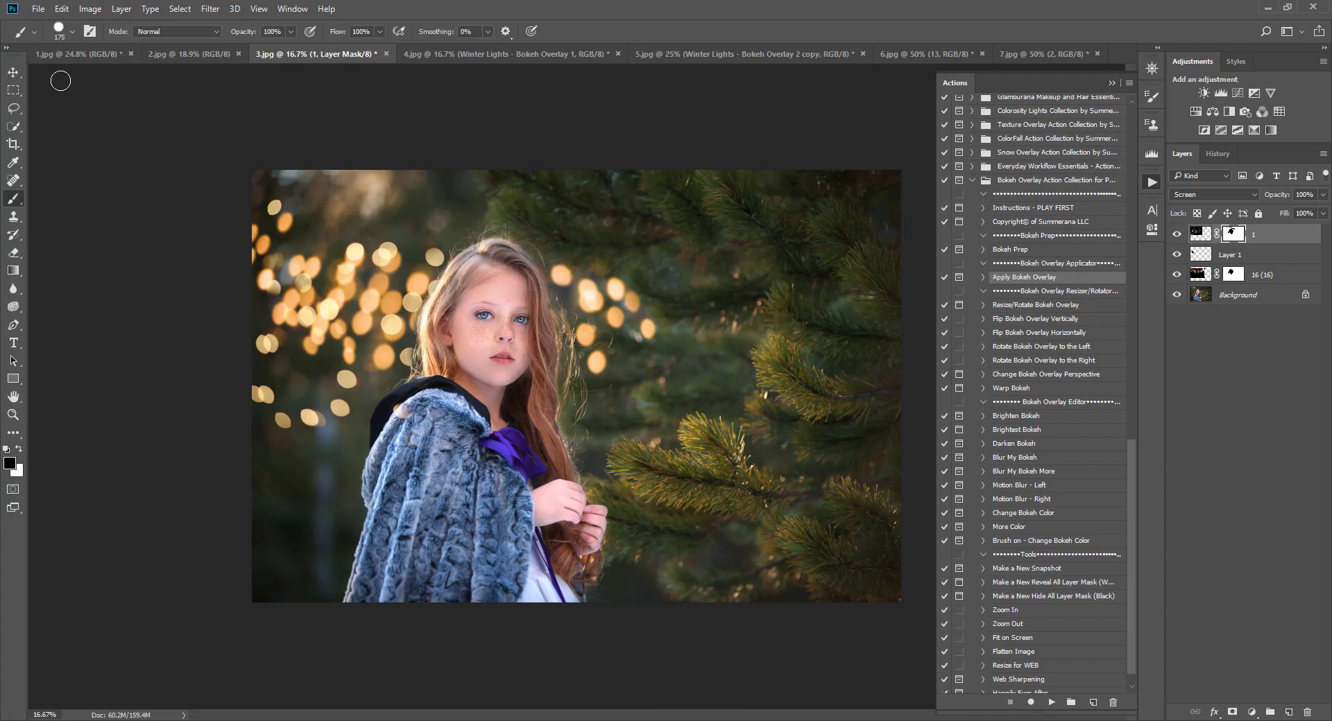
# - Switch to the Move tool, target overlay 1's image instead of its mask, and run the Blur My Bokeh action
pyautogui.click(13, 78)
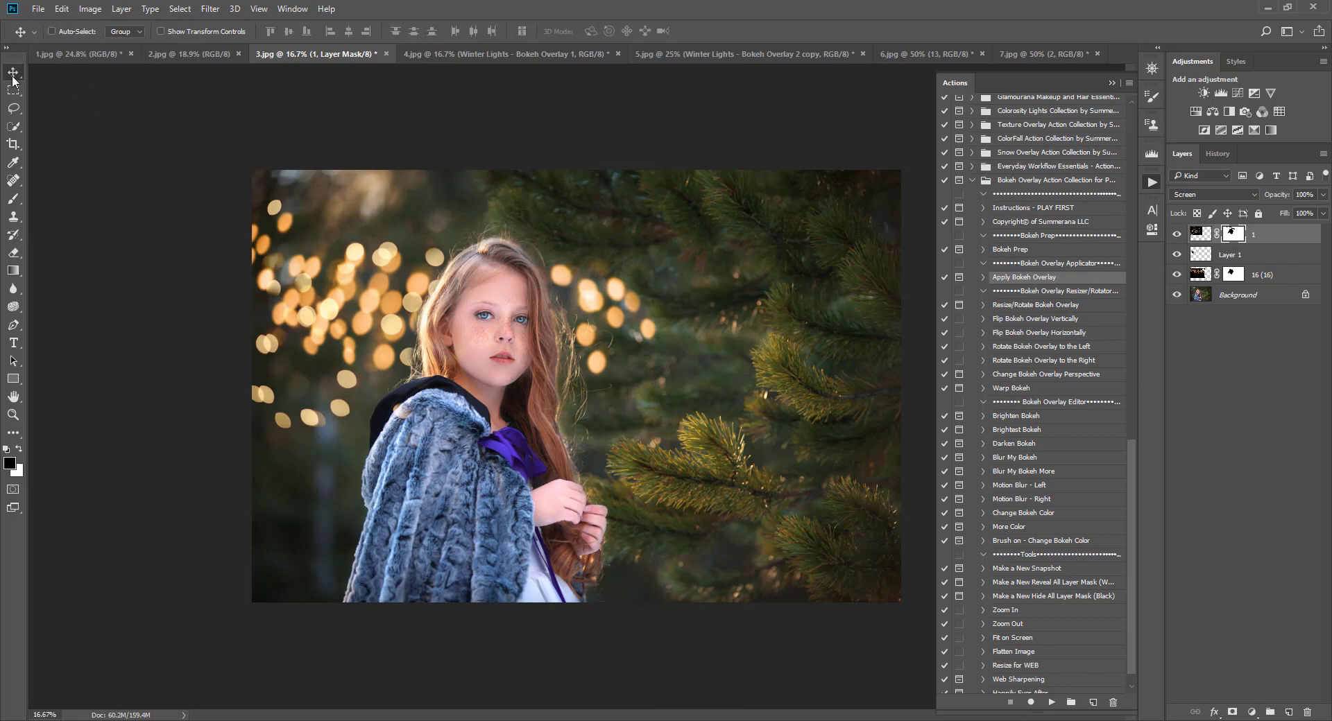
pyautogui.click(1200, 234)
pyautogui.click(1024, 473)
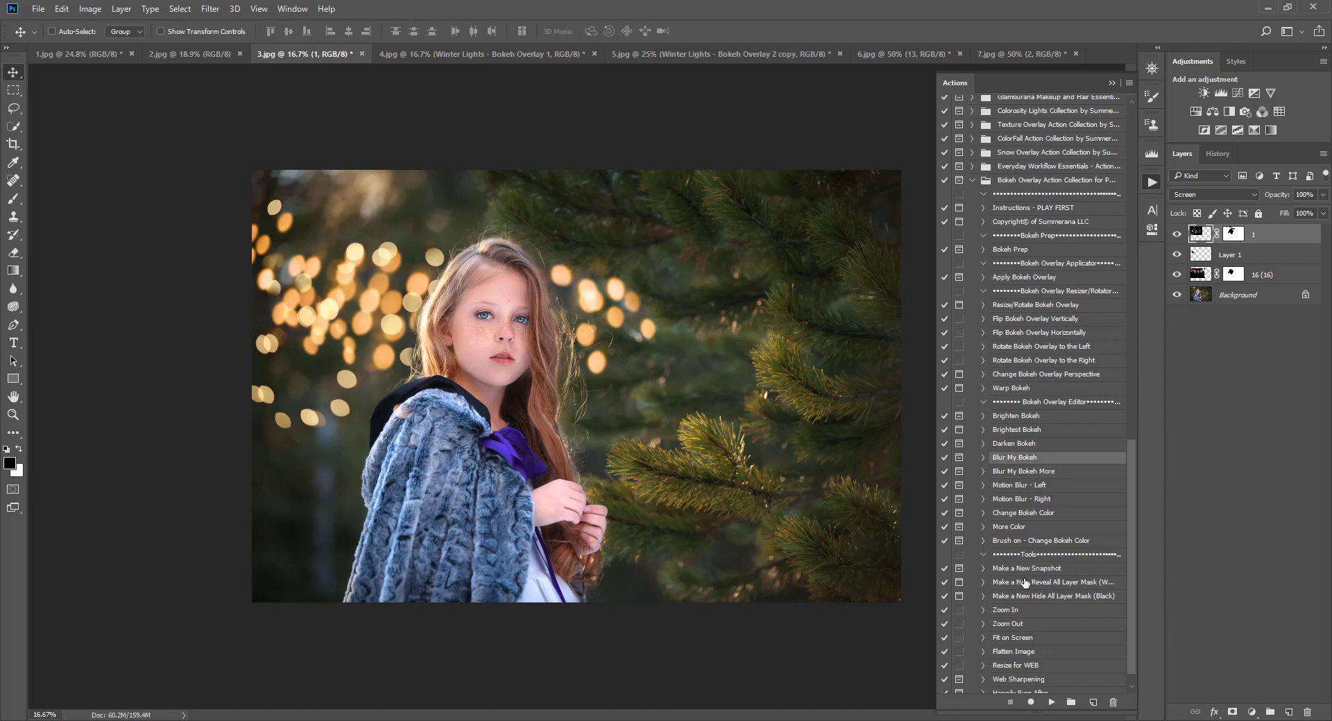
pyautogui.click(1020, 457)
pyautogui.click(1051, 702)
pyautogui.press('Return')
# - Run the Change Bokeh Color action on overlay 1 and apply a slate blue sampled from the girl's cape
pyautogui.click(1023, 513)
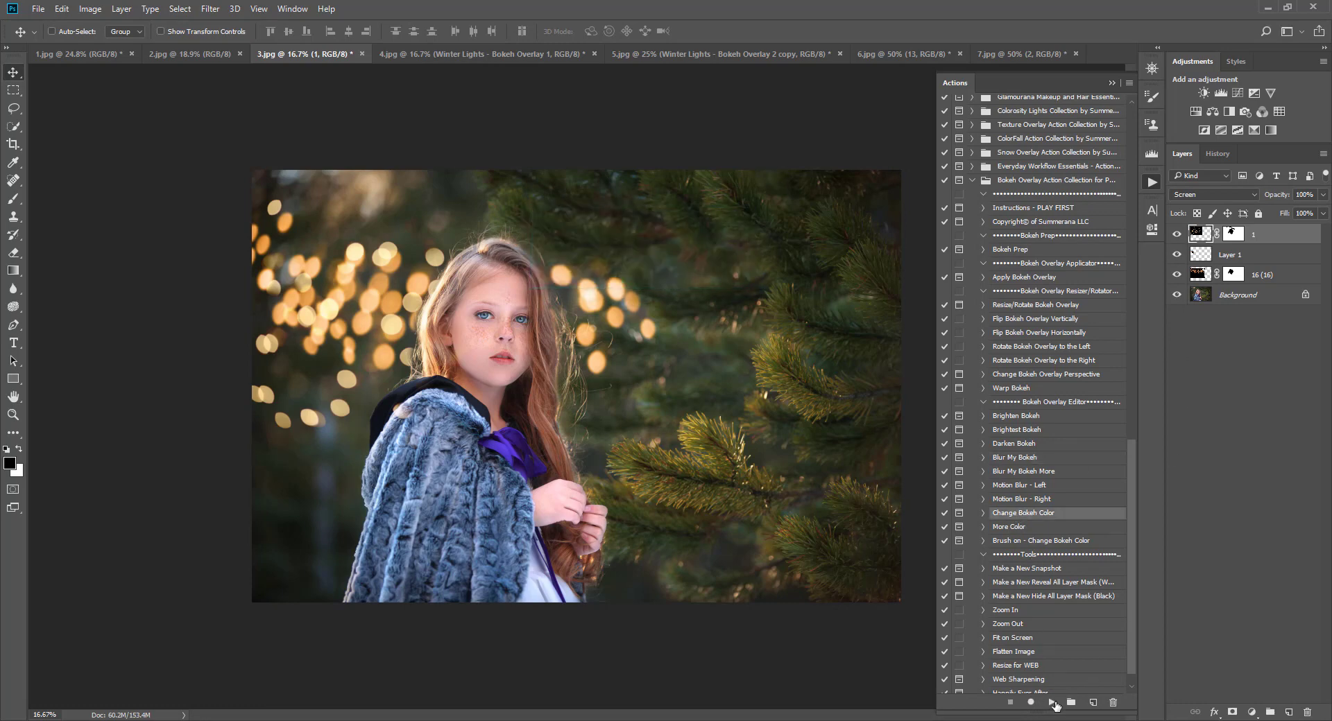
pyautogui.click(1051, 702)
pyautogui.click(614, 278)
pyautogui.click(638, 296)
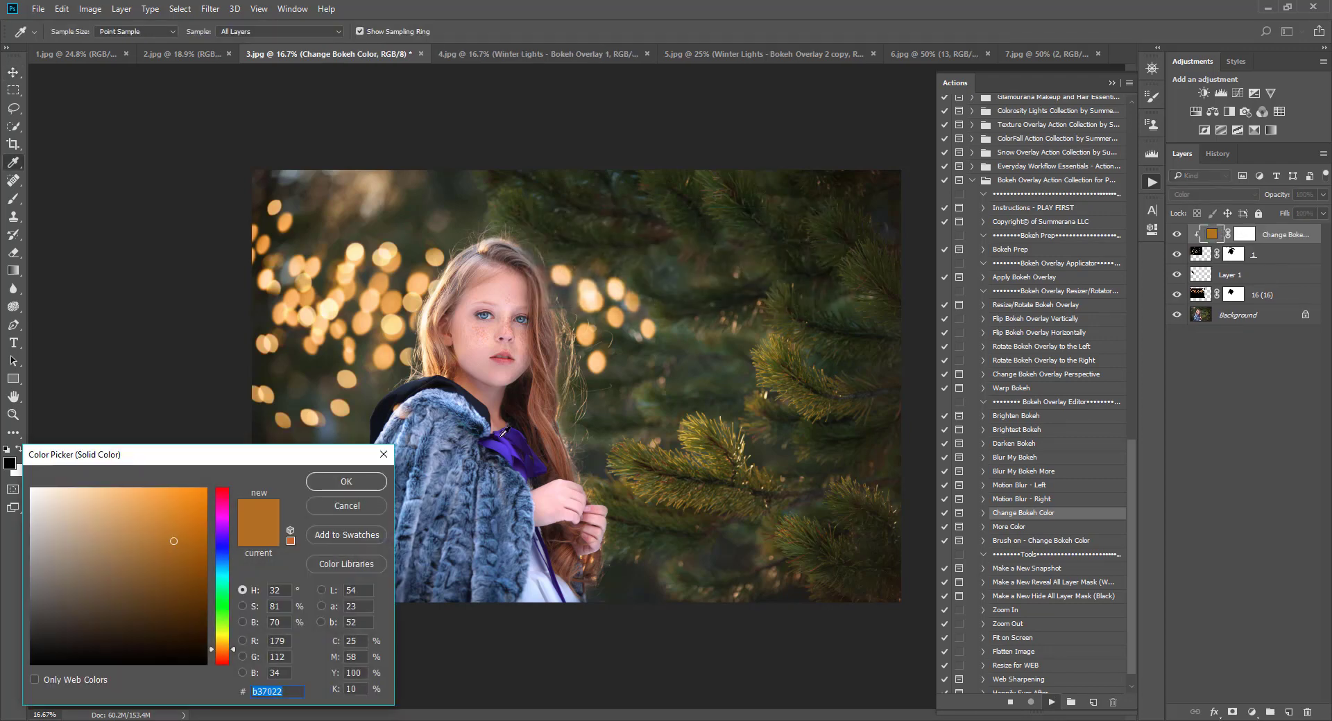
pyautogui.moveTo(504, 431); pyautogui.dragTo(431, 413)
pyautogui.click(366, 486)
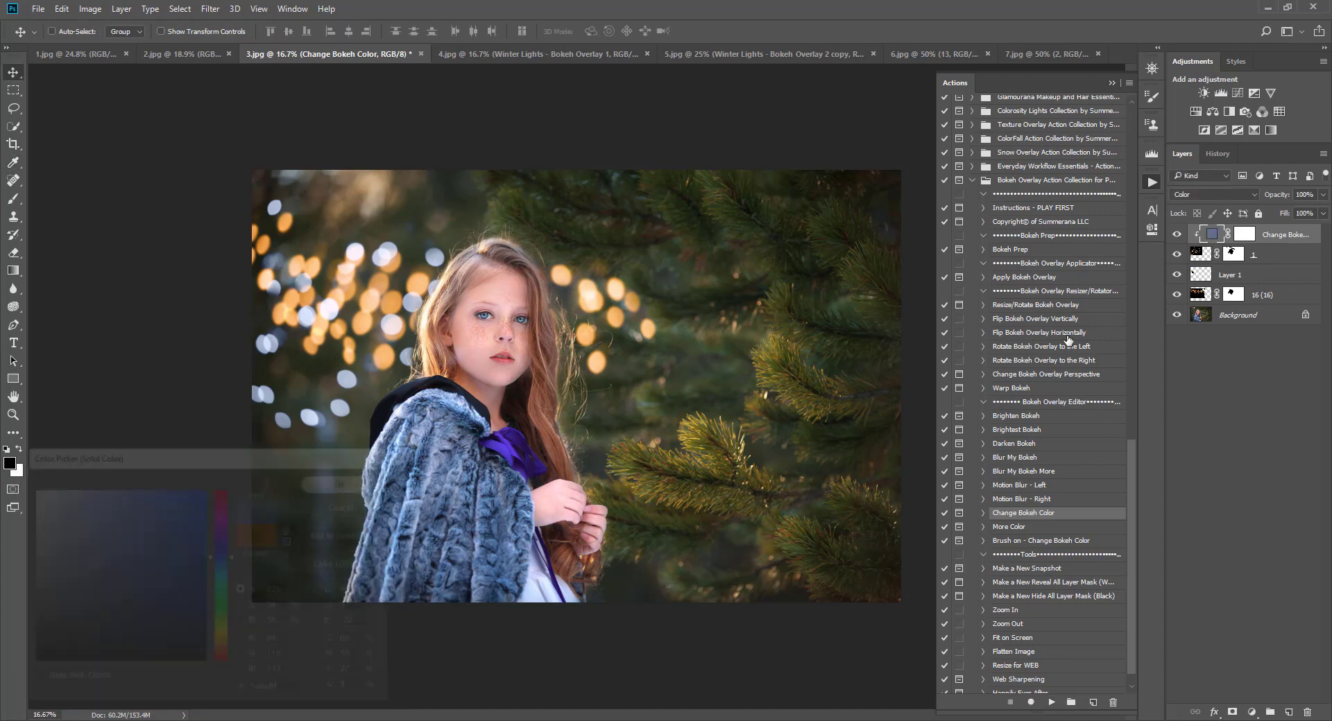
# - Set the bokeh color layer's opacity to 22%, recolor it to light orange fdc685 sampled from the lights, and reselect overlay layer 1
pyautogui.click(1323, 194)
pyautogui.moveTo(1308, 216); pyautogui.dragTo(1272, 221)
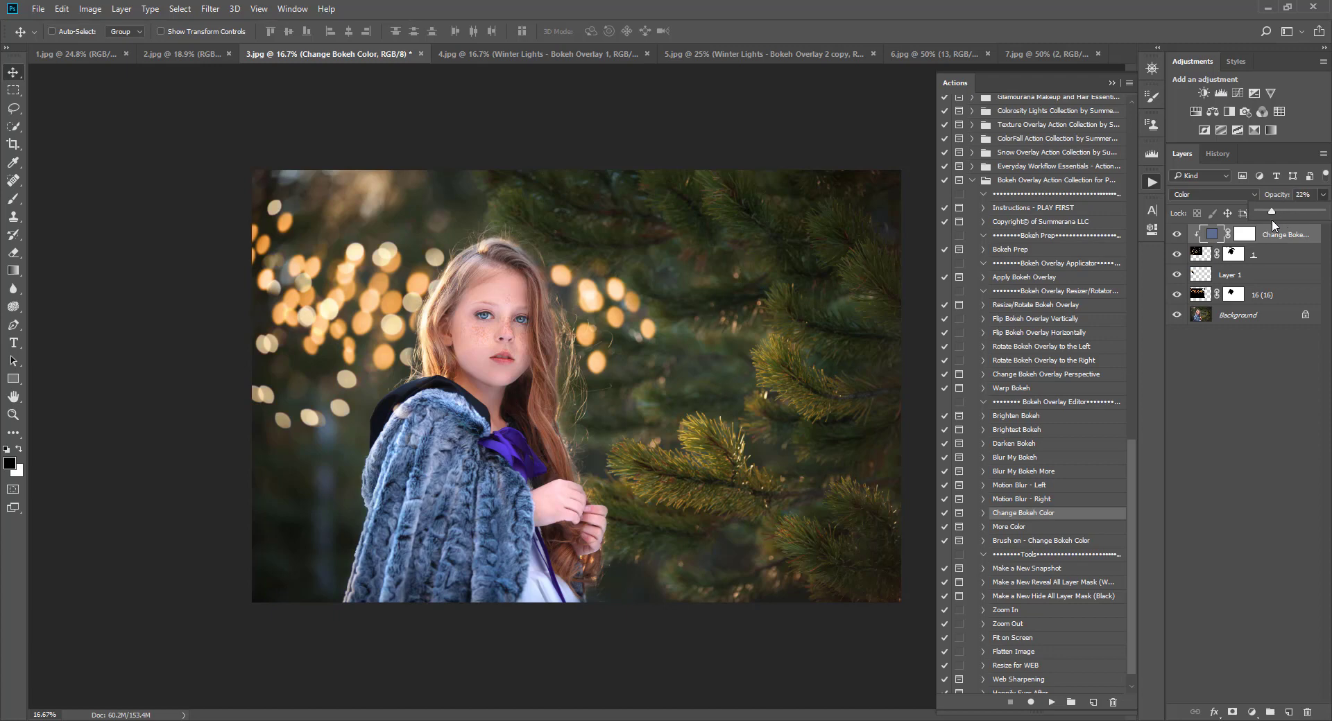
pyautogui.doubleClick(1212, 234)
pyautogui.click(368, 323)
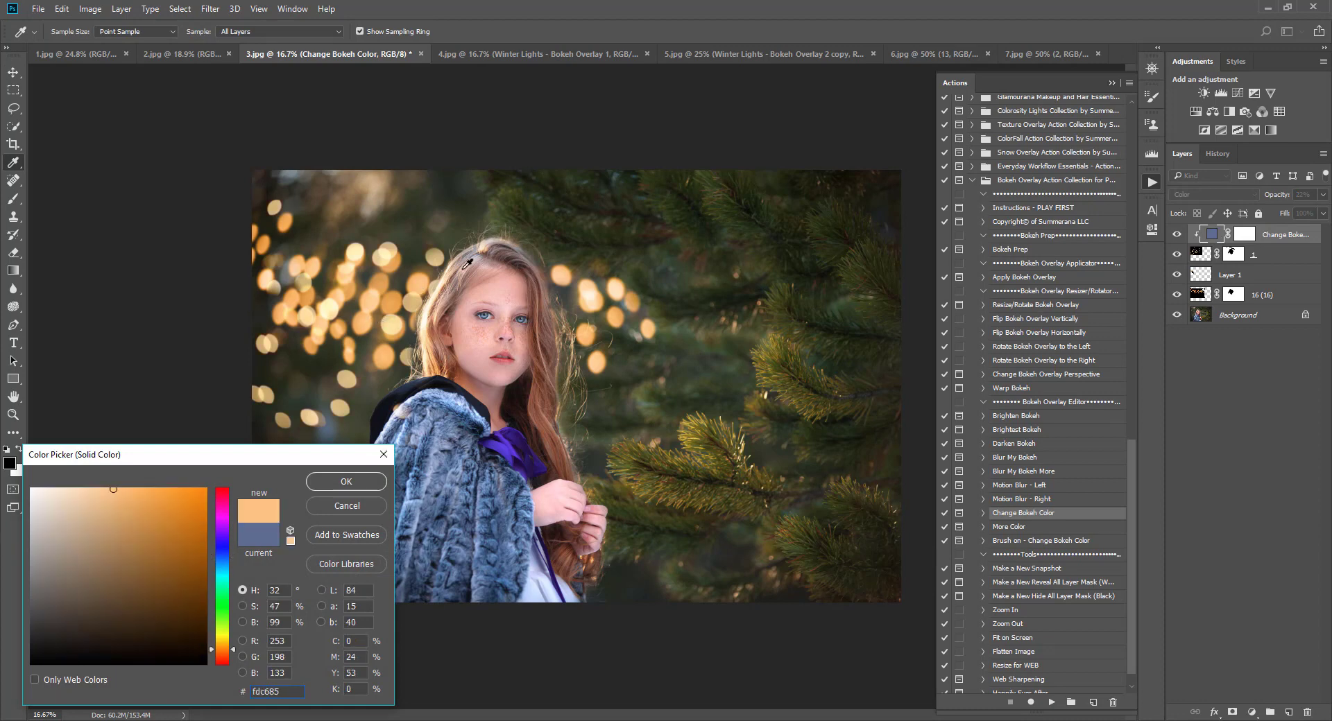
pyautogui.click(364, 483)
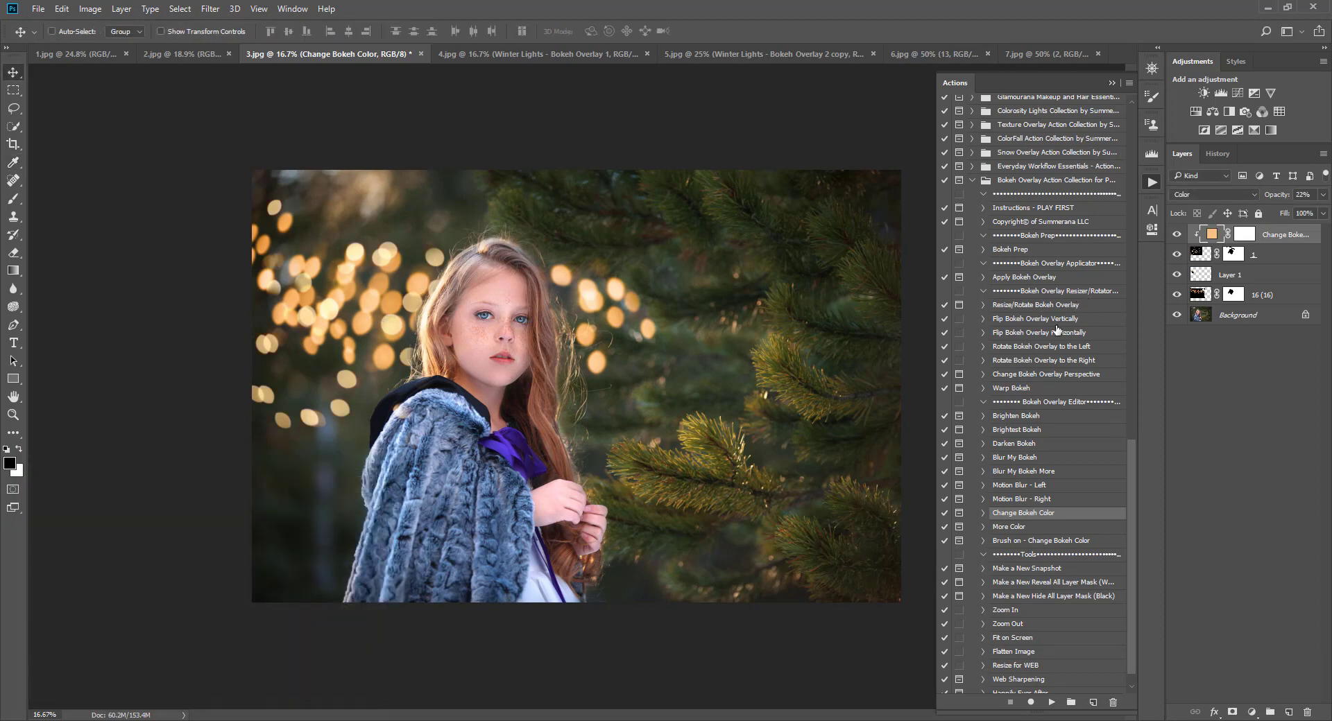
pyautogui.click(1196, 255)
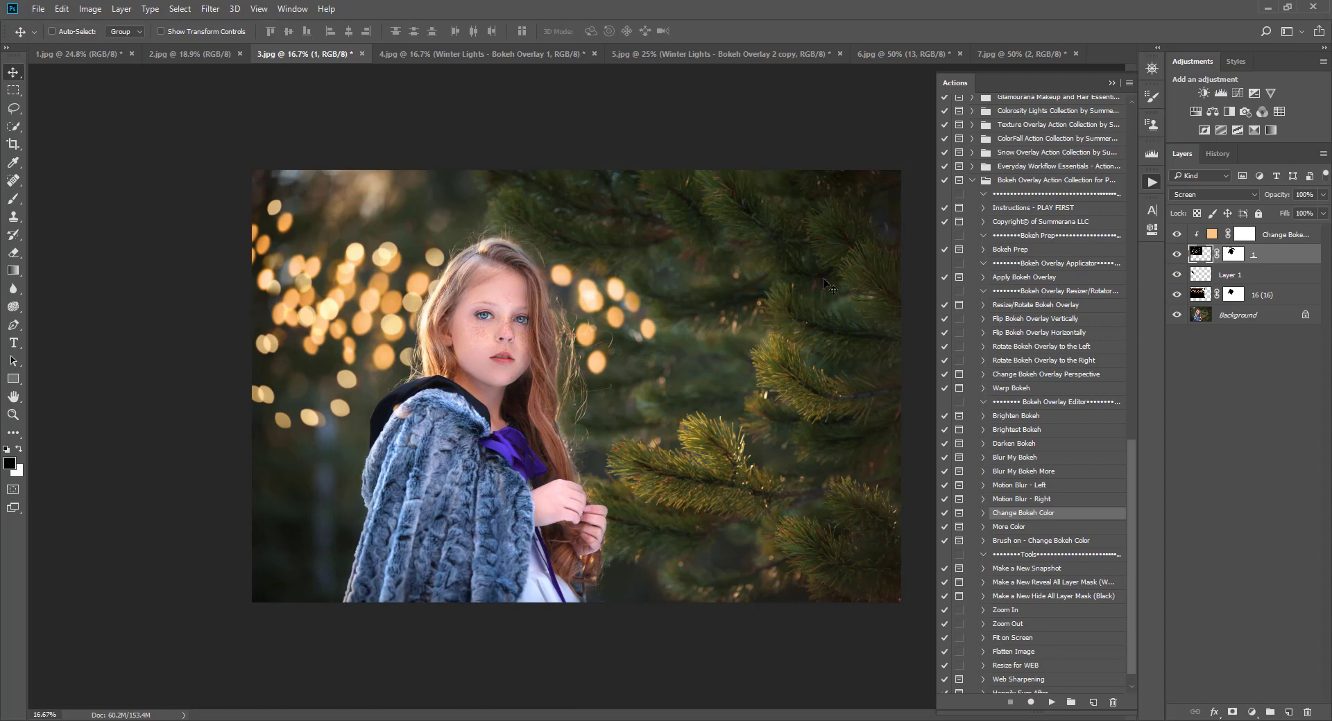
# - Review the before-and-after images 1.jpg and 2.jpg and the edited photos 4.jpg through 7.jpg, ending on 1.jpg
pyautogui.click(86, 50)
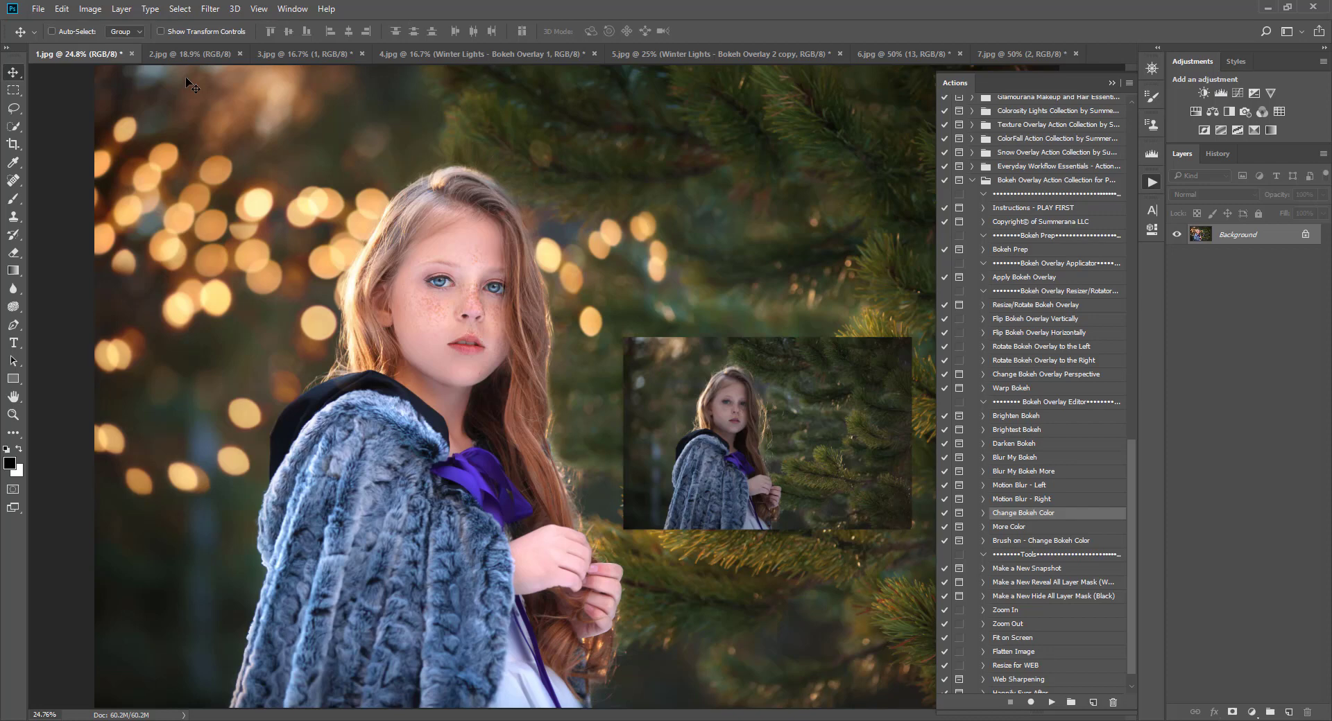
pyautogui.click(184, 55)
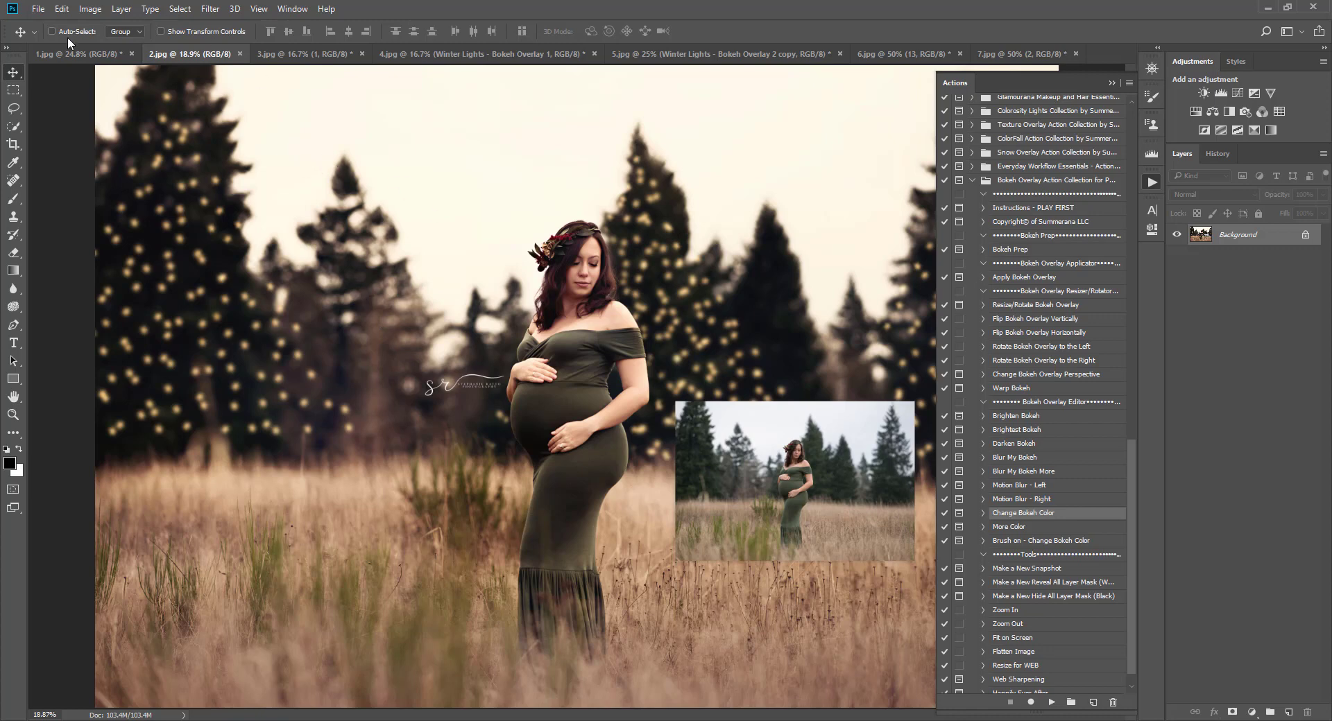
pyautogui.click(98, 55)
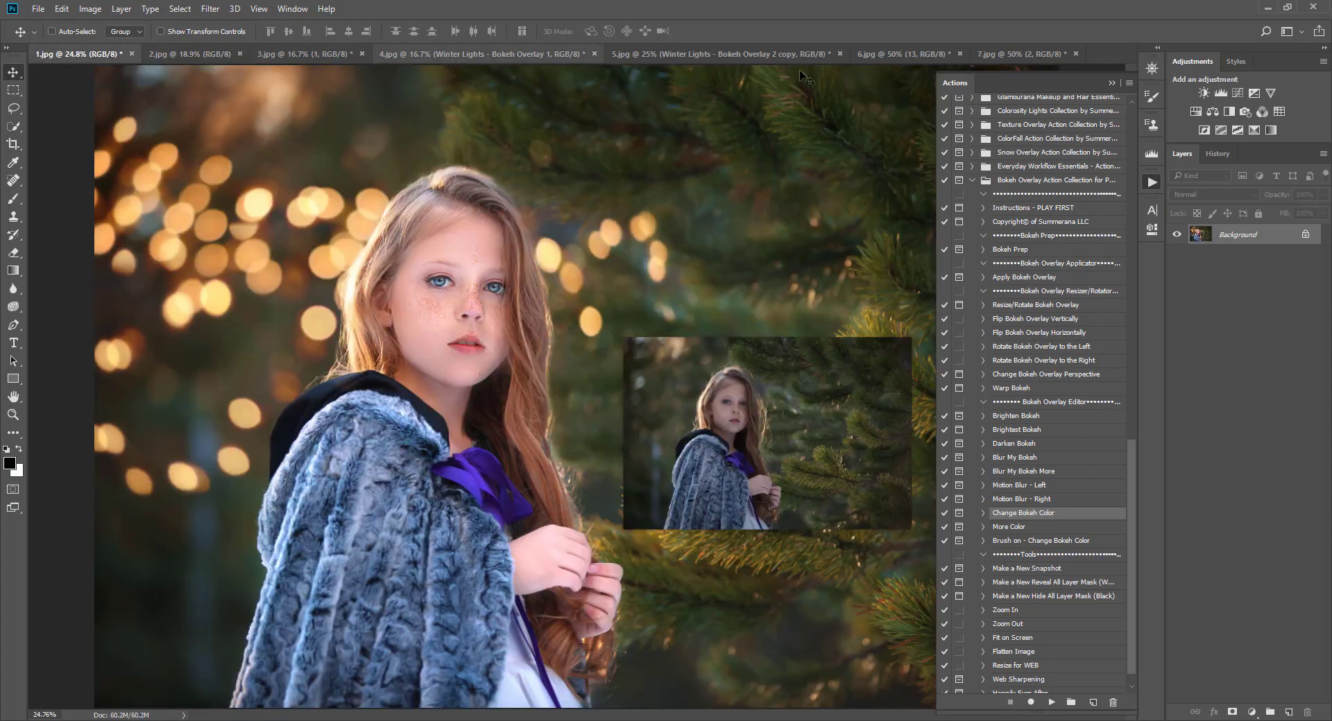
pyautogui.click(549, 53)
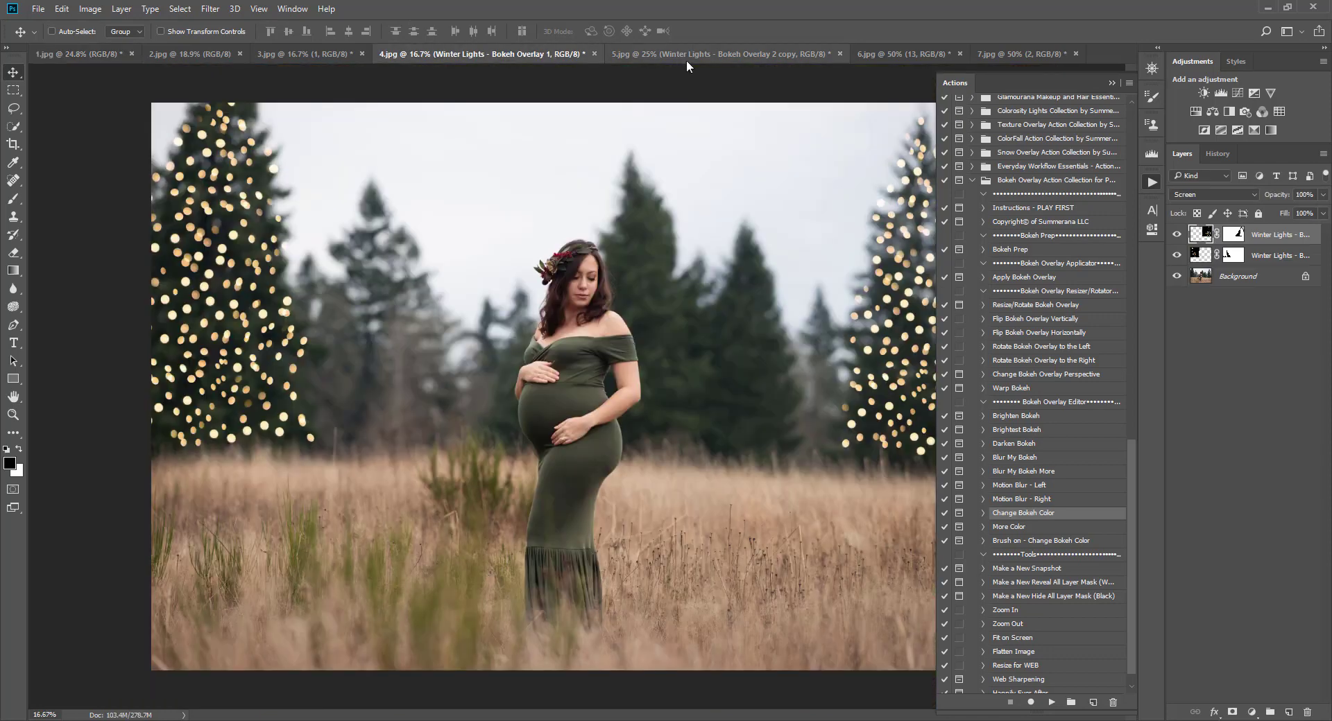
pyautogui.click(722, 54)
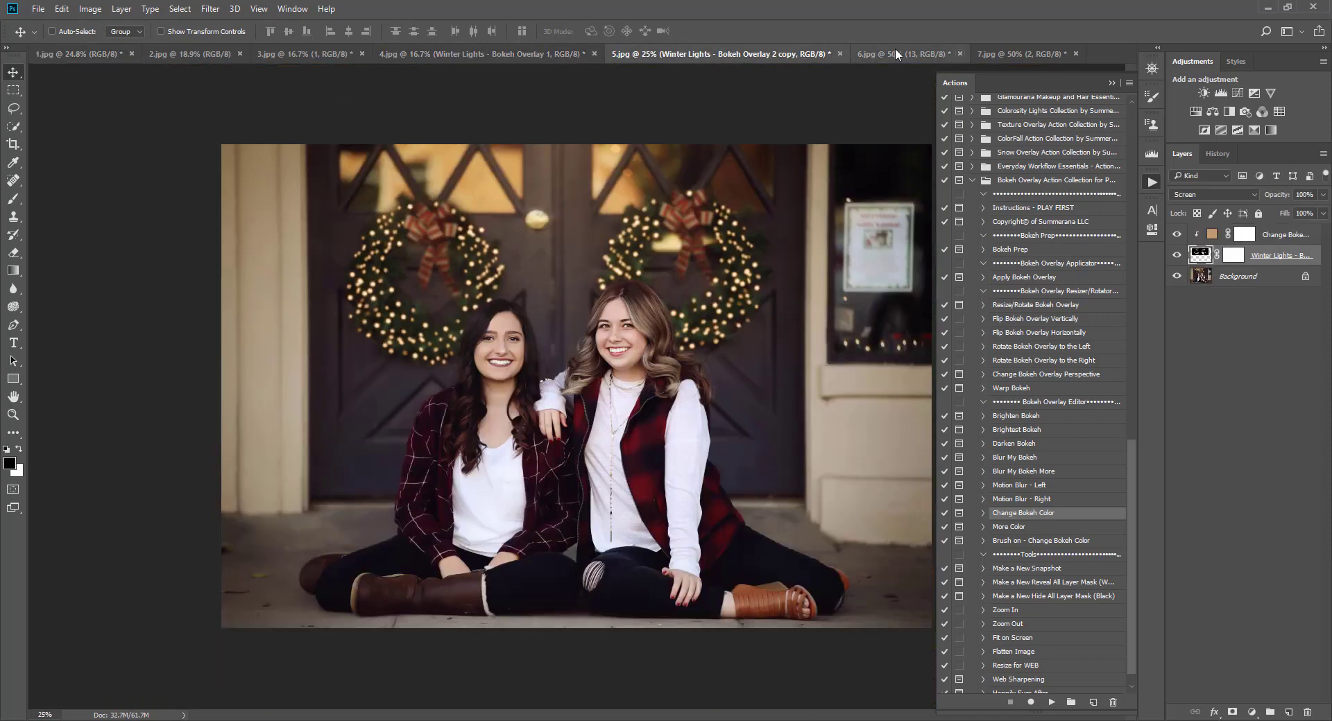
pyautogui.click(910, 54)
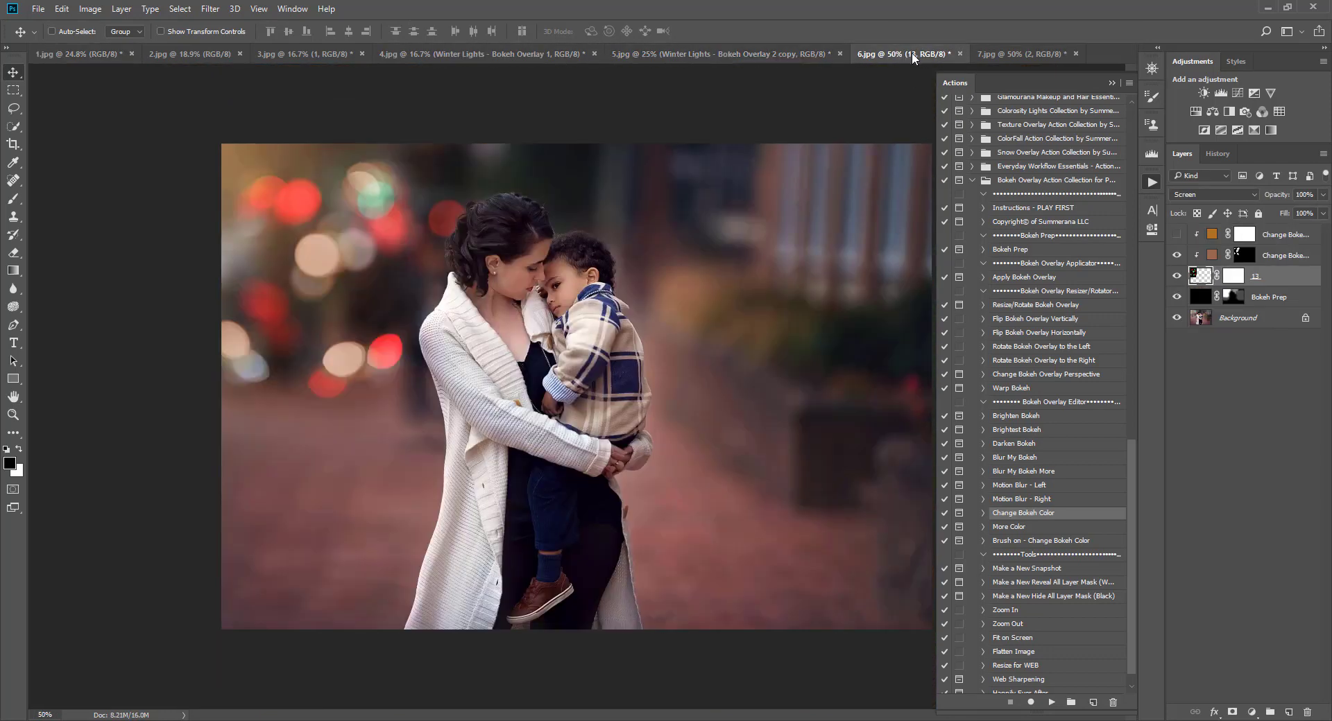
pyautogui.click(997, 52)
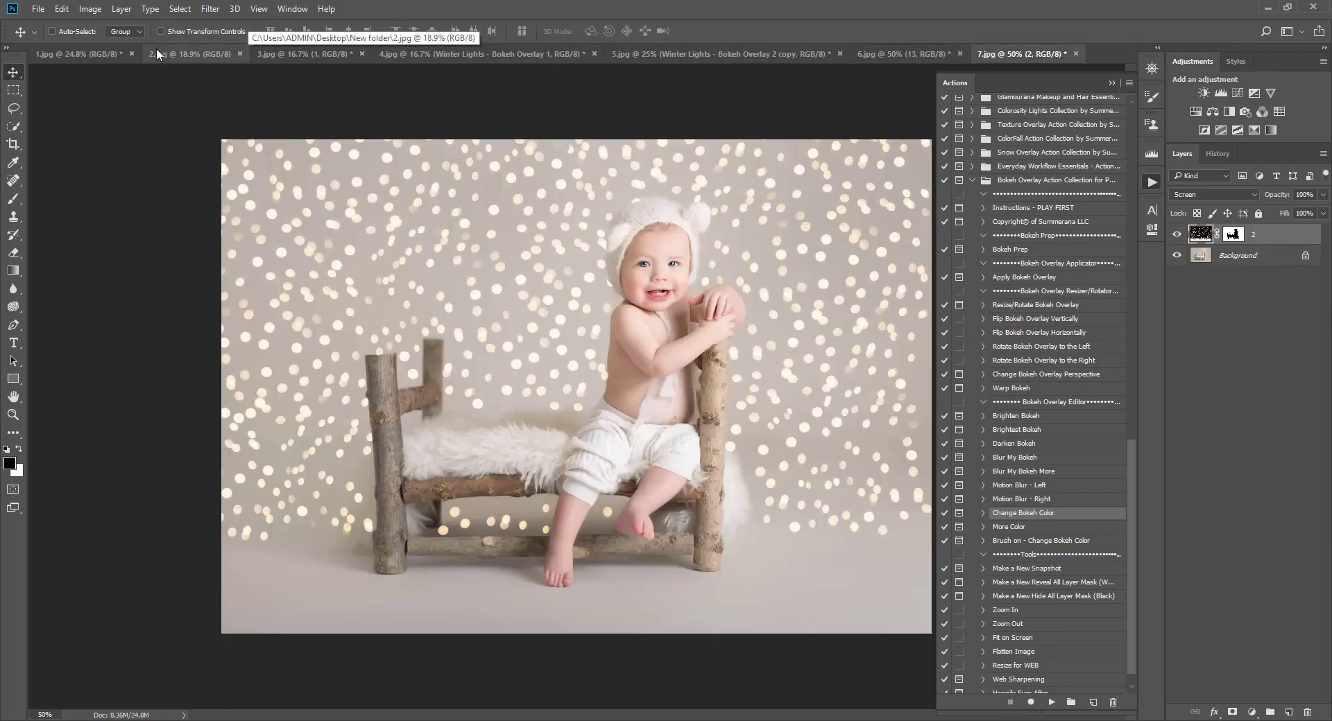
pyautogui.click(99, 54)
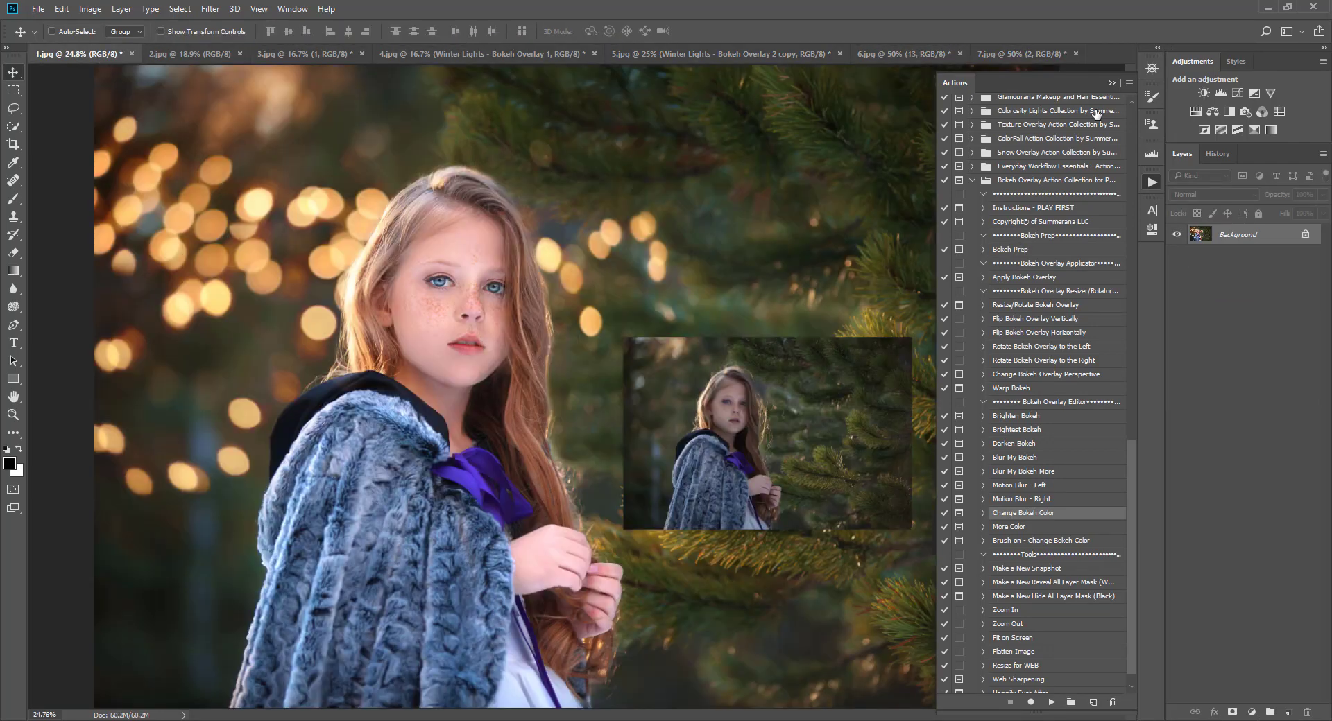